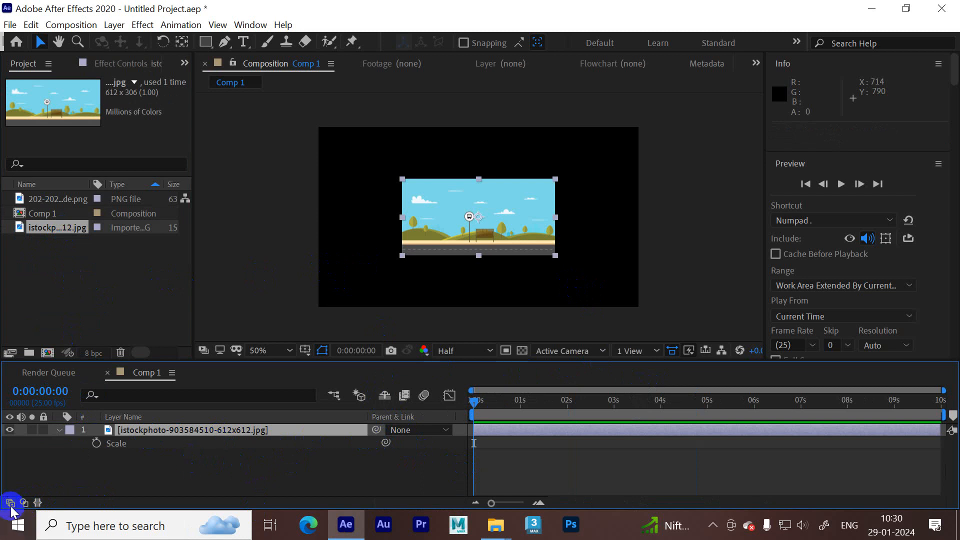
# Scale the background street image to 235% so it fills the frame and set the preview resolution to Full.
pyautogui.click(23, 502)
pyautogui.moveTo(421, 446); pyautogui.dragTo(519, 441)
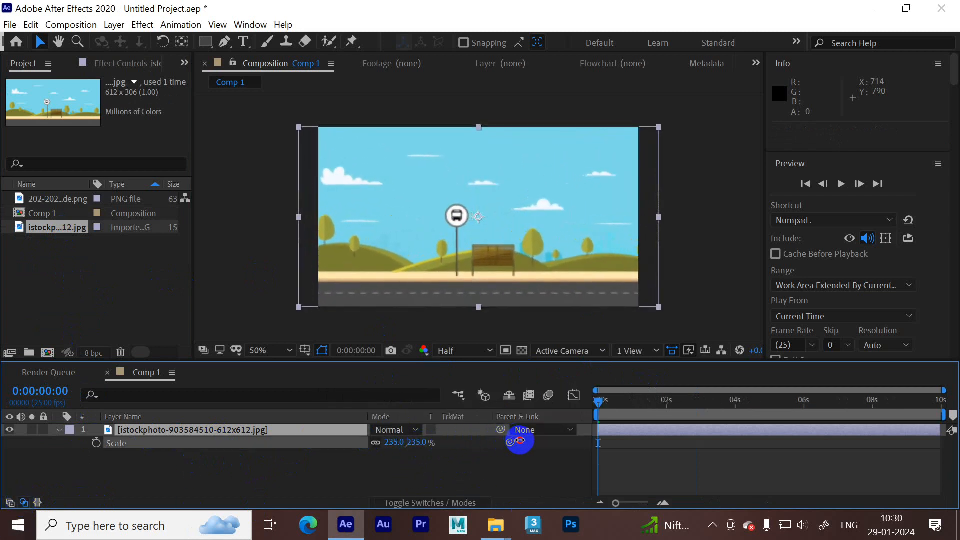
pyautogui.click(402, 482)
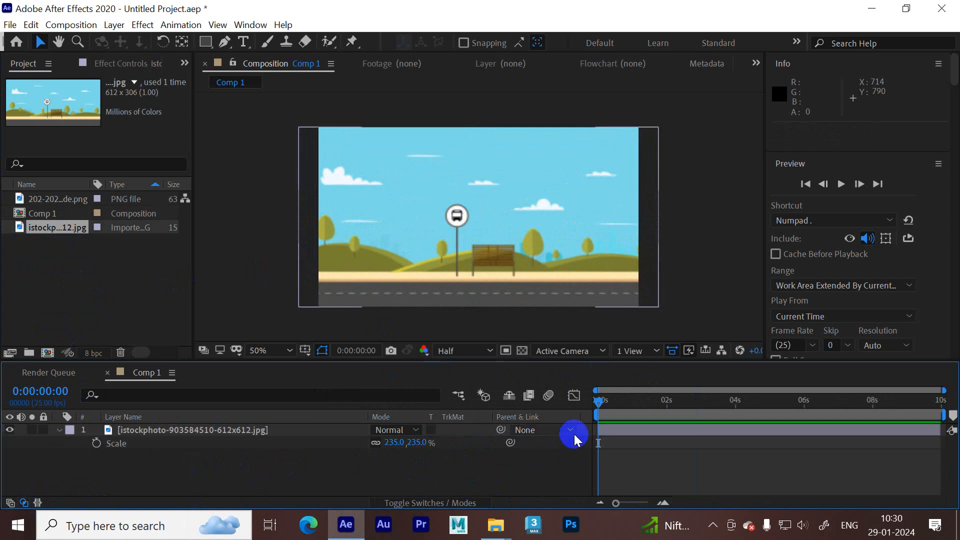
pyautogui.click(472, 351)
pyautogui.click(468, 384)
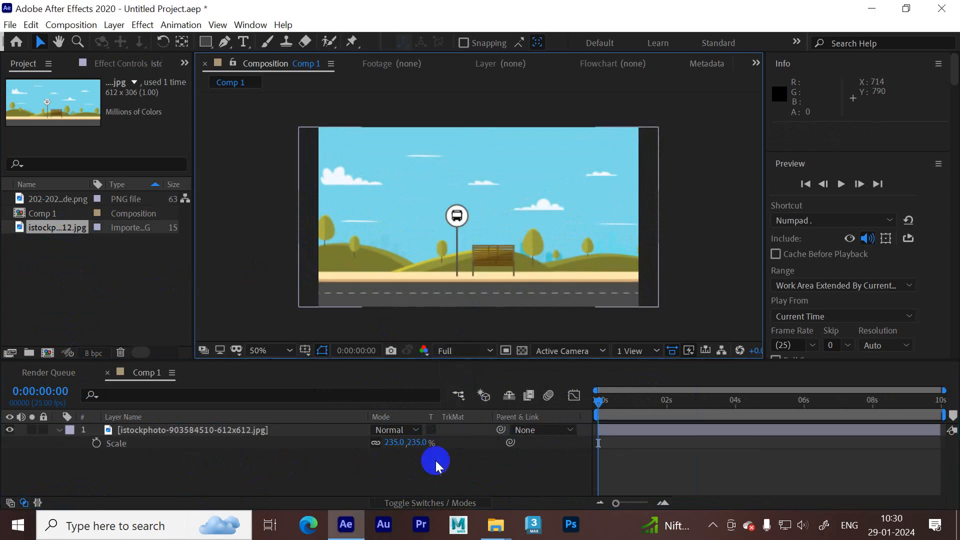
pyautogui.click(608, 419)
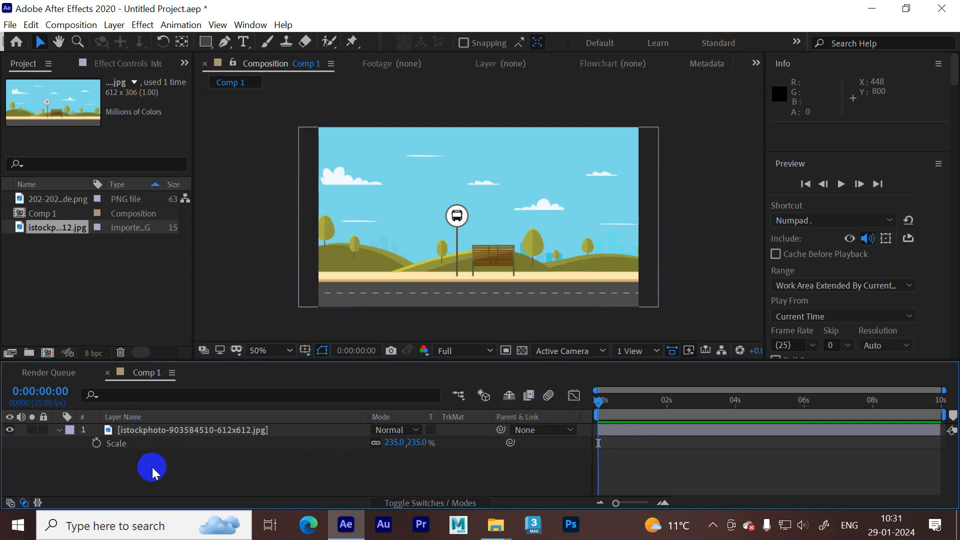
# Add the car side-view PNG to the composition above the background image and activate the Pen tool.
pyautogui.click(47, 199)
pyautogui.moveTo(46, 198); pyautogui.dragTo(156, 429)
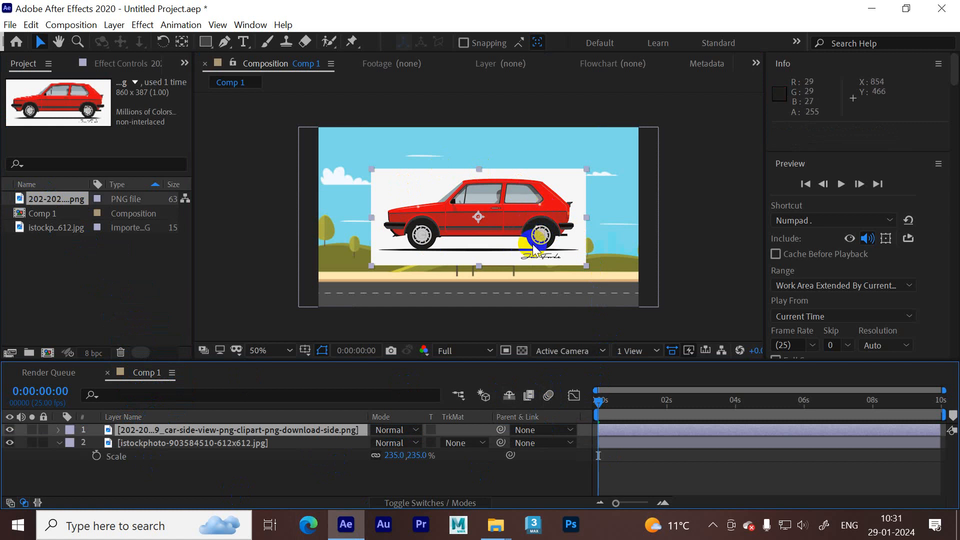
pyautogui.press('.')
pyautogui.press('.')
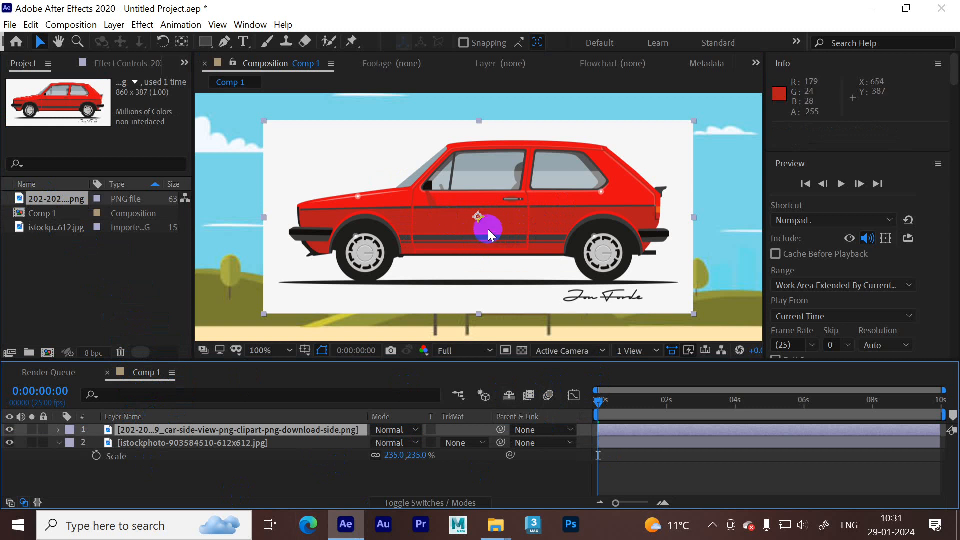
pyautogui.moveTo(515, 224); pyautogui.dragTo(493, 253)
pyautogui.click(226, 43)
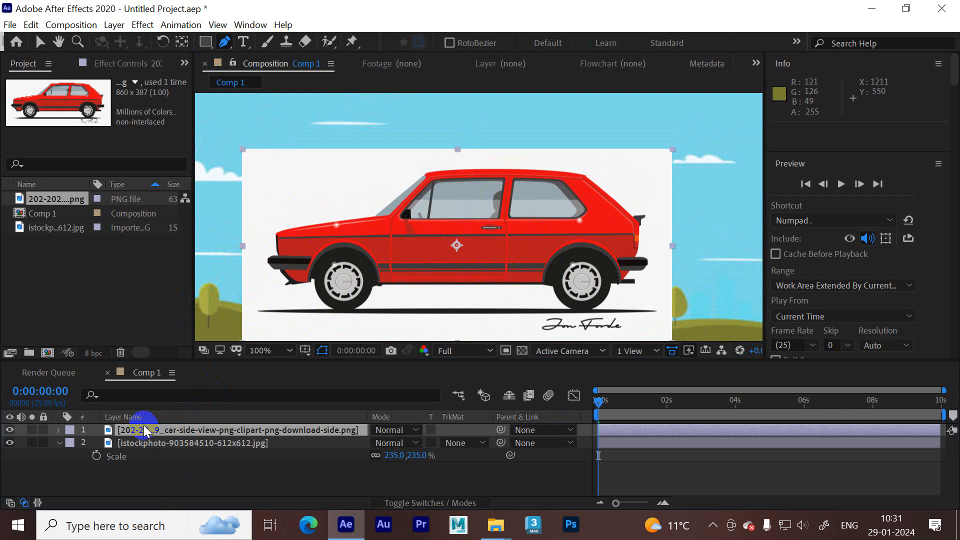
# Duplicate the car layer twice and hide the two lower copies.
pyautogui.hotkey('ctrl', 'd')
pyautogui.hotkey('ctrl', 'd')
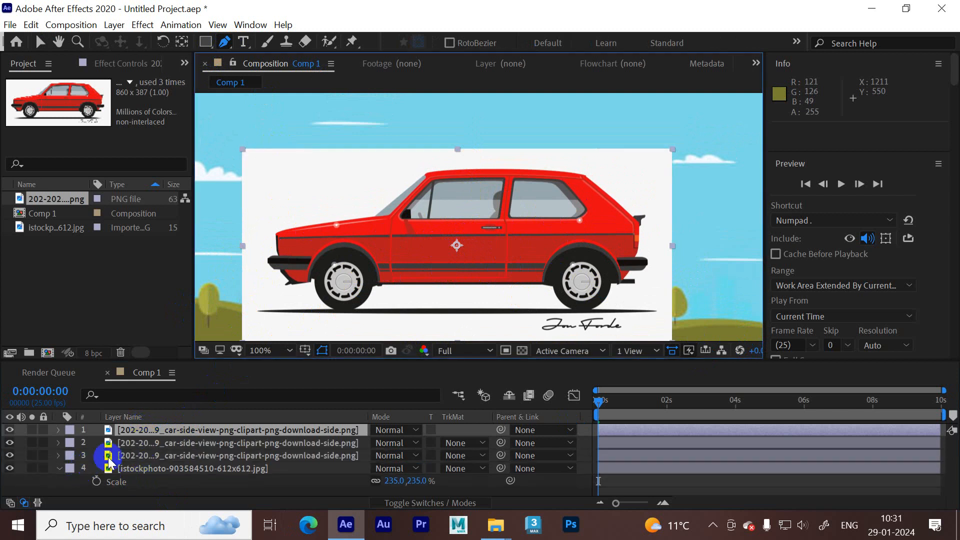
pyautogui.click(9, 442)
pyautogui.click(9, 455)
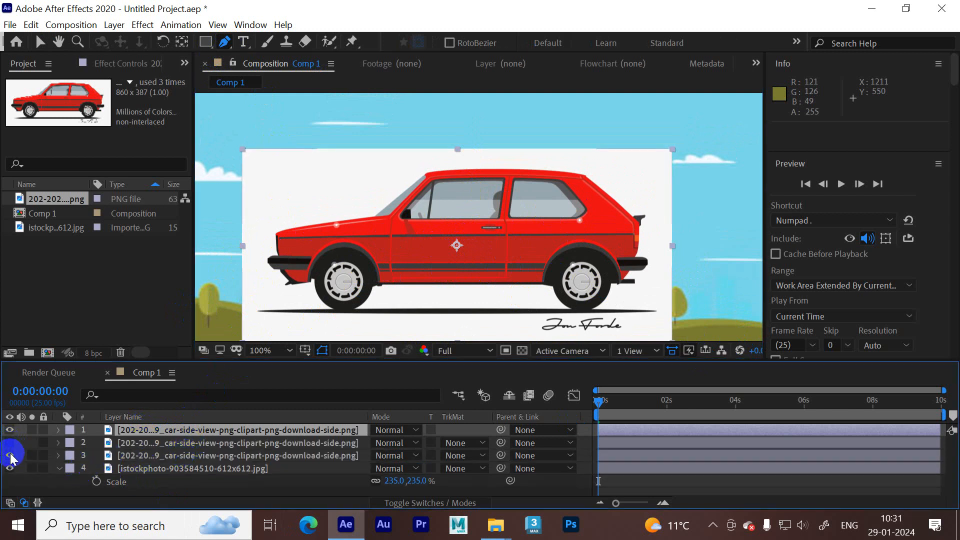
# Start a Pen mask on the topmost car layer, tracing from the front wheel arch along the lower front edge to the bumper's underside.
pyautogui.click(145, 430)
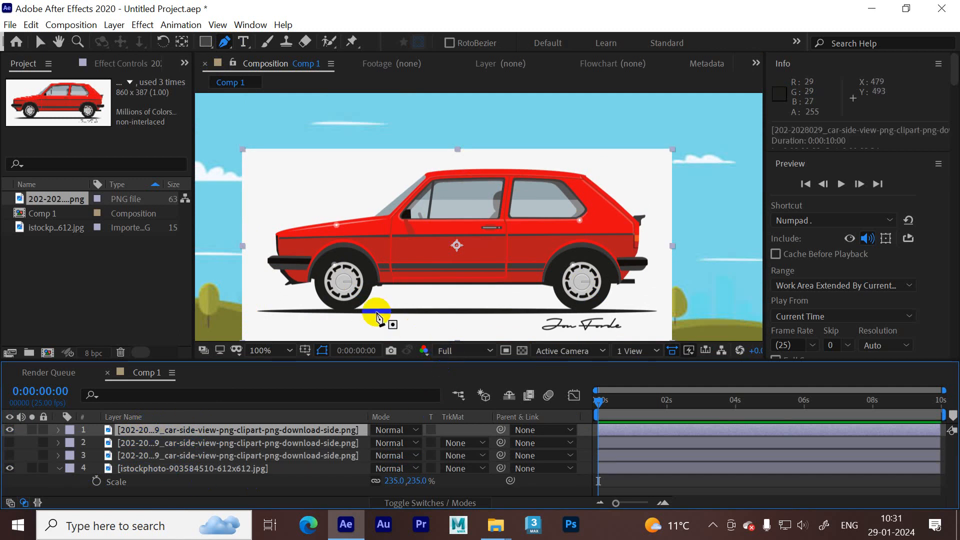
pyautogui.press('h')
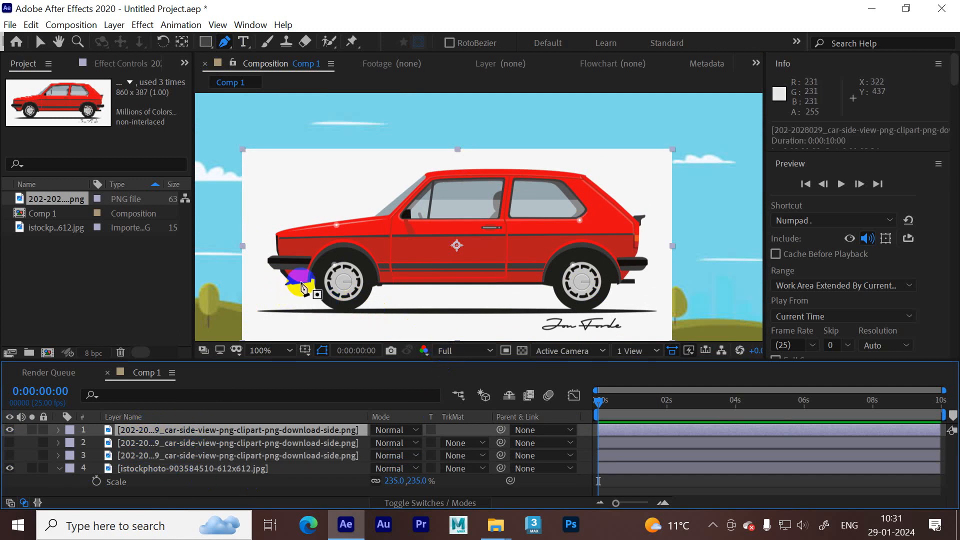
pyautogui.scroll(1, 300, 278)
pyautogui.moveTo(539, 213); pyautogui.dragTo(537, 217)
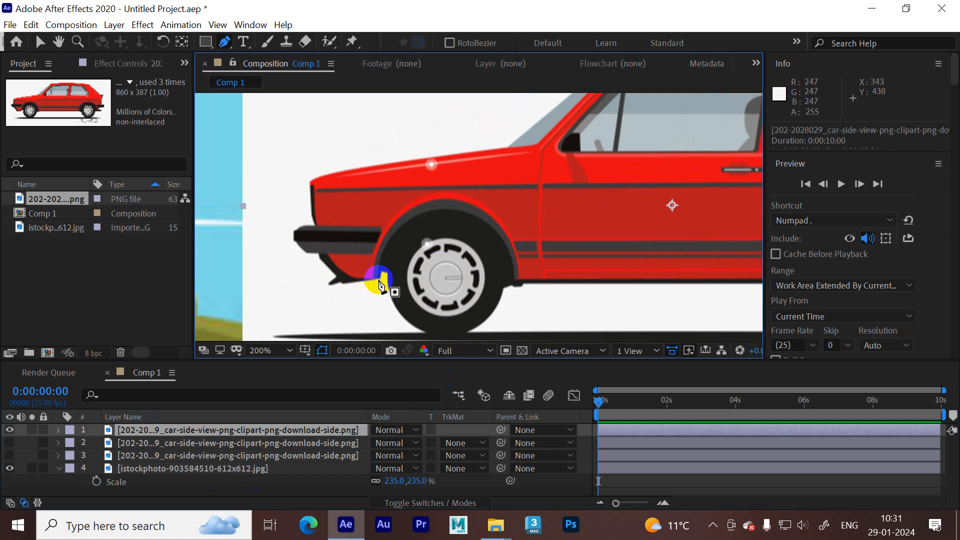
pyautogui.scroll(1, 377, 280)
pyautogui.moveTo(381, 272); pyautogui.dragTo(511, 225)
pyautogui.press('g')
pyautogui.click(414, 276)
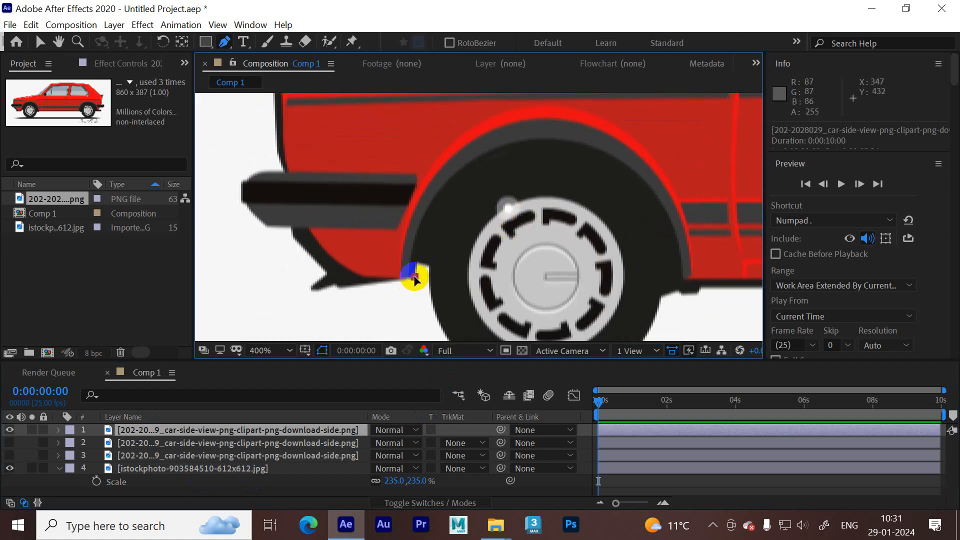
pyautogui.moveTo(341, 291); pyautogui.dragTo(327, 273)
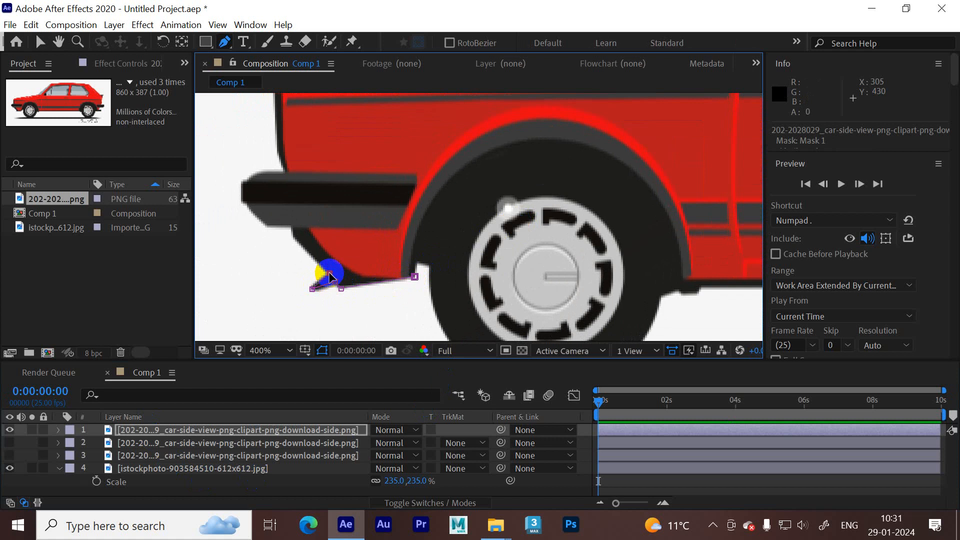
pyautogui.click(294, 230)
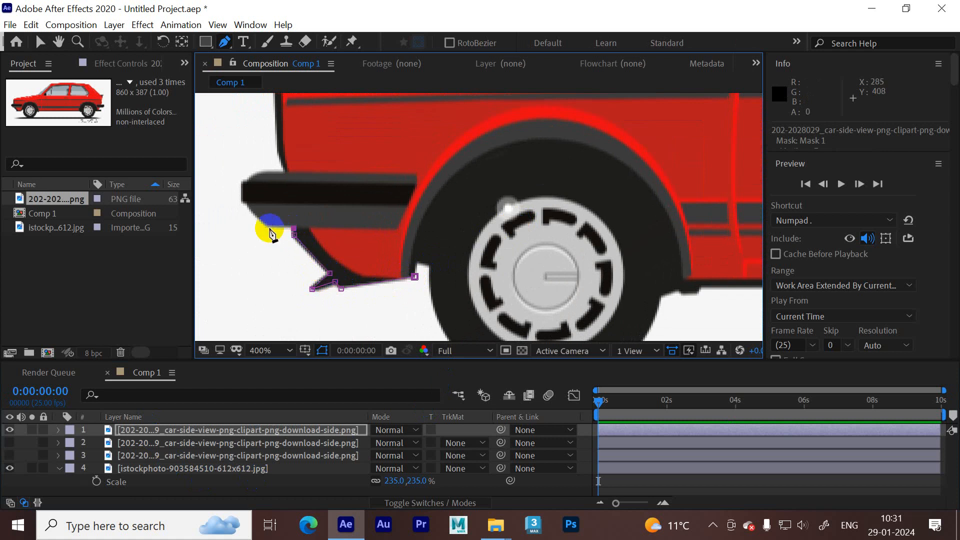
# Continue the mask path around the outer end and top of the car's front bumper.
pyautogui.click(267, 227)
pyautogui.click(246, 203)
pyautogui.click(244, 183)
pyautogui.moveTo(258, 171); pyautogui.dragTo(293, 260)
pyautogui.click(287, 170)
# Extend the mask path up the car's front end and along the curve of the hood.
pyautogui.click(280, 226)
pyautogui.click(279, 163)
pyautogui.moveTo(278, 164); pyautogui.dragTo(287, 211)
pyautogui.moveTo(386, 197); pyautogui.dragTo(345, 223)
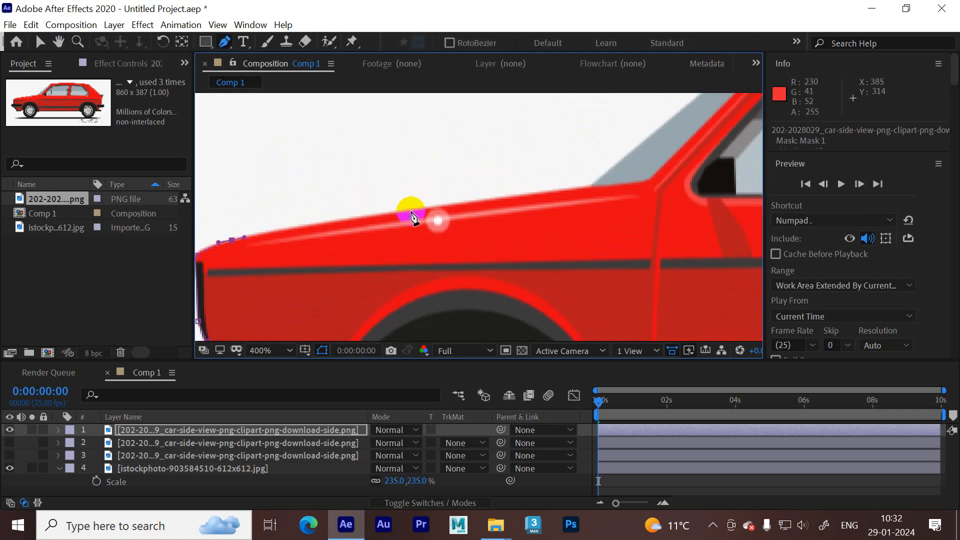
pyautogui.moveTo(440, 210); pyautogui.dragTo(442, 208)
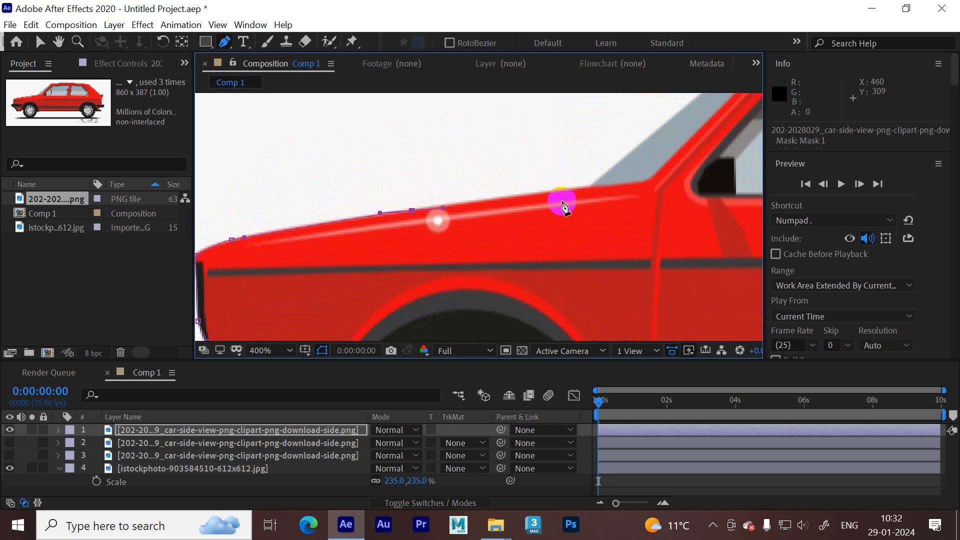
pyautogui.moveTo(552, 195); pyautogui.dragTo(394, 280)
# Trace the mask up the windshield to the front edge of the roof.
pyautogui.moveTo(460, 231); pyautogui.dragTo(418, 263)
pyautogui.click(554, 147)
pyautogui.moveTo(553, 150); pyautogui.dragTo(438, 205)
# Trace the mask along the roof's curve to its rear corner.
pyautogui.moveTo(515, 212); pyautogui.dragTo(317, 227)
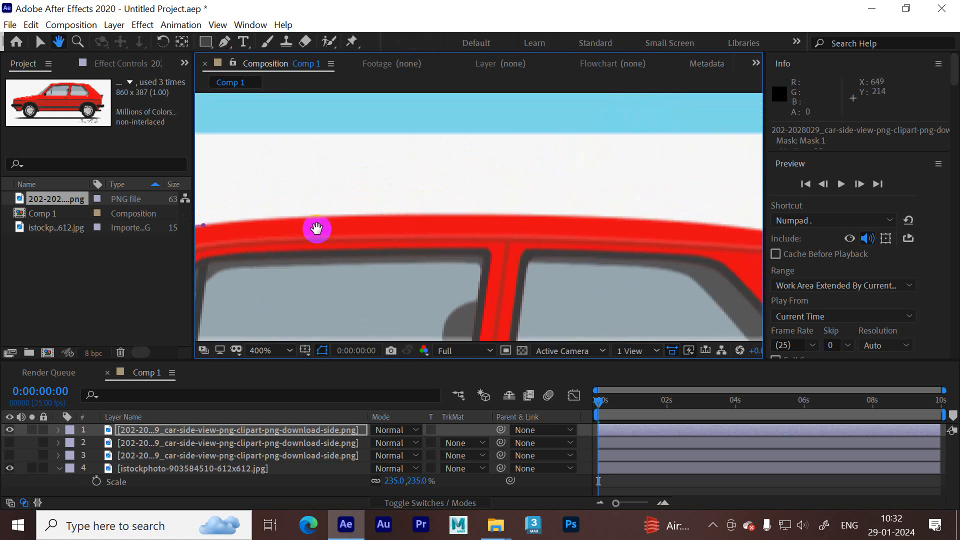
pyautogui.moveTo(412, 216); pyautogui.dragTo(479, 216)
pyautogui.moveTo(587, 229); pyautogui.dragTo(365, 222)
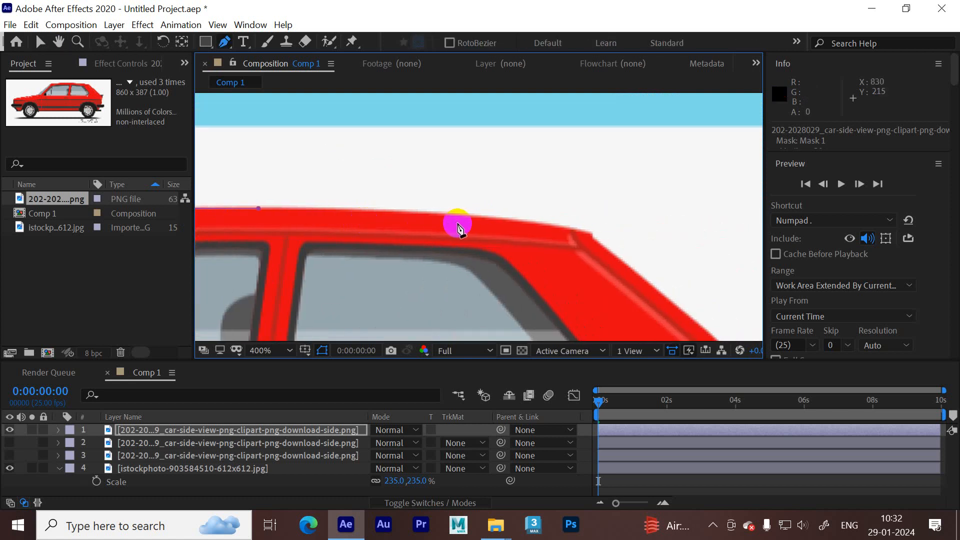
pyautogui.moveTo(479, 217); pyautogui.dragTo(482, 214)
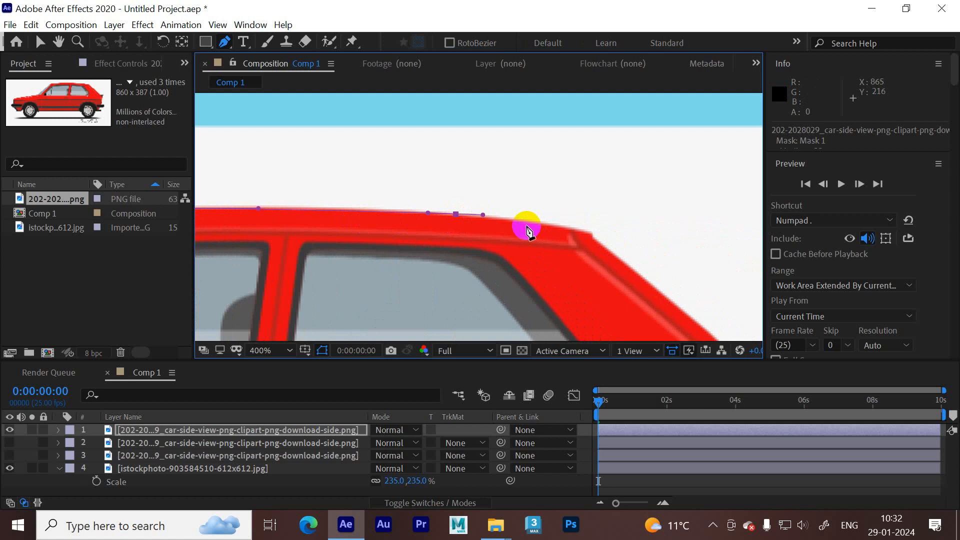
pyautogui.click(590, 233)
# Continue the mask path down the sloping rear edge of the car to the base of the spoiler.
pyautogui.moveTo(562, 227); pyautogui.dragTo(440, 162)
pyautogui.click(445, 168)
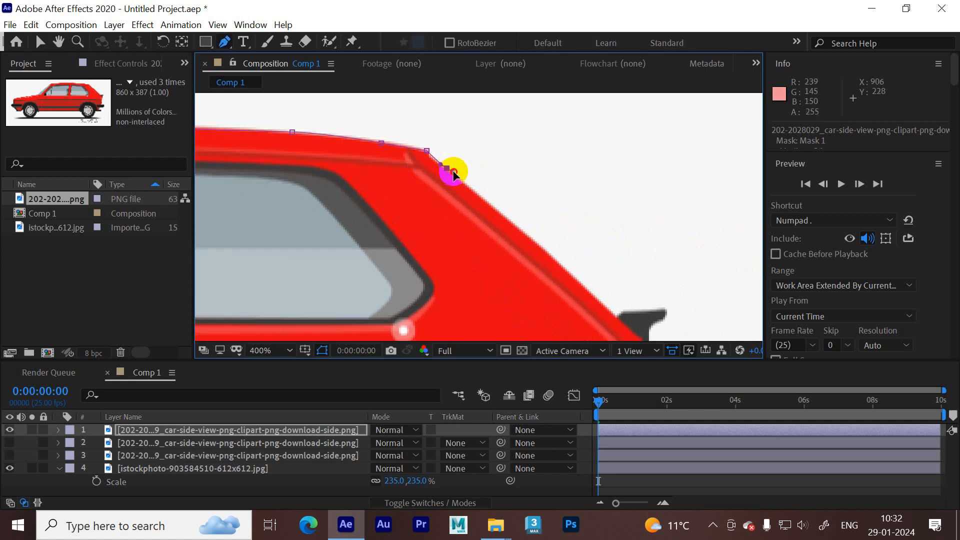
pyautogui.moveTo(543, 214); pyautogui.dragTo(433, 159)
pyautogui.click(433, 191)
pyautogui.click(507, 260)
# Outline the small rear spoiler with mask points, ending where it meets the tail of the body.
pyautogui.click(515, 255)
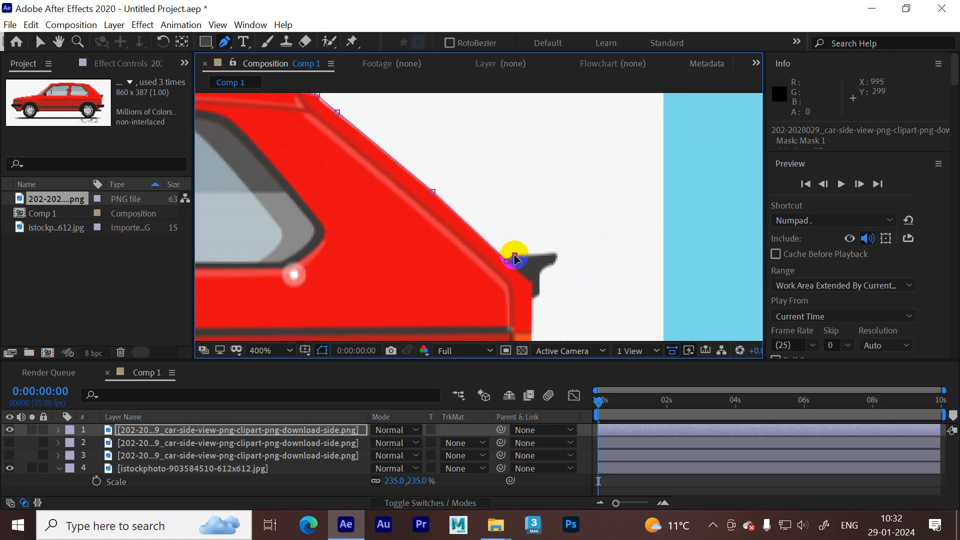
pyautogui.click(555, 253)
pyautogui.click(555, 260)
pyautogui.click(538, 271)
pyautogui.click(539, 296)
pyautogui.click(532, 299)
# Extend the mask down the rear body past the tail light to the top of the rear bumper.
pyautogui.moveTo(523, 320); pyautogui.dragTo(521, 196)
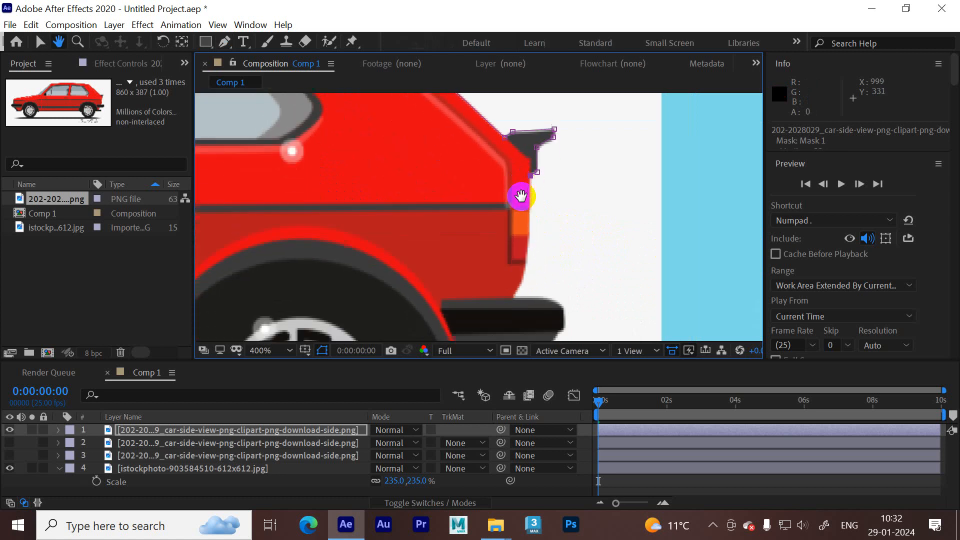
pyautogui.click(528, 247)
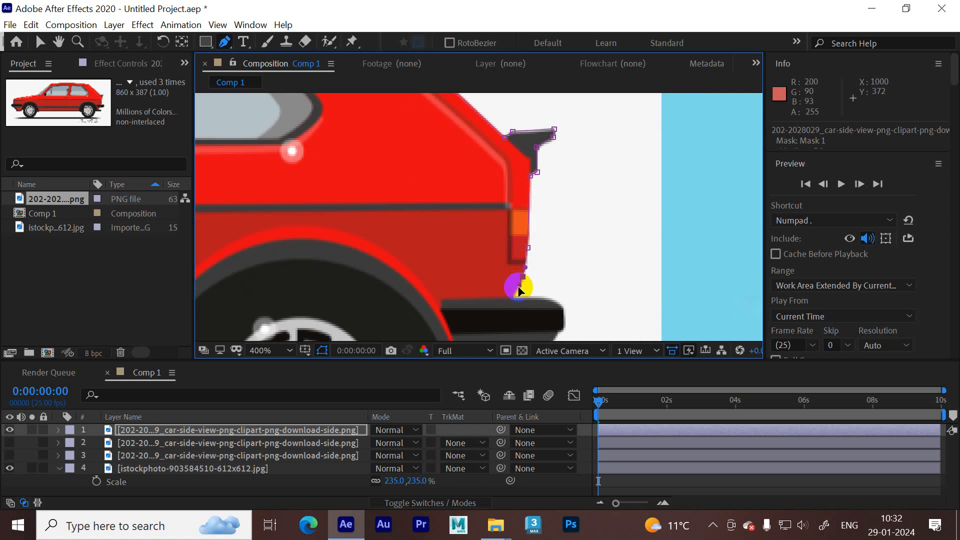
pyautogui.click(513, 297)
# Trace the mask around the rear bumper and back along its underside to the red body.
pyautogui.click(540, 298)
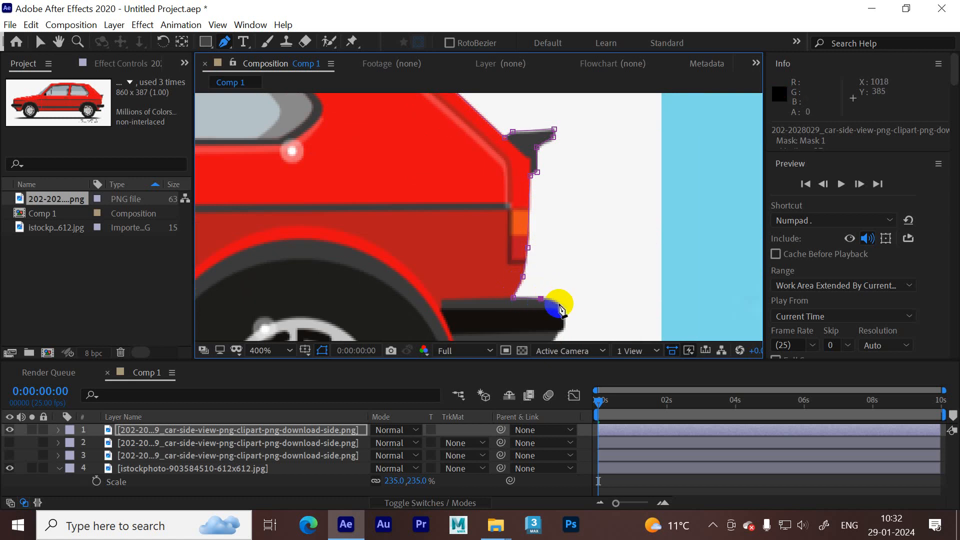
pyautogui.moveTo(563, 312); pyautogui.dragTo(571, 179)
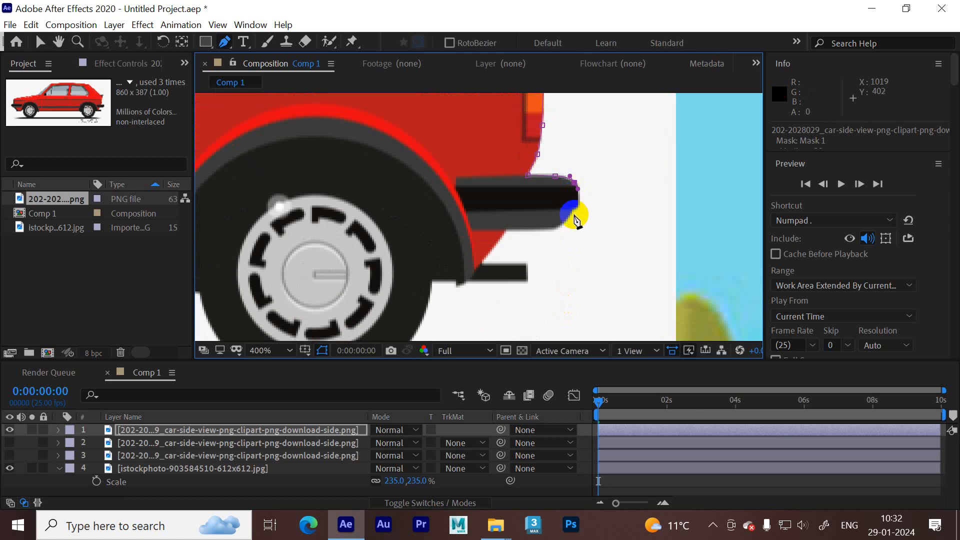
pyautogui.click(578, 205)
pyautogui.click(572, 209)
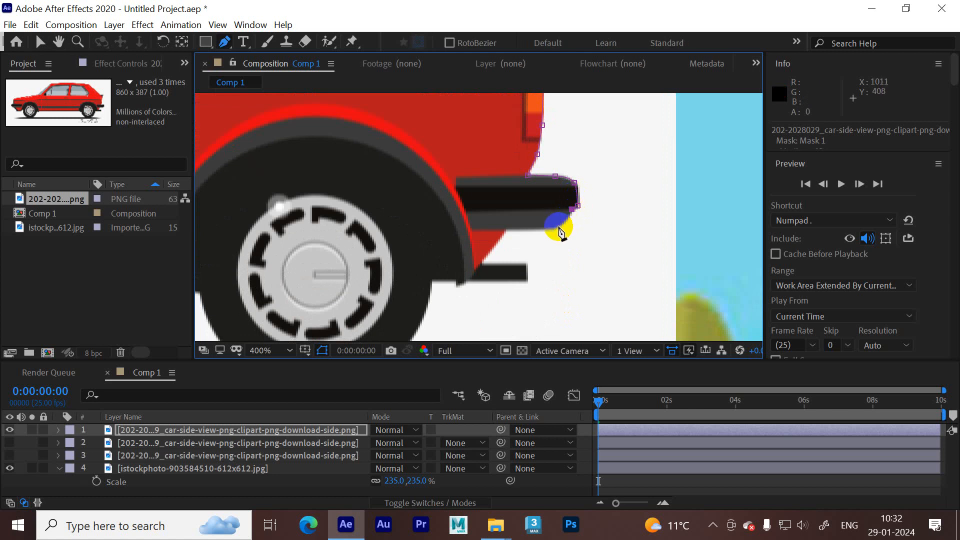
pyautogui.click(506, 229)
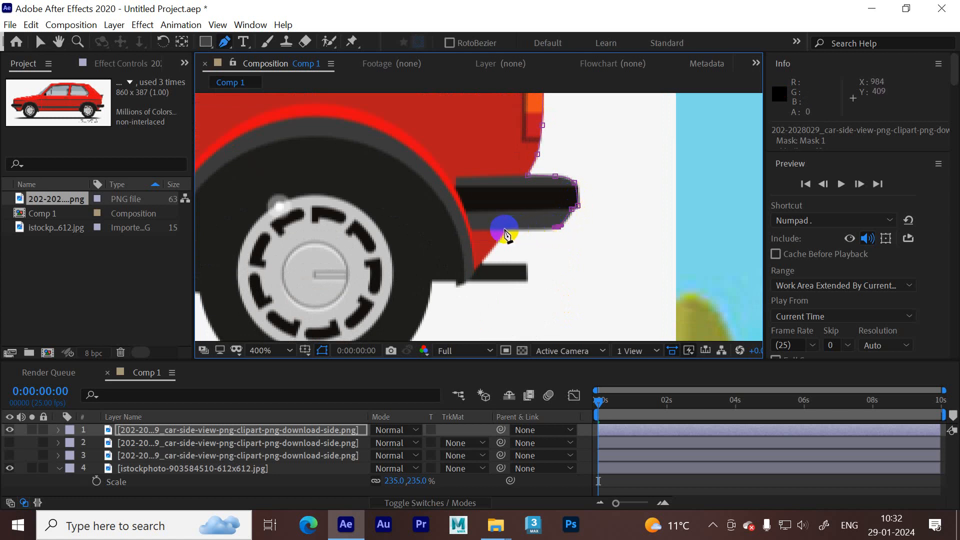
# Carry the mask along the lower rear body and around the exhaust pipe to the rear wheel arch's lower end.
pyautogui.click(521, 268)
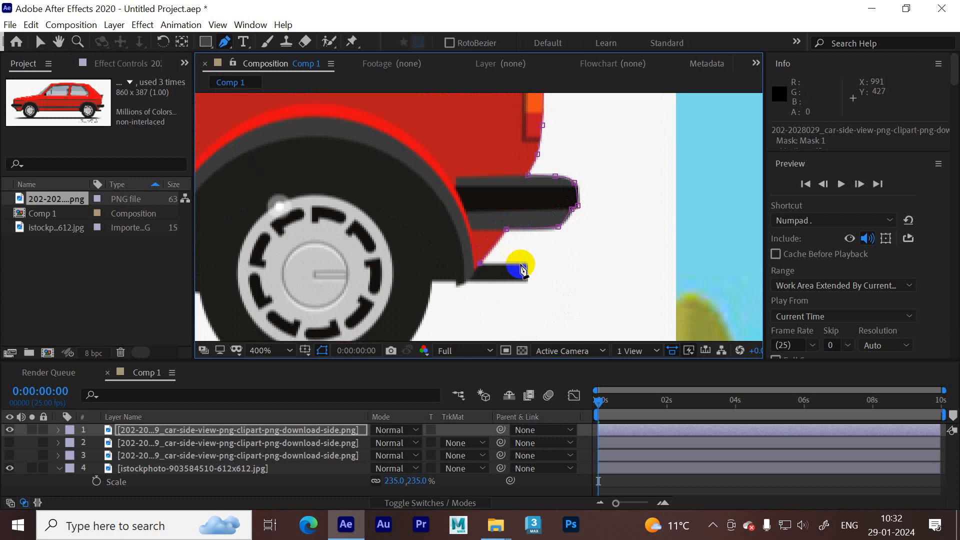
pyautogui.click(468, 284)
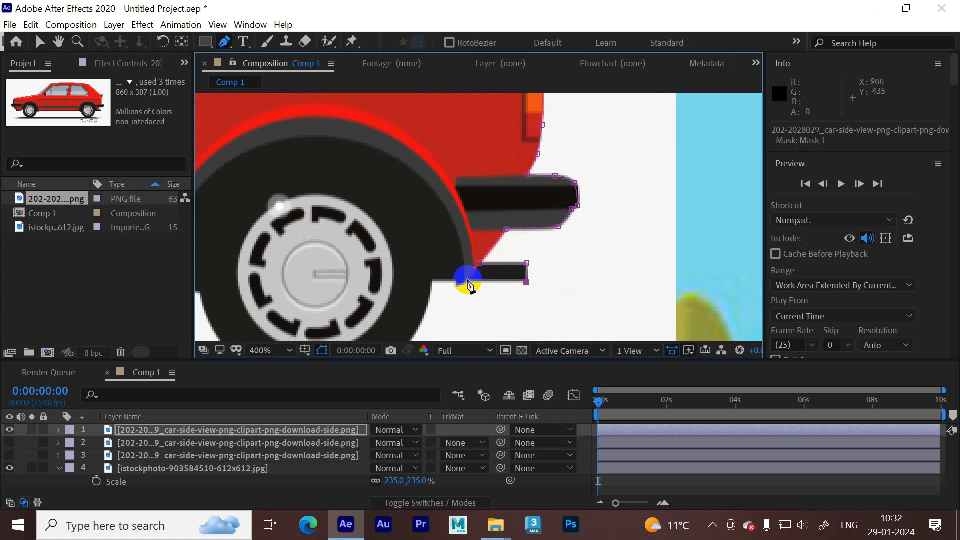
pyautogui.click(456, 284)
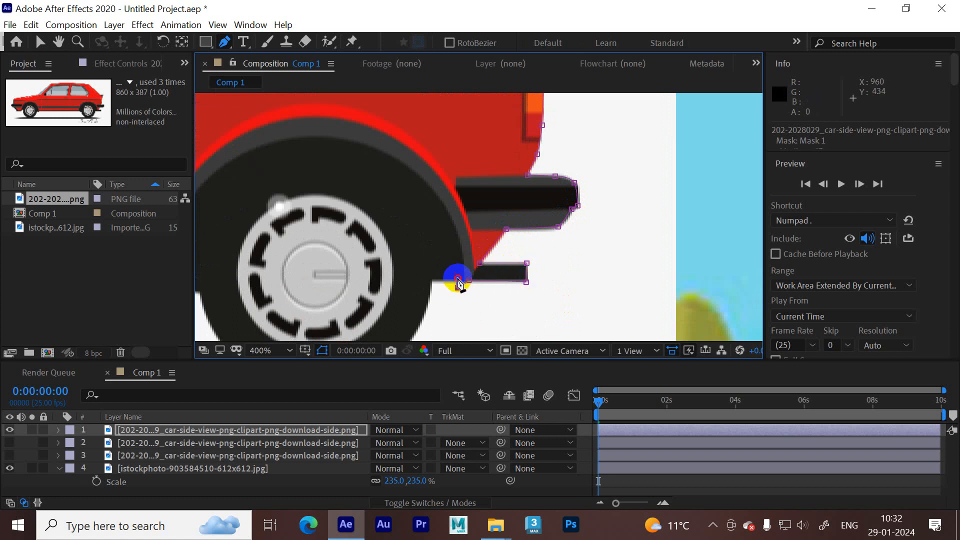
pyautogui.moveTo(417, 257); pyautogui.dragTo(586, 235)
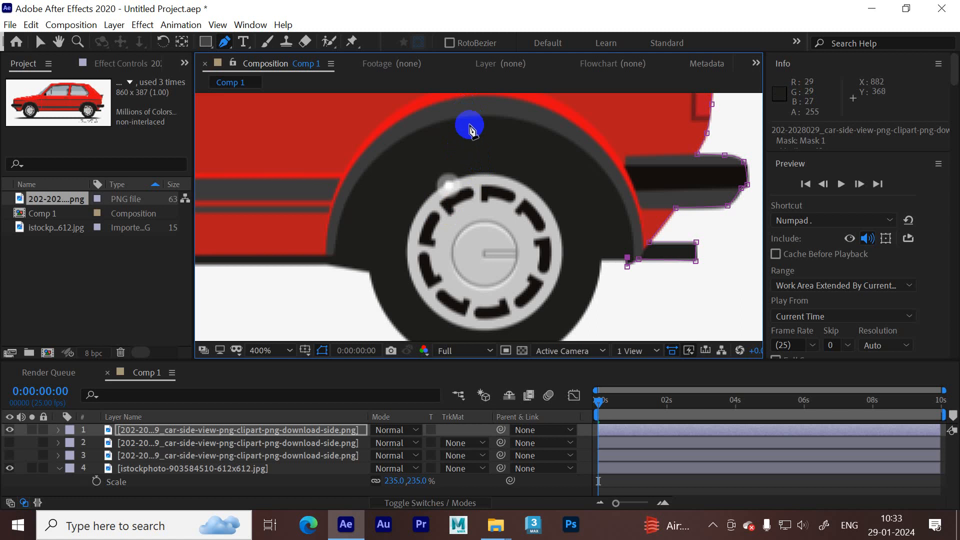
pyautogui.moveTo(465, 180); pyautogui.dragTo(423, 226)
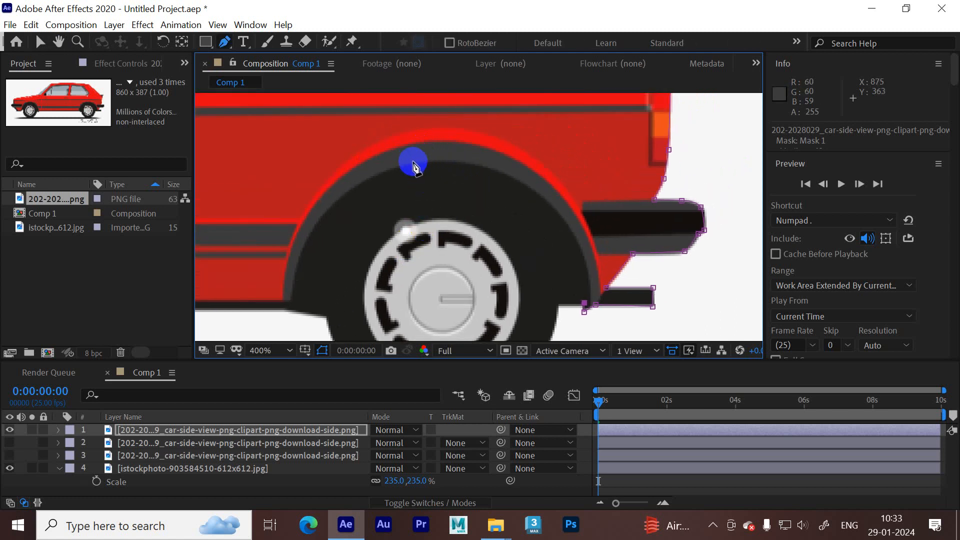
pyautogui.moveTo(410, 184); pyautogui.dragTo(423, 162)
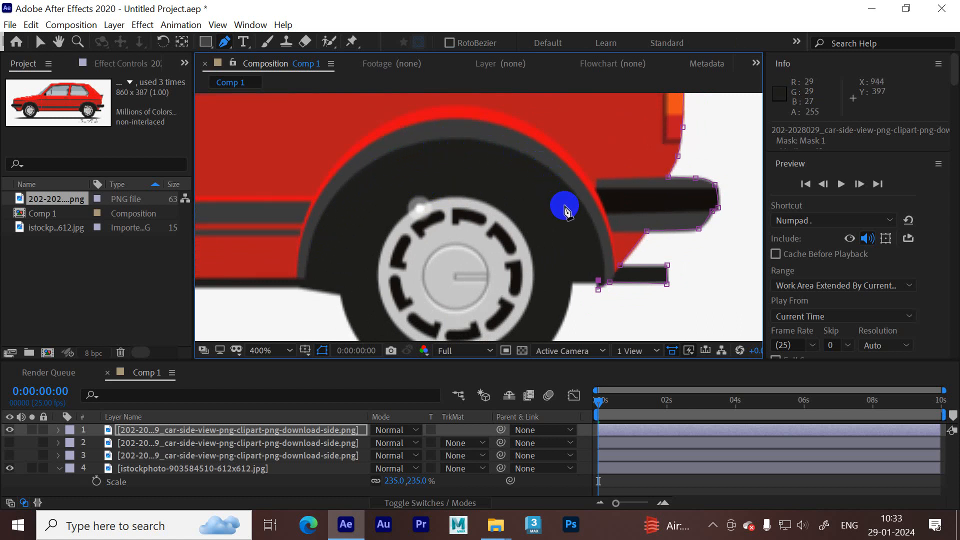
pyautogui.click(532, 139)
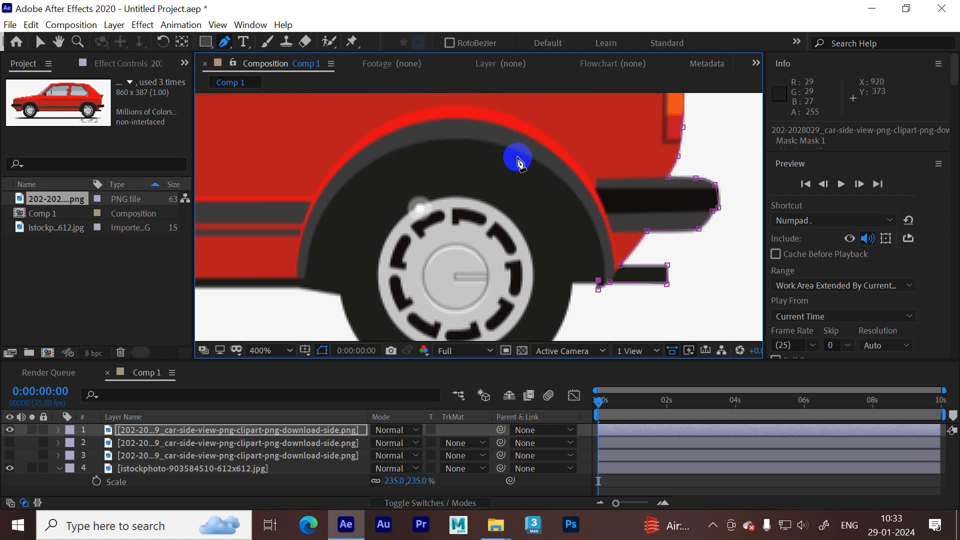
# Trace the mask over the rear wheel arch with curved points, ending at the arch's front lower end.
pyautogui.moveTo(514, 155); pyautogui.dragTo(419, 126)
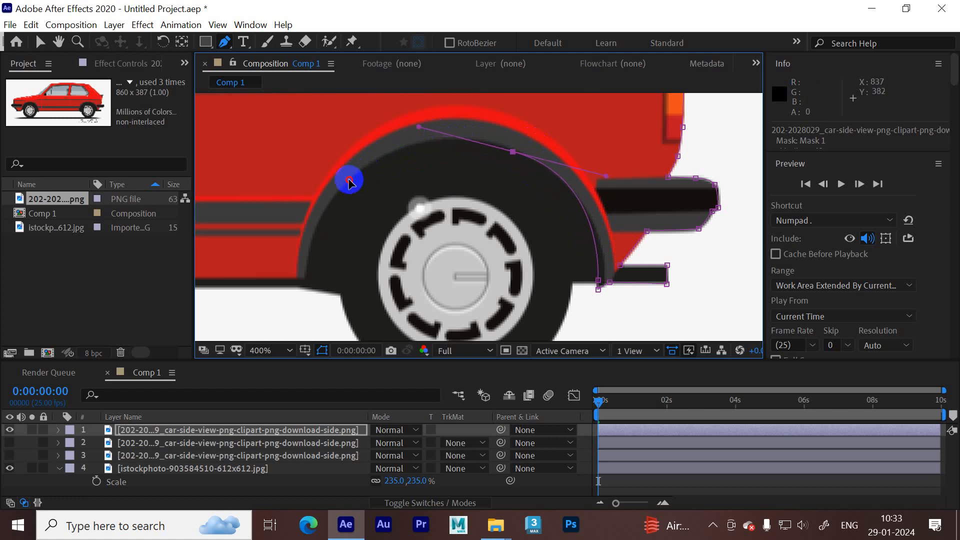
pyautogui.moveTo(350, 179); pyautogui.dragTo(327, 200)
pyautogui.click(305, 278)
# Refine the mask's curve points so the path follows the inner edge of the rear wheel arch.
pyautogui.moveTo(289, 265); pyautogui.dragTo(366, 265)
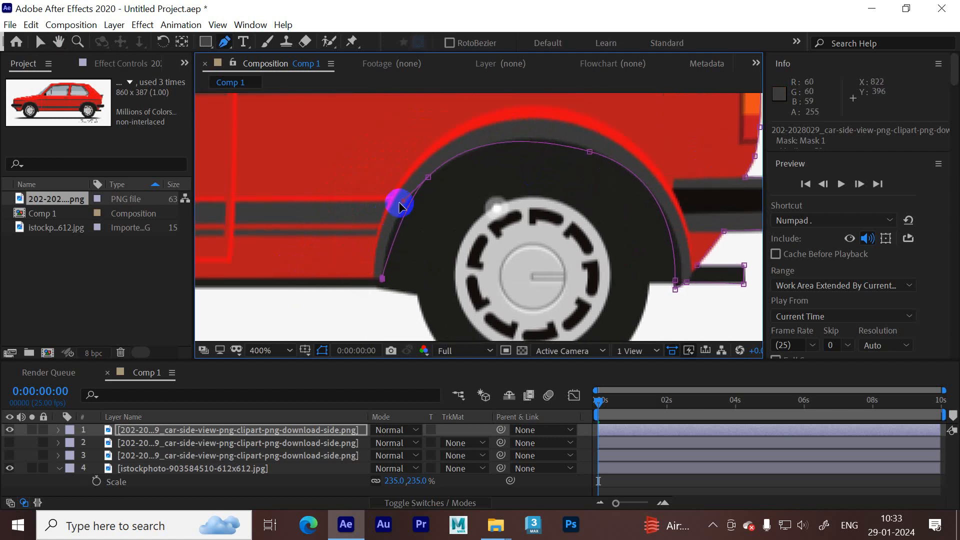
pyautogui.moveTo(403, 201); pyautogui.dragTo(391, 207)
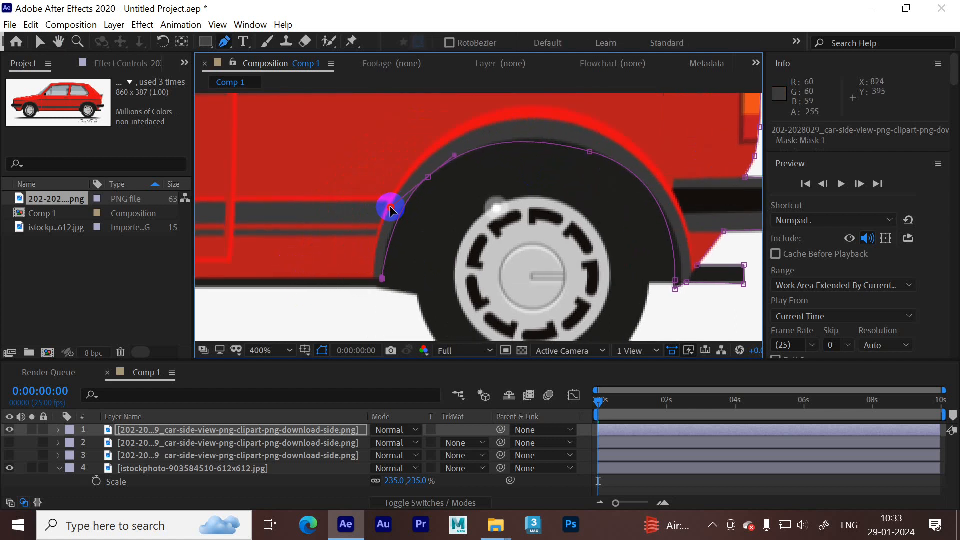
pyautogui.click(587, 151)
pyautogui.moveTo(672, 277); pyautogui.dragTo(682, 278)
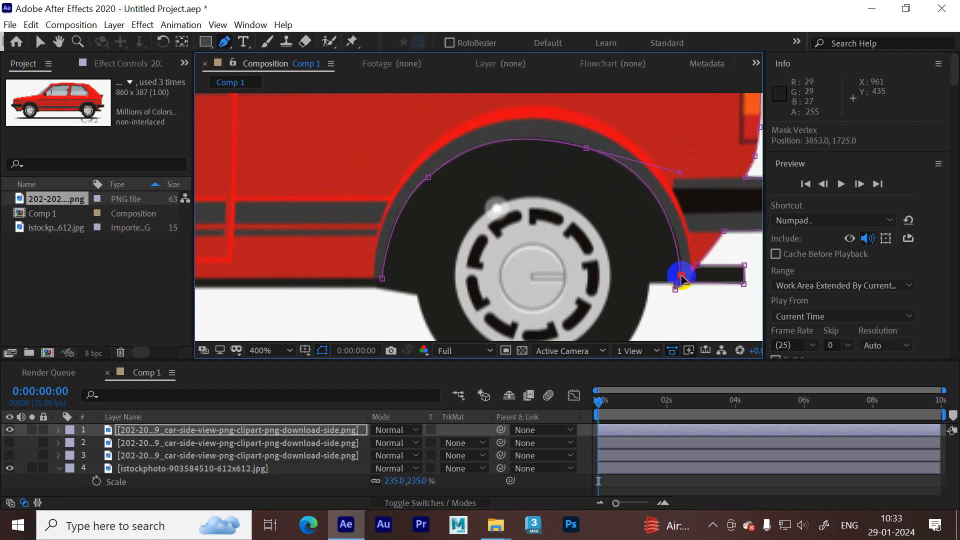
# Carry the mask along the underside of the door sill to the rear lower end of the front wheel arch.
pyautogui.moveTo(385, 278); pyautogui.dragTo(622, 223)
pyautogui.moveTo(338, 219); pyautogui.dragTo(475, 215)
pyautogui.click(505, 265)
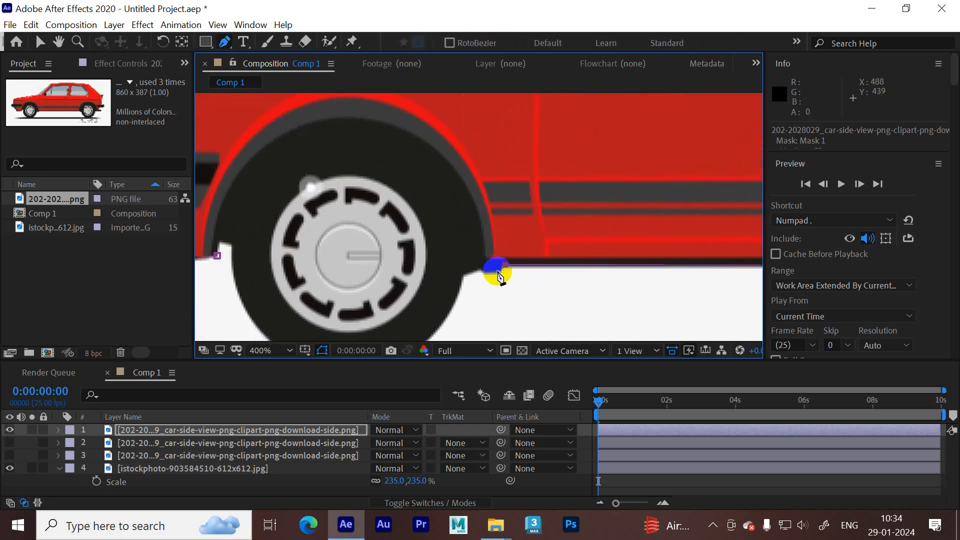
# Curve the mask over the front wheel arch and close it at the starting point by the arch's front lower end.
pyautogui.moveTo(447, 161)
pyautogui.mouseDown()
pyautogui.moveTo(408, 118)
pyautogui.moveTo(435, 168)
pyautogui.mouseUp()
pyautogui.moveTo(440, 161); pyautogui.dragTo(420, 164)
pyautogui.scroll(-2, 424, 135)
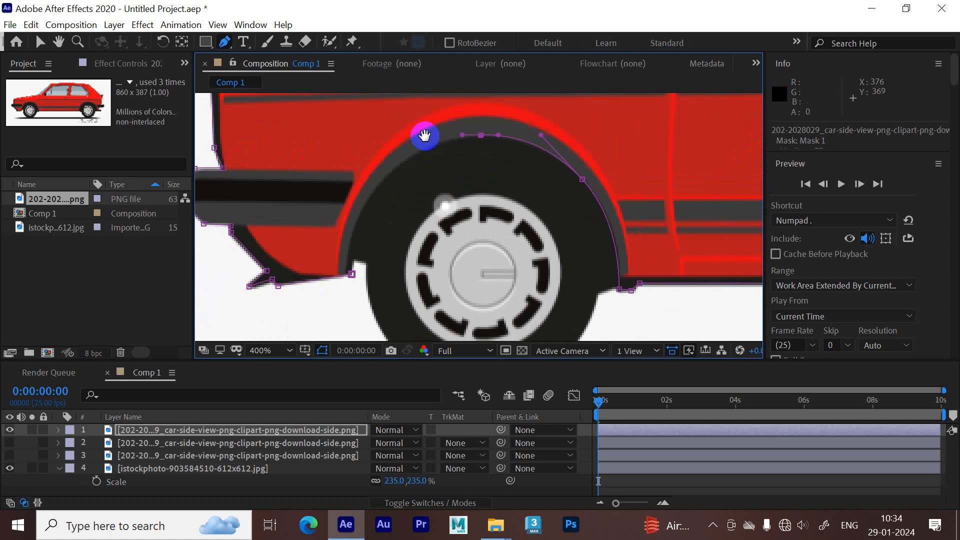
pyautogui.hscroll(-3, 400, 171)
pyautogui.moveTo(395, 178); pyautogui.dragTo(368, 220)
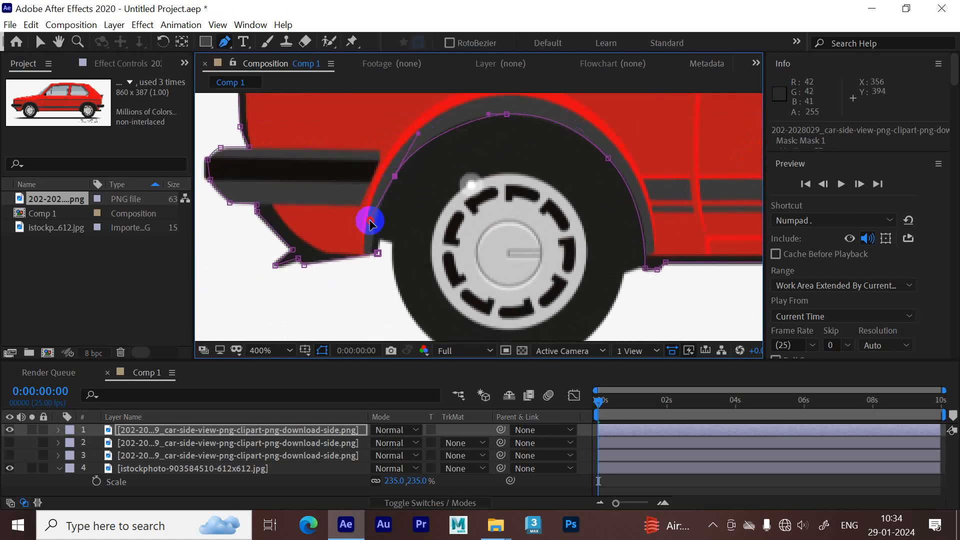
pyautogui.click(378, 253)
pyautogui.scroll(-2, 514, 240)
pyautogui.hscroll(3, 452, 235)
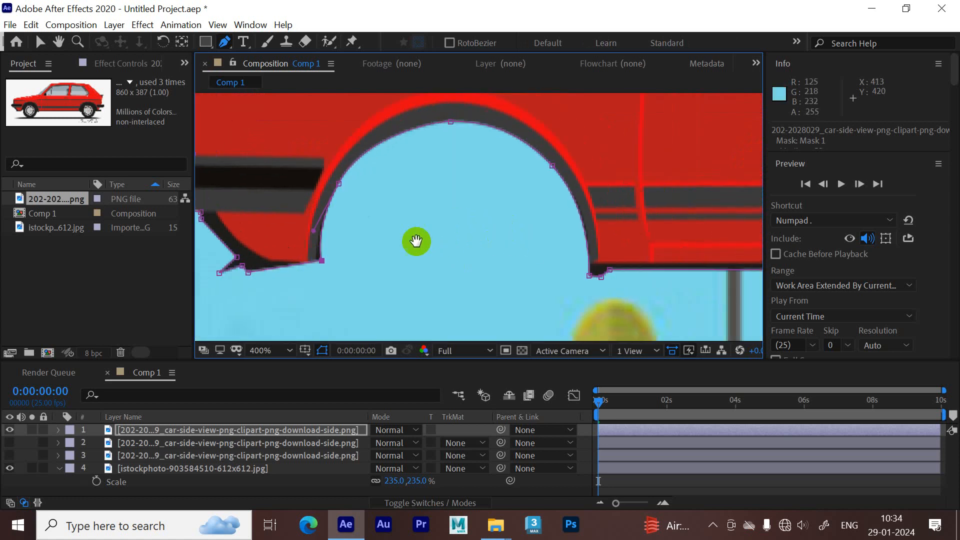
pyautogui.scroll(-1, 389, 235)
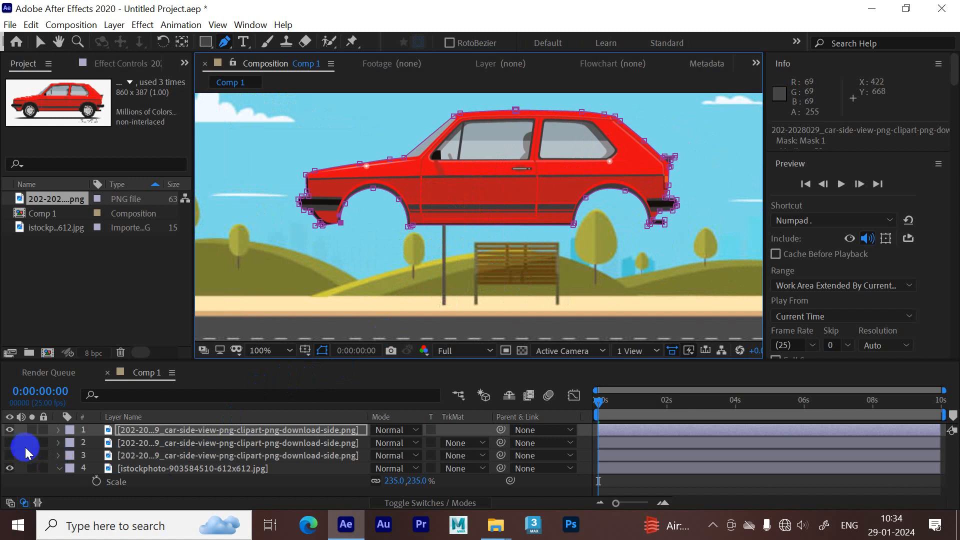
# Rename the masked car layer as body.
pyautogui.rightClick(143, 429)
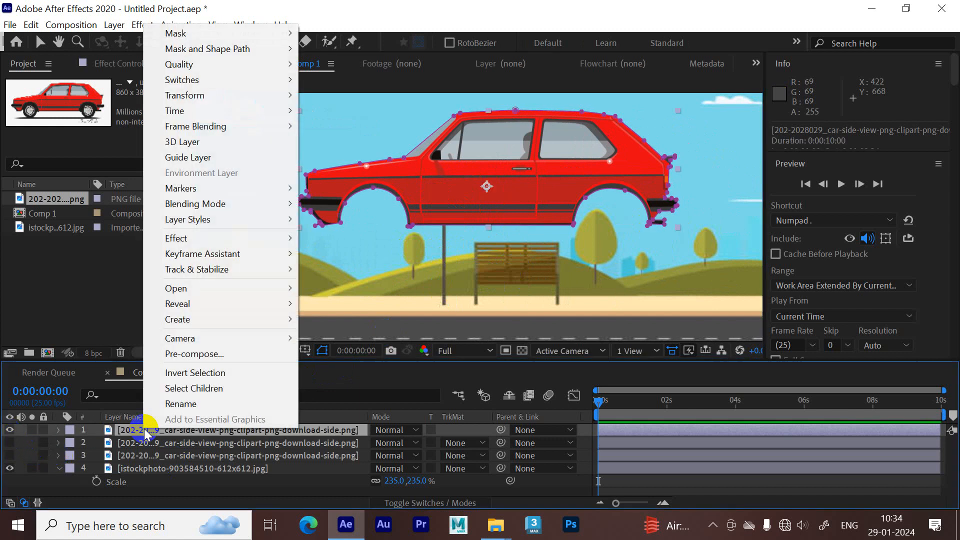
pyautogui.click(177, 403)
pyautogui.write('body')
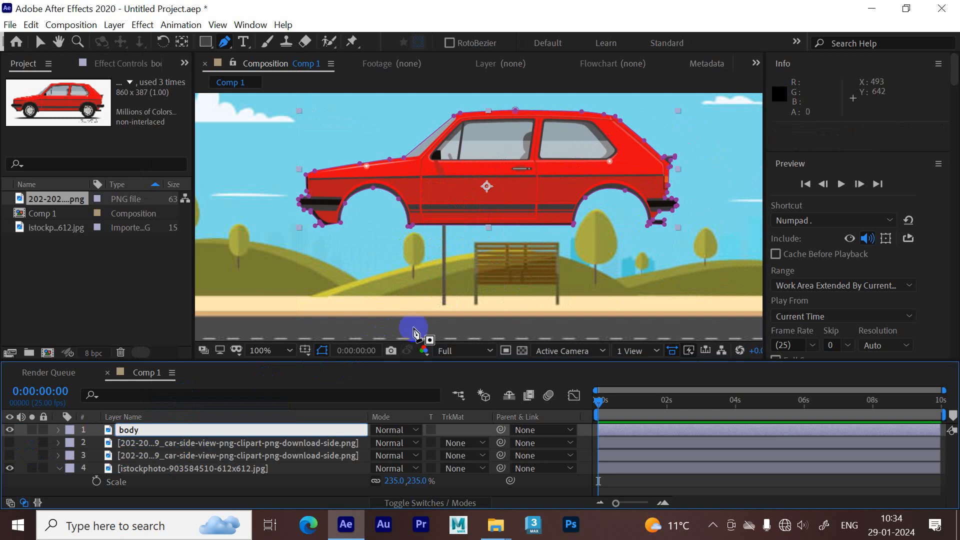
pyautogui.press('Return')
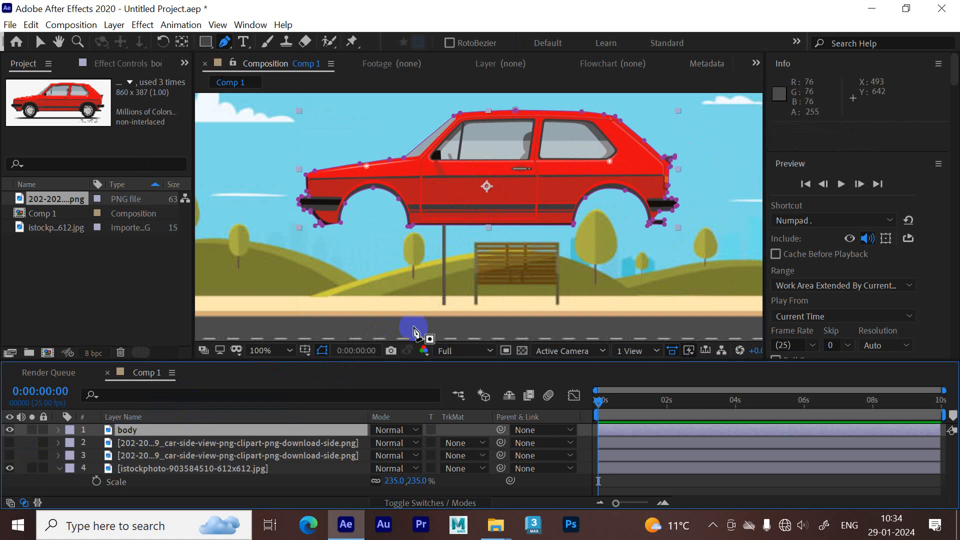
# Show the second car layer and draw a circular ellipse mask around its front wheel.
pyautogui.click(10, 442)
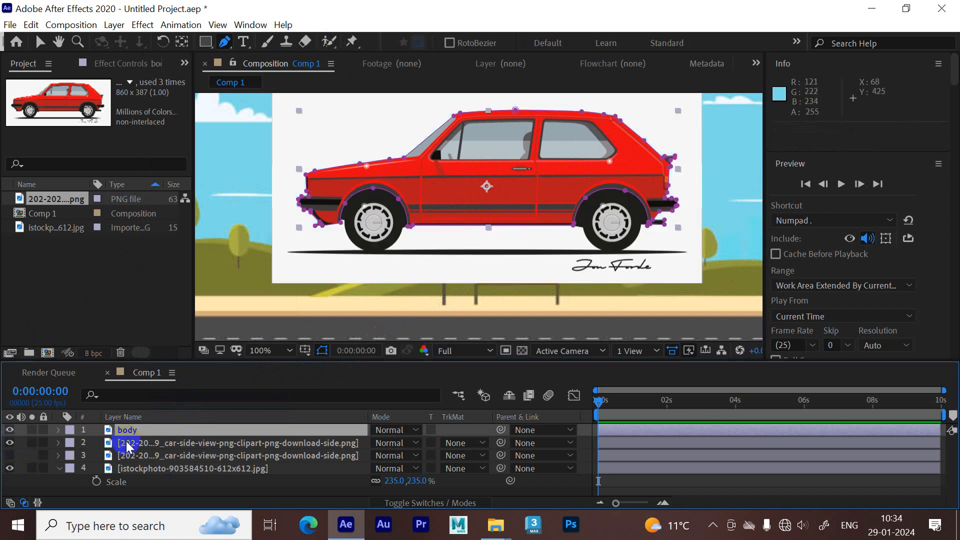
pyautogui.click(128, 446)
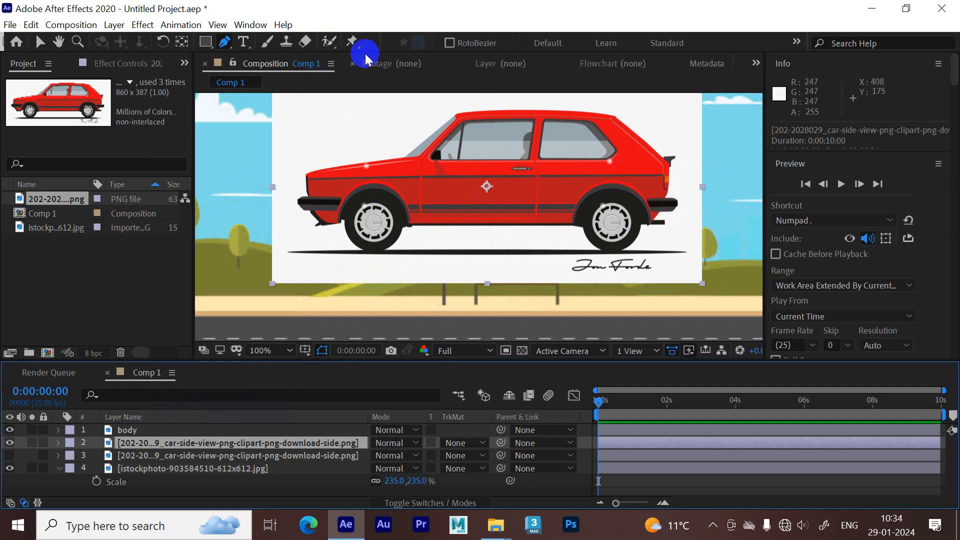
pyautogui.click(206, 43)
pyautogui.moveTo(207, 47); pyautogui.dragTo(246, 71)
pyautogui.scroll(2, 366, 247)
pyautogui.moveTo(367, 247); pyautogui.dragTo(476, 212)
pyautogui.moveTo(383, 144)
pyautogui.mouseDown()
pyautogui.moveTo(490, 267)
pyautogui.moveTo(459, 246)
pyautogui.moveTo(467, 264)
pyautogui.moveTo(450, 245)
pyautogui.moveTo(457, 250)
pyautogui.moveTo(445, 252)
pyautogui.mouseUp()
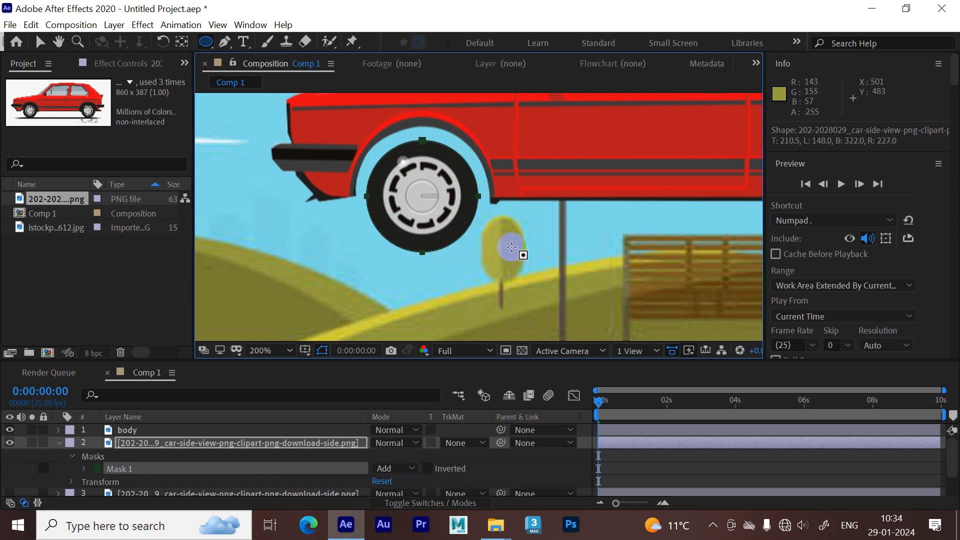
# Rename the front wheel layer as w1.
pyautogui.click(142, 443)
pyautogui.rightClick(140, 442)
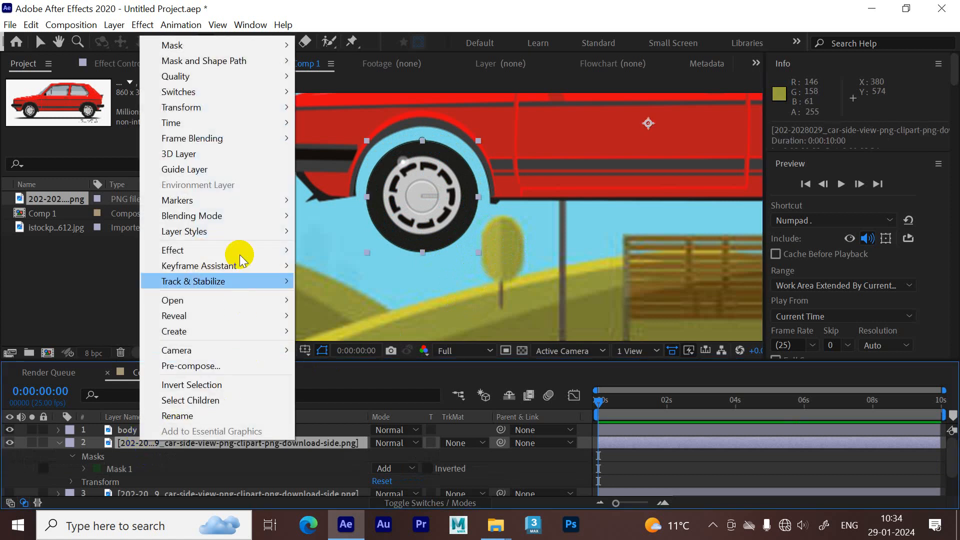
pyautogui.click(214, 417)
pyautogui.write('w')
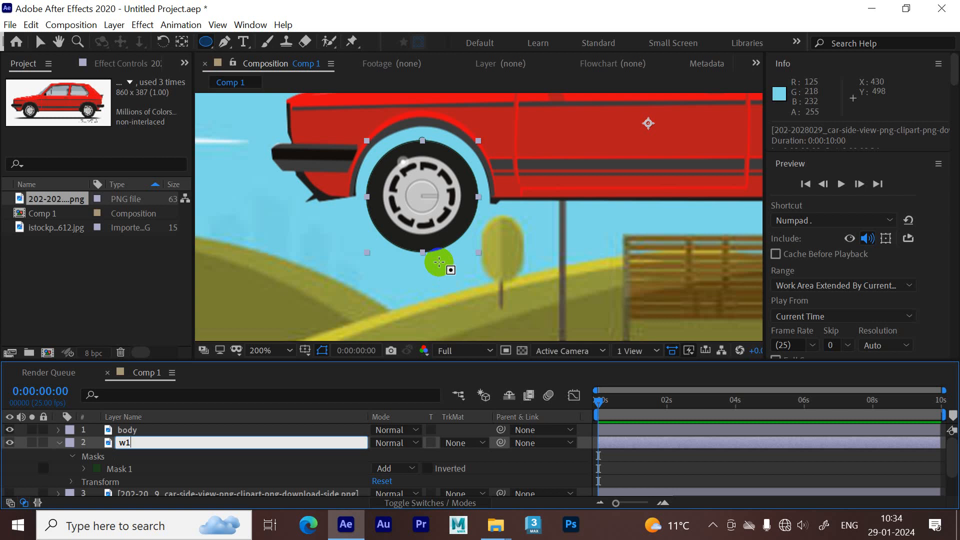
pyautogui.write('1')
pyautogui.press('Return')
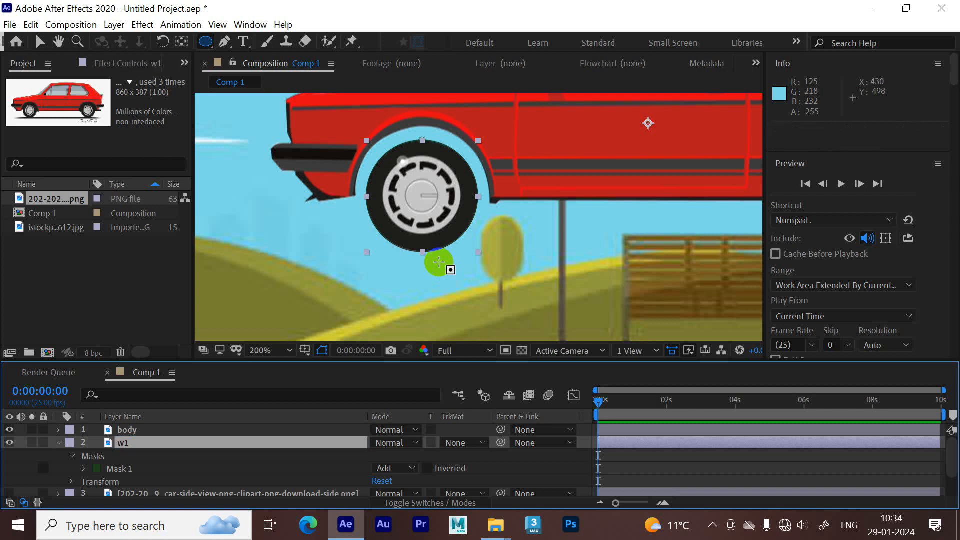
# Collapse the w1 layer's properties, then show and select the third car layer.
pyautogui.click(59, 443)
pyautogui.click(10, 454)
pyautogui.click(127, 458)
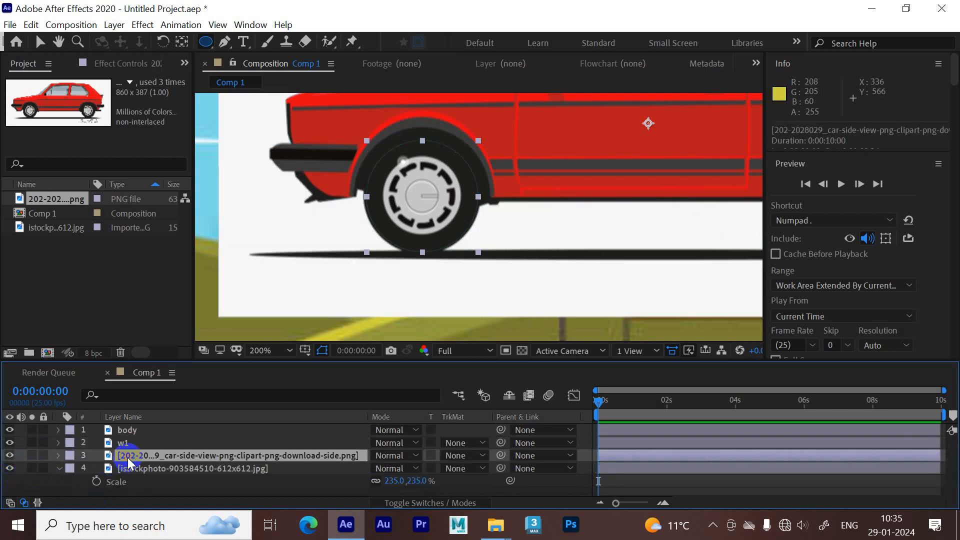
# Draw a circular ellipse mask around the rear wheel on the third car layer.
pyautogui.scroll(-3, 515, 152)
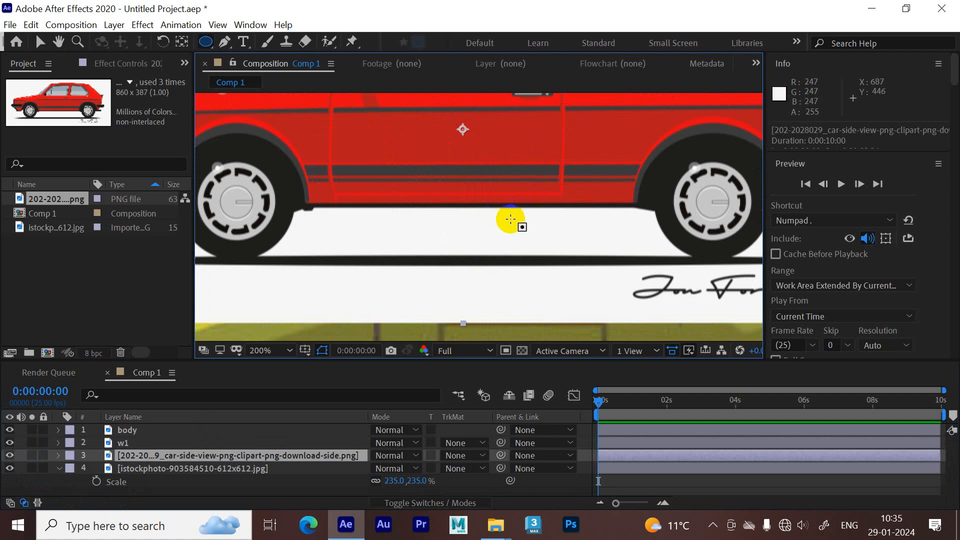
pyautogui.moveTo(515, 221); pyautogui.dragTo(479, 237)
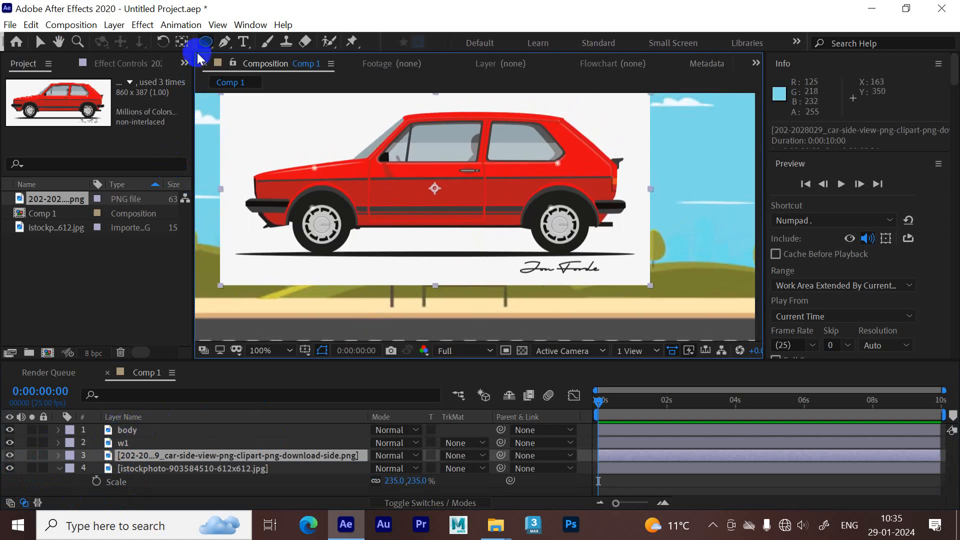
pyautogui.scroll(3, 657, 261)
pyautogui.moveTo(596, 243); pyautogui.dragTo(422, 240)
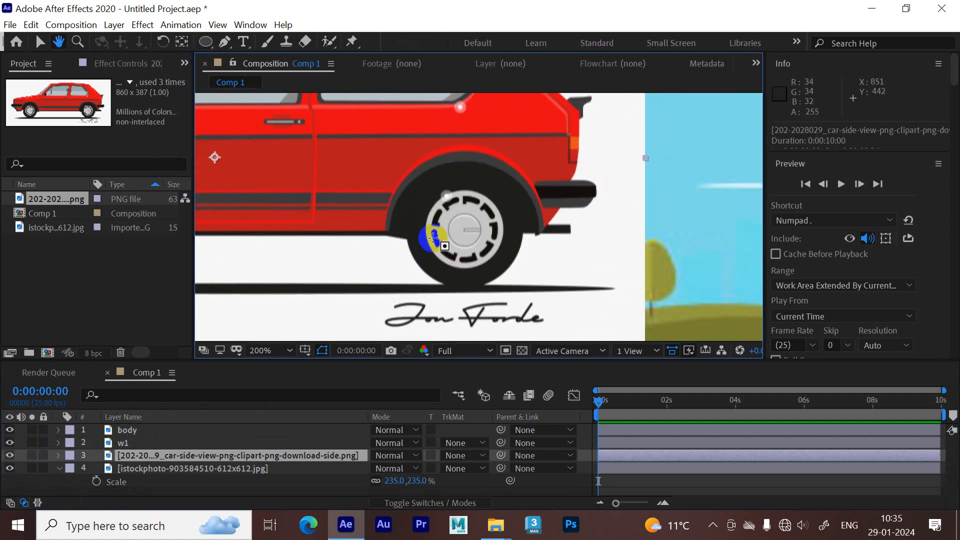
pyautogui.moveTo(427, 196)
pyautogui.mouseDown()
pyautogui.moveTo(497, 280)
pyautogui.moveTo(523, 289)
pyautogui.moveTo(511, 284)
pyautogui.mouseUp()
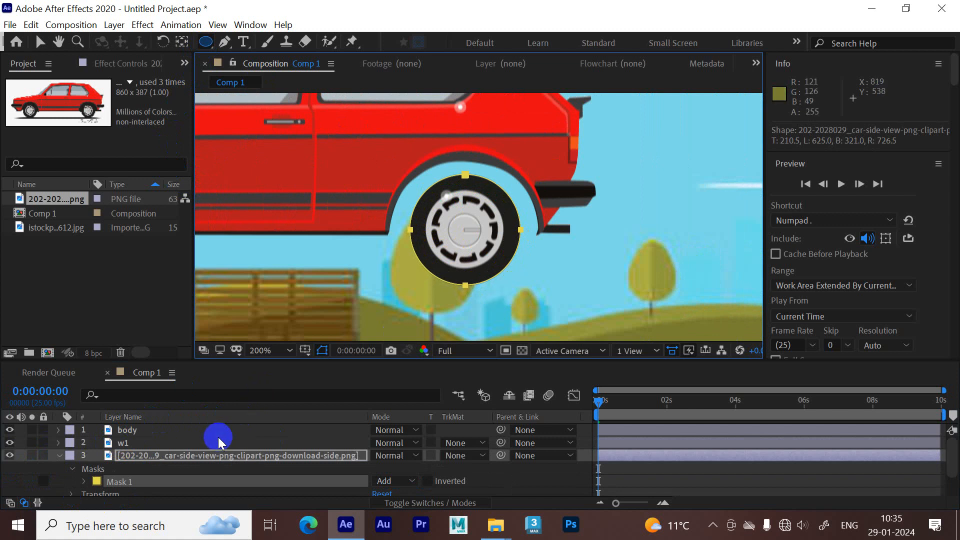
# Rename the rear wheel layer as w2.
pyautogui.rightClick(171, 454)
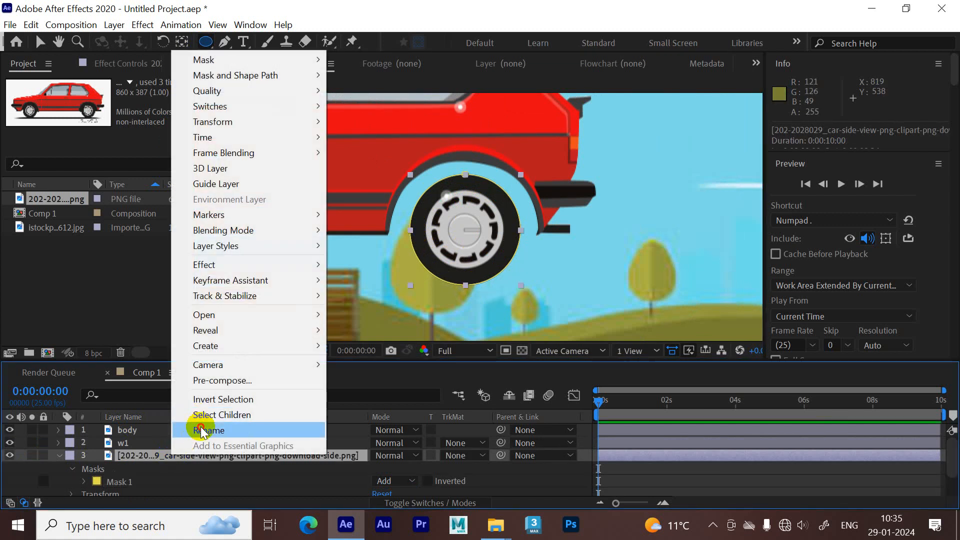
pyautogui.click(205, 430)
pyautogui.write('w2')
pyautogui.press('Return')
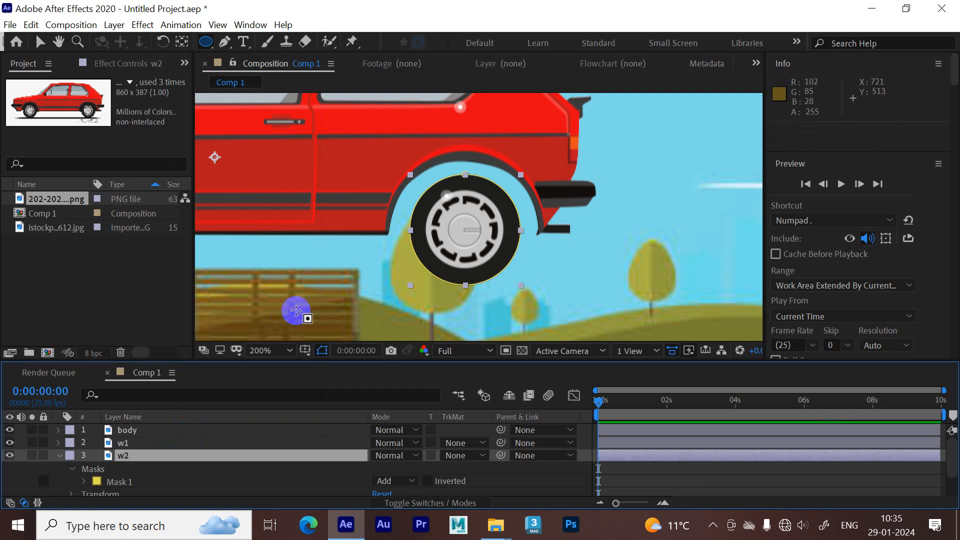
# Deselect the w2 layer, collapse its properties and enlarge the timeline area.
pyautogui.press(',')
pyautogui.moveTo(365, 254); pyautogui.dragTo(528, 272)
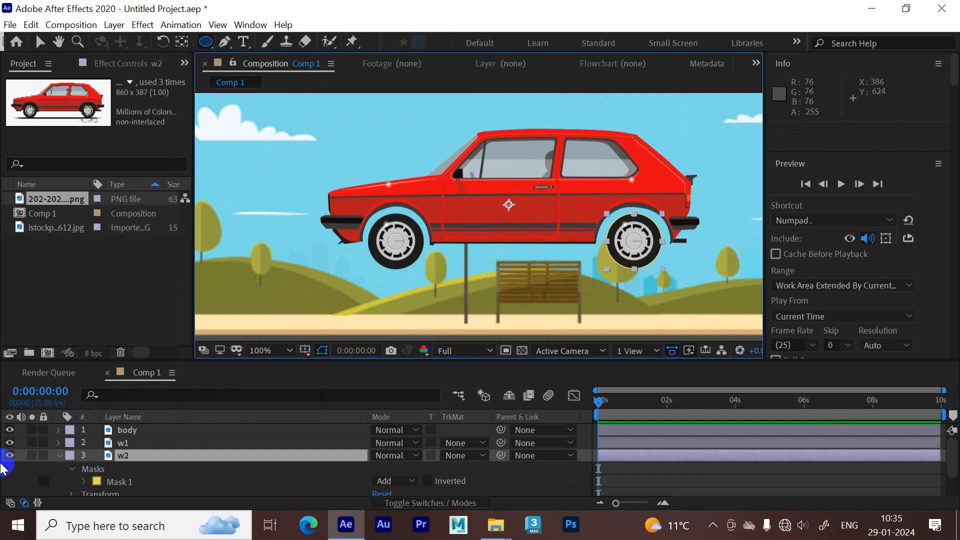
pyautogui.click(23, 469)
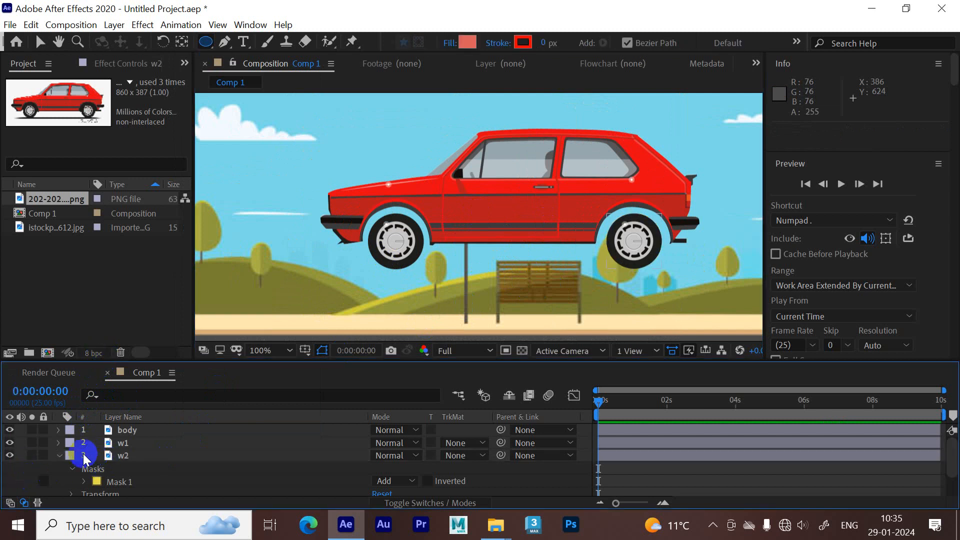
pyautogui.click(59, 455)
pyautogui.moveTo(165, 362); pyautogui.dragTo(169, 334)
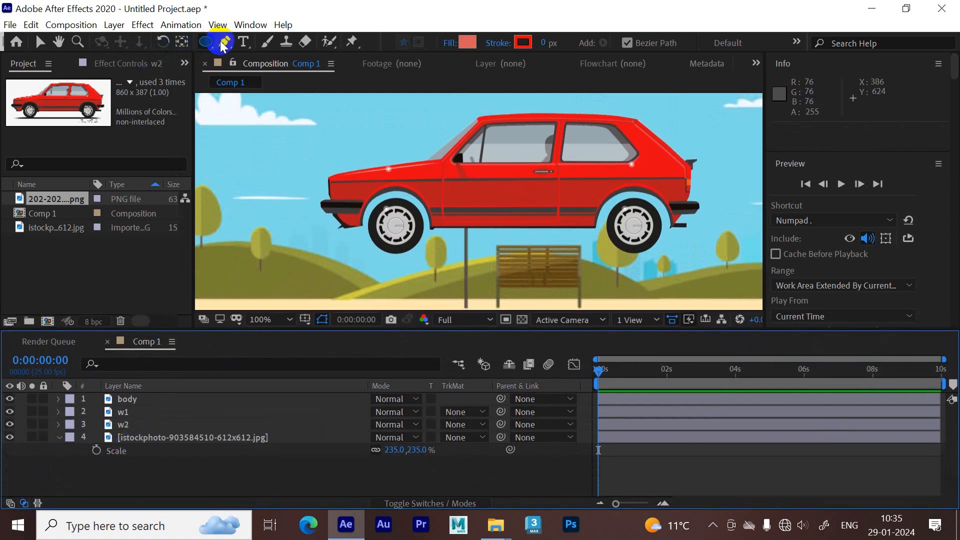
# Draw a closed, curved Pen tool shape covering the front wheel arch opening, with no layer selected.
pyautogui.press('h')
pyautogui.moveTo(395, 197); pyautogui.dragTo(367, 244)
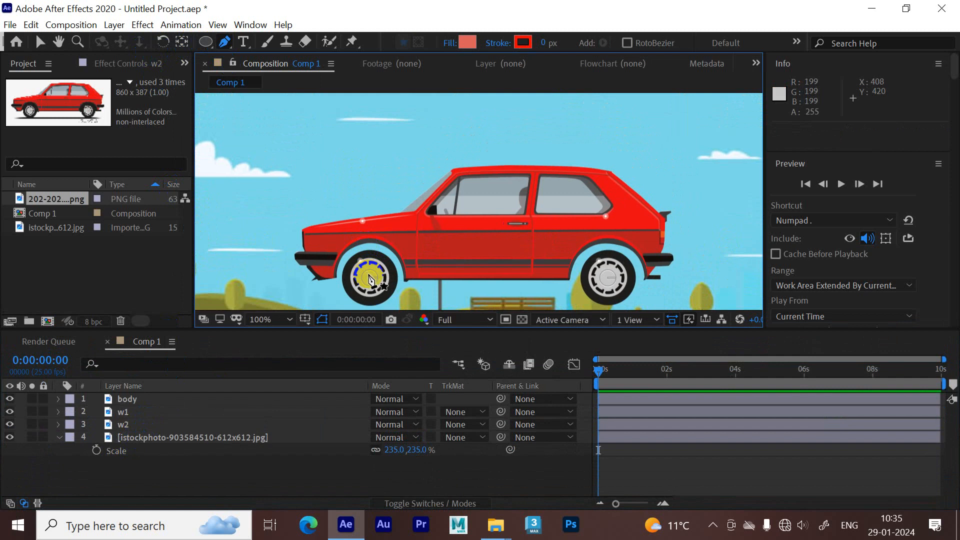
pyautogui.scroll(1, 370, 278)
pyautogui.moveTo(378, 284); pyautogui.dragTo(466, 179)
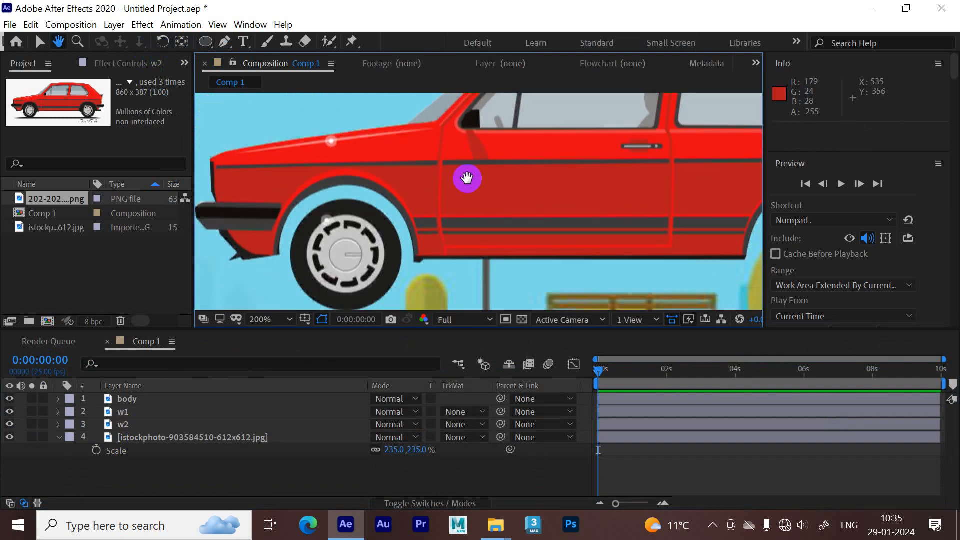
pyautogui.click(267, 252)
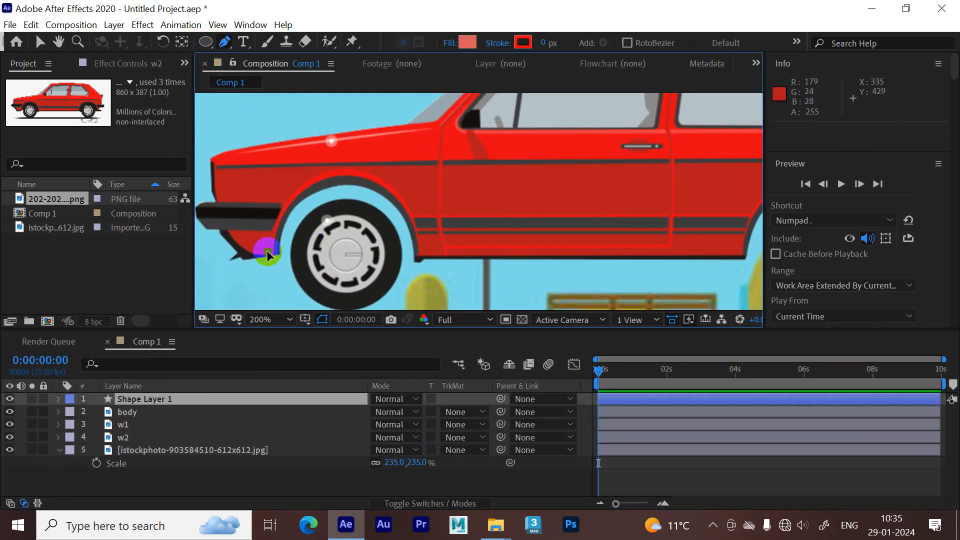
pyautogui.click(419, 256)
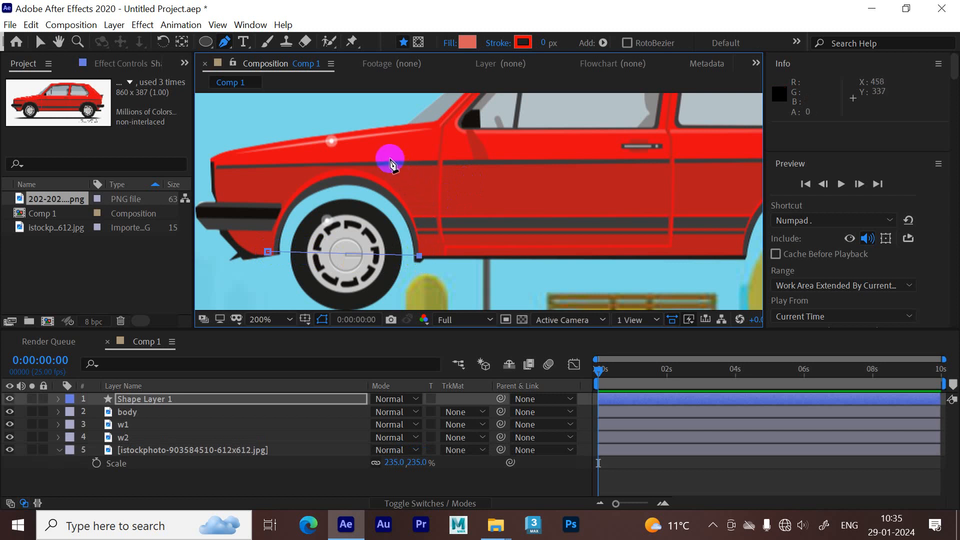
pyautogui.moveTo(391, 165); pyautogui.dragTo(354, 150)
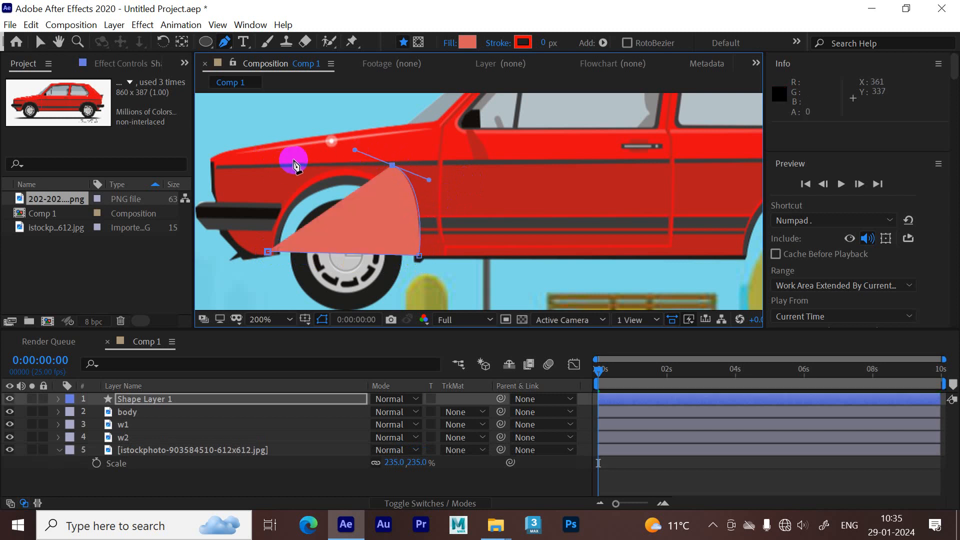
pyautogui.moveTo(294, 159); pyautogui.dragTo(283, 168)
pyautogui.click(268, 252)
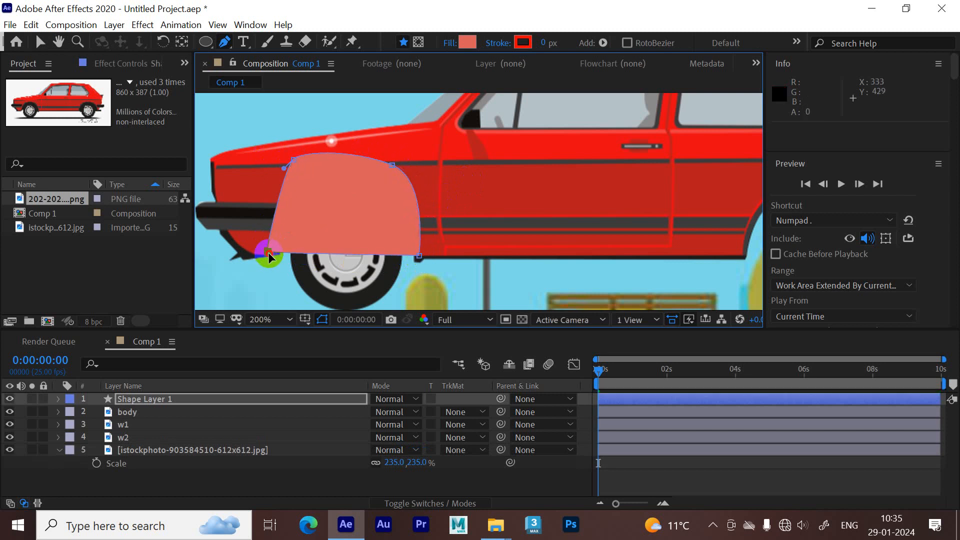
# Fill the front wheel arch shape with near-black grey and move Shape Layer 1 directly below w2 in the layer stack.
pyautogui.click(461, 43)
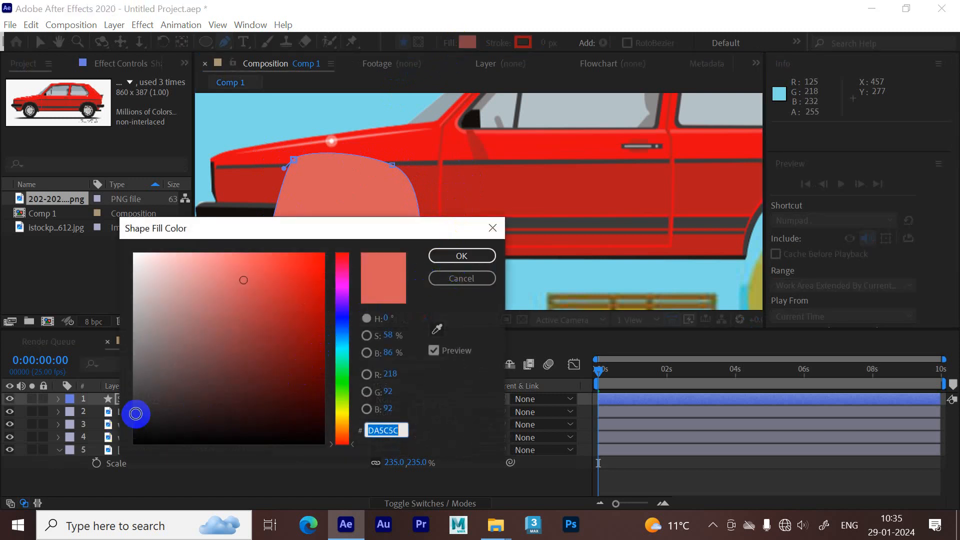
pyautogui.click(133, 414)
pyautogui.click(439, 257)
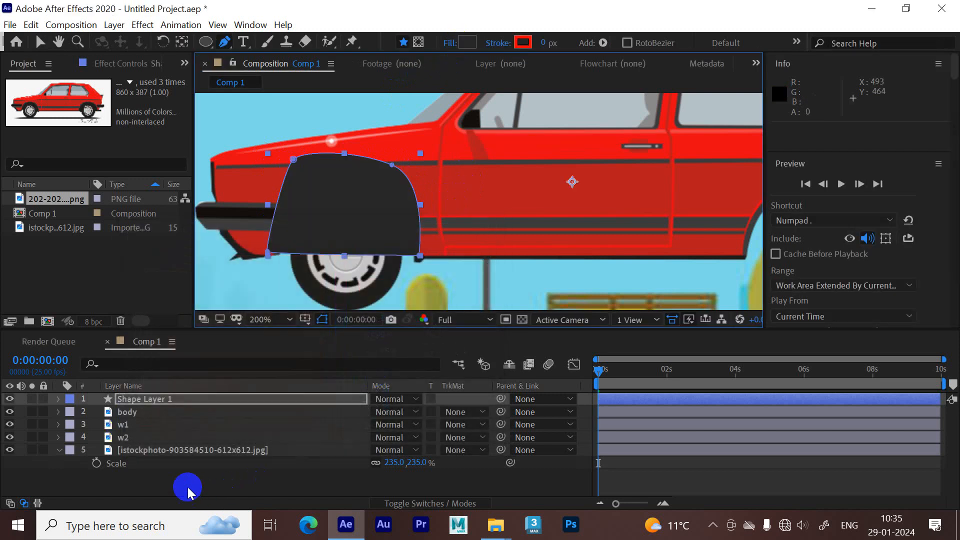
pyautogui.moveTo(142, 398); pyautogui.dragTo(153, 455)
pyautogui.click(143, 489)
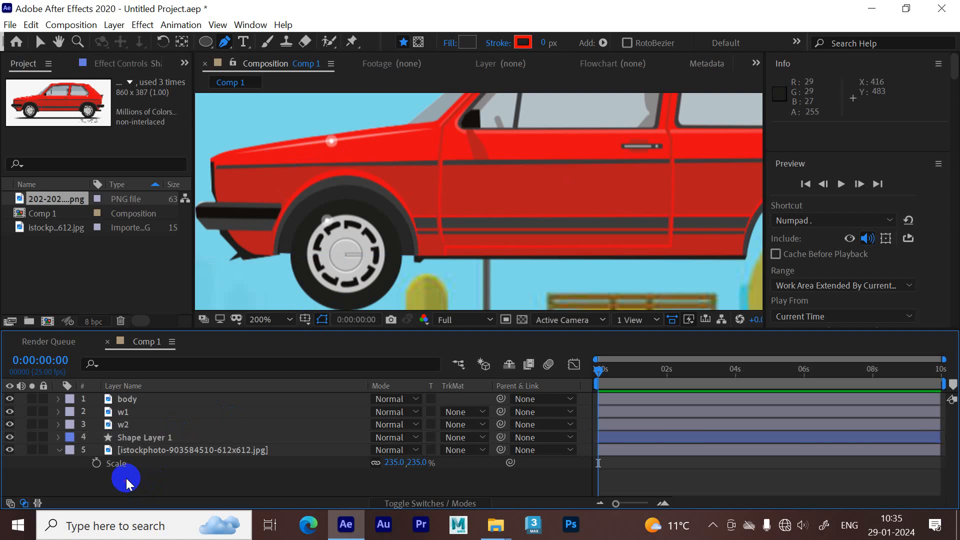
# Try Shape Layer 1 directly above w1 in the layer stack, and return it to its place below w2.
pyautogui.click(142, 438)
pyautogui.moveTo(142, 437); pyautogui.dragTo(150, 410)
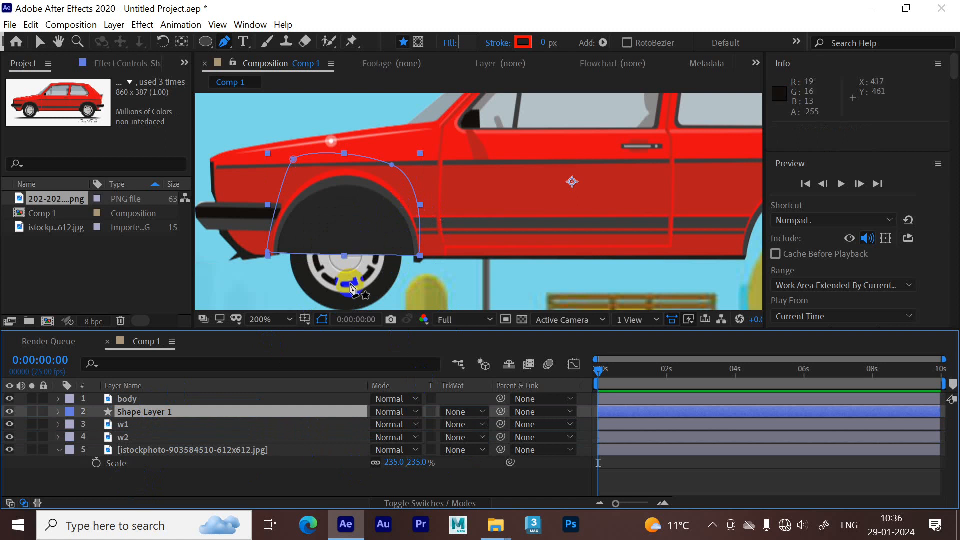
pyautogui.moveTo(151, 412); pyautogui.dragTo(143, 450)
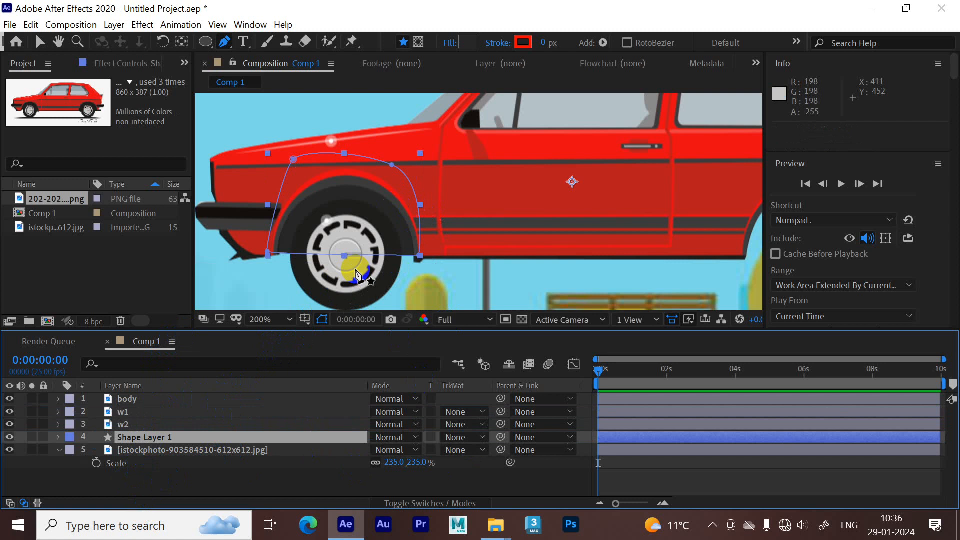
# Draw a closed, curved Pen tool shape covering the rear wheel arch opening on Shape Layer 1.
pyautogui.moveTo(343, 263); pyautogui.dragTo(214, 253)
pyautogui.moveTo(286, 245); pyautogui.dragTo(348, 265)
pyautogui.click(183, 436)
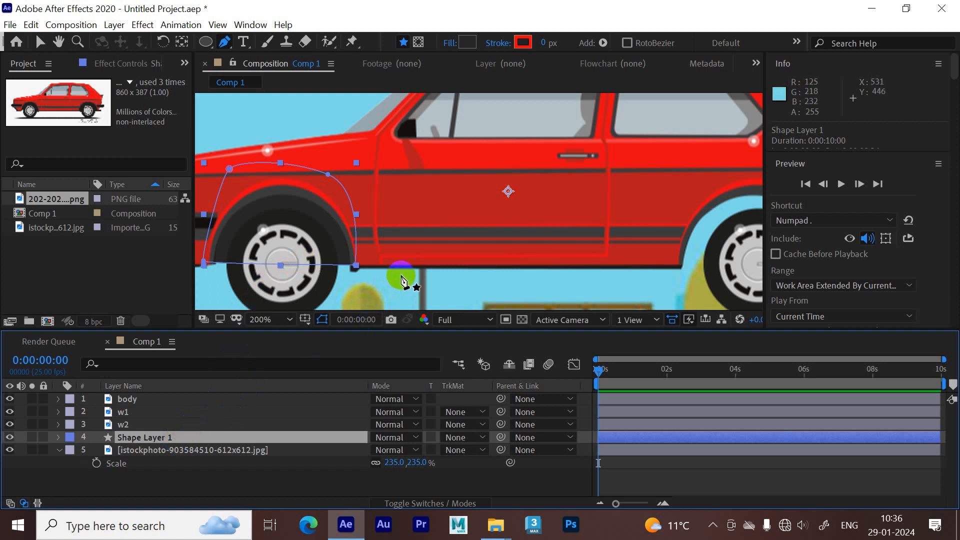
pyautogui.moveTo(401, 271); pyautogui.dragTo(274, 254)
pyautogui.moveTo(592, 259); pyautogui.dragTo(516, 280)
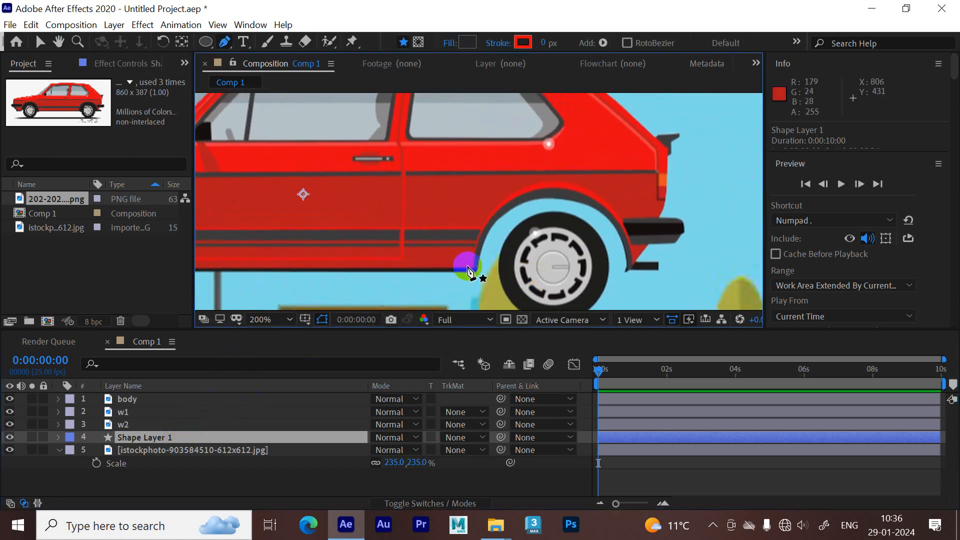
pyautogui.click(468, 268)
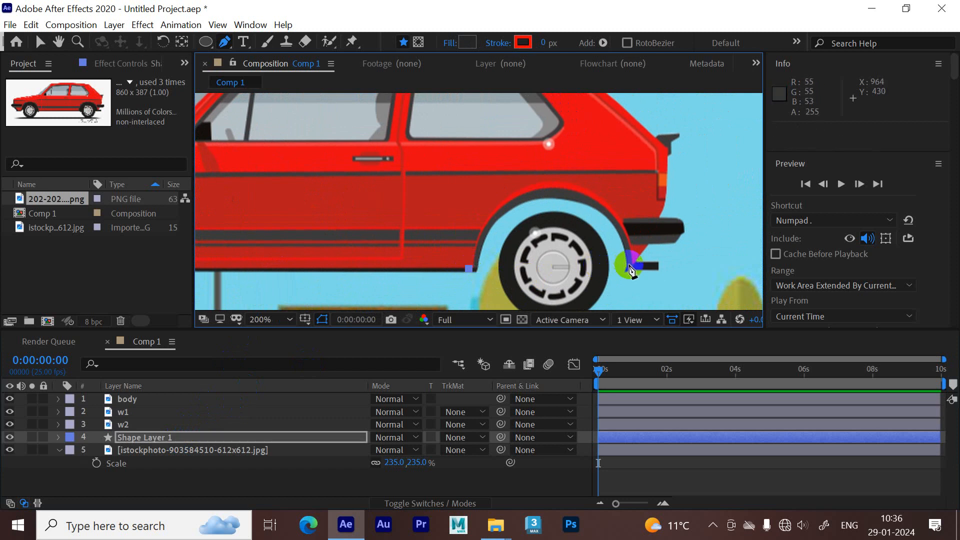
pyautogui.click(628, 268)
pyautogui.moveTo(635, 200); pyautogui.dragTo(628, 170)
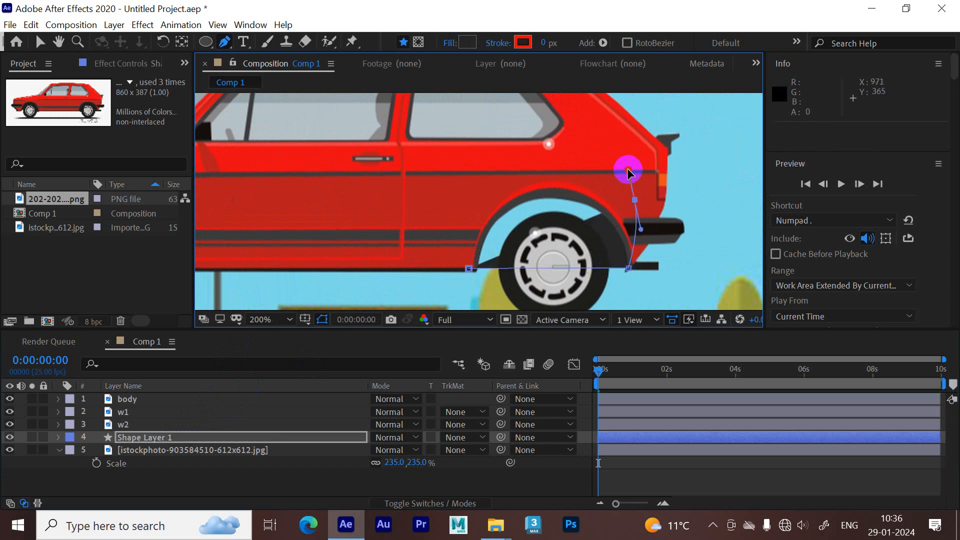
pyautogui.click(558, 157)
pyautogui.moveTo(470, 181); pyautogui.dragTo(458, 203)
pyautogui.click(468, 269)
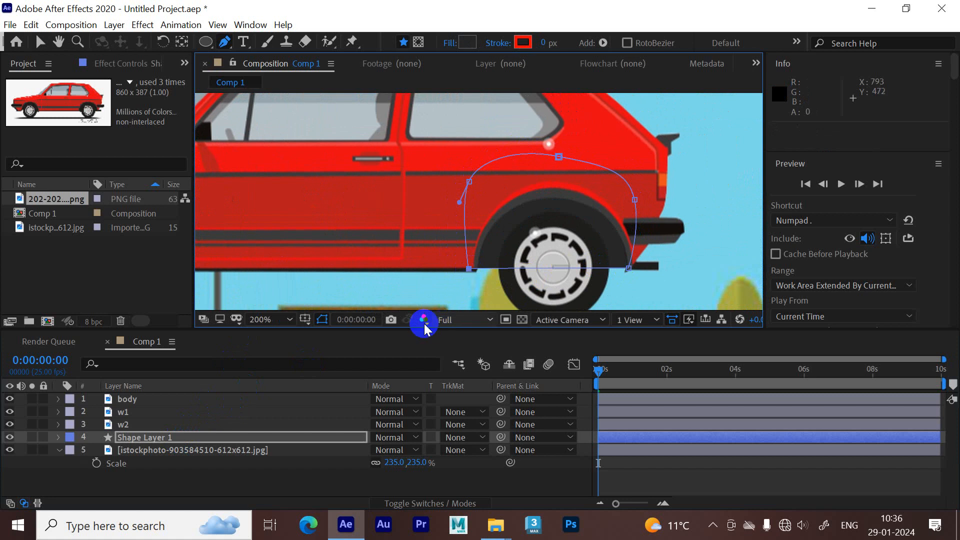
# Rename the wheel arch shape layer as md.
pyautogui.click(136, 442)
pyautogui.rightClick(137, 440)
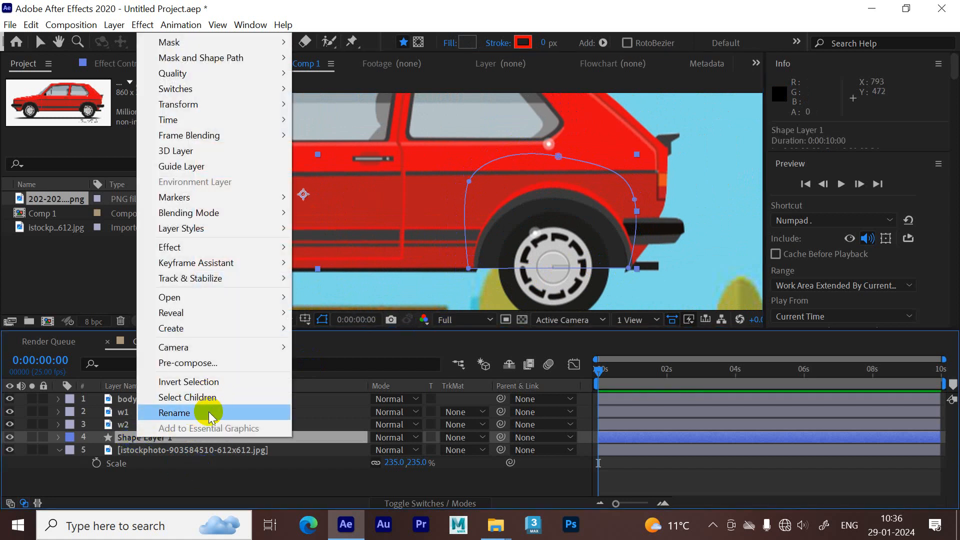
pyautogui.click(174, 413)
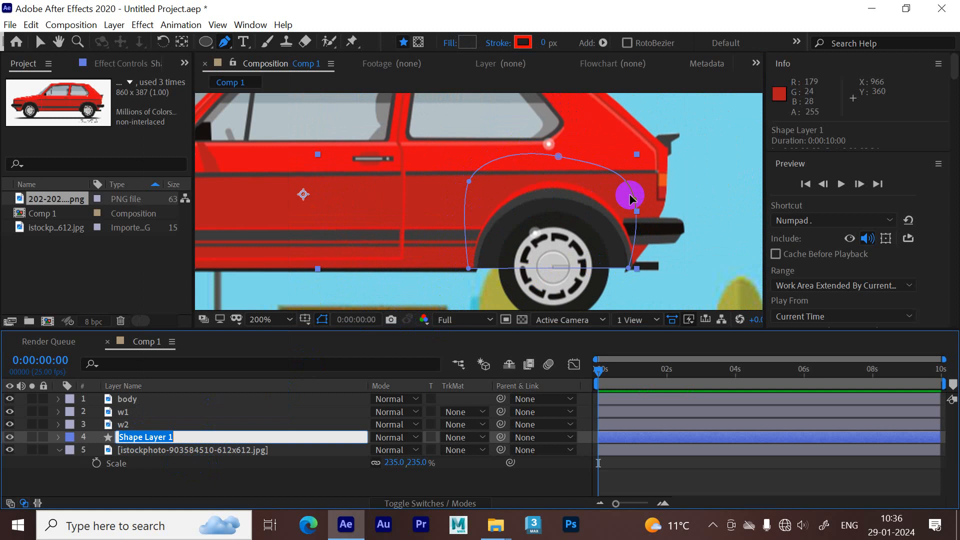
pyautogui.write('md')
pyautogui.press('Return')
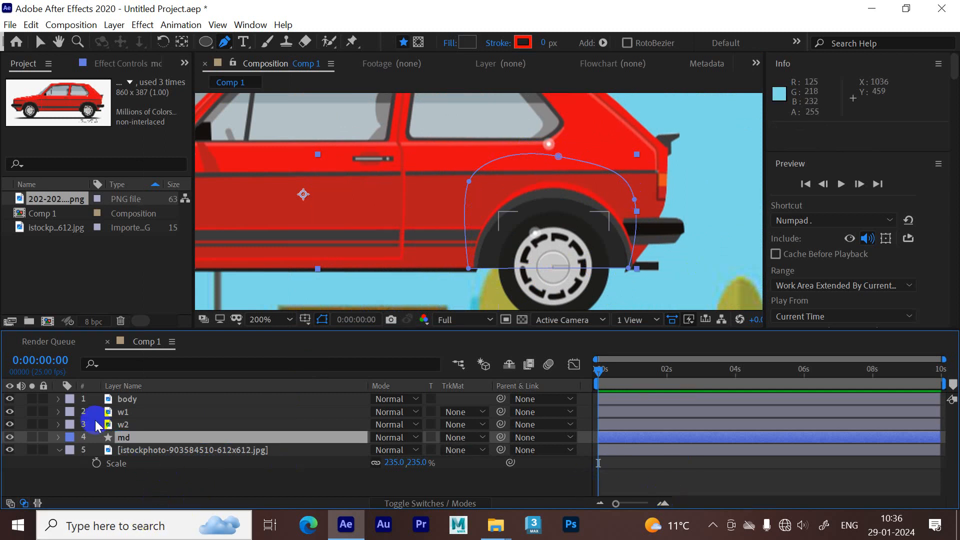
# Collapse the street background layer's properties, enlarge the timeline area, and deselect the md layer with the Selection tool active.
pyautogui.click(59, 450)
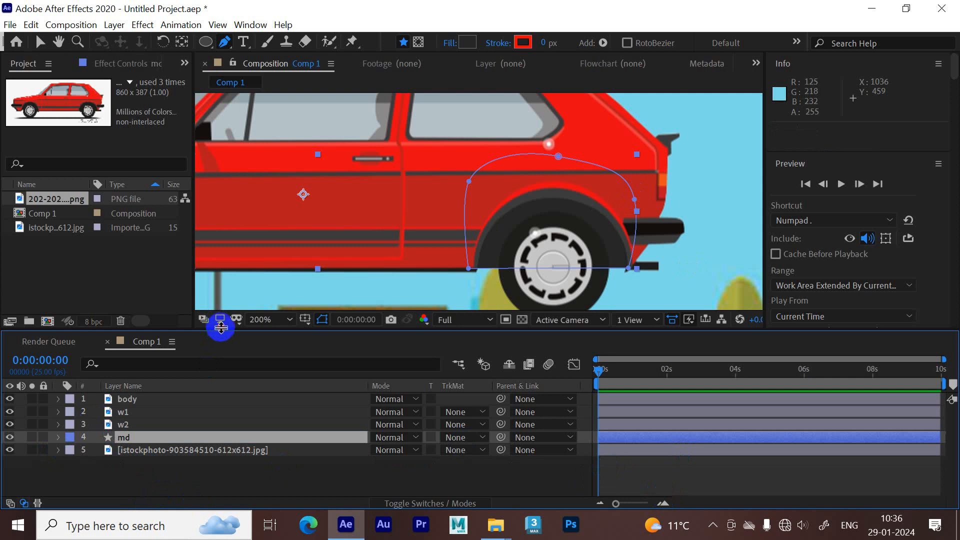
pyautogui.moveTo(219, 328); pyautogui.dragTo(220, 283)
pyautogui.click(40, 42)
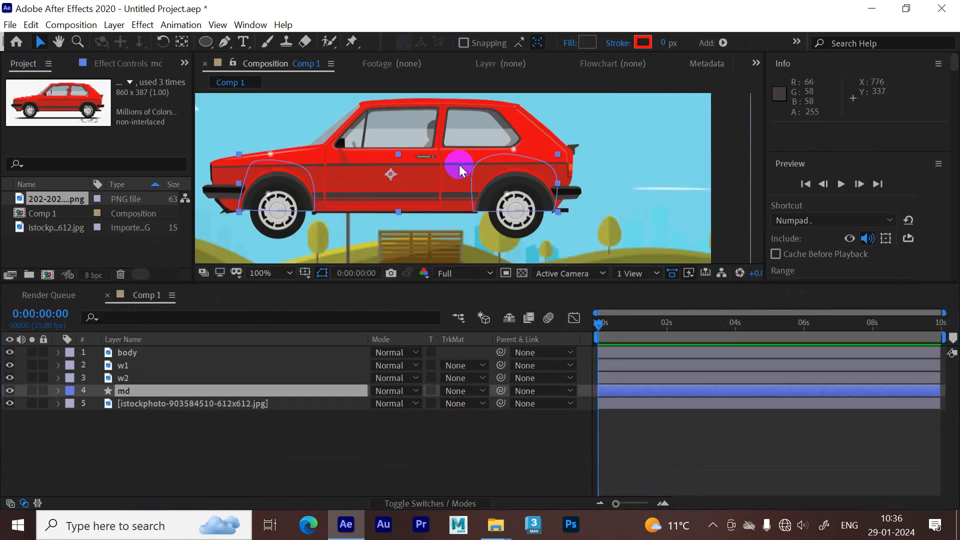
pyautogui.click(272, 466)
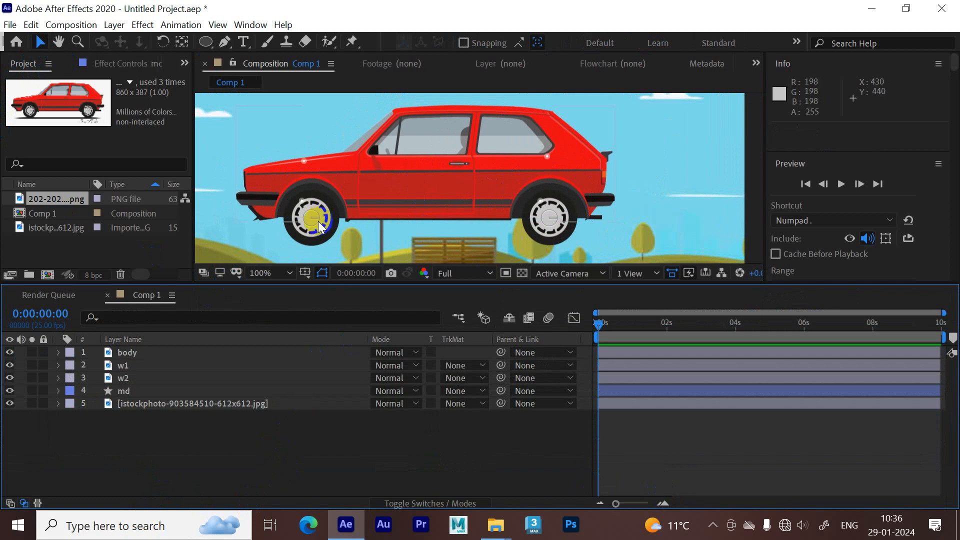
pyautogui.moveTo(319, 221); pyautogui.dragTo(303, 194)
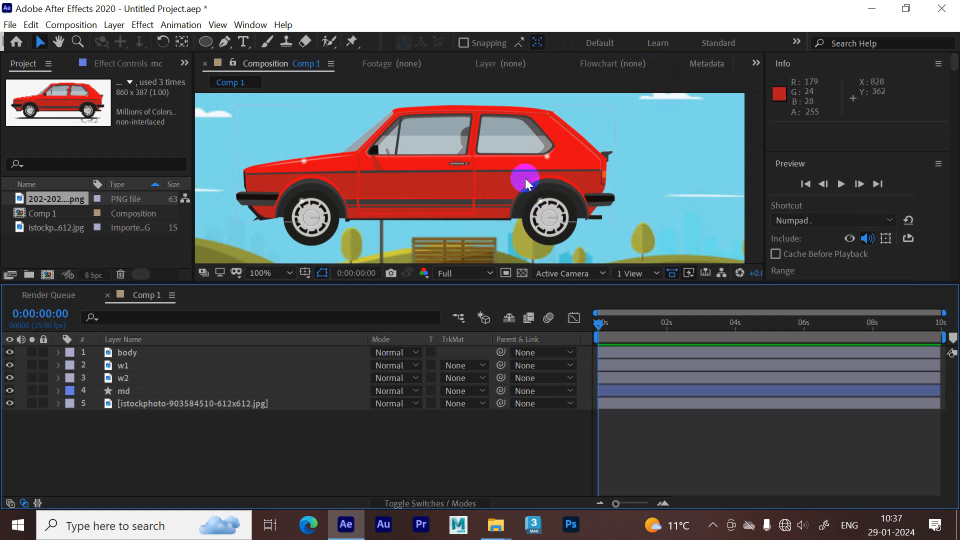
pyautogui.click(552, 224)
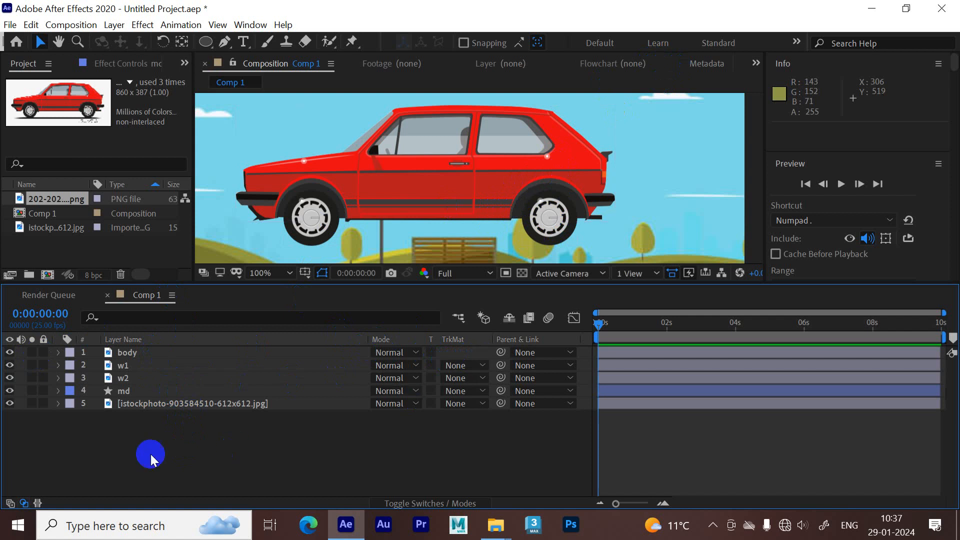
# Mark all five layers as shy using the layer switches, and test hiding and showing the shy layers.
pyautogui.click(9, 503)
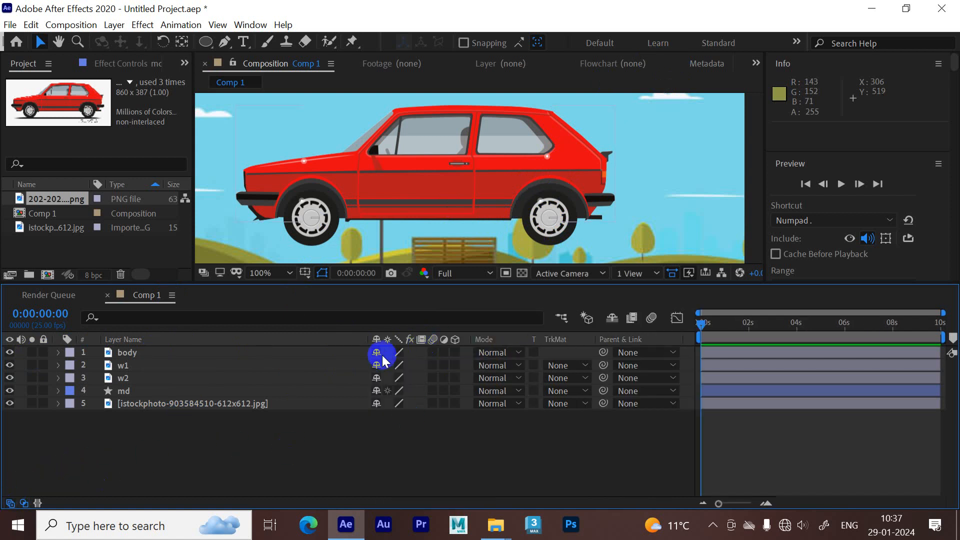
pyautogui.click(376, 405)
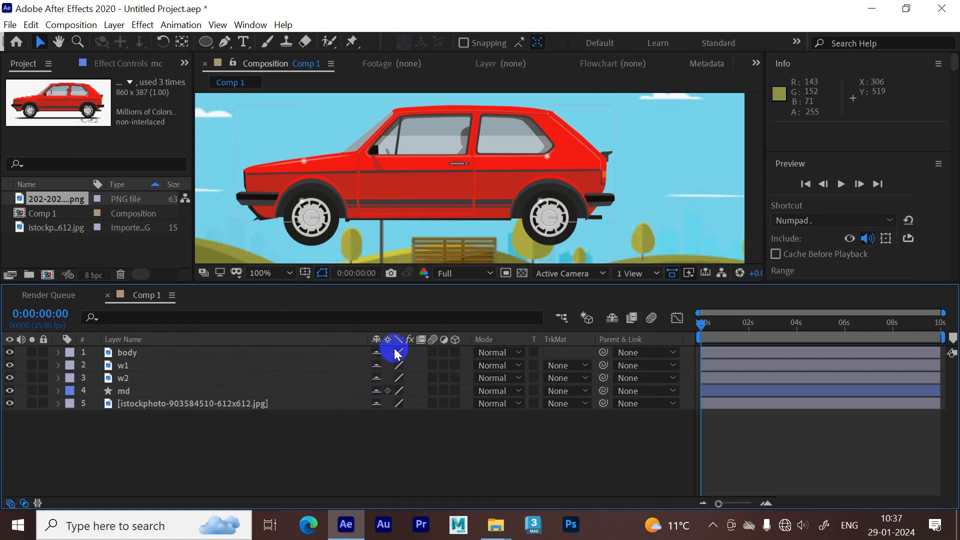
pyautogui.click(612, 318)
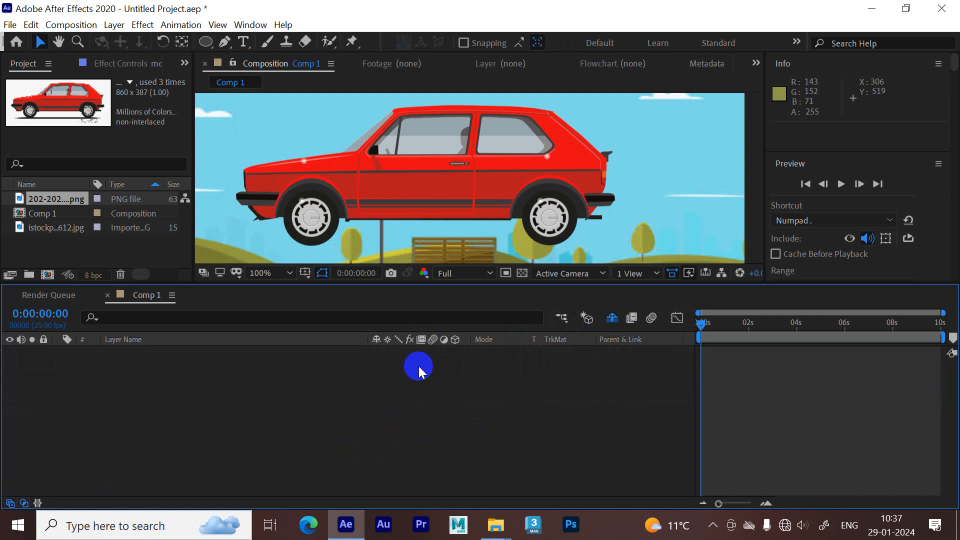
pyautogui.click(611, 320)
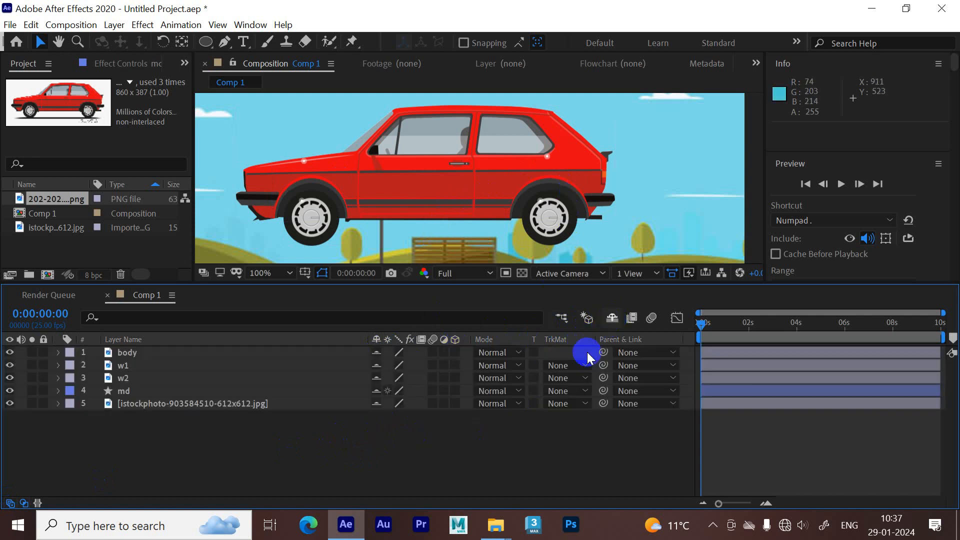
# Turn off the visibility of the body, w1, w2, md and street background layers.
pyautogui.moveTo(9, 351); pyautogui.dragTo(9, 404)
pyautogui.scroll(-4, 423, 197)
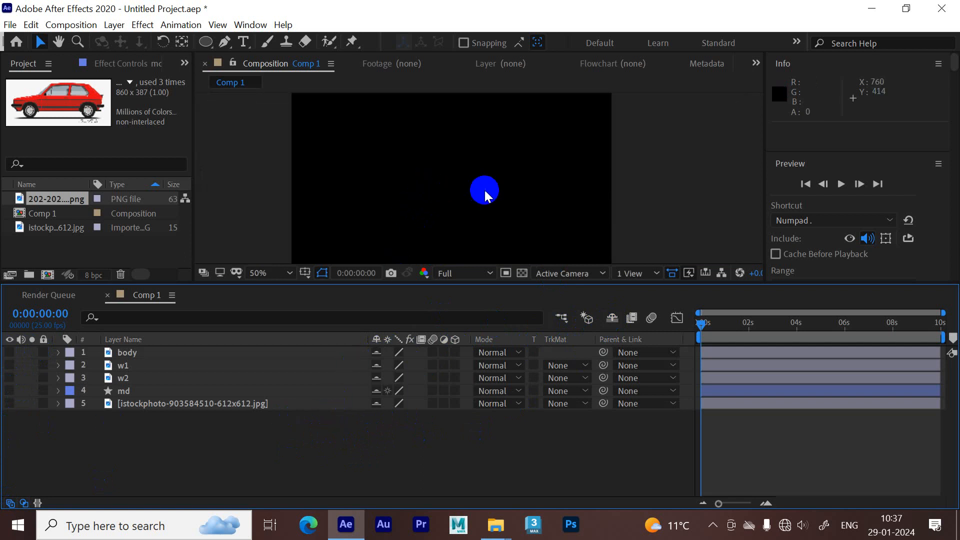
# Draw a dark rectangle about 180 by 136 px on a new shape layer in the frame's left half, and collapse its properties.
pyautogui.moveTo(210, 40); pyautogui.dragTo(234, 39)
pyautogui.moveTo(415, 164); pyautogui.dragTo(438, 180)
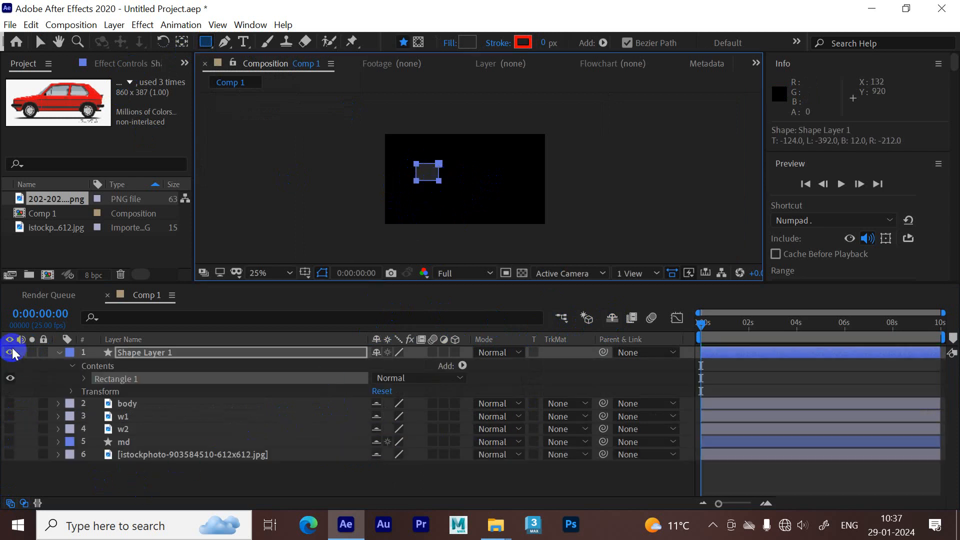
pyautogui.click(59, 352)
pyautogui.click(87, 460)
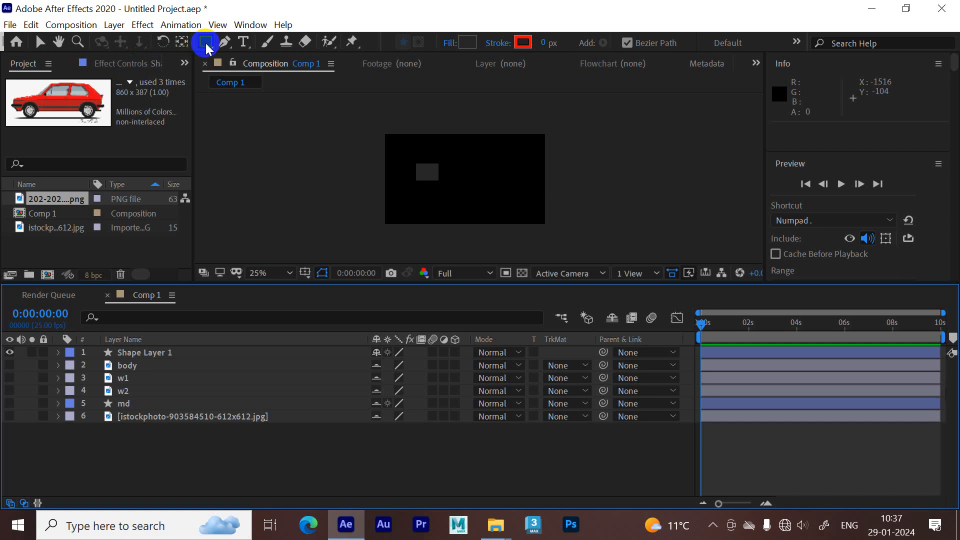
# Draw a dark five-pointed star to the right of the rectangle on its own new shape layer.
pyautogui.moveTo(205, 42); pyautogui.dragTo(248, 109)
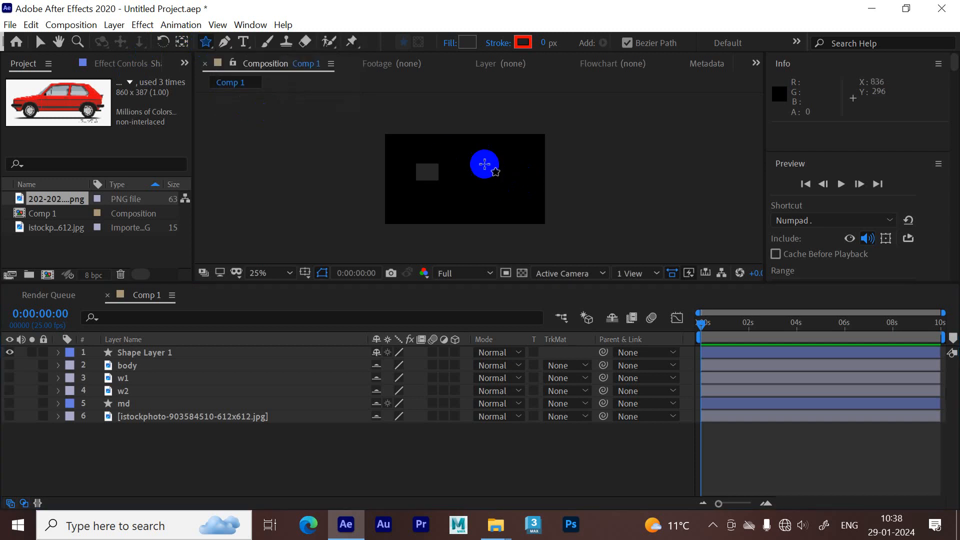
pyautogui.moveTo(484, 159); pyautogui.dragTo(496, 178)
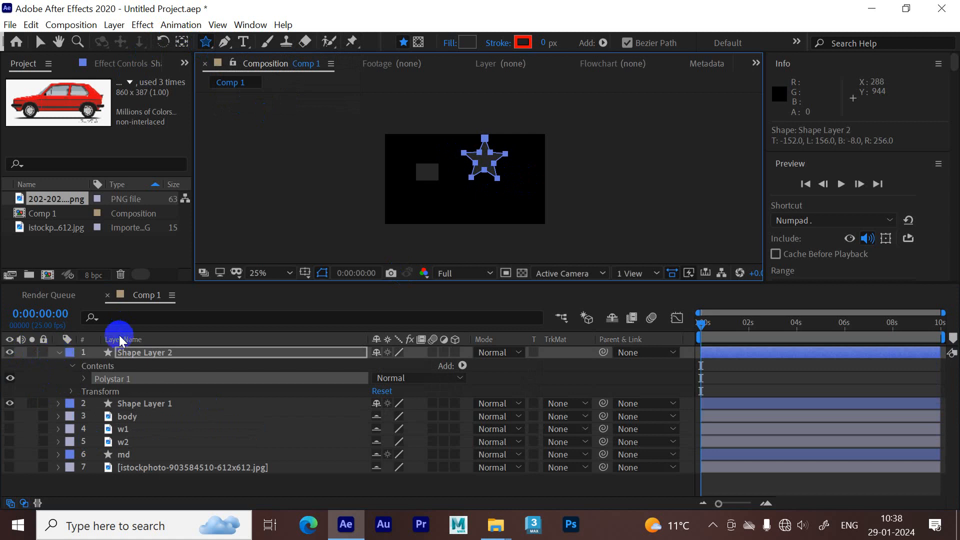
pyautogui.press('Delete')
pyautogui.hotkey('ctrl', 'z')
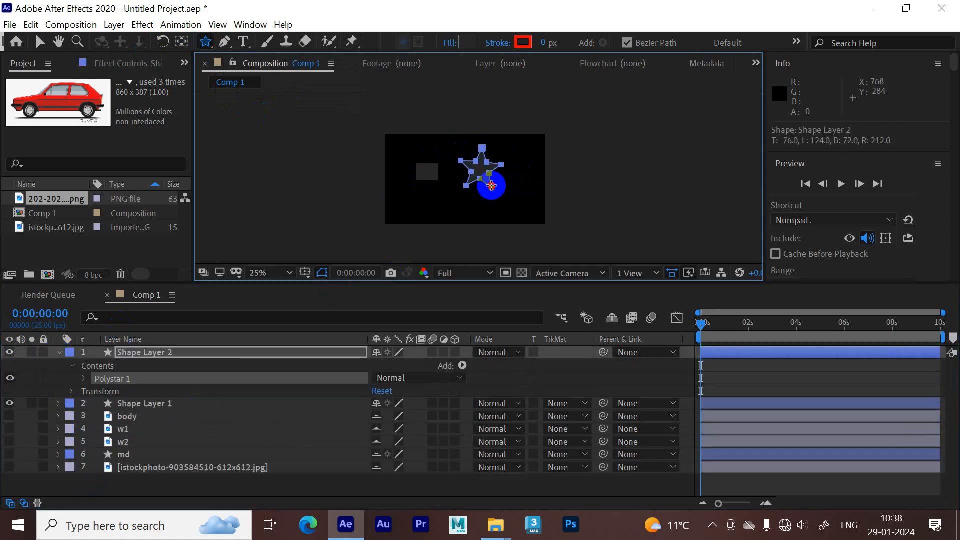
pyautogui.click(58, 358)
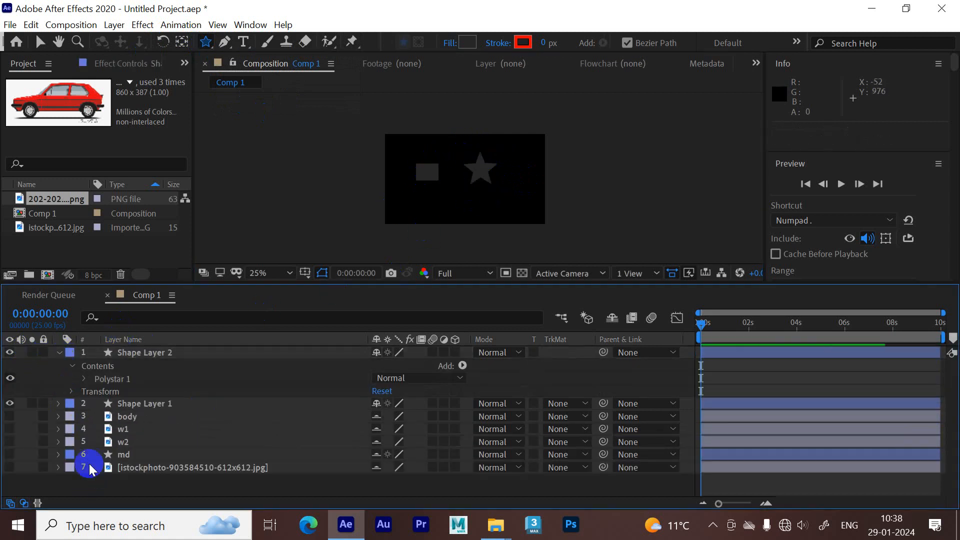
# Centre the anchor points of the star and the rectangle on their shapes, and collapse Shape Layer 2's properties.
pyautogui.click(137, 354)
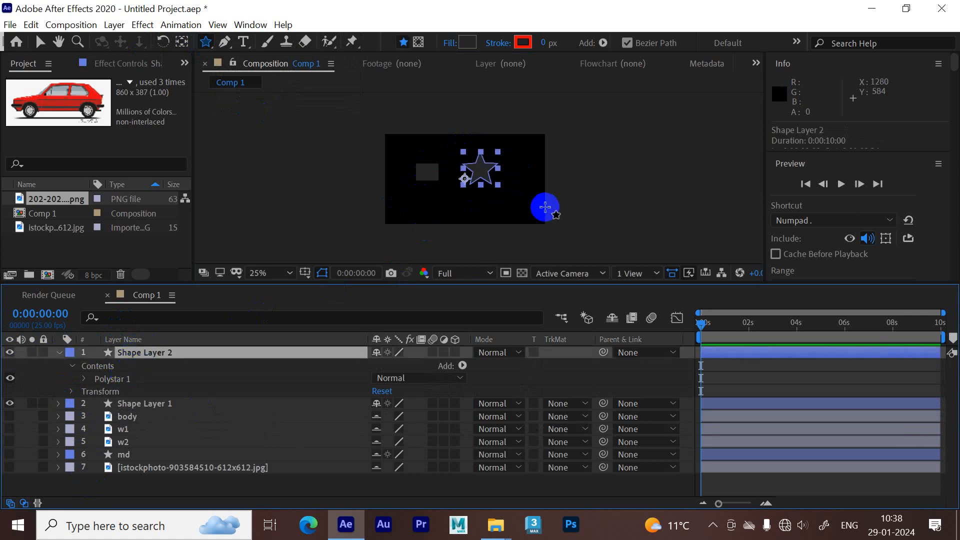
pyautogui.click(181, 42)
pyautogui.moveTo(465, 178); pyautogui.dragTo(433, 177)
pyautogui.click(221, 368)
pyautogui.click(193, 402)
pyautogui.click(40, 41)
pyautogui.click(63, 355)
pyautogui.click(75, 454)
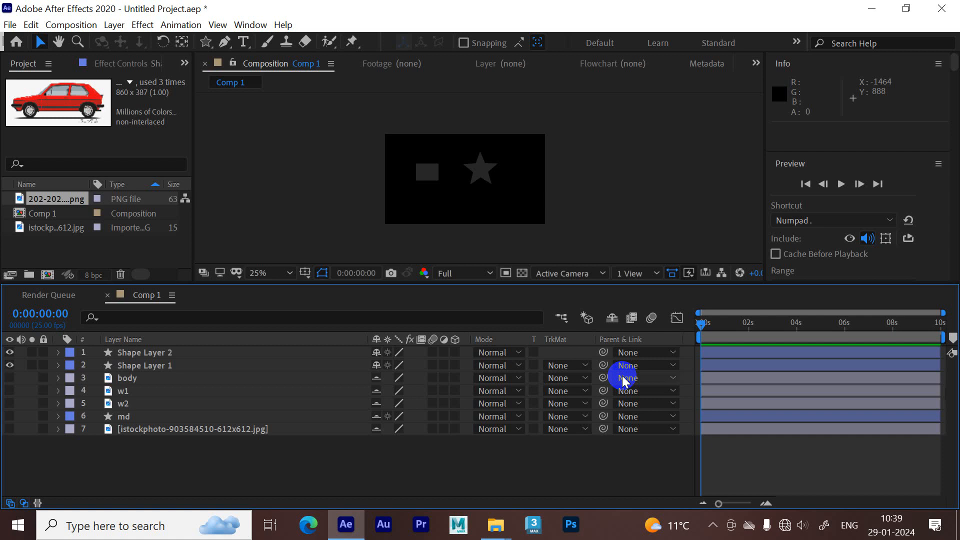
# Parent the rectangle layer, Shape Layer 1, to the star layer, Shape Layer 2.
pyautogui.click(150, 354)
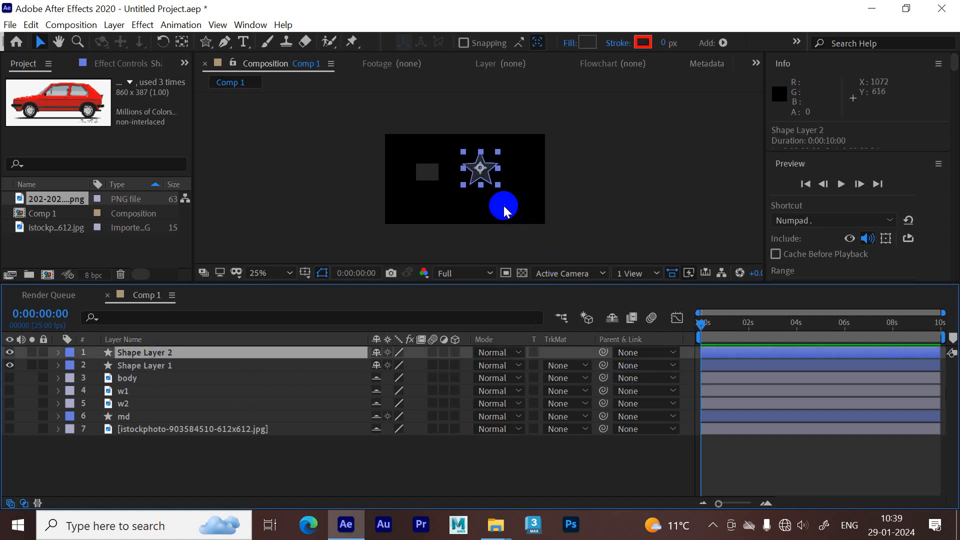
pyautogui.scroll(2, 485, 176)
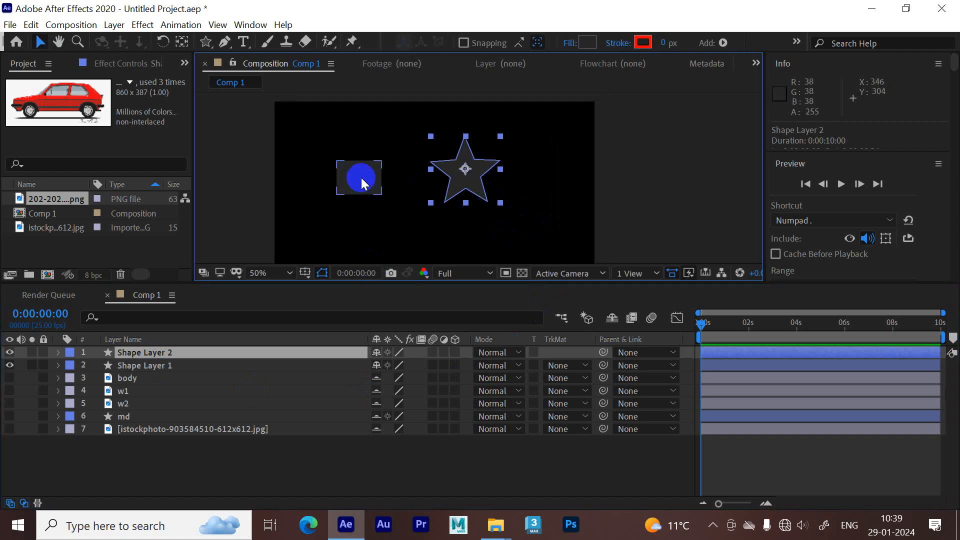
pyautogui.click(206, 366)
pyautogui.click(182, 348)
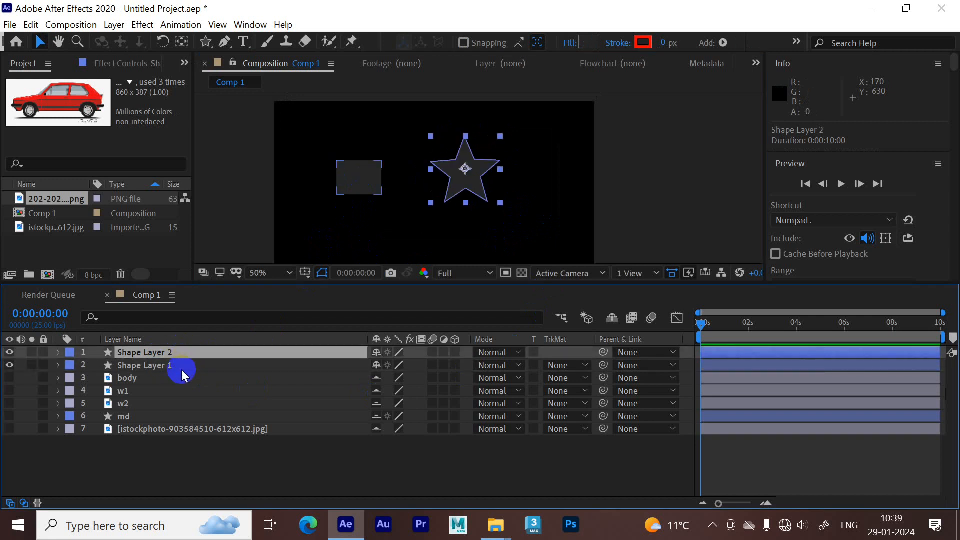
pyautogui.click(182, 365)
pyautogui.click(181, 352)
pyautogui.click(193, 366)
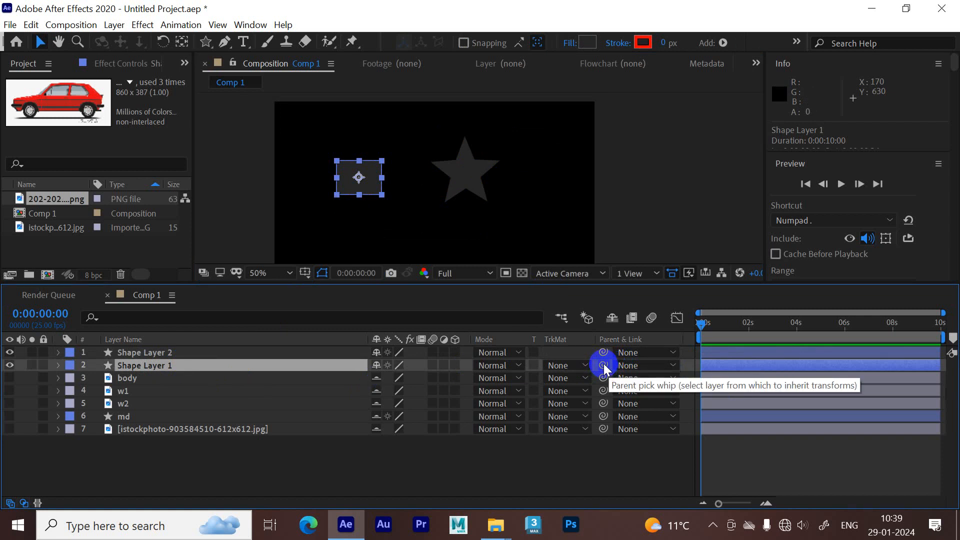
pyautogui.moveTo(604, 364); pyautogui.dragTo(241, 351)
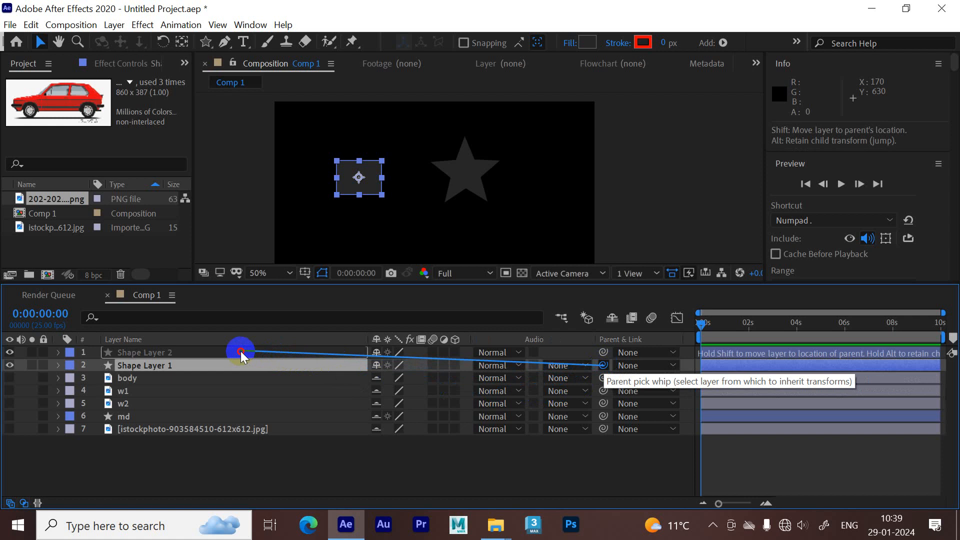
pyautogui.moveTo(240, 353); pyautogui.dragTo(241, 353)
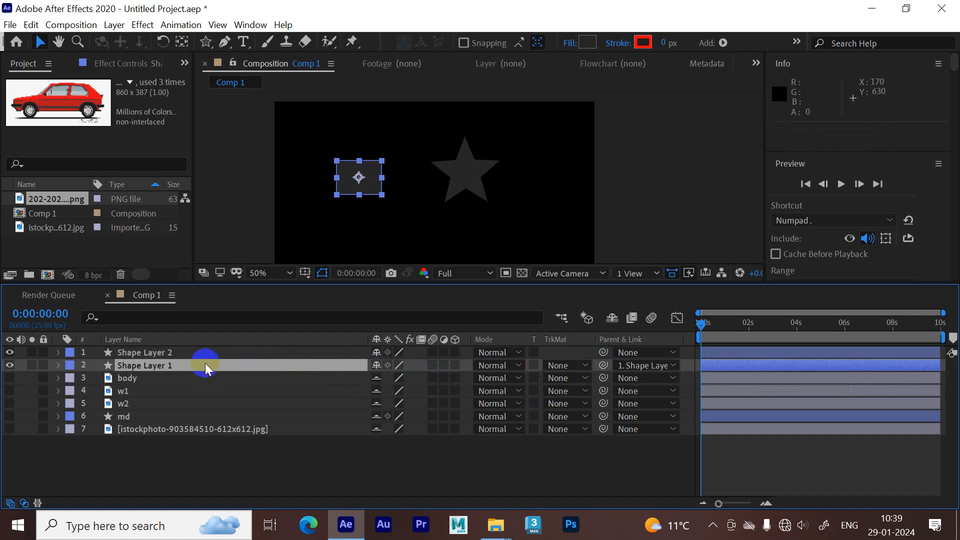
pyautogui.click(660, 364)
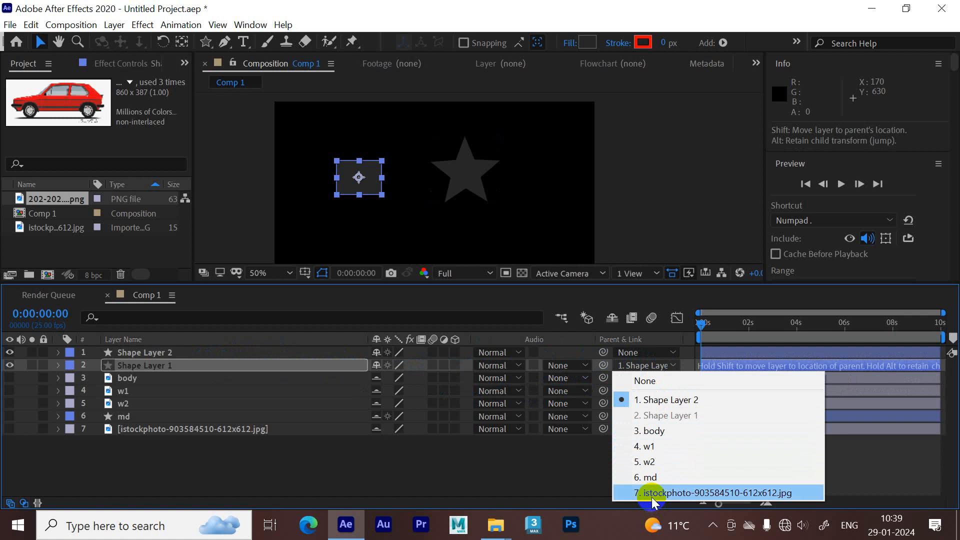
pyautogui.click(668, 400)
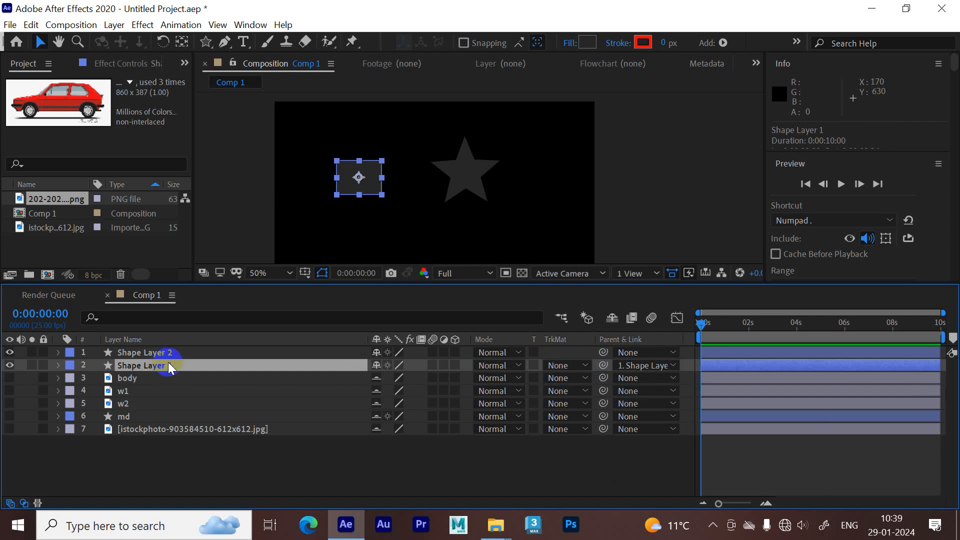
# Move the star on Shape Layer 2 down and to the left, to about 677, 377.
pyautogui.click(179, 352)
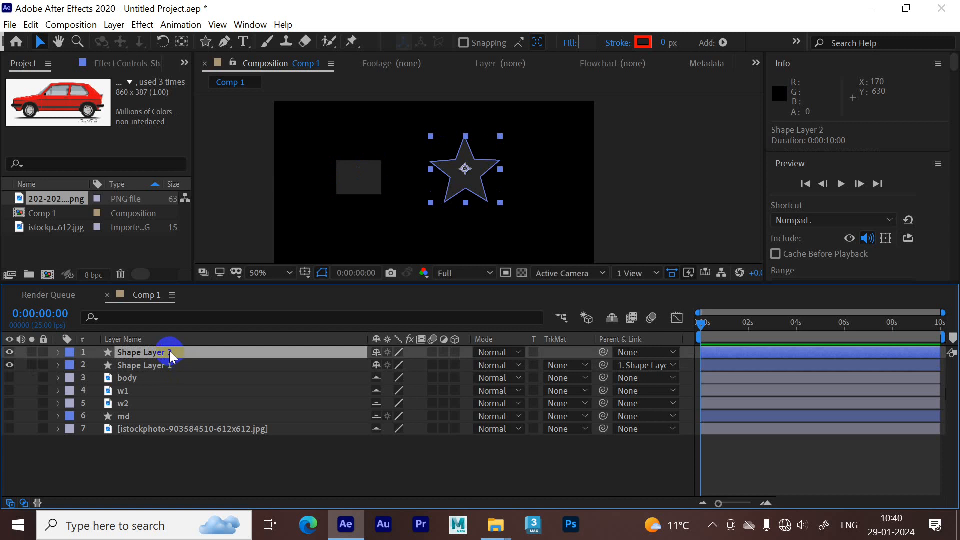
pyautogui.moveTo(472, 182); pyautogui.dragTo(440, 219)
pyautogui.click(304, 338)
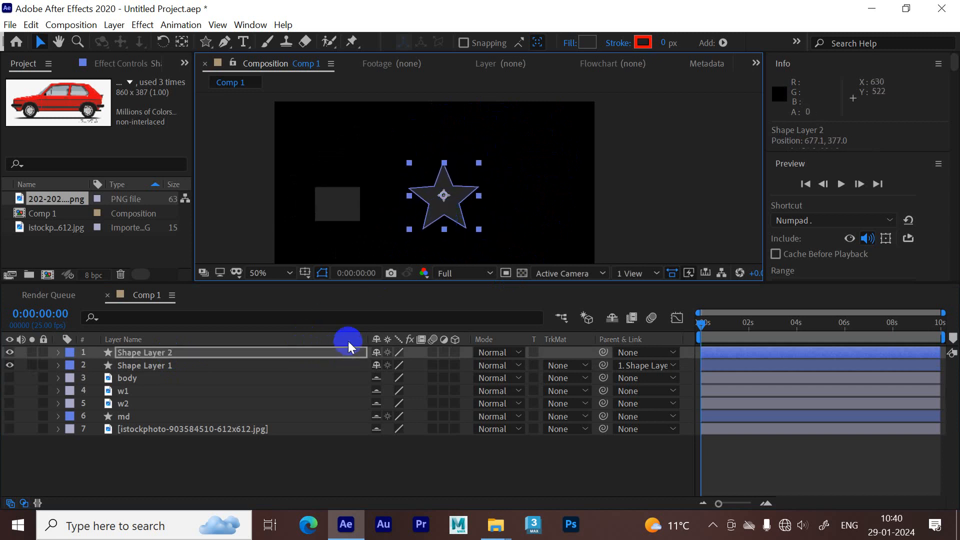
# Try out rotation on the star layer, and scale the star to 94%.
pyautogui.press('r')
pyautogui.moveTo(395, 365)
pyautogui.mouseDown()
pyautogui.moveTo(569, 373)
pyautogui.moveTo(574, 358)
pyautogui.moveTo(384, 353)
pyautogui.mouseUp()
pyautogui.click(199, 353)
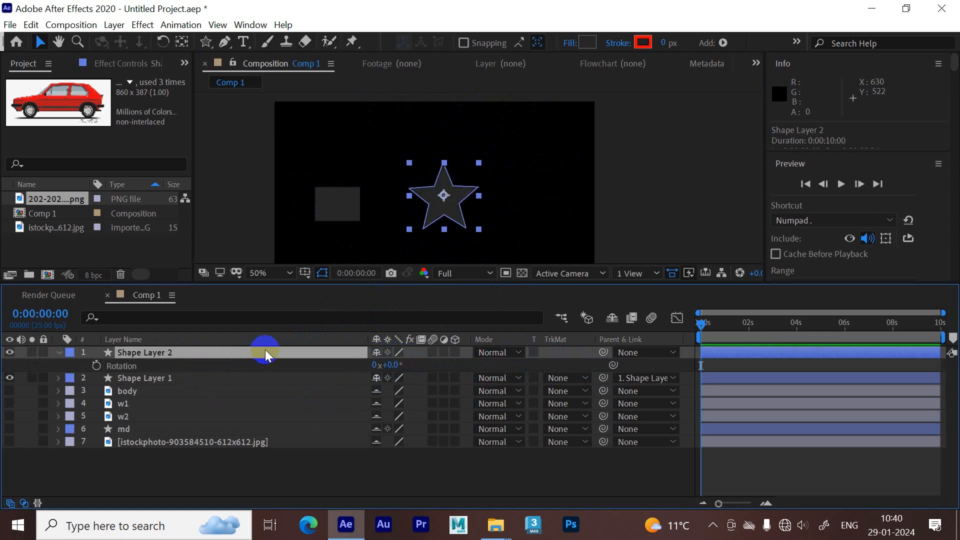
pyautogui.press('s')
pyautogui.moveTo(418, 365)
pyautogui.mouseDown()
pyautogui.moveTo(464, 363)
pyautogui.moveTo(407, 357)
pyautogui.mouseUp()
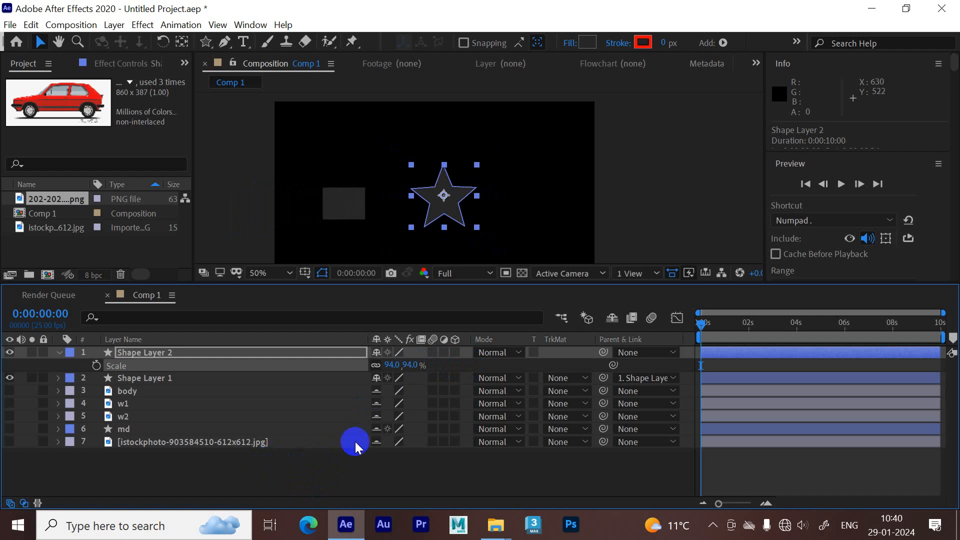
pyautogui.click(236, 351)
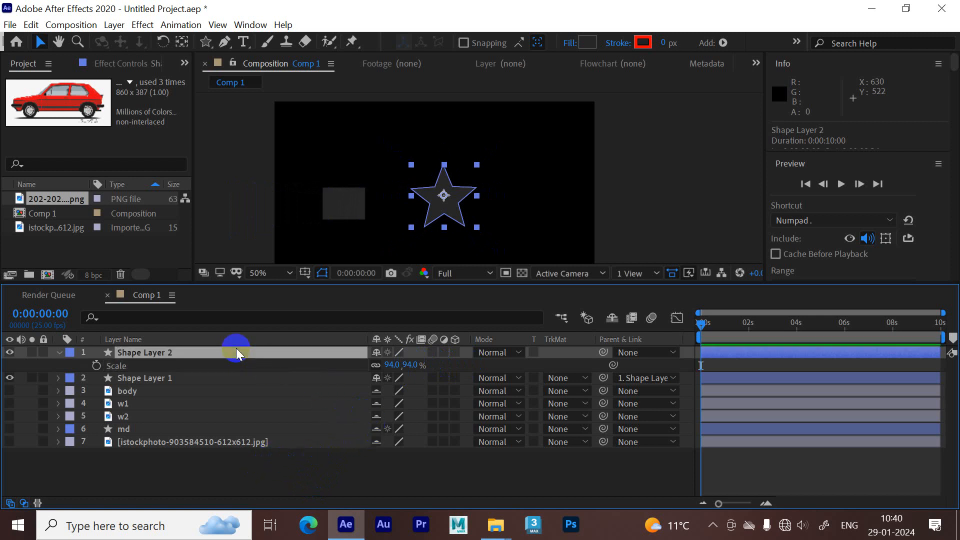
# Enlarge the rectangle on Shape Layer 1 by about a third.
pyautogui.click(167, 379)
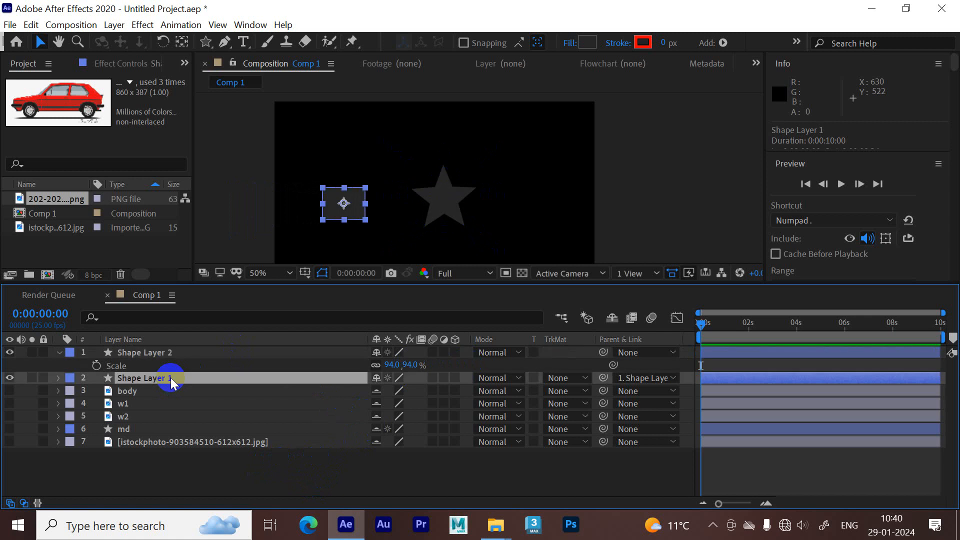
pyautogui.press('s')
pyautogui.moveTo(419, 396); pyautogui.dragTo(155, 407)
# Keyframe the rectangle's rotation from -31° at the start to 1x+349° at 0:00:09:24.
pyautogui.press('r')
pyautogui.click(97, 391)
pyautogui.moveTo(700, 322); pyautogui.dragTo(940, 323)
pyautogui.moveTo(391, 390); pyautogui.dragTo(240, 429)
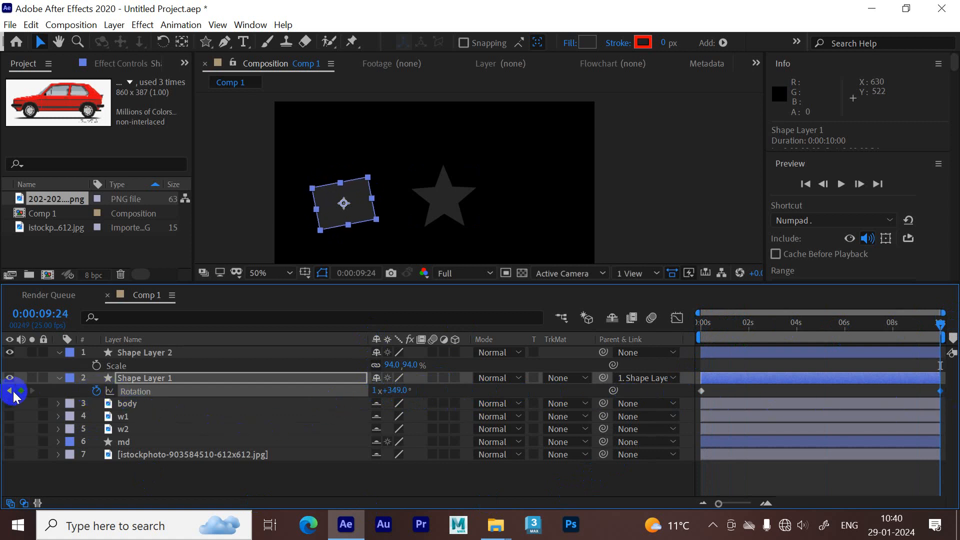
# Keyframe the star's position from 677.1, 377.0 at the start to 1018.1, 522.0 at 0:00:09:24.
pyautogui.click(702, 322)
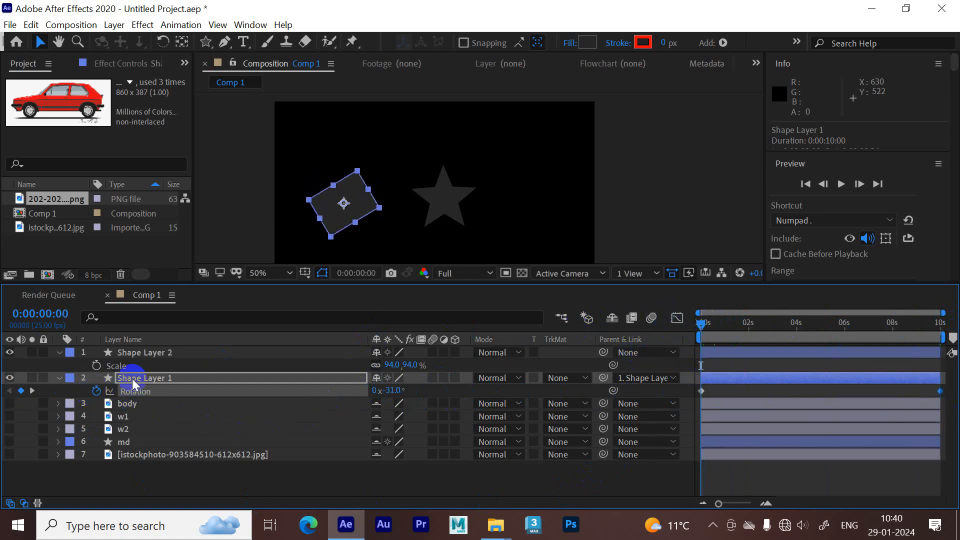
pyautogui.click(169, 350)
pyautogui.press('p')
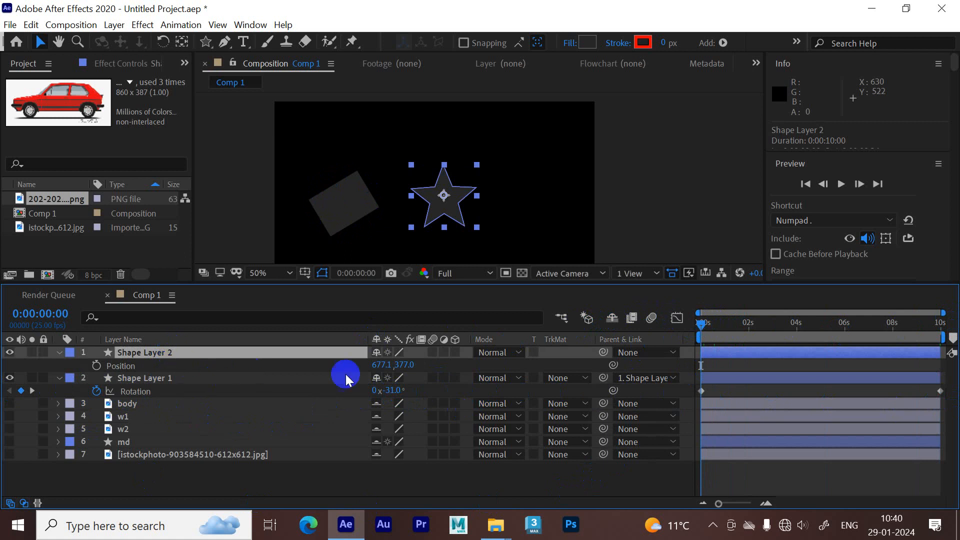
pyautogui.click(95, 366)
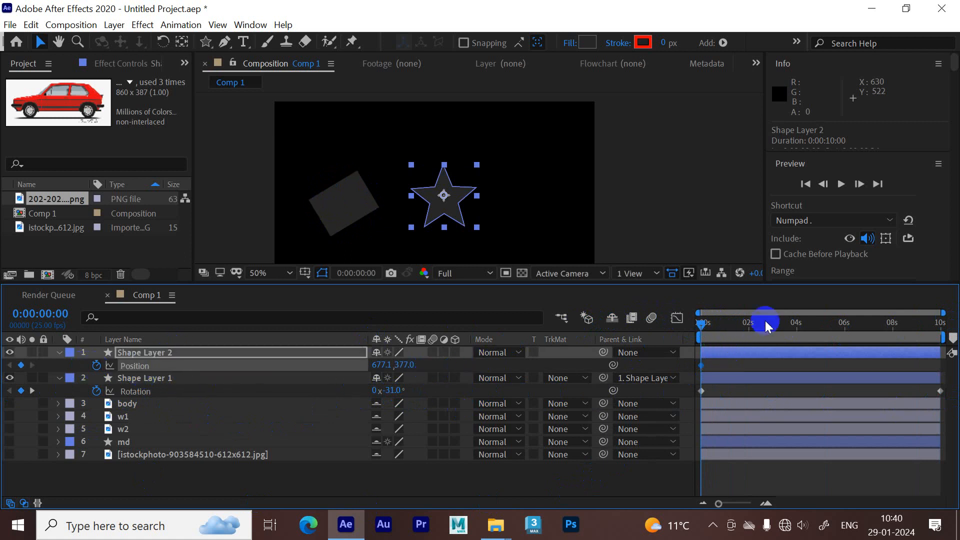
pyautogui.click(940, 323)
pyautogui.moveTo(399, 368); pyautogui.dragTo(509, 360)
pyautogui.moveTo(383, 370); pyautogui.dragTo(627, 358)
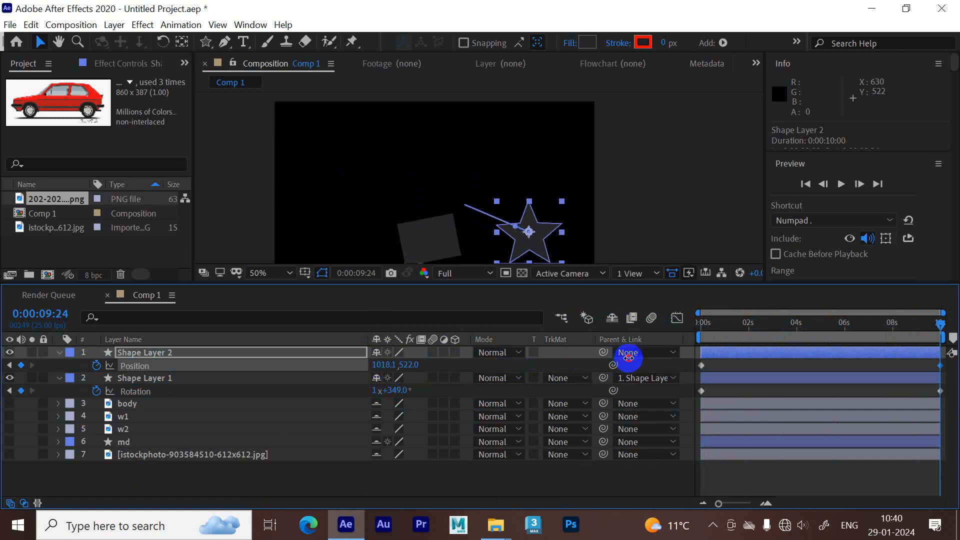
# Preview the parented star and rectangle animation from the start of the composition.
pyautogui.moveTo(717, 324); pyautogui.dragTo(493, 346)
pyautogui.press('space')
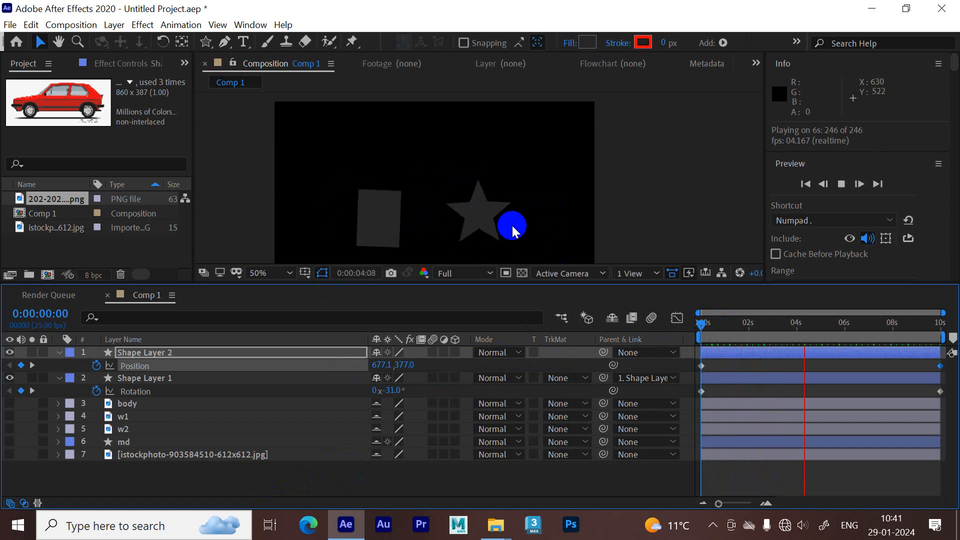
pyautogui.press('space')
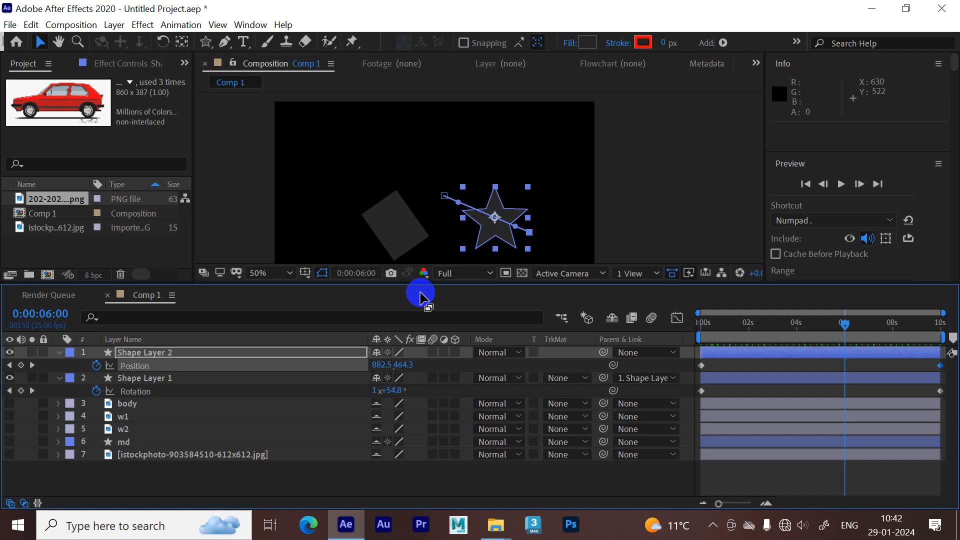
pyautogui.click(712, 525)
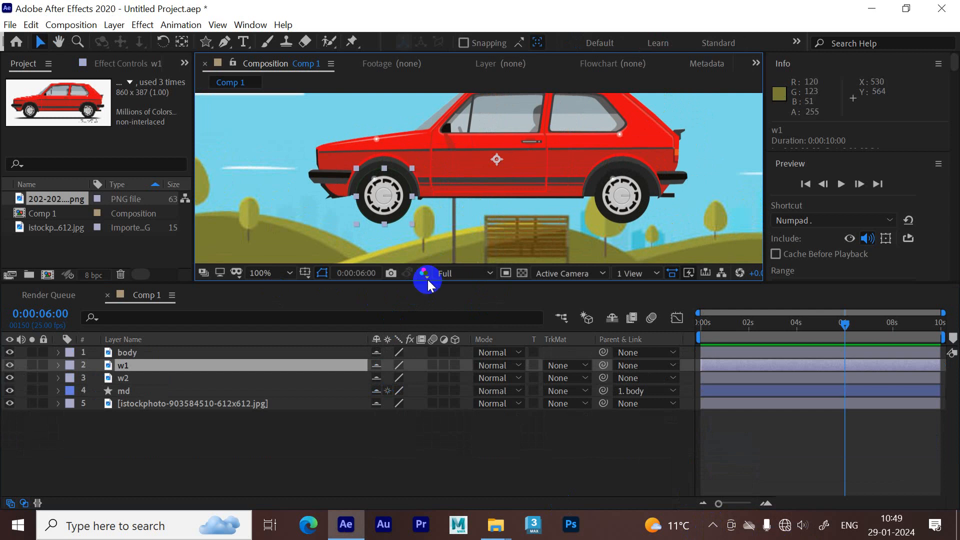
# Enlarge the composition viewer, and parent the wheel layers w1 and w2 to the body layer.
pyautogui.moveTo(428, 283); pyautogui.dragTo(420, 330)
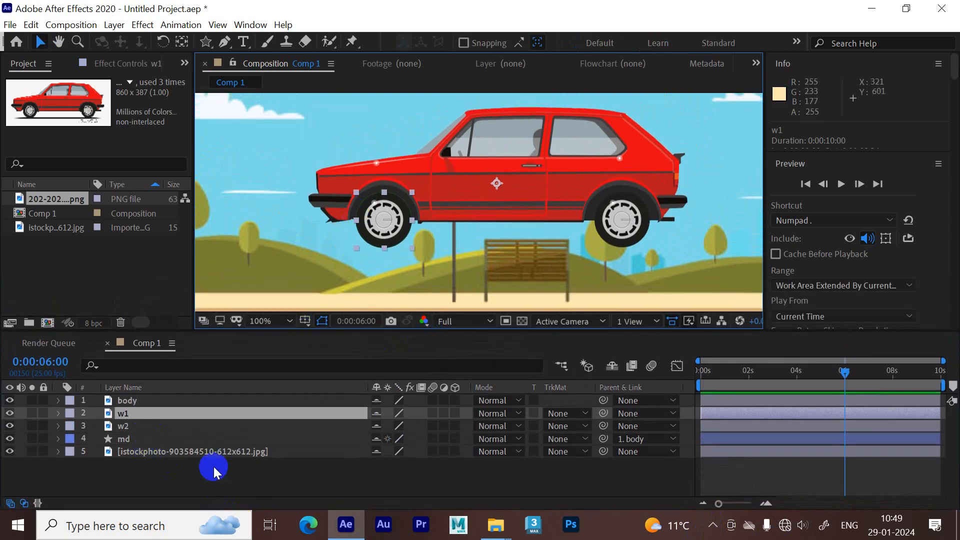
pyautogui.keyDown('ctrl'); pyautogui.click(203, 426); pyautogui.keyUp('ctrl')
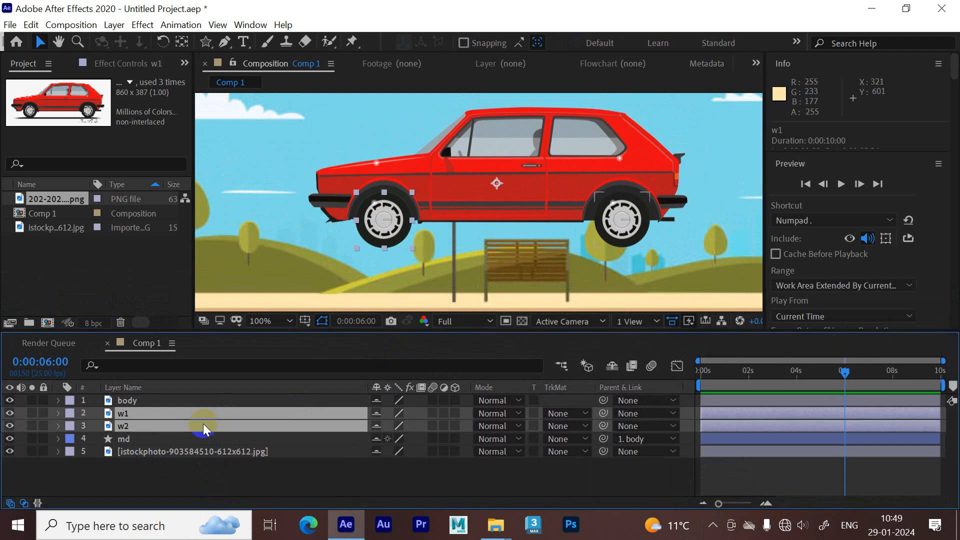
pyautogui.moveTo(603, 425); pyautogui.dragTo(251, 400)
# Return to the start of the timeline and centre the anchor points of w1 and w2 on their wheels.
pyautogui.moveTo(843, 372); pyautogui.dragTo(699, 371)
pyautogui.moveTo(547, 181); pyautogui.dragTo(512, 177)
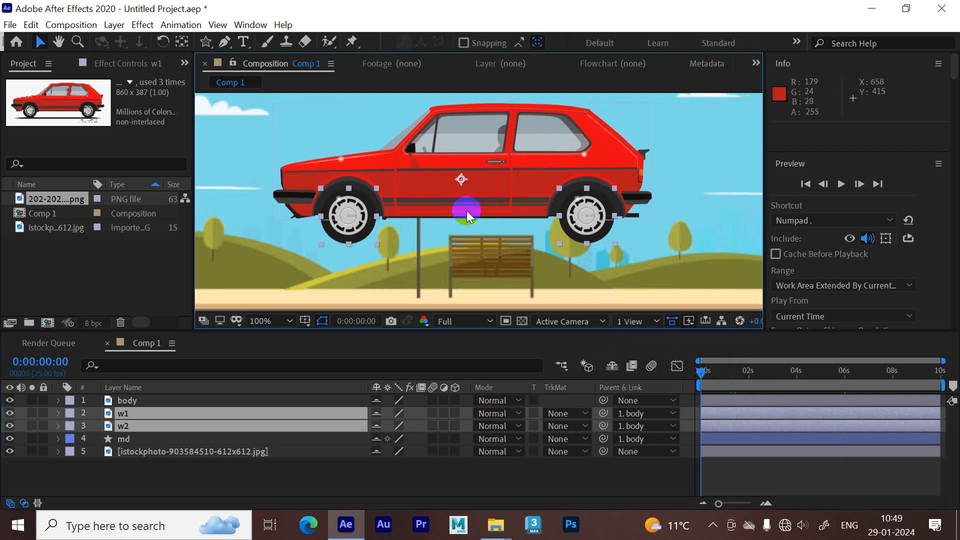
pyautogui.click(152, 426)
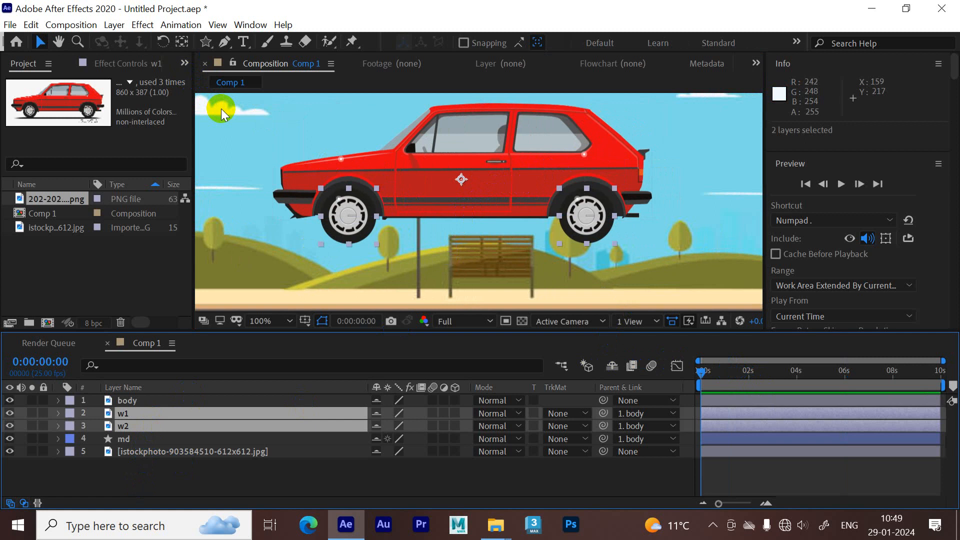
pyautogui.click(182, 42)
pyautogui.click(142, 412)
pyautogui.moveTo(442, 227); pyautogui.dragTo(348, 216)
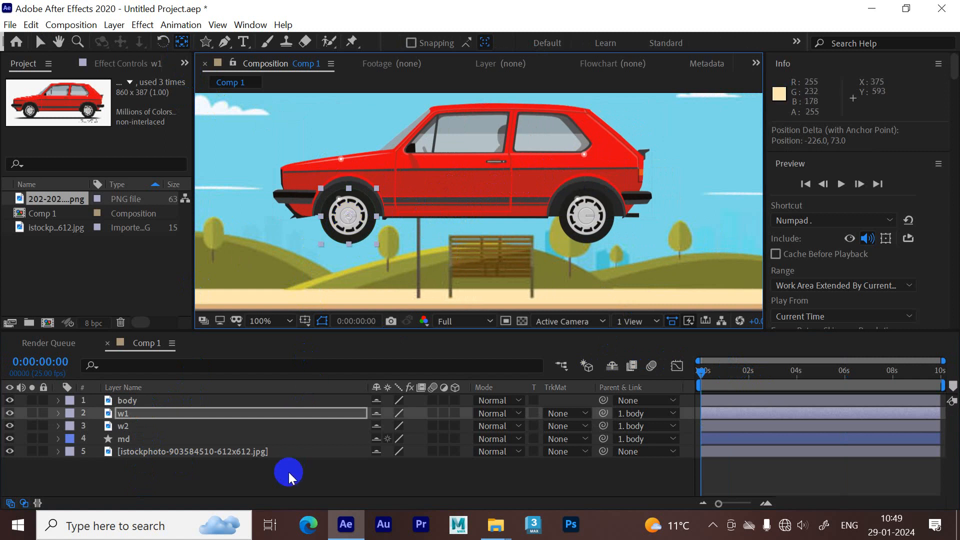
pyautogui.click(203, 425)
pyautogui.moveTo(467, 182); pyautogui.dragTo(585, 216)
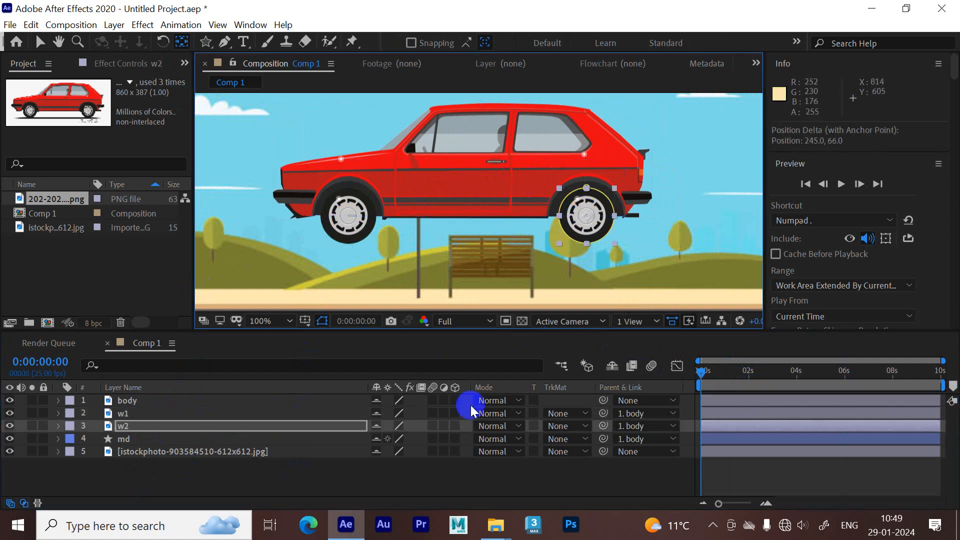
# Move the body layer's anchor point down to the car's lower edge, midway between the wheels.
pyautogui.click(161, 402)
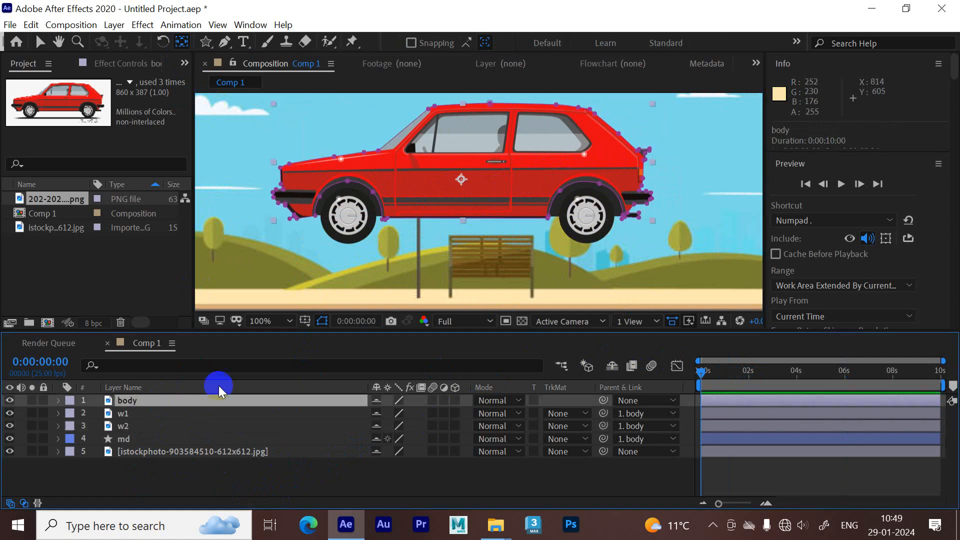
pyautogui.moveTo(461, 180); pyautogui.dragTo(468, 216)
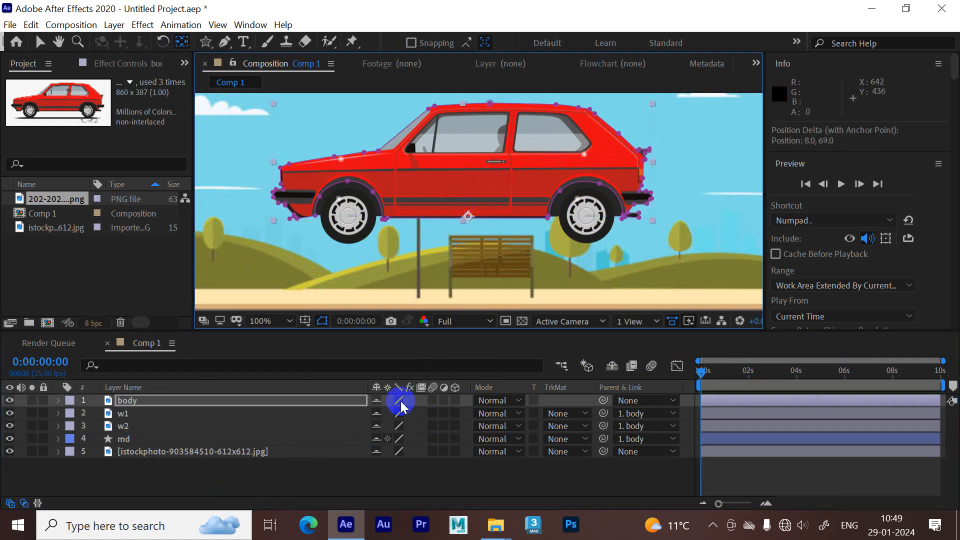
pyautogui.click(281, 467)
# Move the car partly past the frame's right edge, to about 1307.8, 460.0, and keyframe the body's position at the start.
pyautogui.click(167, 399)
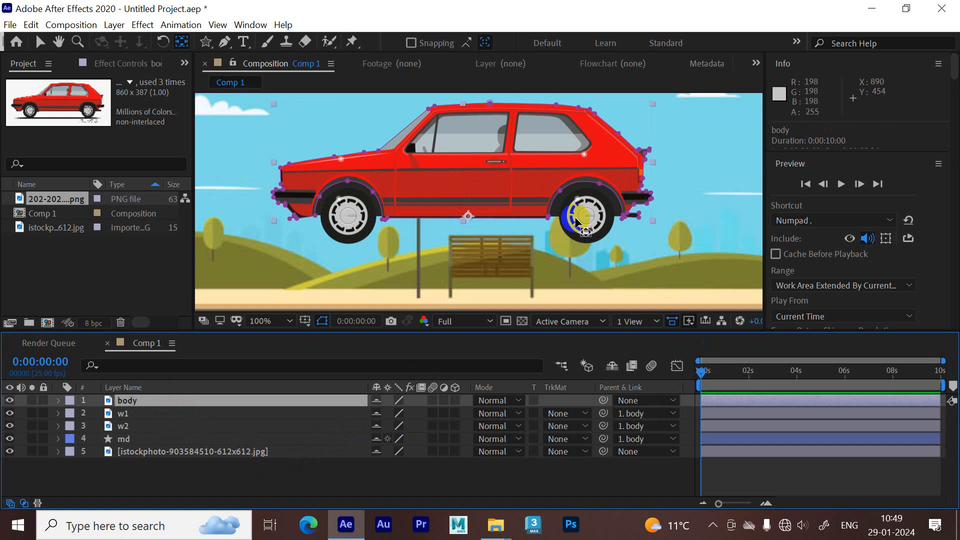
pyautogui.scroll(-4, 546, 252)
pyautogui.scroll(2, 535, 250)
pyautogui.click(41, 42)
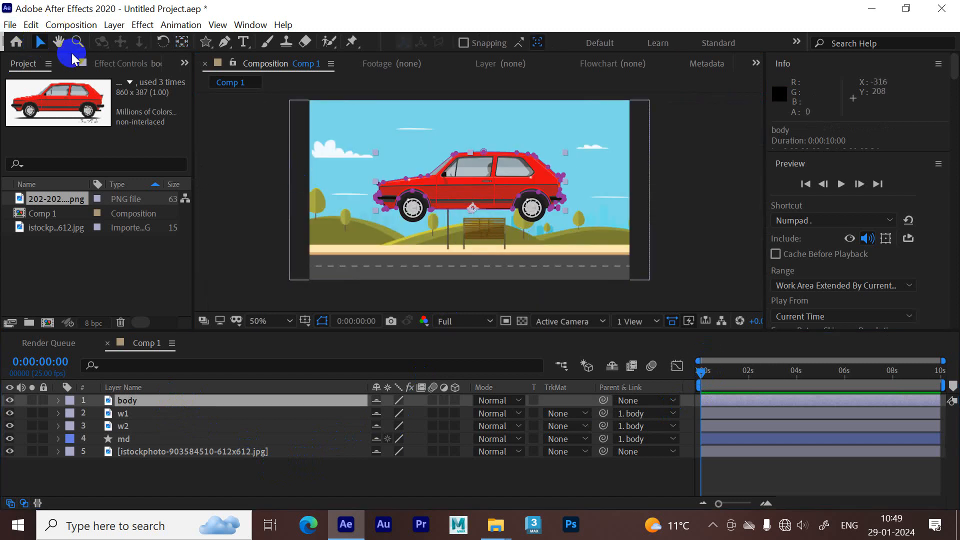
pyautogui.moveTo(470, 190); pyautogui.dragTo(638, 197)
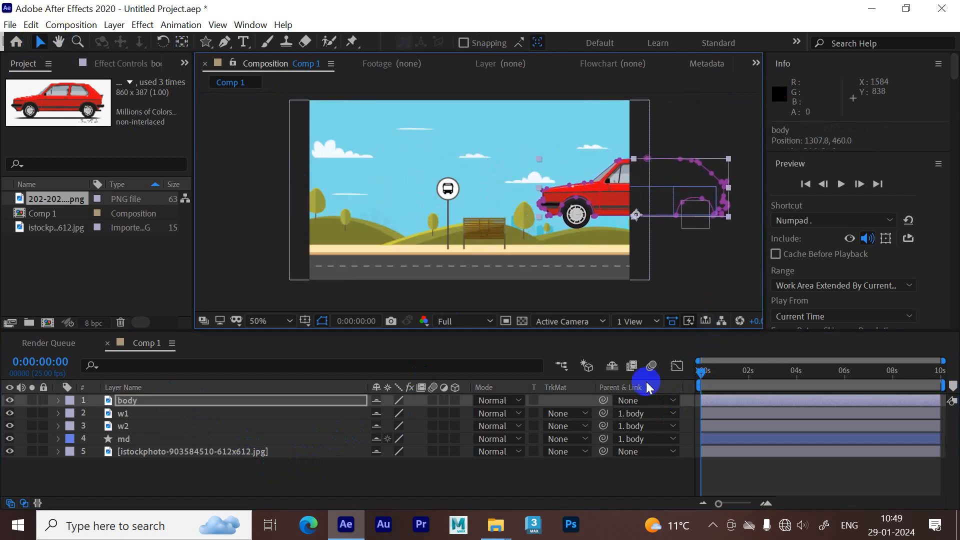
pyautogui.press('p')
pyautogui.click(96, 413)
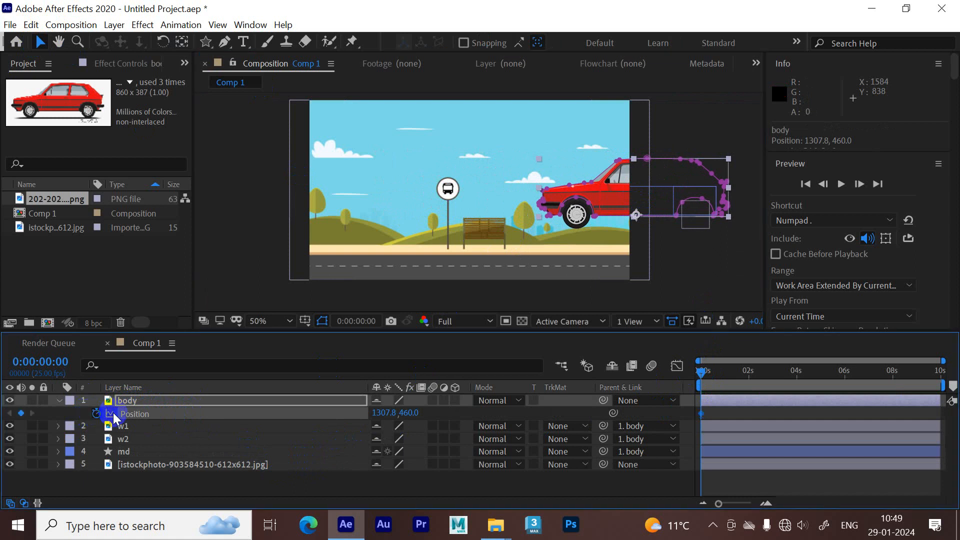
pyautogui.click(626, 196)
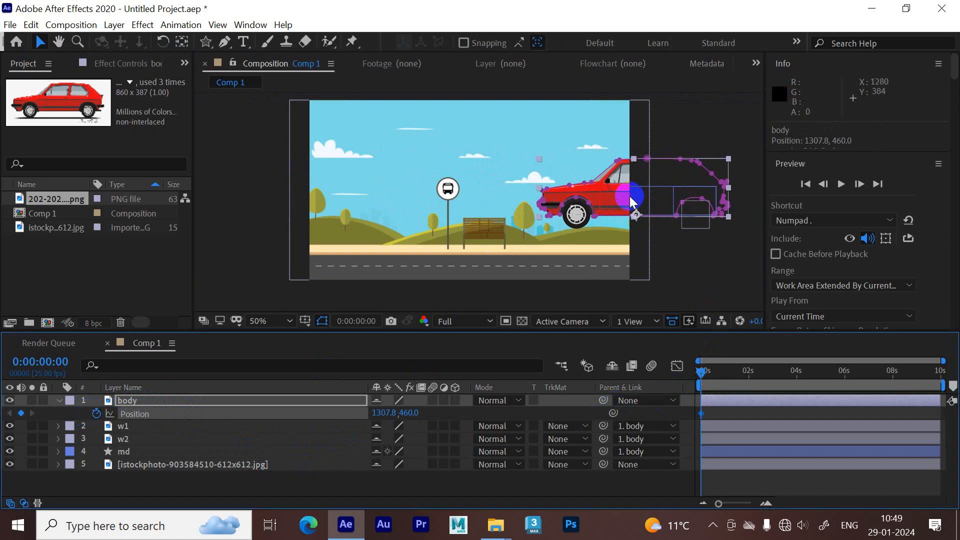
# Lower the car onto the road at 1311.8, 614.0 for the start, and keyframe its position at 77.8, 614.0 at 0:00:09:24.
pyautogui.moveTo(642, 195); pyautogui.dragTo(644, 235)
pyautogui.click(704, 371)
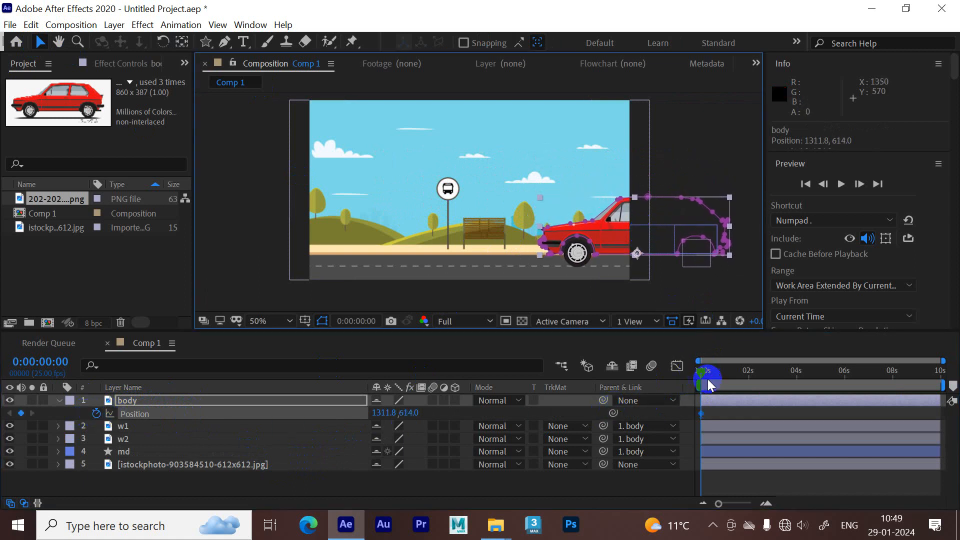
pyautogui.moveTo(701, 370); pyautogui.dragTo(940, 371)
pyautogui.click(643, 241)
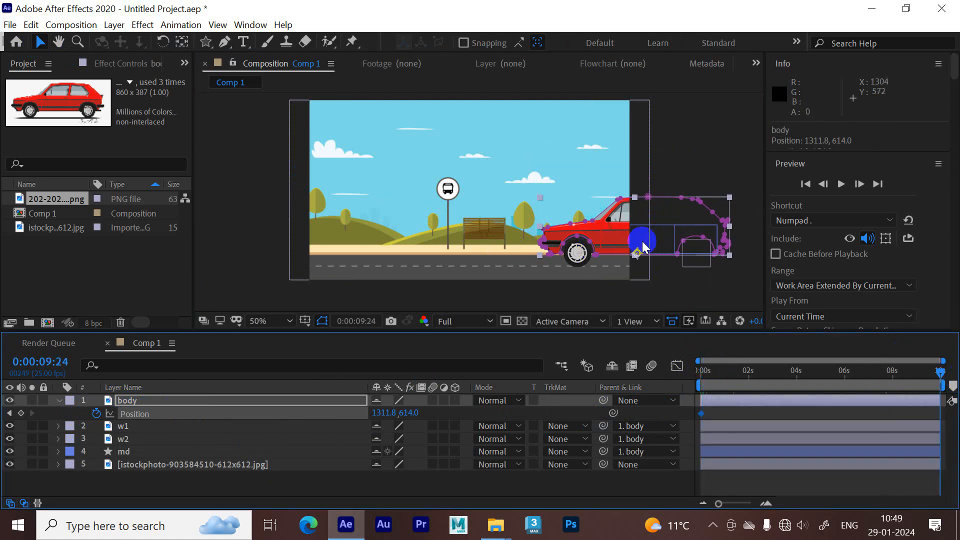
pyautogui.moveTo(644, 240)
pyautogui.mouseDown()
pyautogui.moveTo(352, 218)
pyautogui.moveTo(352, 231)
pyautogui.moveTo(335, 229)
pyautogui.mouseUp()
# Preview the car's drive across the street from the beginning, and return to the start of the timeline.
pyautogui.click(741, 379)
pyautogui.press('space')
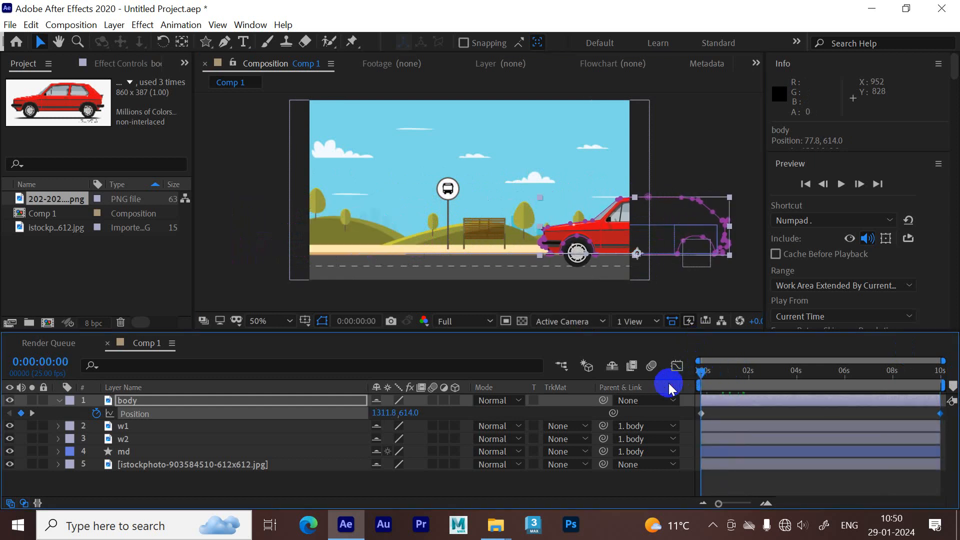
pyautogui.click(613, 361)
pyautogui.click(731, 376)
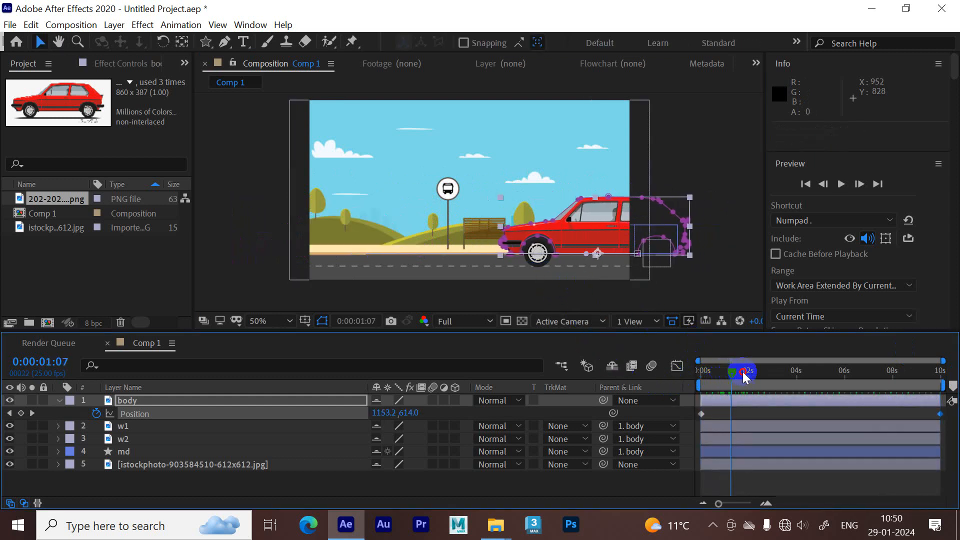
pyautogui.moveTo(742, 371); pyautogui.dragTo(561, 353)
# Show the rotation of wheel layers w1 and w2 and keyframe both at the start of the timeline.
pyautogui.click(151, 425)
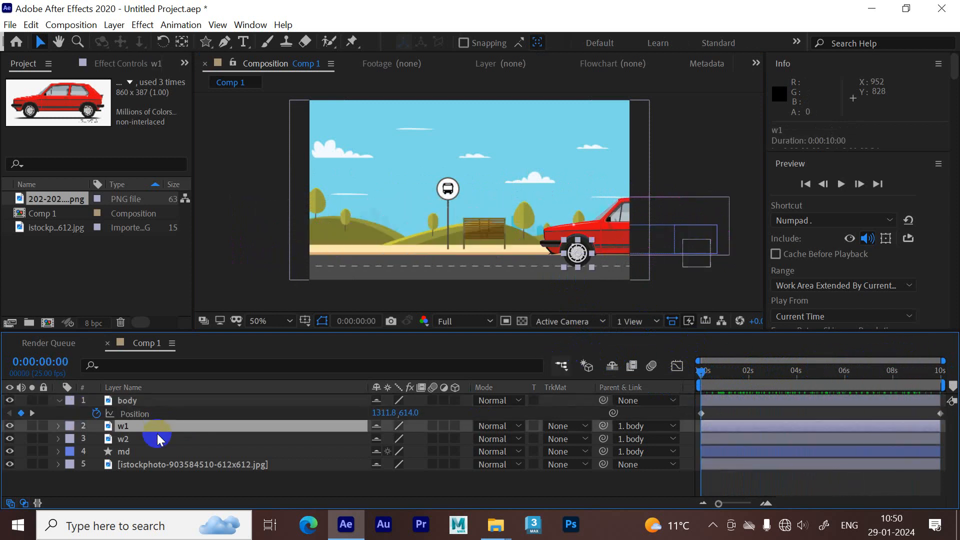
pyautogui.keyDown('ctrl'); pyautogui.click(158, 435); pyautogui.keyUp('ctrl')
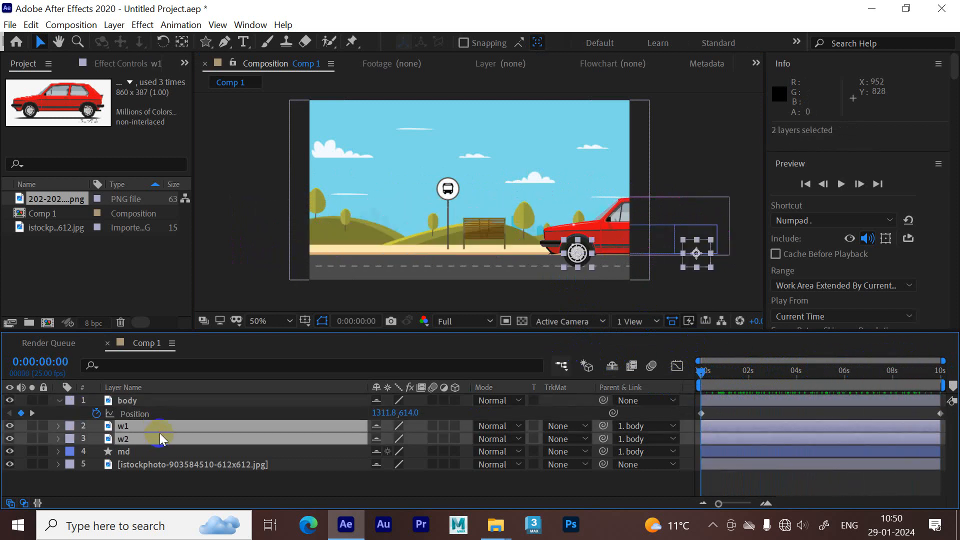
pyautogui.press('r')
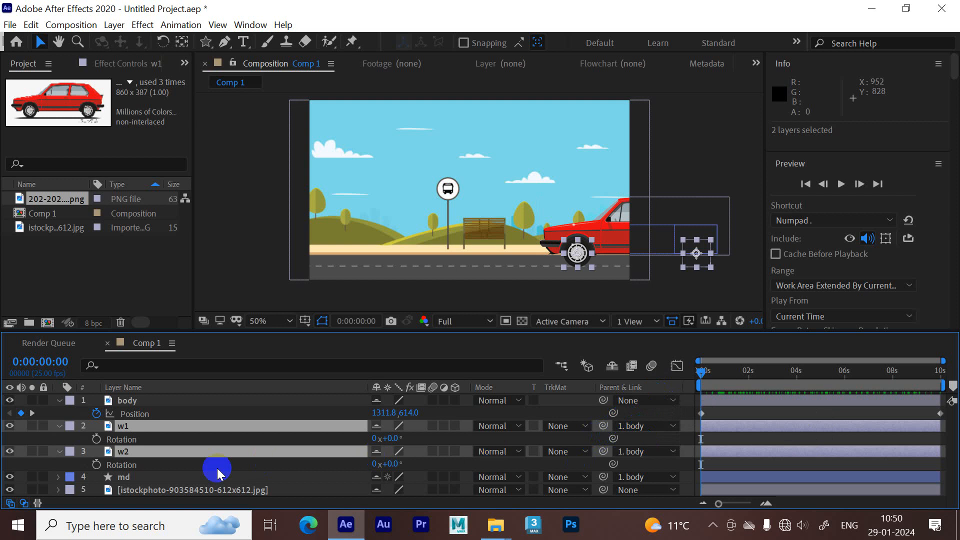
pyautogui.click(96, 439)
pyautogui.click(96, 465)
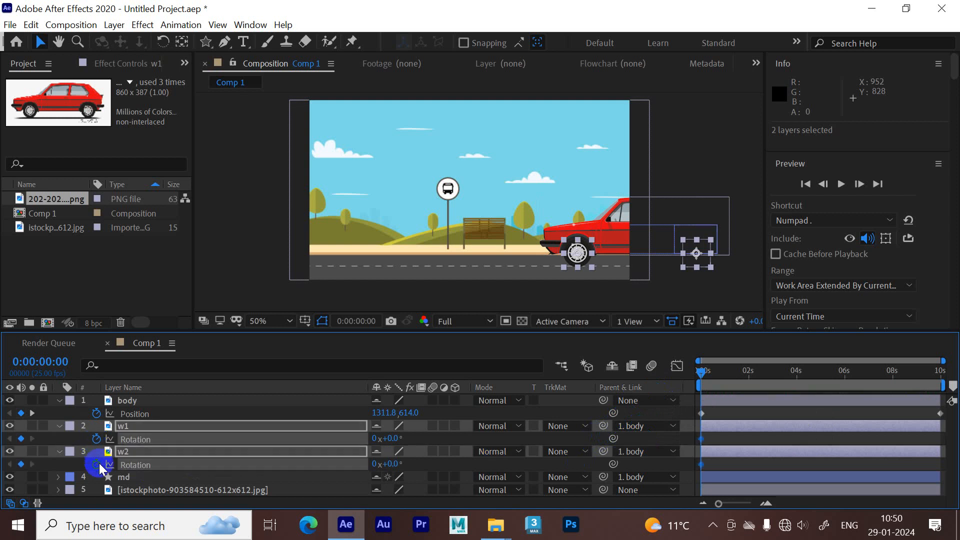
# Keyframe the rotation of both wheels at -1x-276.0° at 0:00:09:24, and return to the start of the timeline.
pyautogui.moveTo(700, 372); pyautogui.dragTo(939, 373)
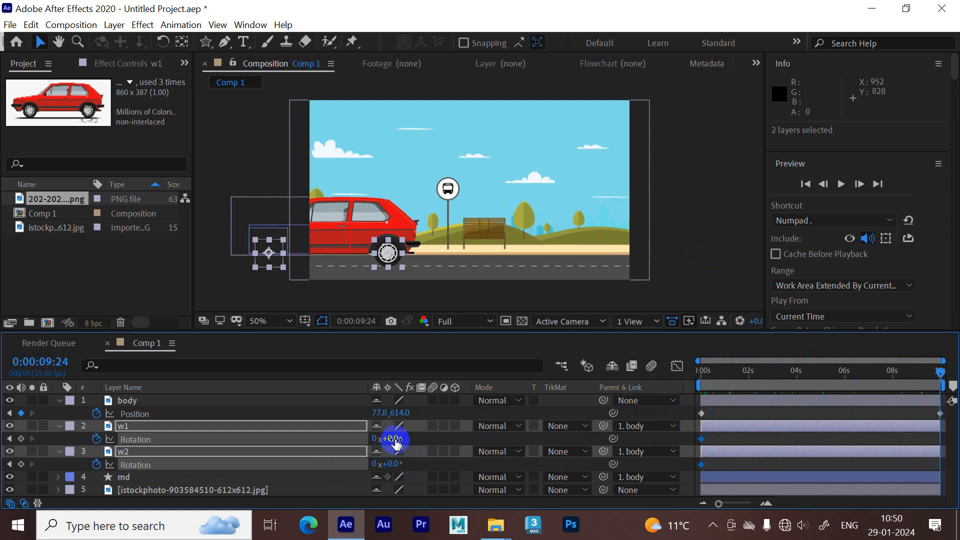
pyautogui.moveTo(388, 439); pyautogui.dragTo(25, 442)
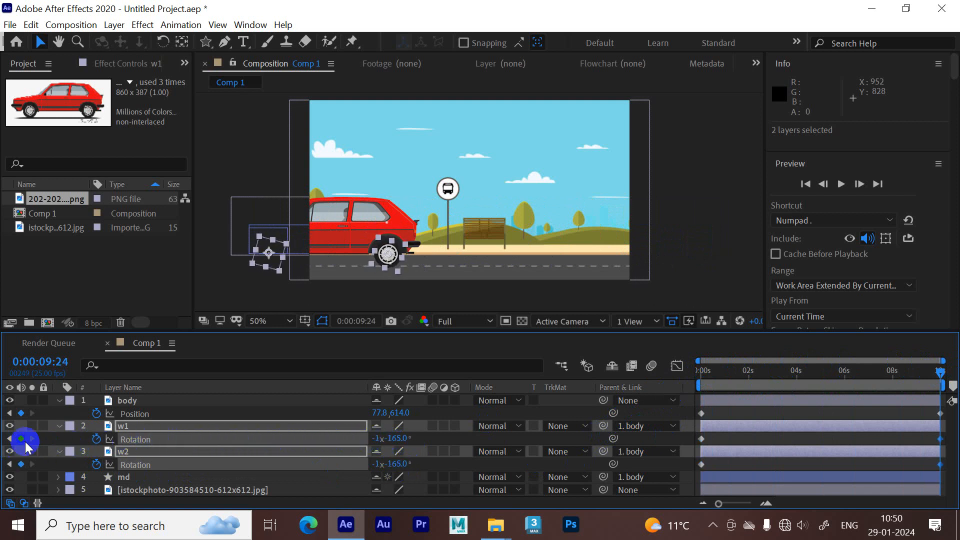
pyautogui.moveTo(381, 440); pyautogui.dragTo(310, 436)
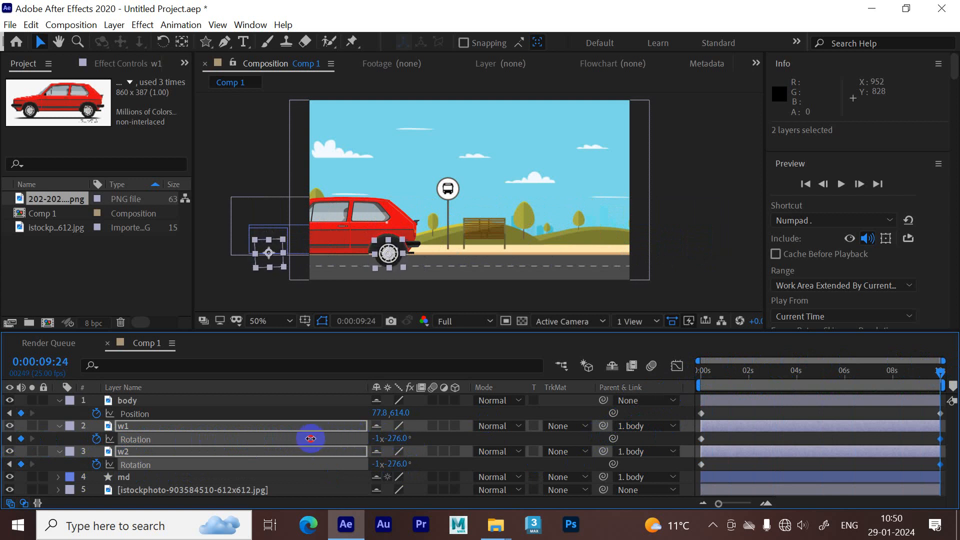
pyautogui.moveTo(711, 375); pyautogui.dragTo(472, 376)
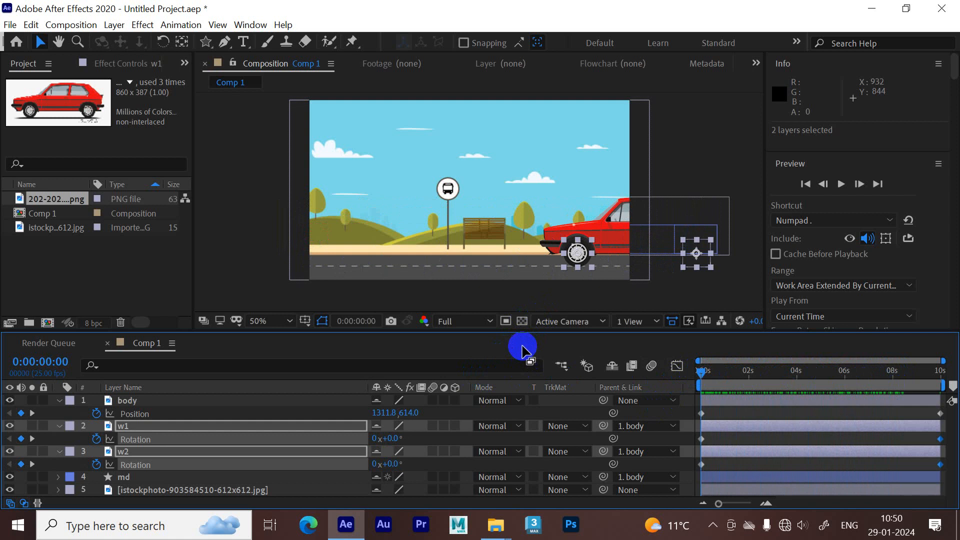
# Remove the parent from layers w1, w2 and md by setting each to None.
pyautogui.click(642, 426)
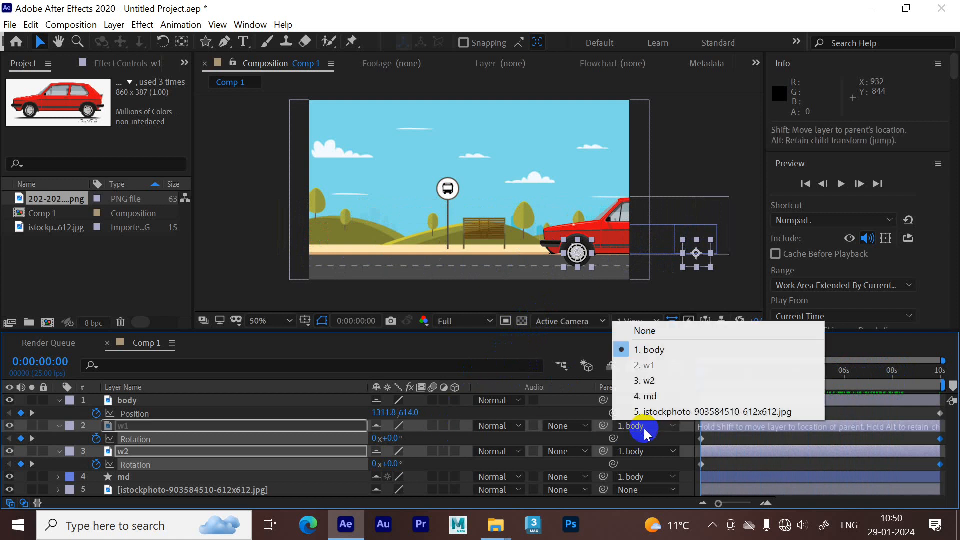
pyautogui.click(679, 331)
pyautogui.click(661, 475)
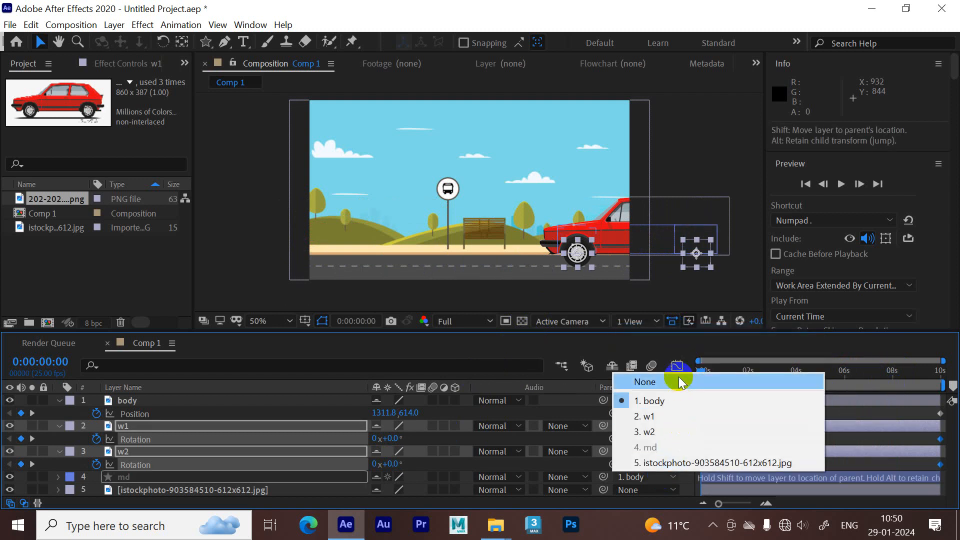
pyautogui.click(679, 376)
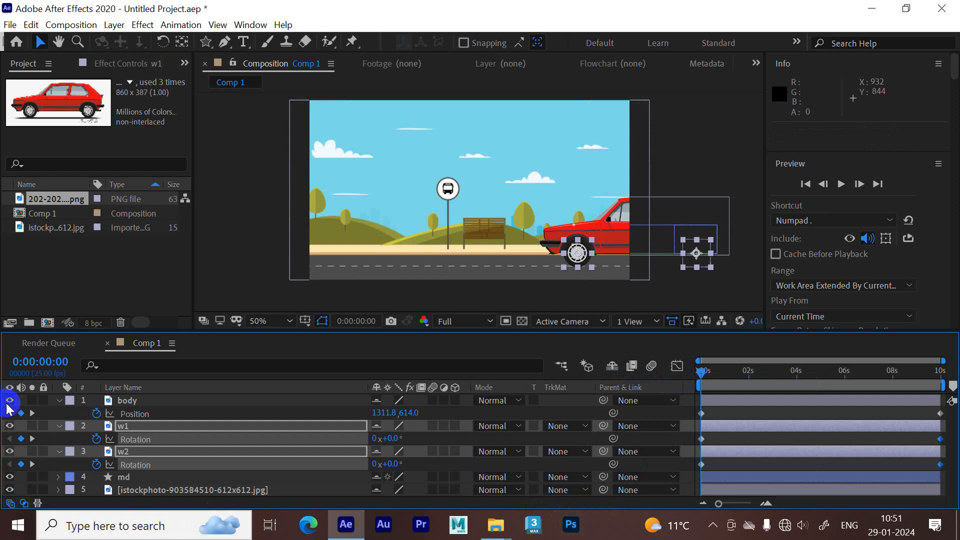
# Collapse the properties of the body and wheel layers, and hide all five layers of the composition.
pyautogui.click(58, 400)
pyautogui.click(59, 439)
pyautogui.click(58, 414)
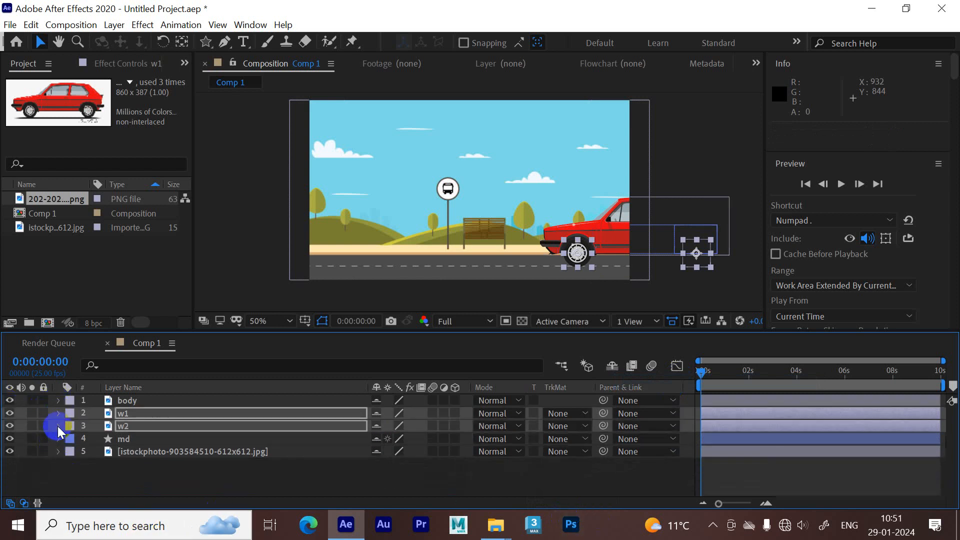
pyautogui.click(133, 455)
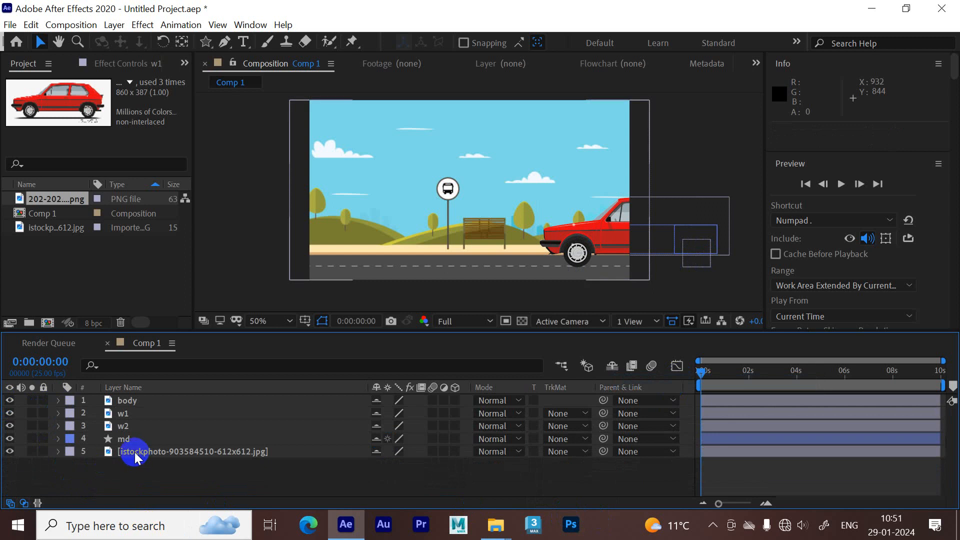
pyautogui.moveTo(9, 400); pyautogui.dragTo(8, 500)
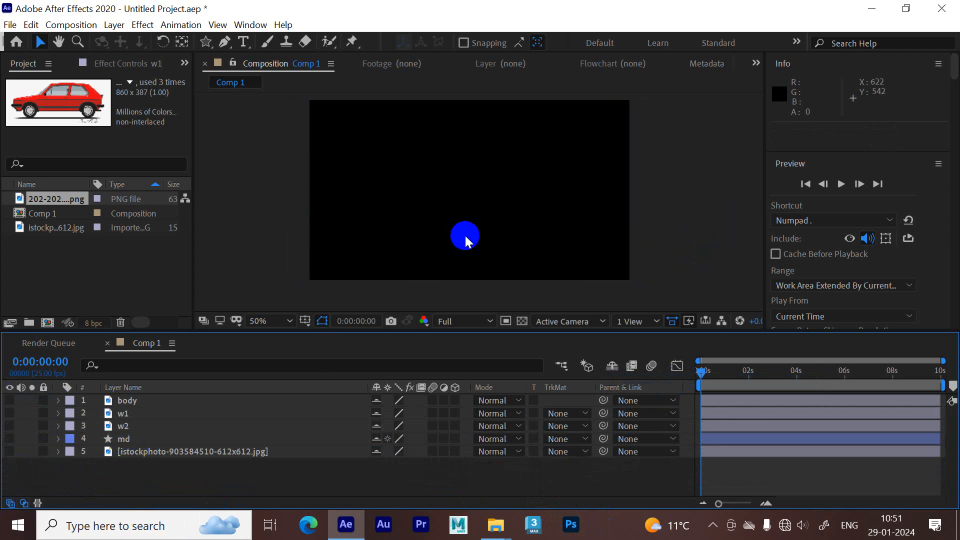
# Draw a small star shape in the lower left part of the empty frame, and collapse its layer.
pyautogui.click(206, 42)
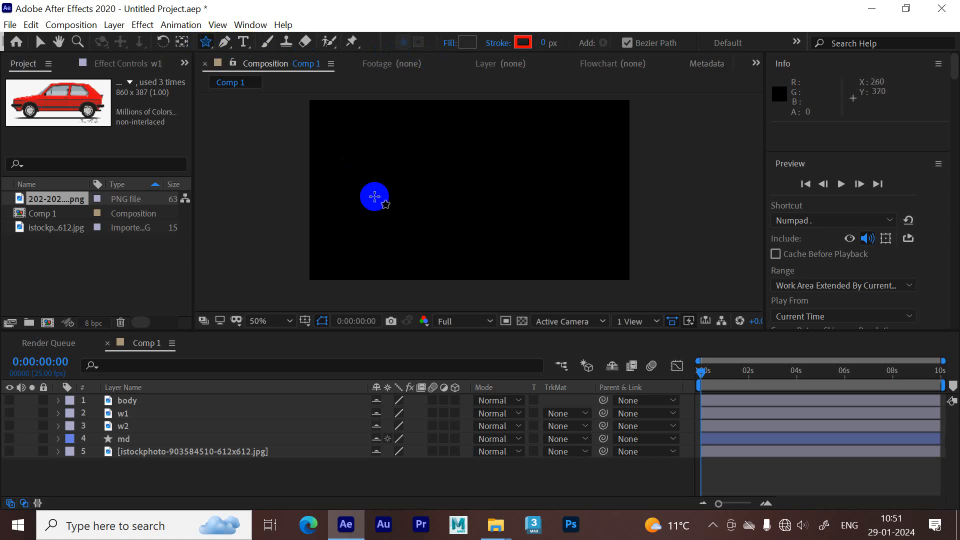
pyautogui.moveTo(382, 231); pyautogui.dragTo(399, 241)
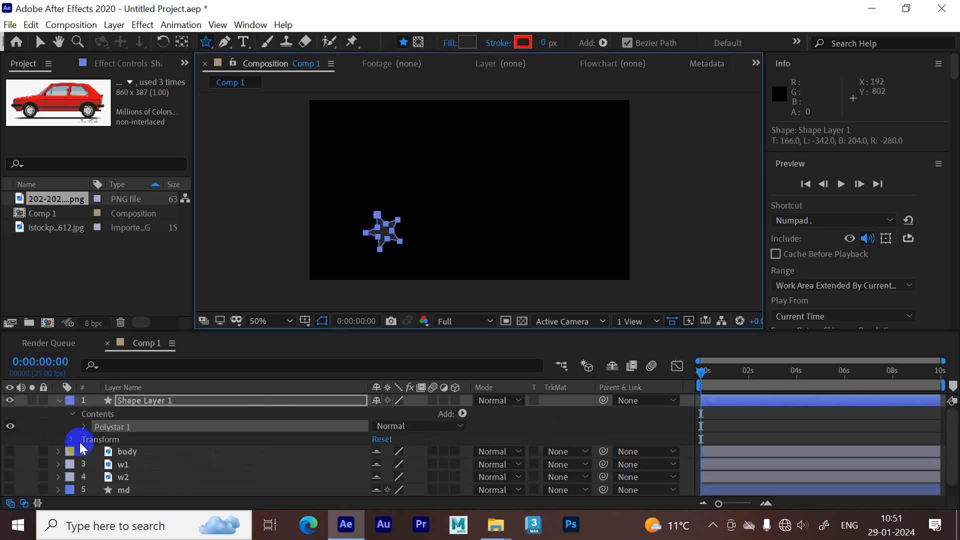
pyautogui.click(59, 400)
pyautogui.click(83, 486)
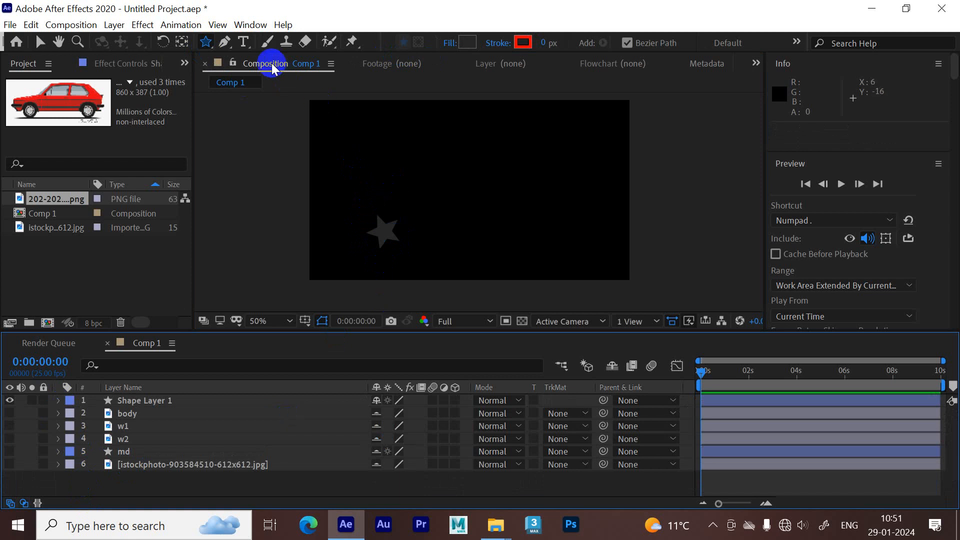
# Draw a small rounded rectangle above and to the right of the star as a separate shape layer, and collapse it.
pyautogui.moveTo(206, 42); pyautogui.dragTo(256, 58)
pyautogui.moveTo(508, 208)
pyautogui.mouseDown()
pyautogui.moveTo(495, 205)
pyautogui.moveTo(518, 214)
pyautogui.mouseUp()
pyautogui.click(142, 427)
pyautogui.click(59, 400)
# Centre the anchor point of Shape Layer 1 on the star with the Pan Behind tool.
pyautogui.click(182, 42)
pyautogui.click(113, 399)
pyautogui.moveTo(469, 192); pyautogui.dragTo(383, 232)
pyautogui.click(156, 413)
pyautogui.click(146, 413)
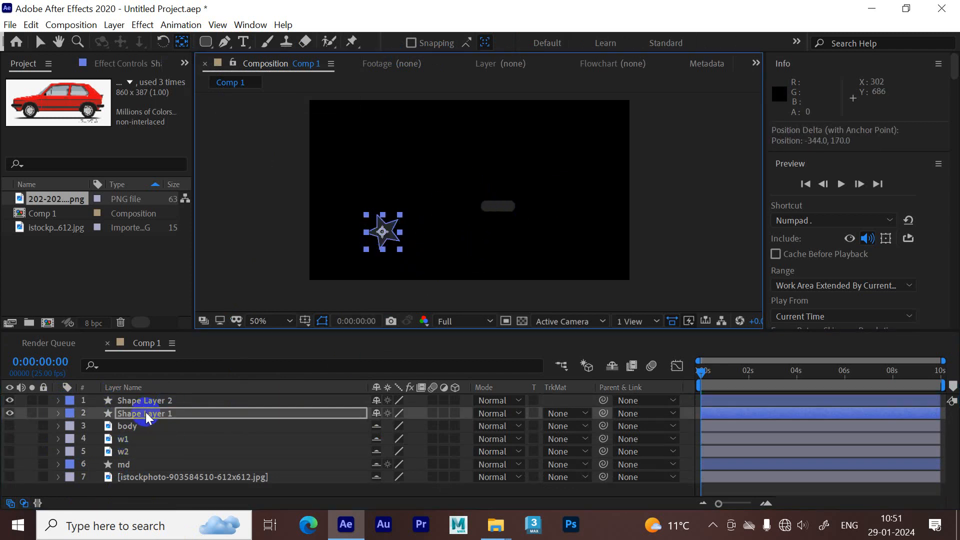
# Enlarge the timeline and expand the transform properties of Shape Layer 2 and Shape Layer 1.
pyautogui.click(163, 399)
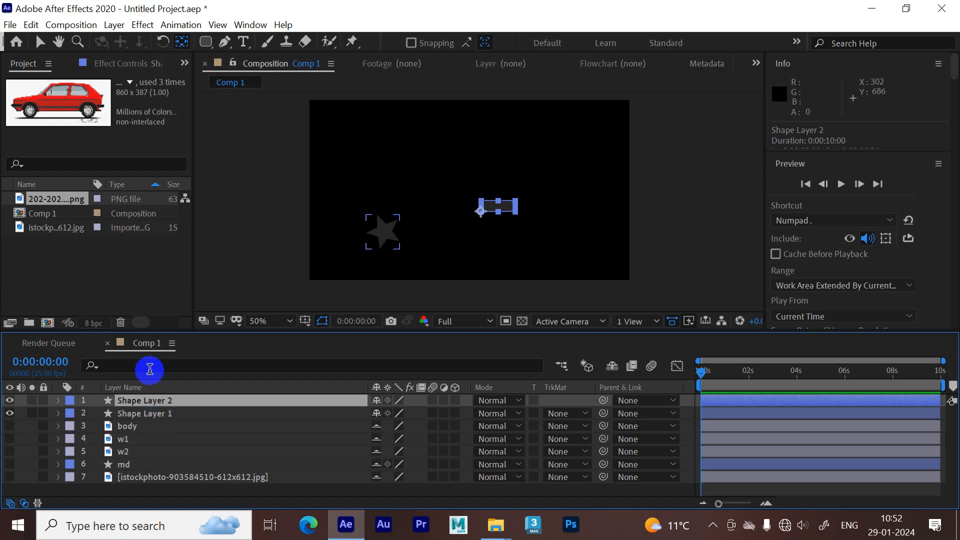
pyautogui.click(58, 401)
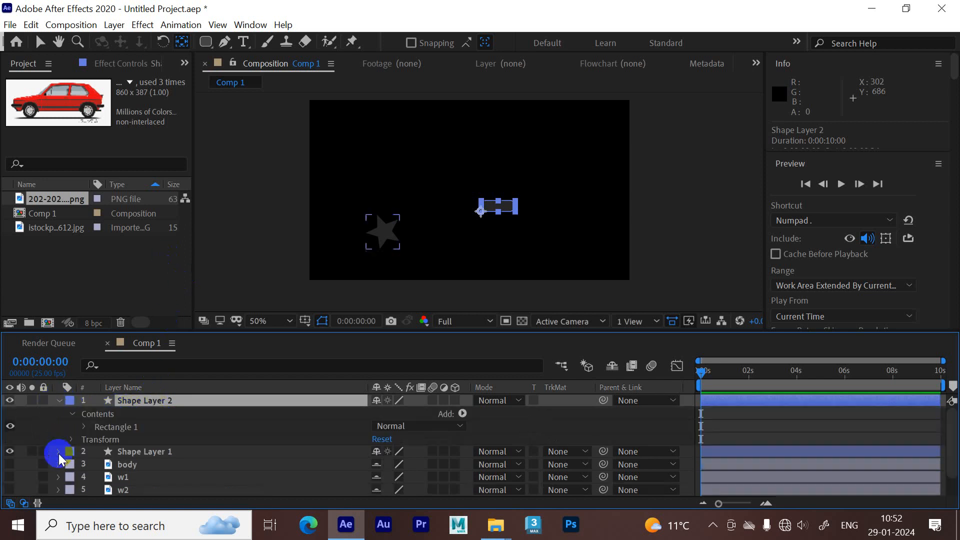
pyautogui.moveTo(133, 332); pyautogui.dragTo(159, 232)
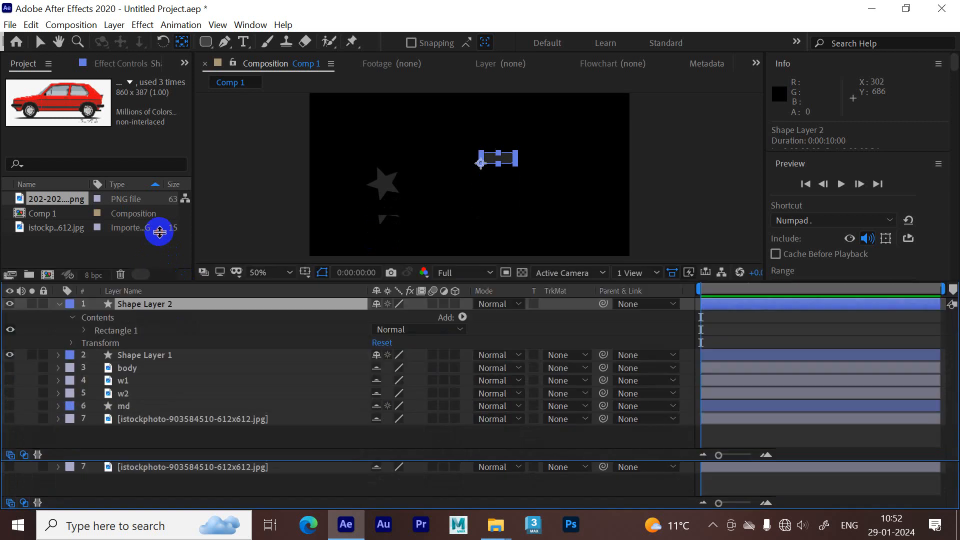
pyautogui.click(73, 340)
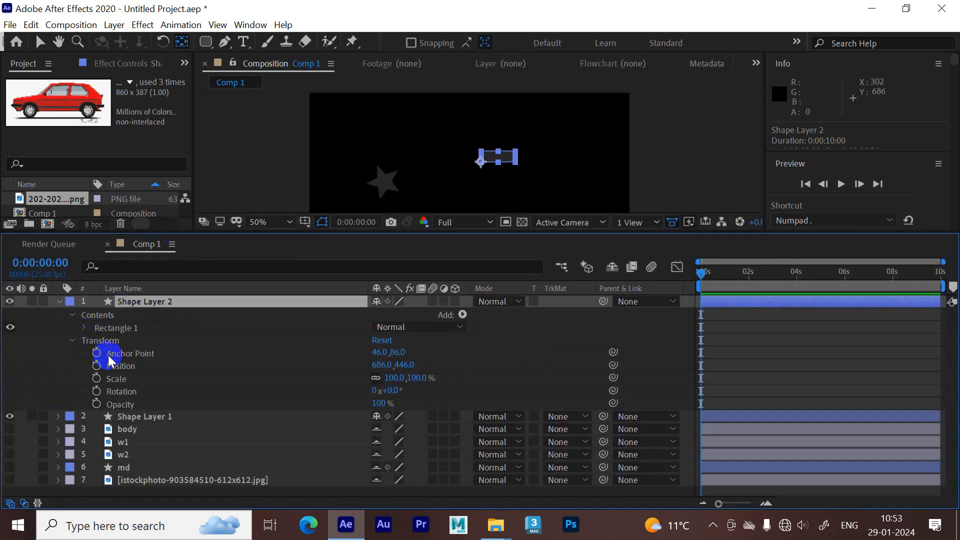
pyautogui.click(58, 416)
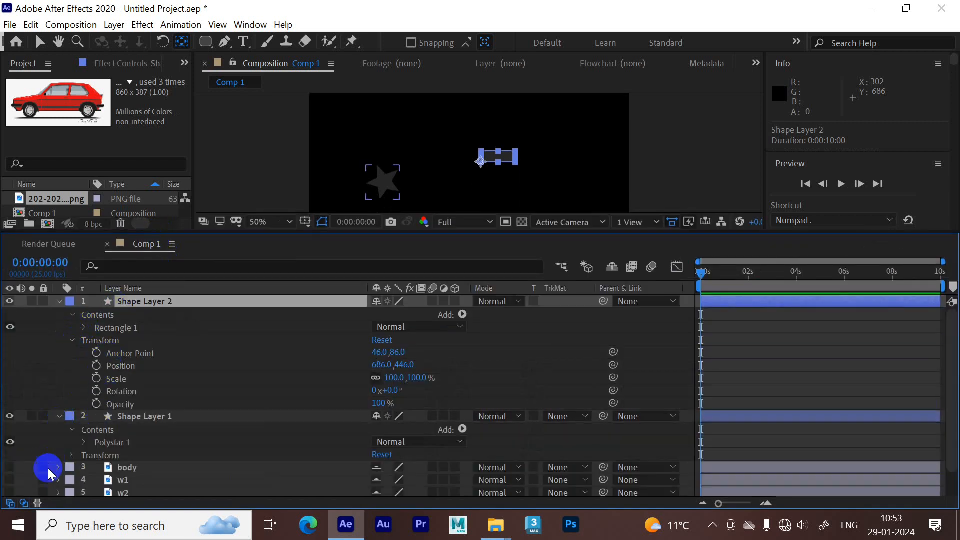
pyautogui.click(72, 455)
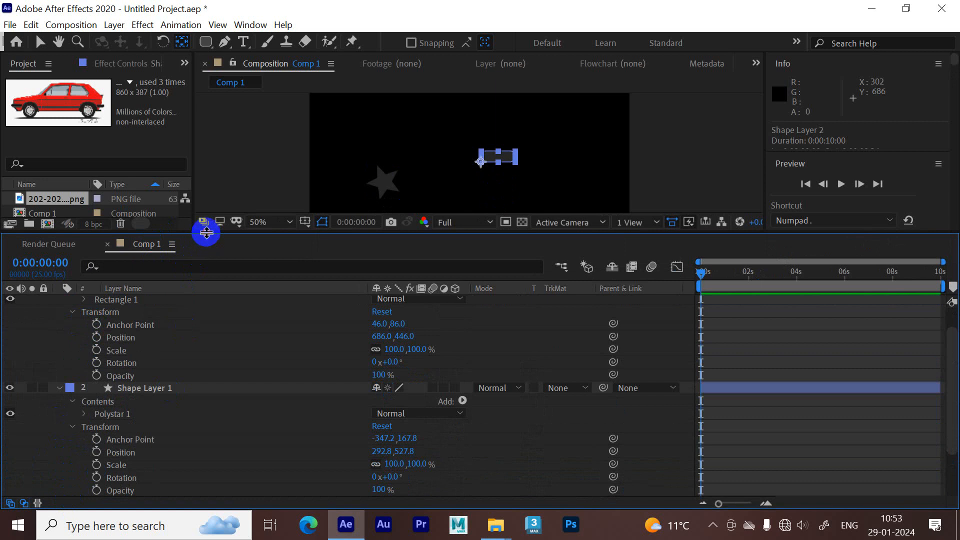
pyautogui.moveTo(203, 231); pyautogui.dragTo(204, 205)
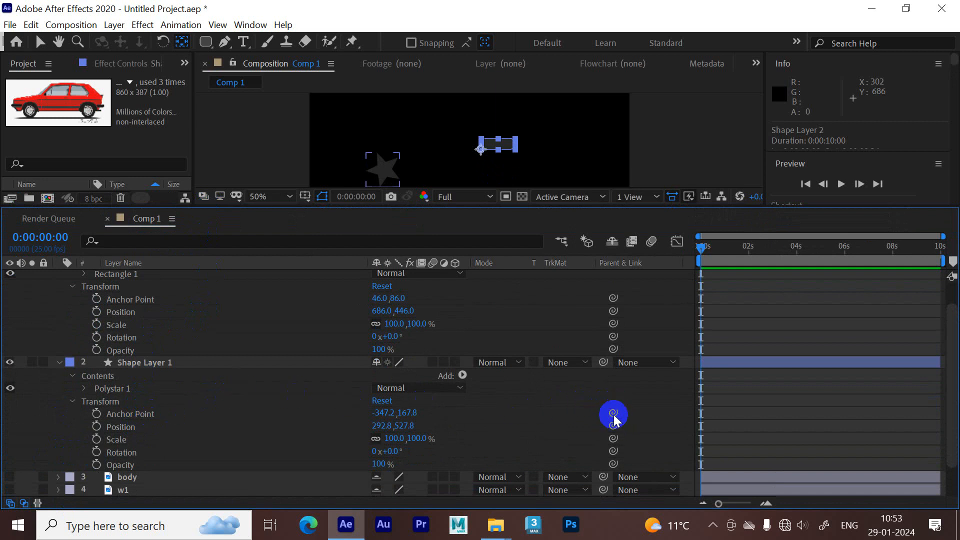
# Link the position property of Shape Layer 2 to the position of Shape Layer 1 with the property pick whip.
pyautogui.click(121, 427)
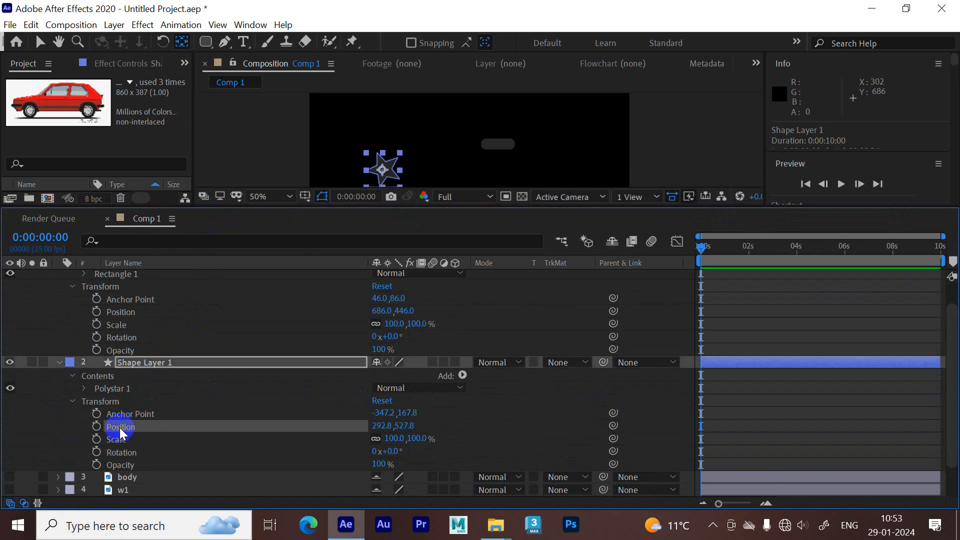
pyautogui.click(121, 312)
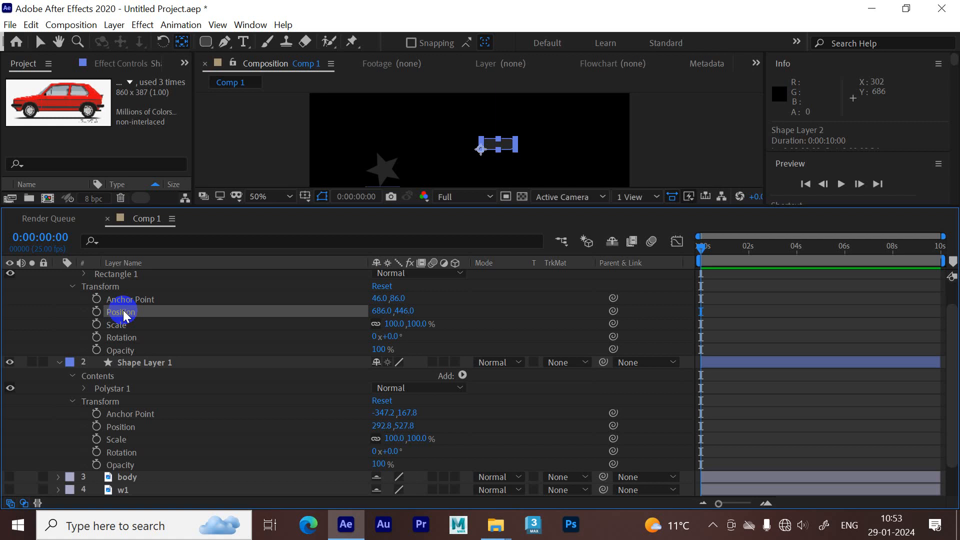
pyautogui.click(613, 311)
pyautogui.moveTo(613, 314); pyautogui.dragTo(133, 428)
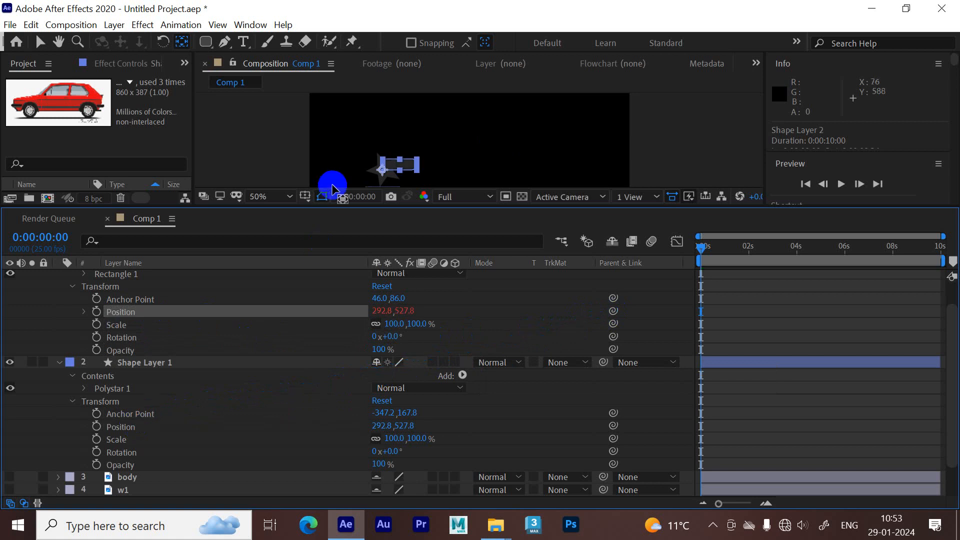
# Enlarge the viewer, move the star to 318.8, 461.8 to test the position link, and undo the last value change.
pyautogui.moveTo(332, 206); pyautogui.dragTo(334, 272)
pyautogui.click(41, 42)
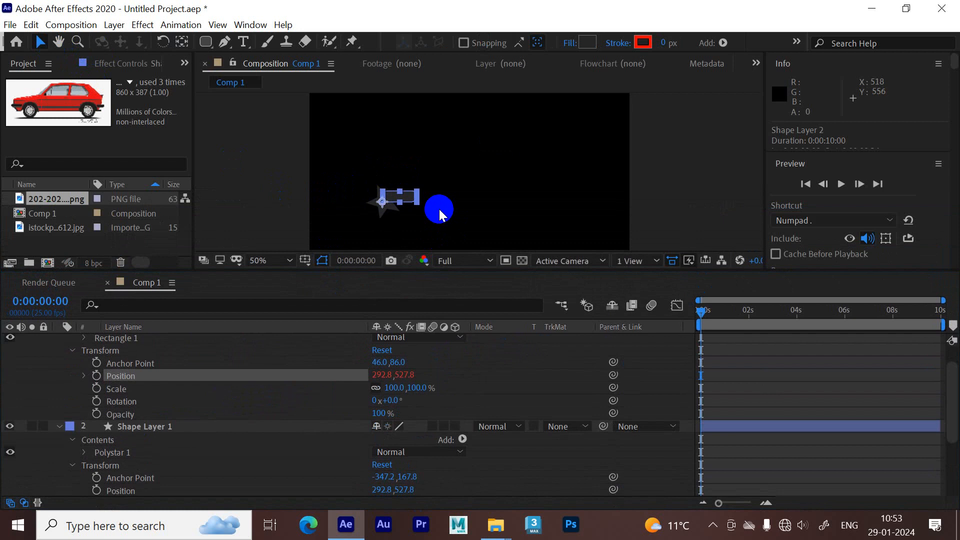
pyautogui.moveTo(383, 211); pyautogui.dragTo(471, 152)
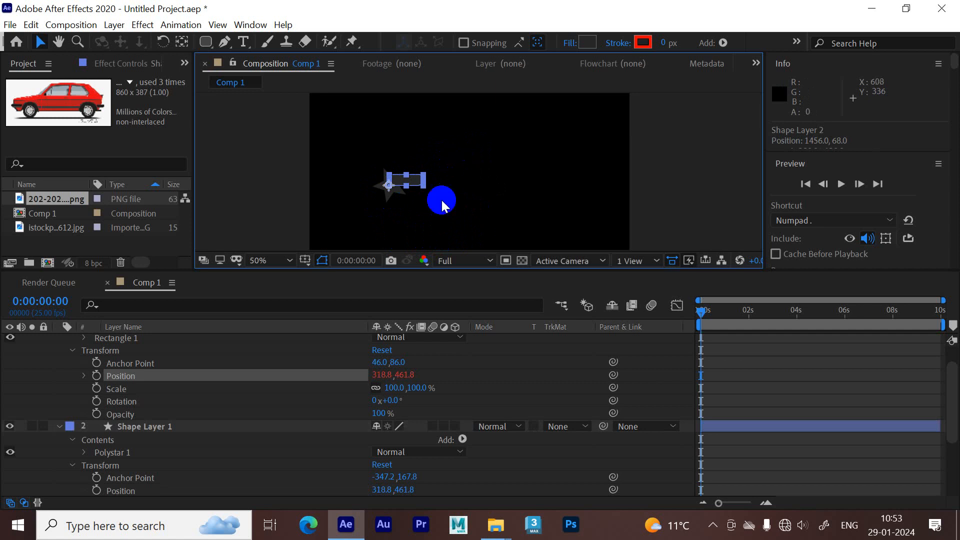
pyautogui.hotkey('ctrl', 'z')
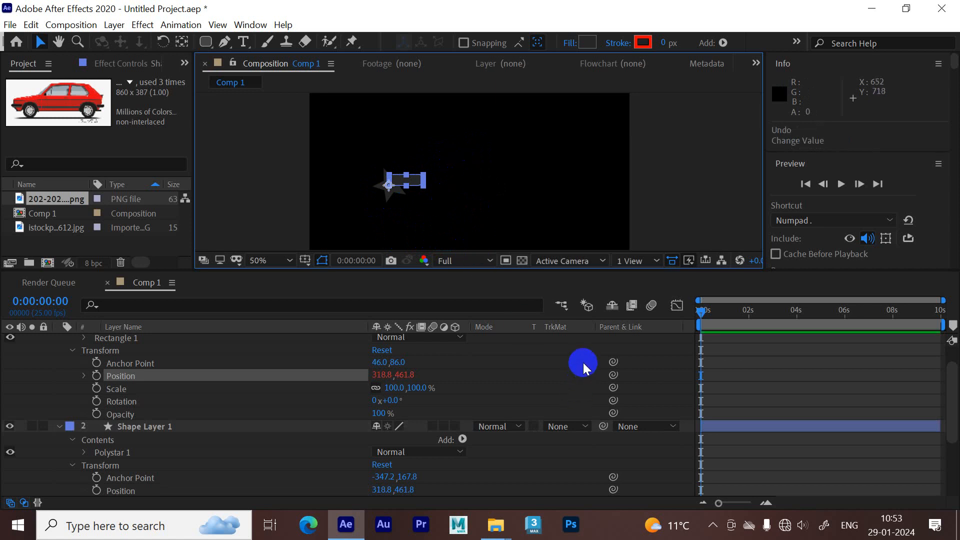
# Undo the position link and use the property pick whip to link Shape Layer 2's position to Shape Layer 1's rotation.
pyautogui.hotkey('ctrl', 'z')
pyautogui.hotkey('ctrl', 'z')
pyautogui.hotkey('ctrl', 'z')
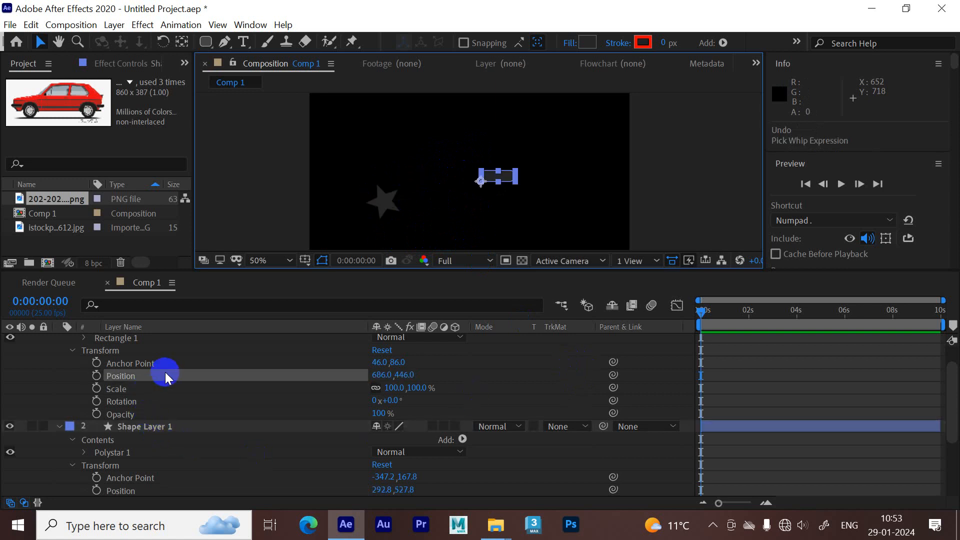
pyautogui.moveTo(613, 375); pyautogui.dragTo(134, 479)
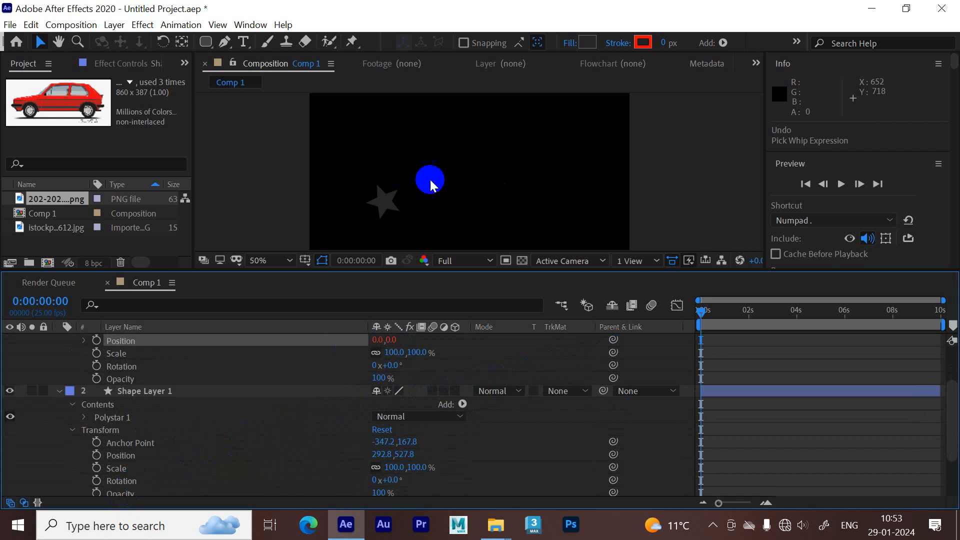
# Set Shape Layer 1's rotation to 1x+228.0° to test its link with Shape Layer 2's position.
pyautogui.scroll(-2, 484, 158)
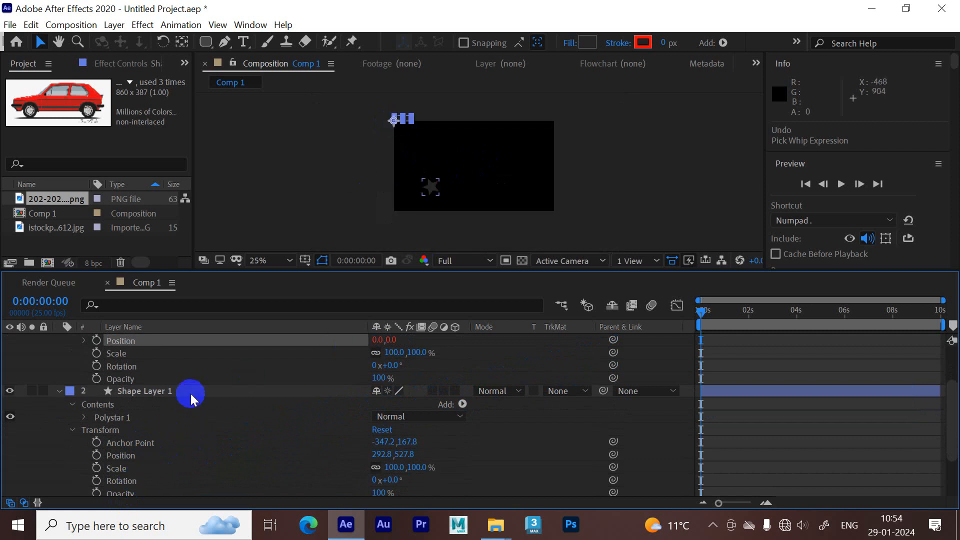
pyautogui.scroll(-2, 128, 457)
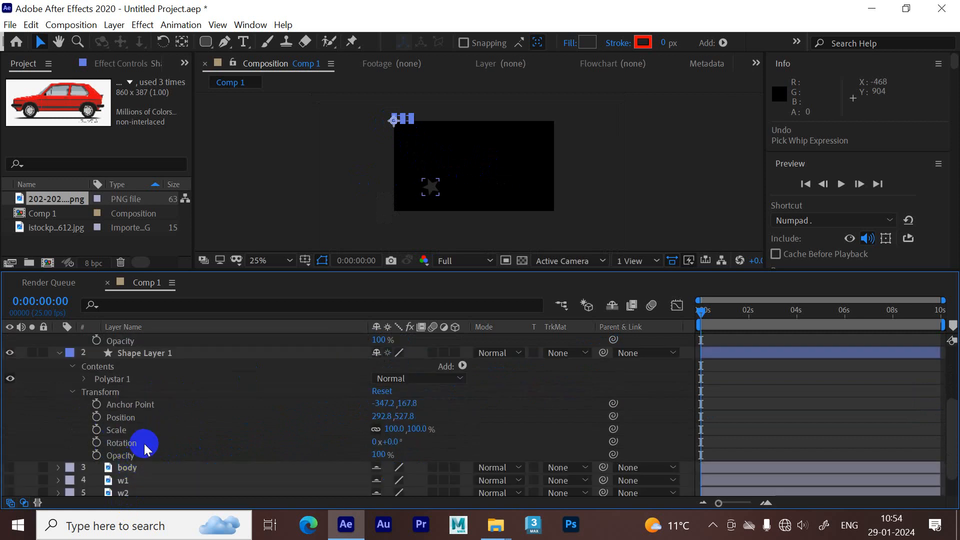
pyautogui.scroll(3, 167, 437)
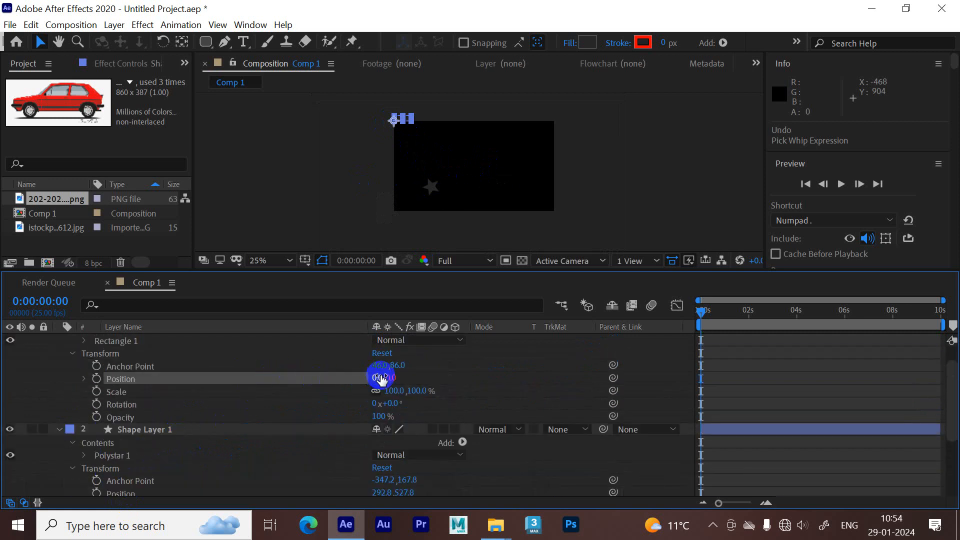
pyautogui.scroll(-4, 221, 398)
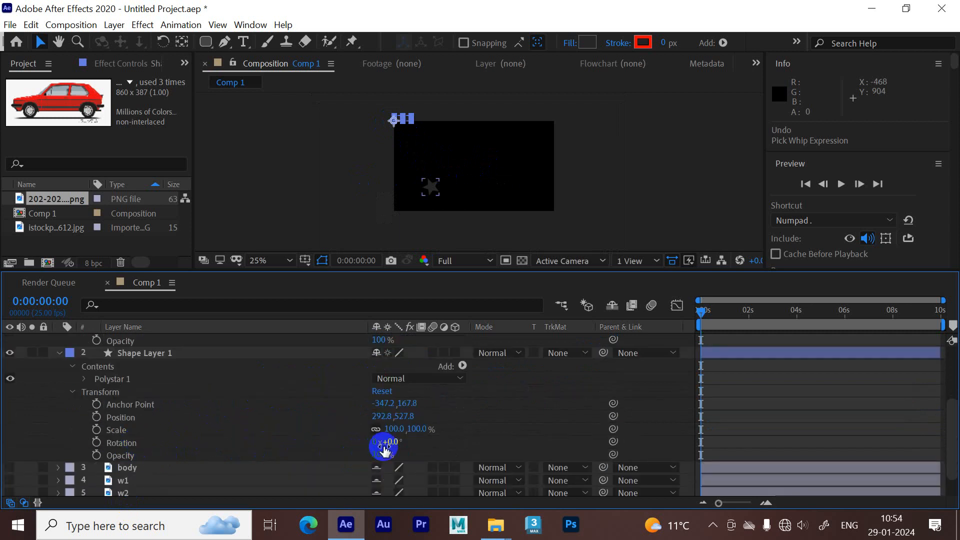
pyautogui.moveTo(393, 443); pyautogui.dragTo(826, 437)
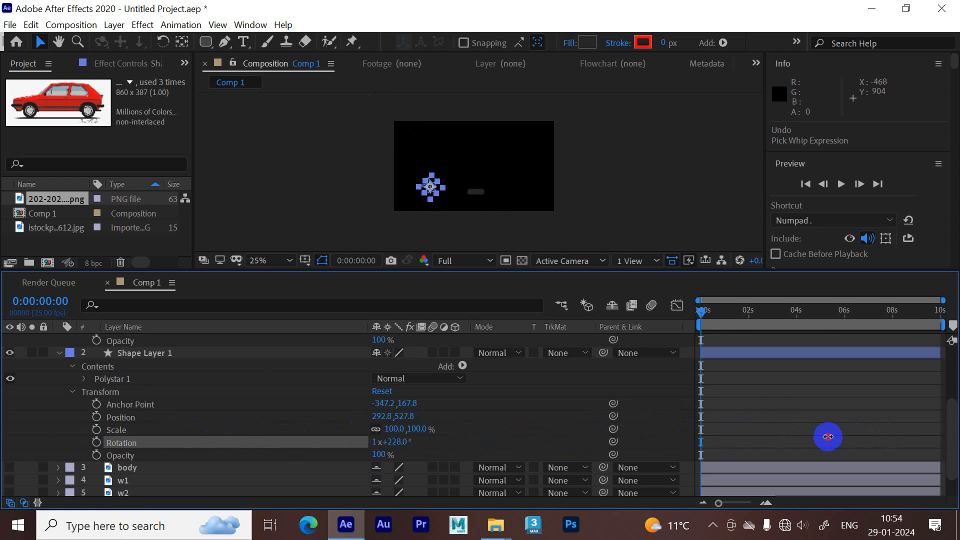
pyautogui.moveTo(469, 186); pyautogui.dragTo(438, 199)
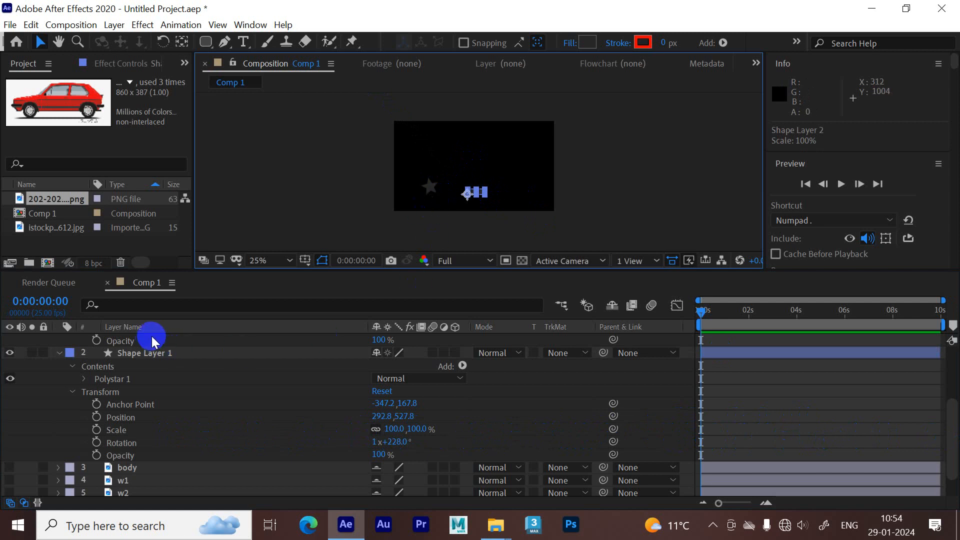
# Delete both shape layers and make the car layers and the street background visible again.
pyautogui.scroll(4, 155, 350)
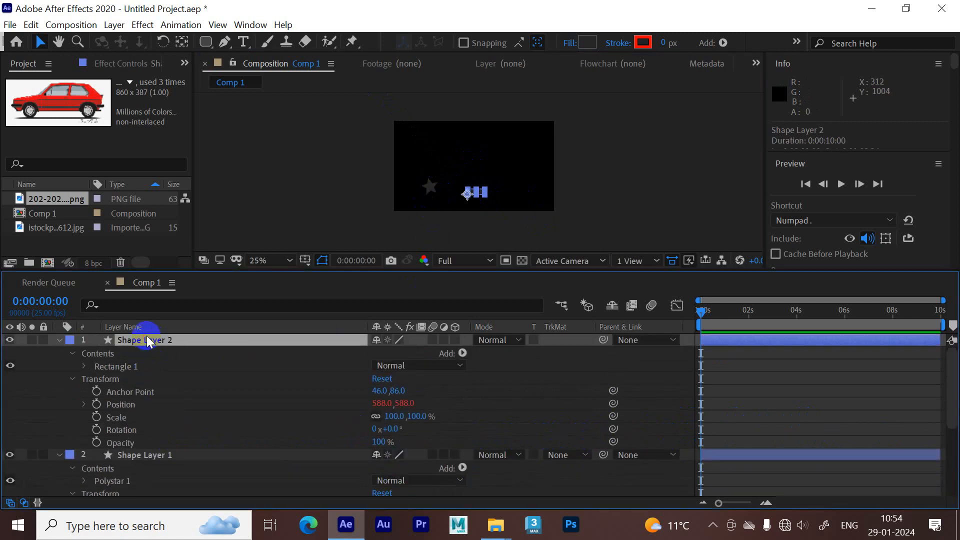
pyautogui.press('Delete')
pyautogui.press('Delete')
pyautogui.moveTo(9, 340); pyautogui.dragTo(9, 392)
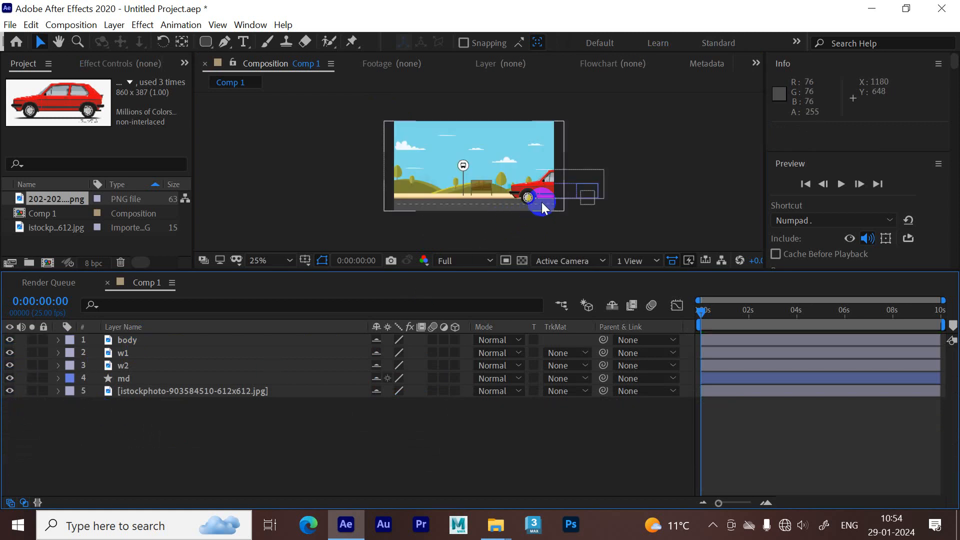
pyautogui.click(275, 411)
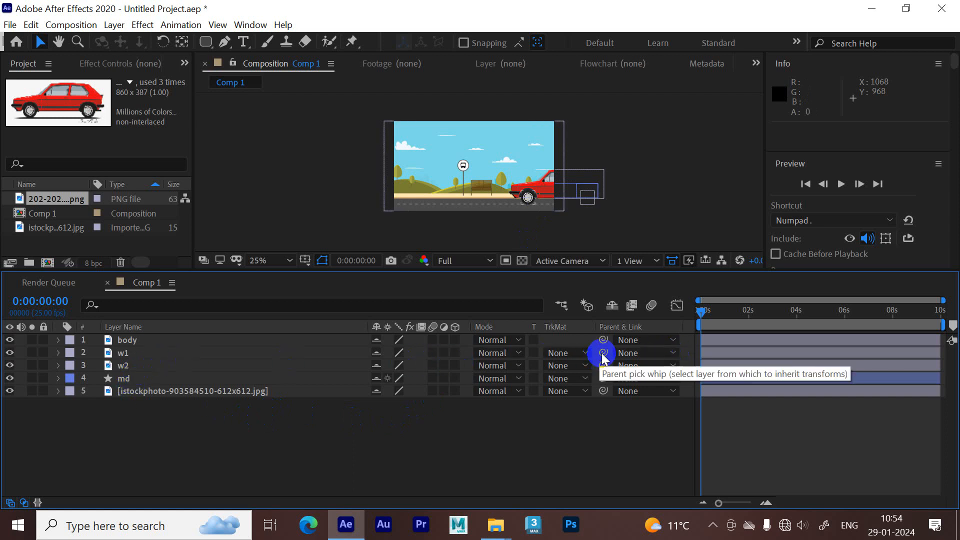
# Parent the w1 and w2 layers to body, test the parenting by moving the car body, and undo the move.
pyautogui.click(301, 354)
pyautogui.keyDown('ctrl'); pyautogui.click(301, 363); pyautogui.keyUp('ctrl')
pyautogui.moveTo(604, 366); pyautogui.dragTo(230, 340)
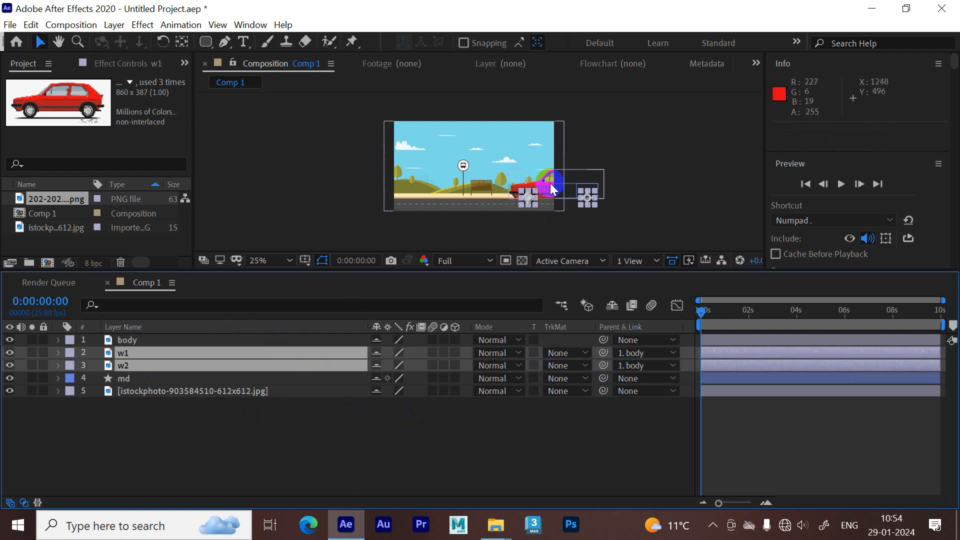
pyautogui.click(550, 183)
pyautogui.moveTo(542, 182); pyautogui.dragTo(466, 182)
pyautogui.hotkey('ctrl', 'z')
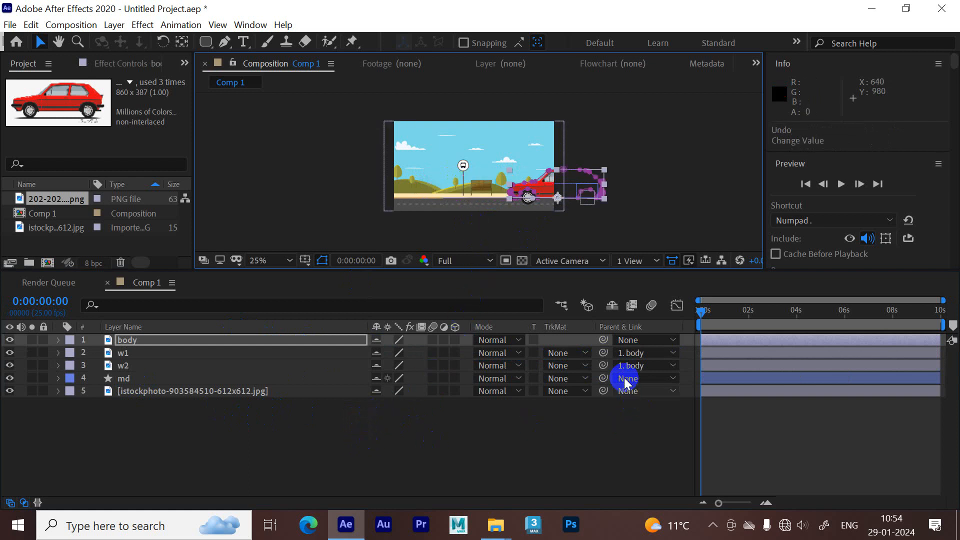
# Parent the md layer to body and move the car onto the road near the middle of the frame.
pyautogui.moveTo(603, 378); pyautogui.dragTo(256, 340)
pyautogui.moveTo(547, 187); pyautogui.dragTo(432, 141)
pyautogui.click(374, 404)
pyautogui.scroll(2, 469, 222)
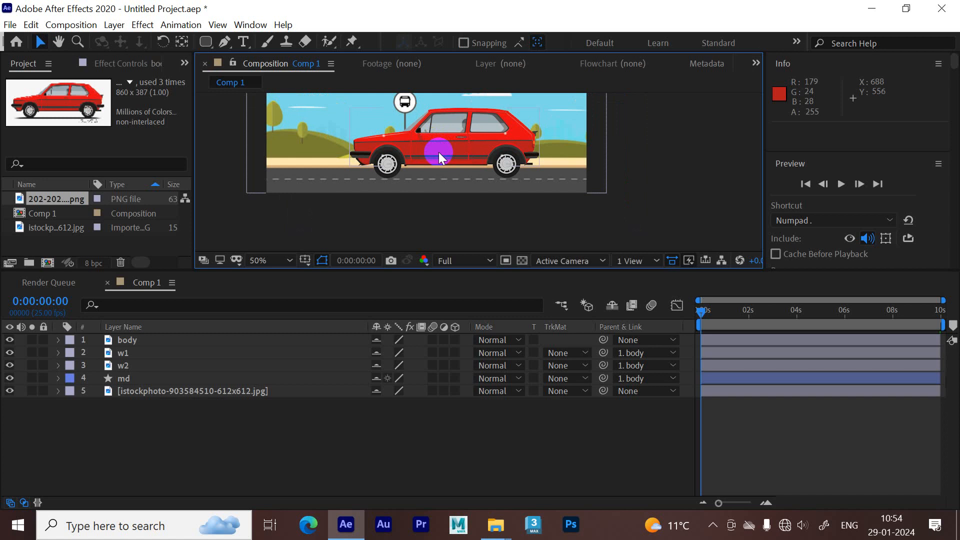
# Set the parent of both wheel layers, w1 and w2, to None.
pyautogui.click(659, 353)
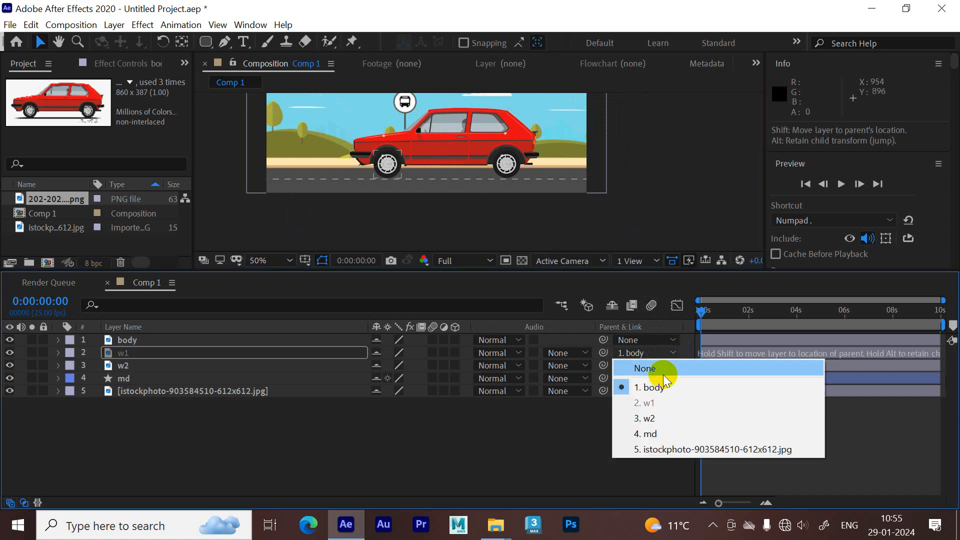
pyautogui.click(670, 370)
pyautogui.click(643, 366)
pyautogui.click(650, 382)
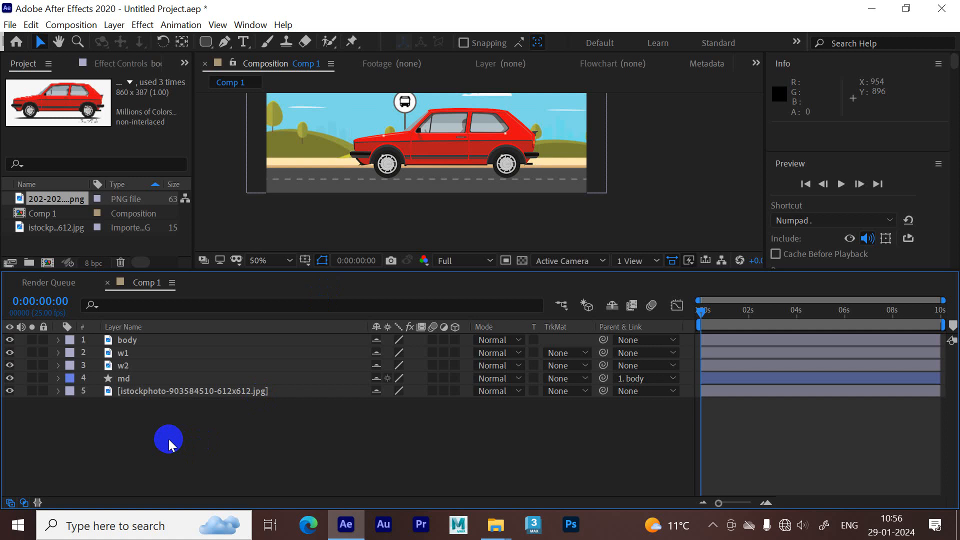
# Add a null object to the composition and position it at 734.0, 604.0 under the middle of the car.
pyautogui.rightClick(151, 433)
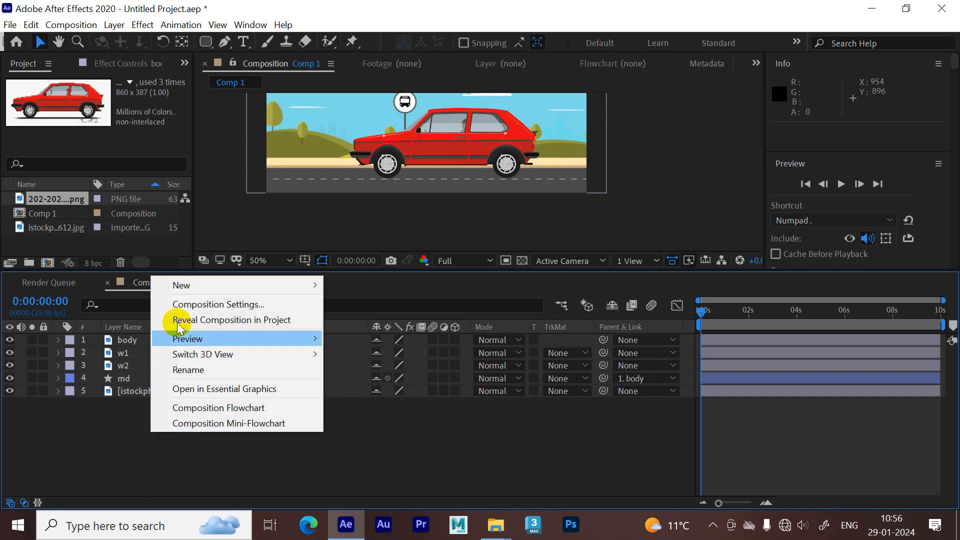
pyautogui.moveTo(207, 284)
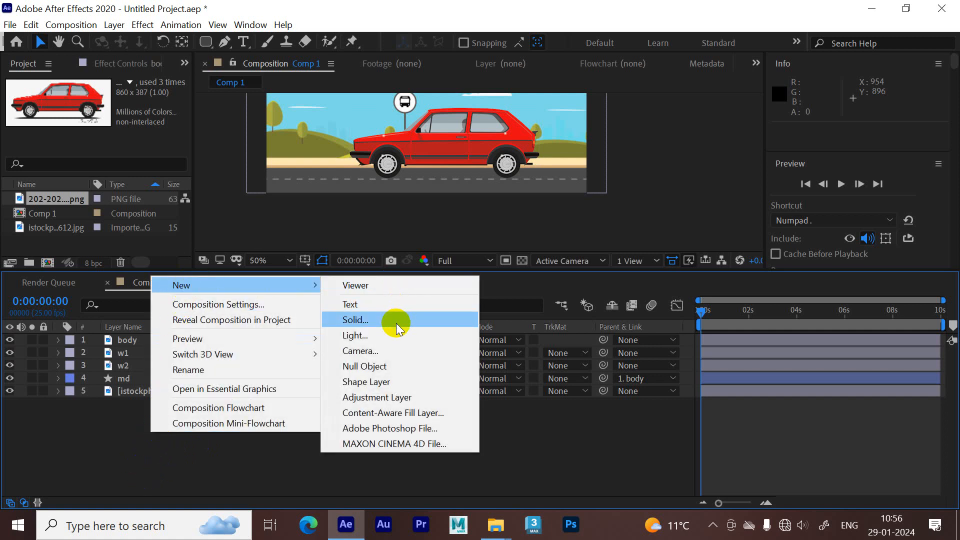
pyautogui.click(391, 366)
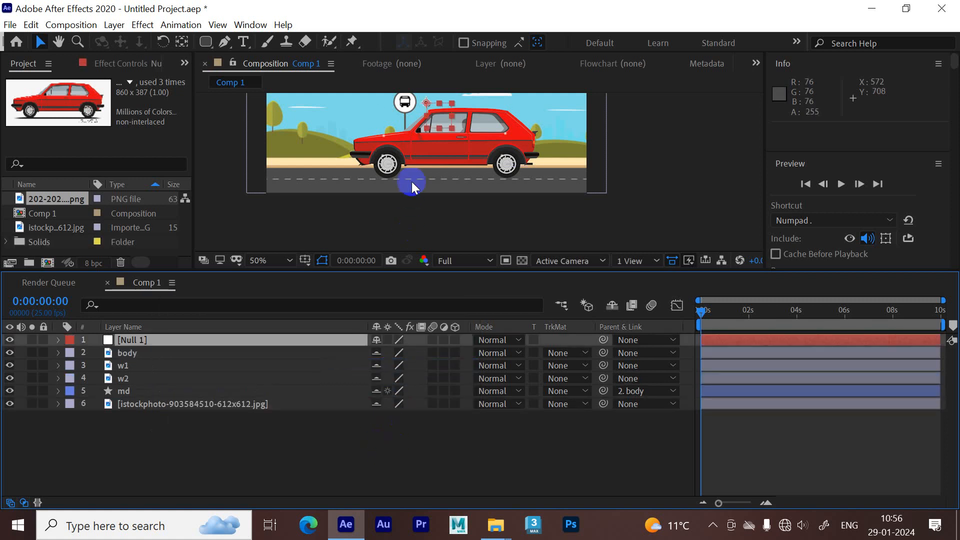
pyautogui.moveTo(427, 101); pyautogui.dragTo(450, 165)
pyautogui.click(56, 339)
pyautogui.click(58, 340)
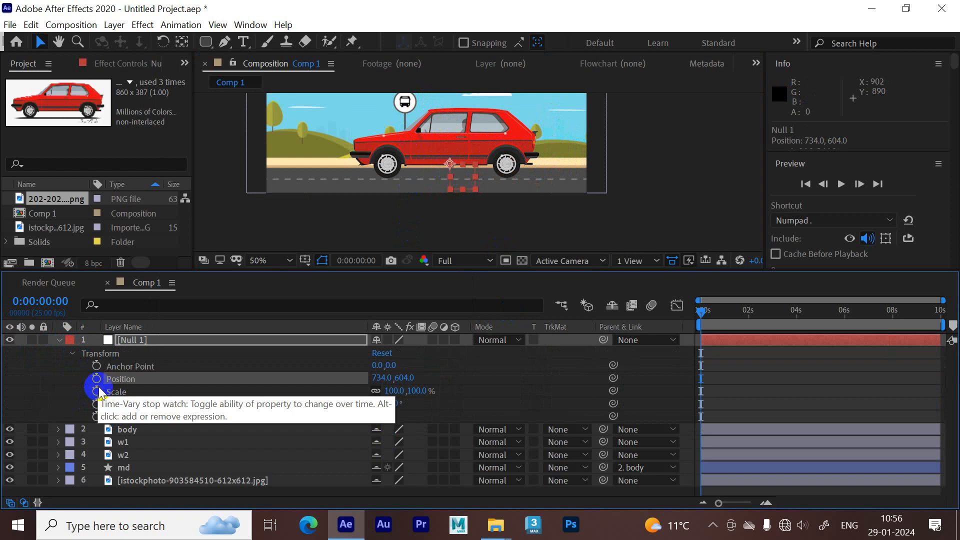
pyautogui.click(59, 340)
pyautogui.click(173, 338)
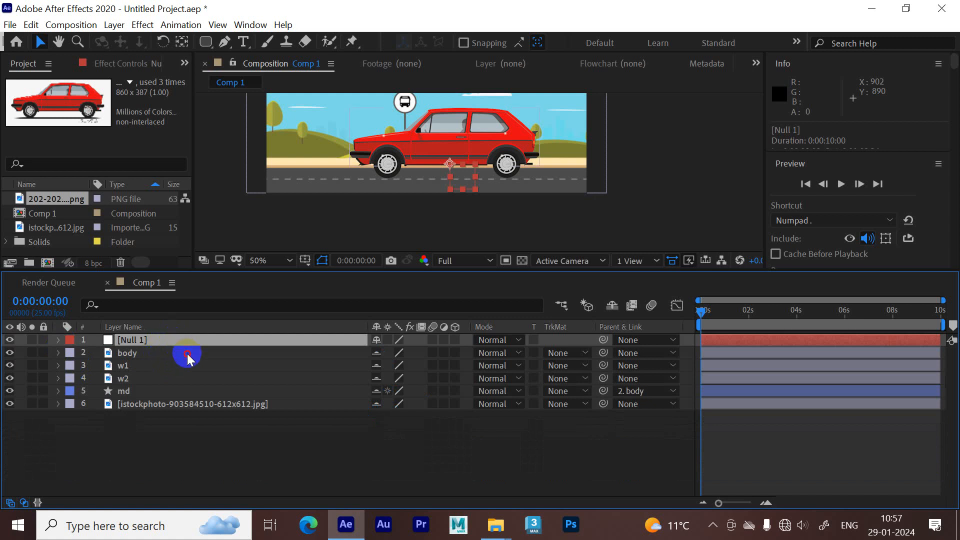
# Parent the body layer to Null 1 with the parent pick whip.
pyautogui.click(333, 352)
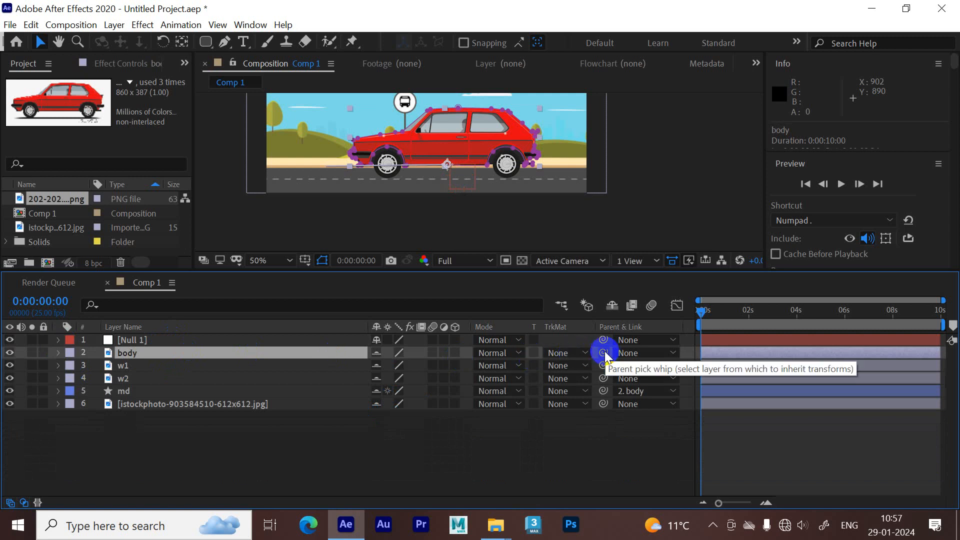
pyautogui.moveTo(604, 353); pyautogui.dragTo(194, 340)
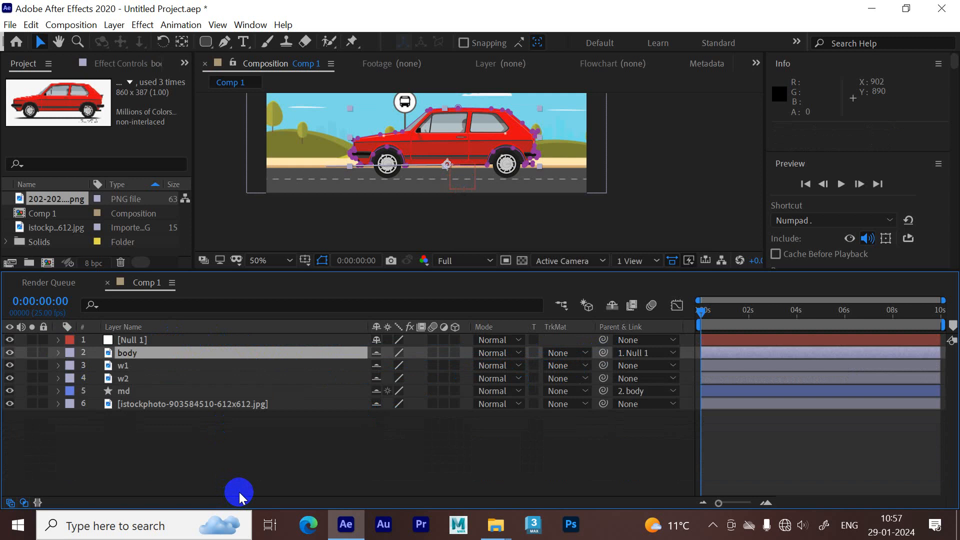
pyautogui.click(155, 337)
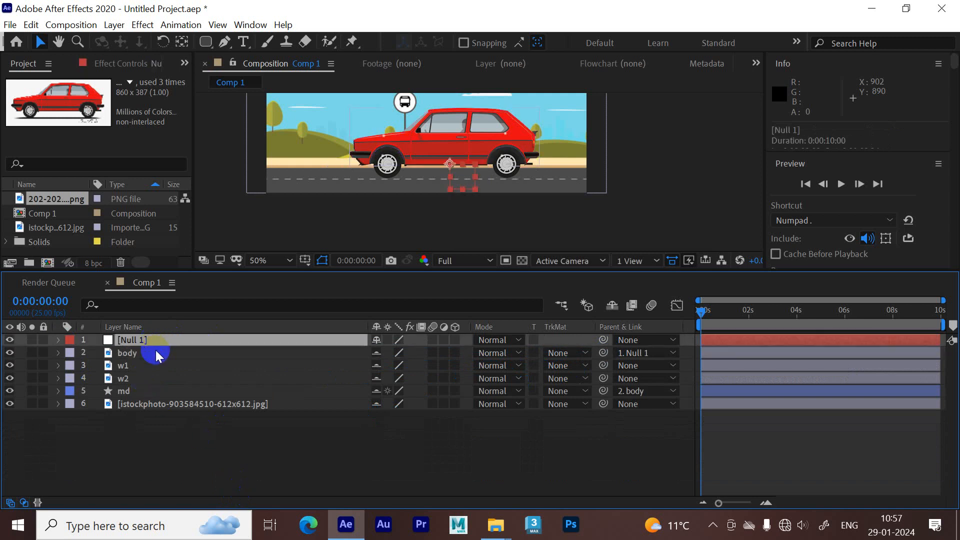
# Reveal the body layer's rotation, test it at 5°, and undo the rotation change.
pyautogui.click(155, 350)
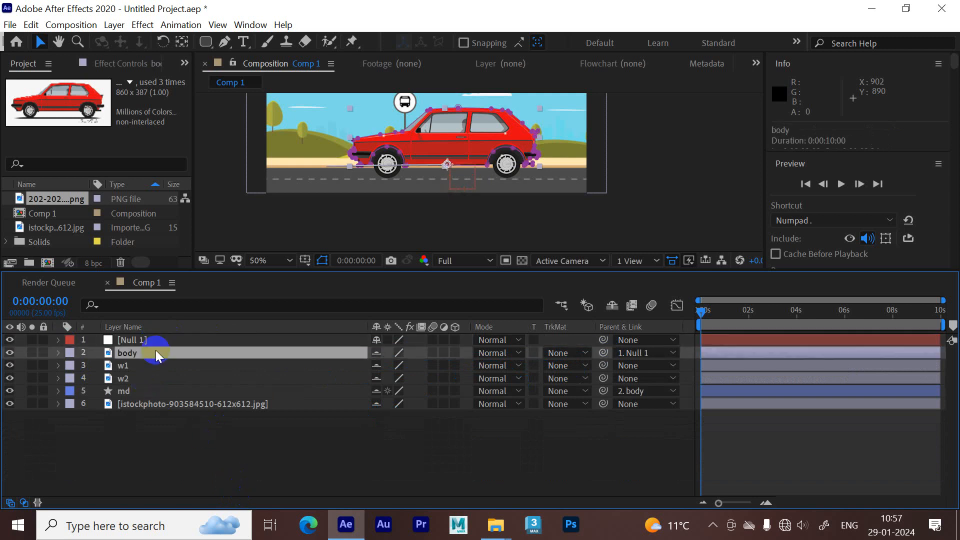
pyautogui.press('r')
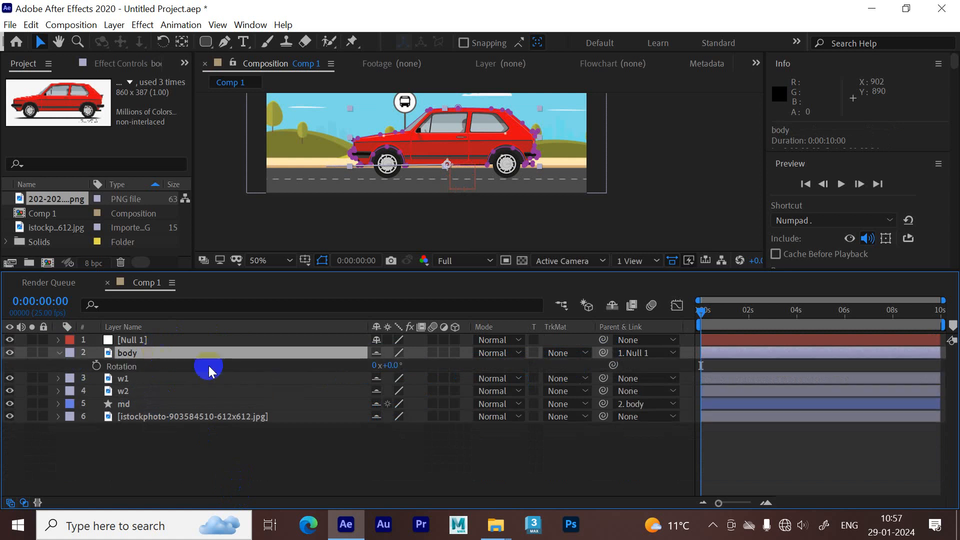
pyautogui.moveTo(387, 365)
pyautogui.mouseDown()
pyautogui.moveTo(382, 359)
pyautogui.moveTo(401, 378)
pyautogui.mouseUp()
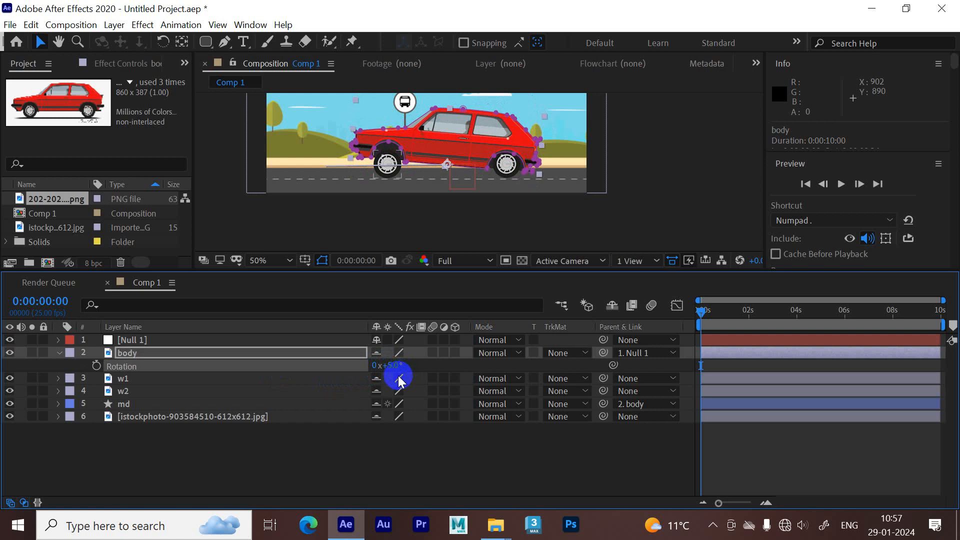
pyautogui.hotkey('ctrl', 'z')
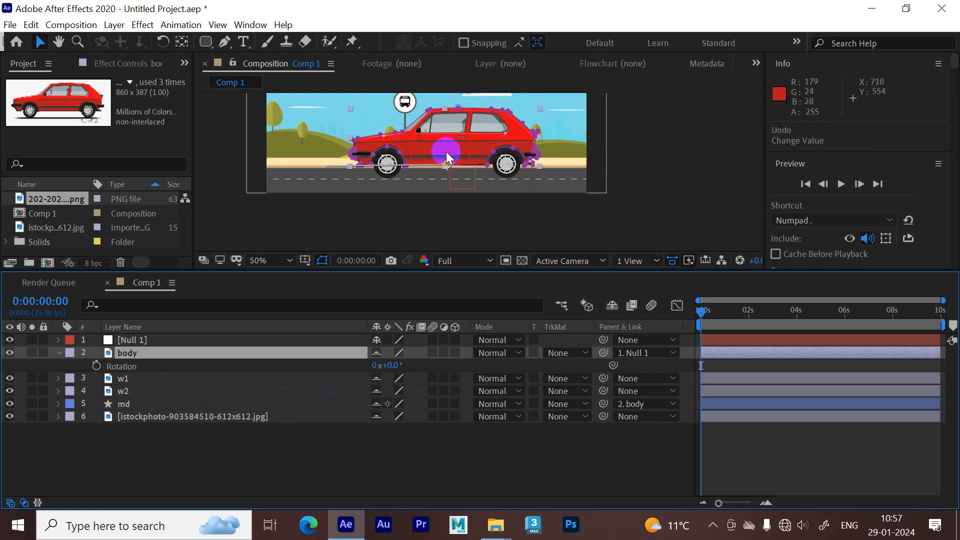
# Parent both wheel layers, w1 and w2, to Null 1 with the parent pick whip.
pyautogui.click(186, 378)
pyautogui.keyDown('shift'); pyautogui.click(184, 390); pyautogui.keyUp('shift')
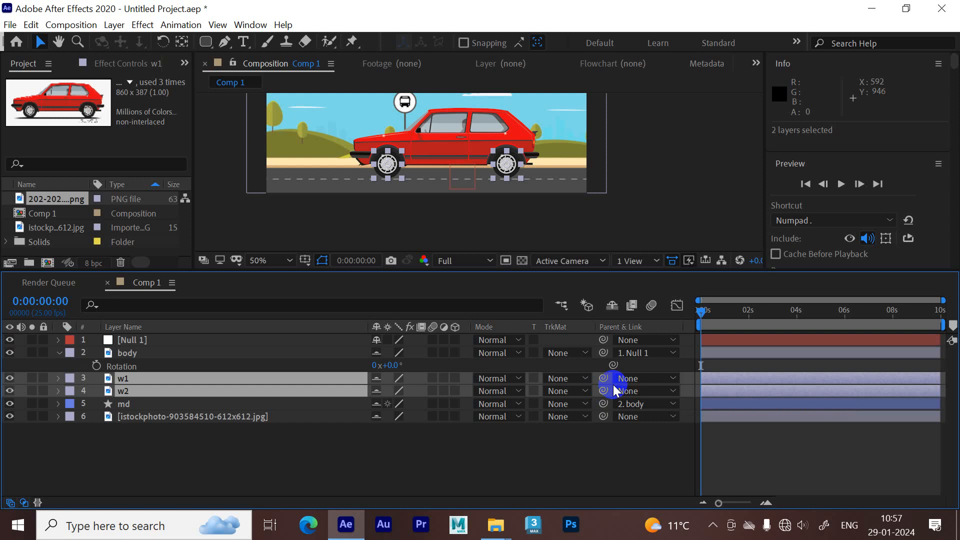
pyautogui.moveTo(605, 393); pyautogui.dragTo(184, 343)
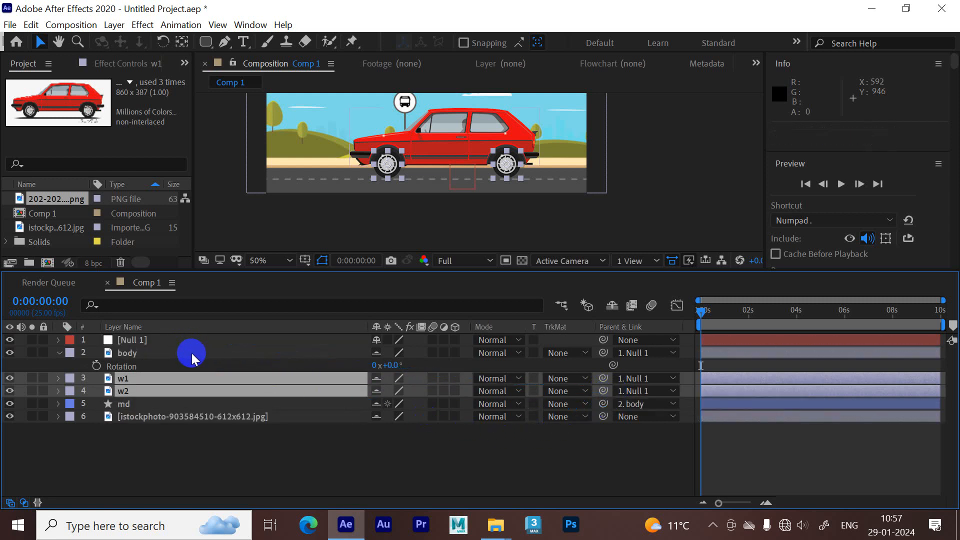
# Reveal the position property of Null 1 and the rotation properties of w1 and w2 in the timeline.
pyautogui.click(188, 338)
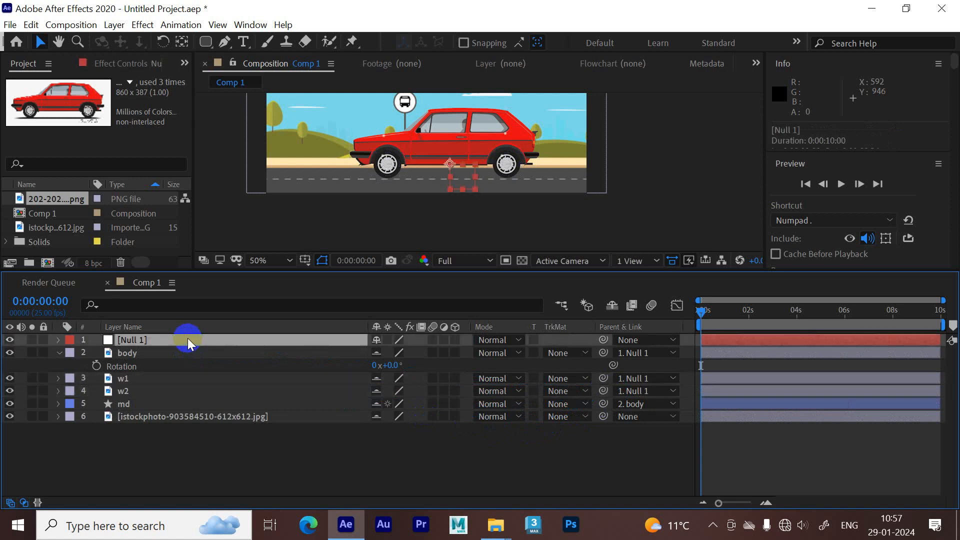
pyautogui.press('p')
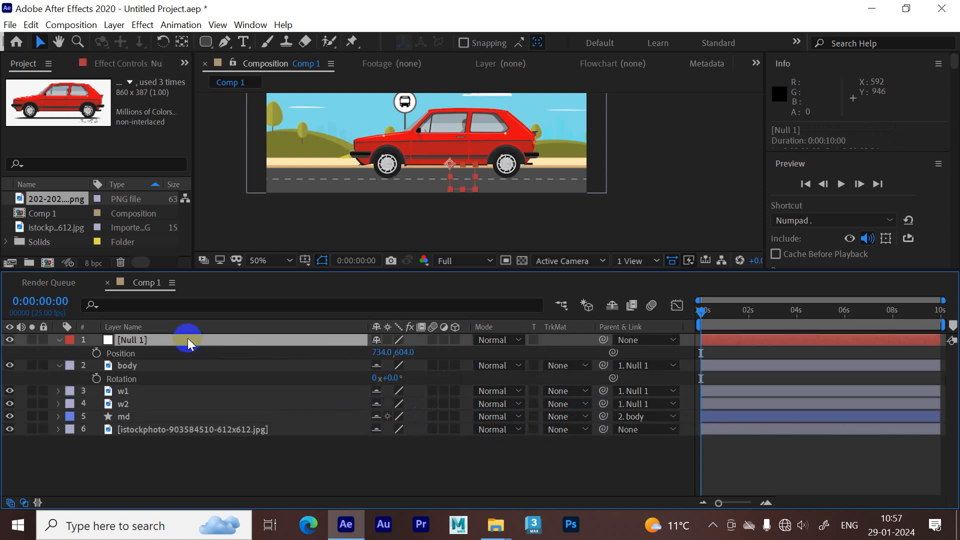
pyautogui.click(156, 389)
pyautogui.keyDown('ctrl'); pyautogui.click(151, 401); pyautogui.keyUp('ctrl')
pyautogui.press('r')
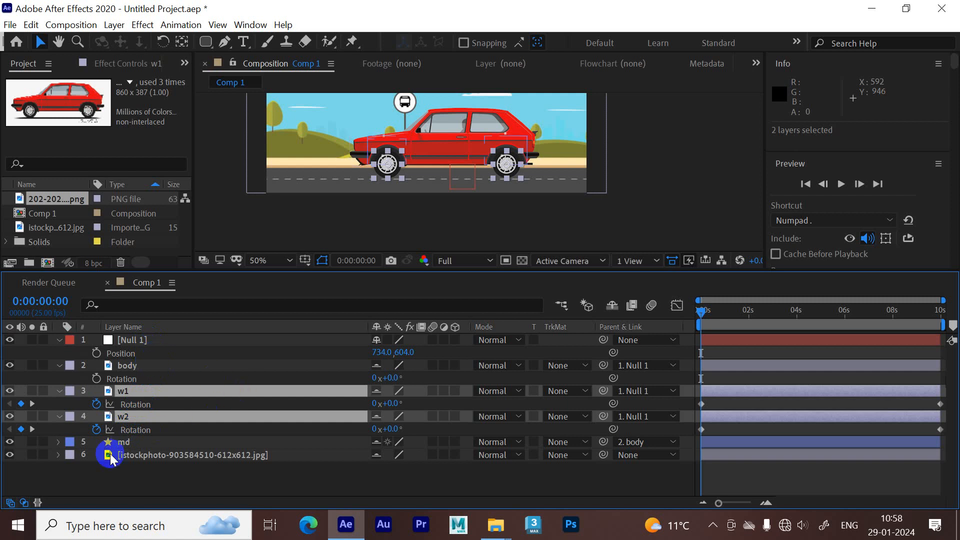
# Remove the rotation keyframes from w1 and w2 and select Null 1's position property.
pyautogui.click(95, 404)
pyautogui.click(95, 426)
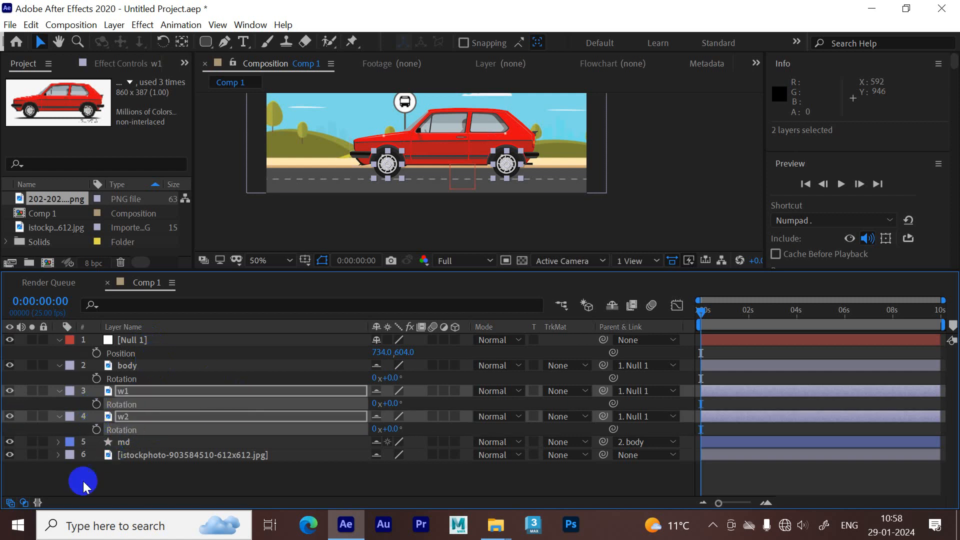
pyautogui.click(144, 354)
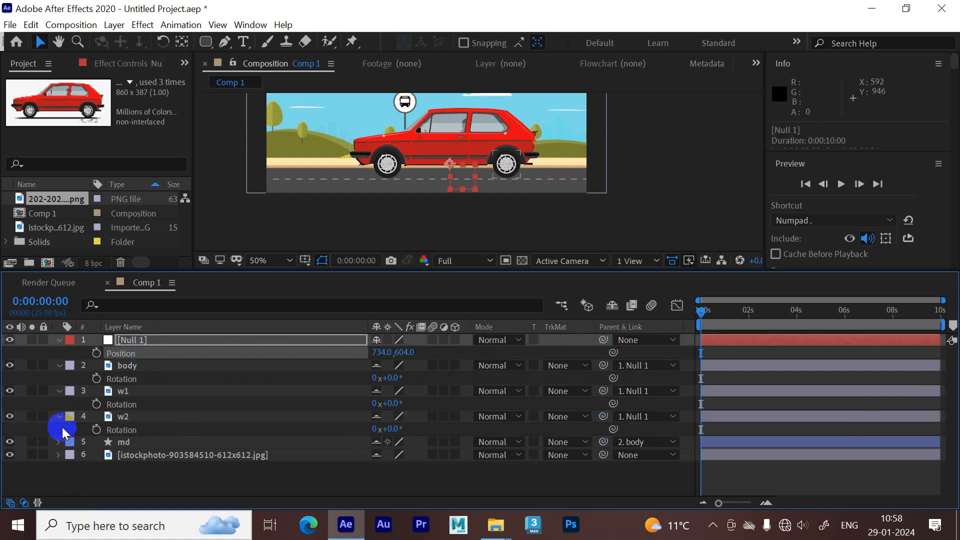
# Link the rotations of w1 and w2 to Null 1's position, and test the link by moving the null to X 756.
pyautogui.moveTo(612, 430)
pyautogui.mouseDown()
pyautogui.moveTo(217, 380)
pyautogui.moveTo(161, 355)
pyautogui.mouseUp()
pyautogui.moveTo(613, 402); pyautogui.dragTo(198, 357)
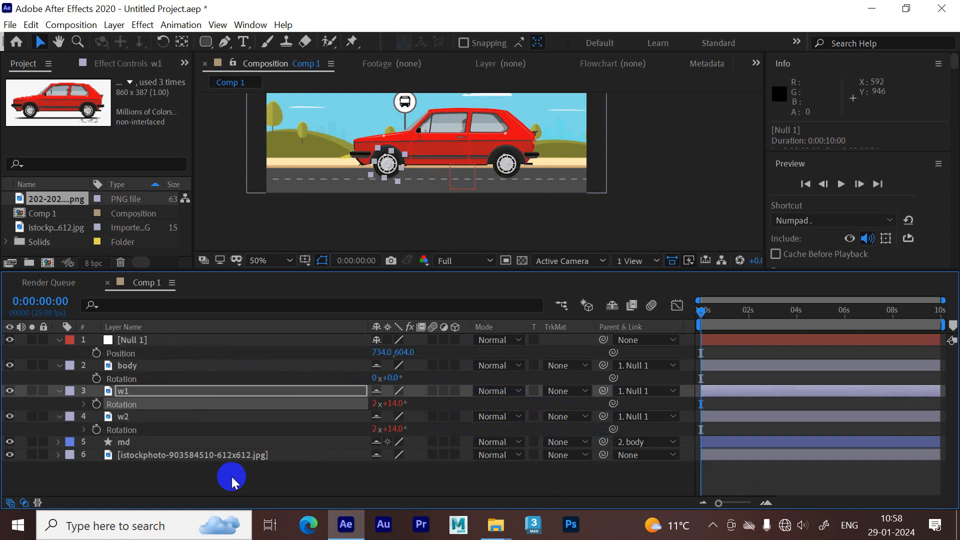
pyautogui.click(163, 340)
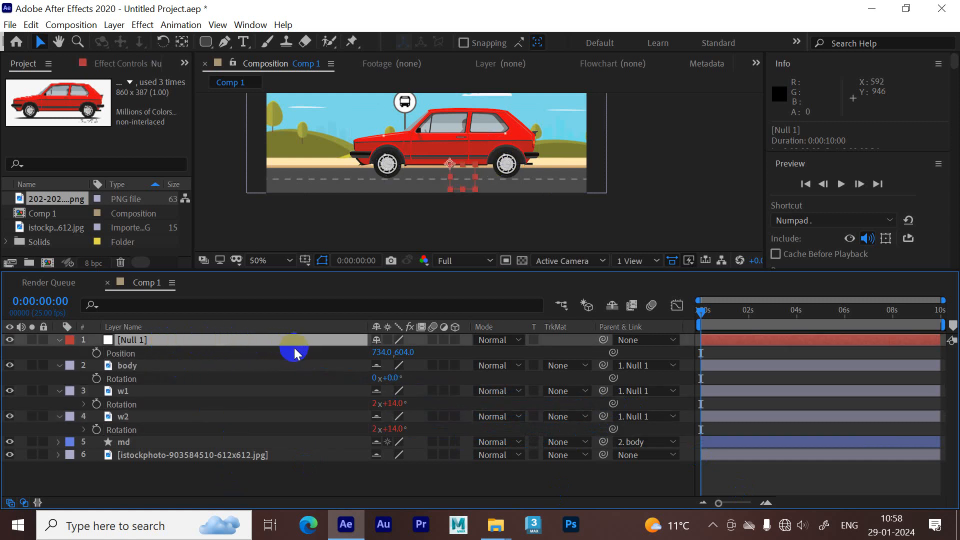
pyautogui.press('p')
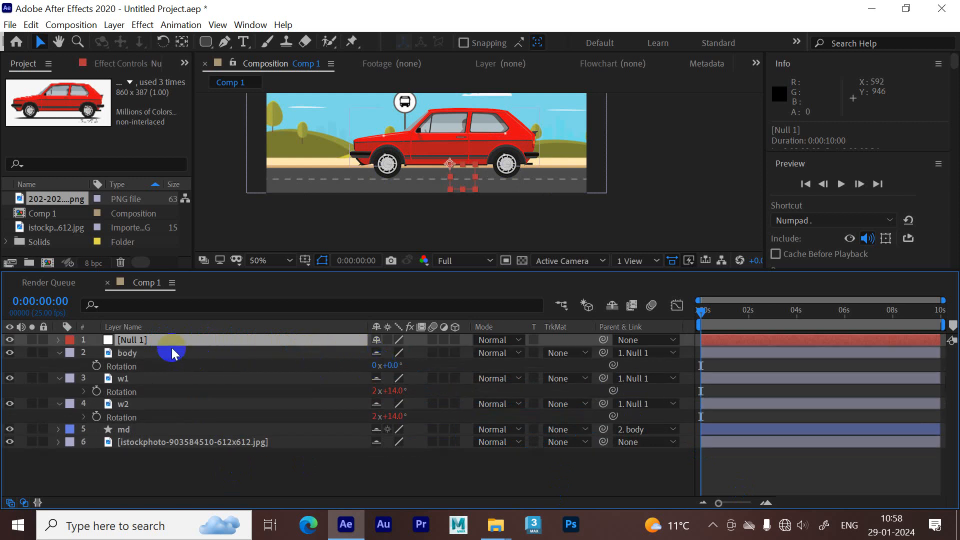
pyautogui.press('p')
pyautogui.moveTo(381, 351); pyautogui.dragTo(424, 383)
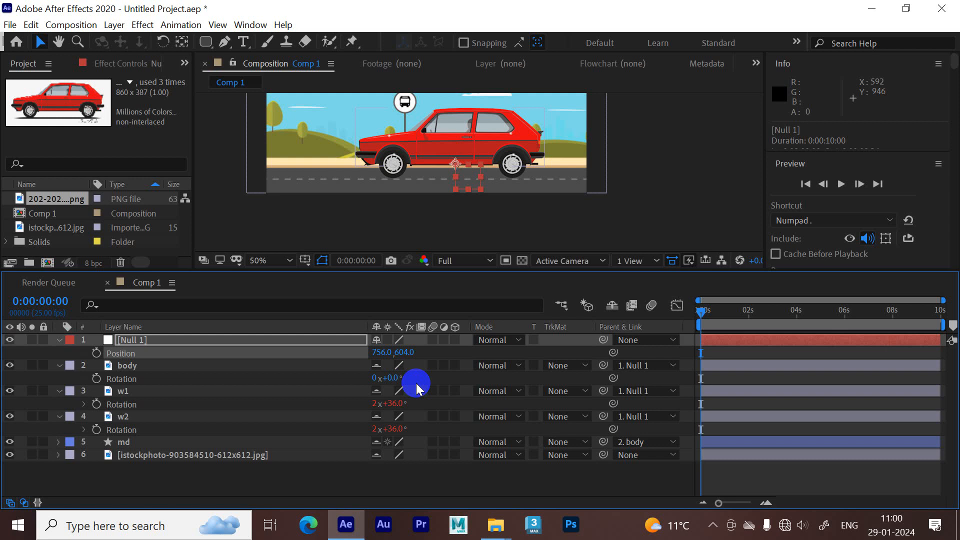
# Scale Null 1 down to 53% and move the car past the road's right edge to position 1310, 638.
pyautogui.click(134, 340)
pyautogui.press('Return')
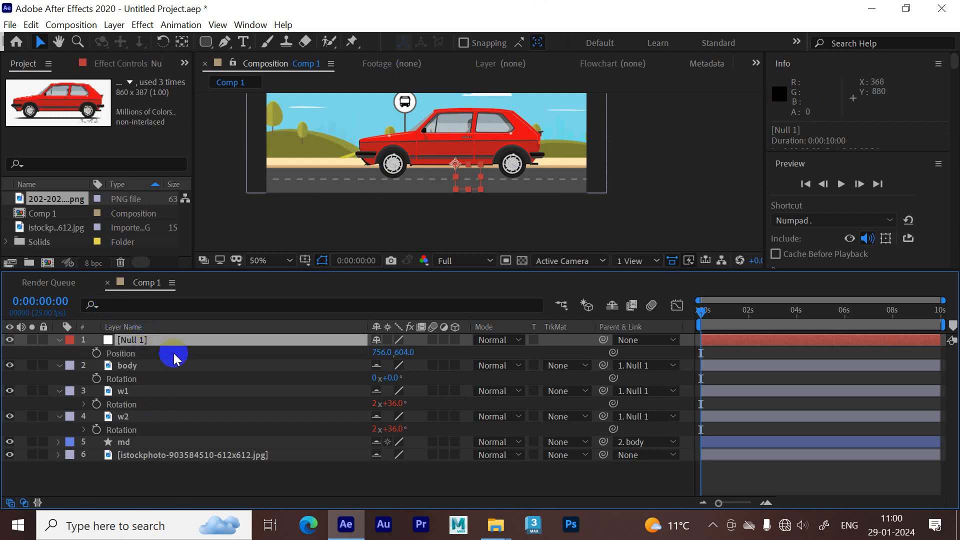
pyautogui.press('s')
pyautogui.moveTo(414, 353); pyautogui.dragTo(385, 358)
pyautogui.moveTo(470, 168); pyautogui.dragTo(593, 174)
# Set a position keyframe on Null 1 at 0:00:00:00 and scrub the timeline to check the car's movement.
pyautogui.click(706, 340)
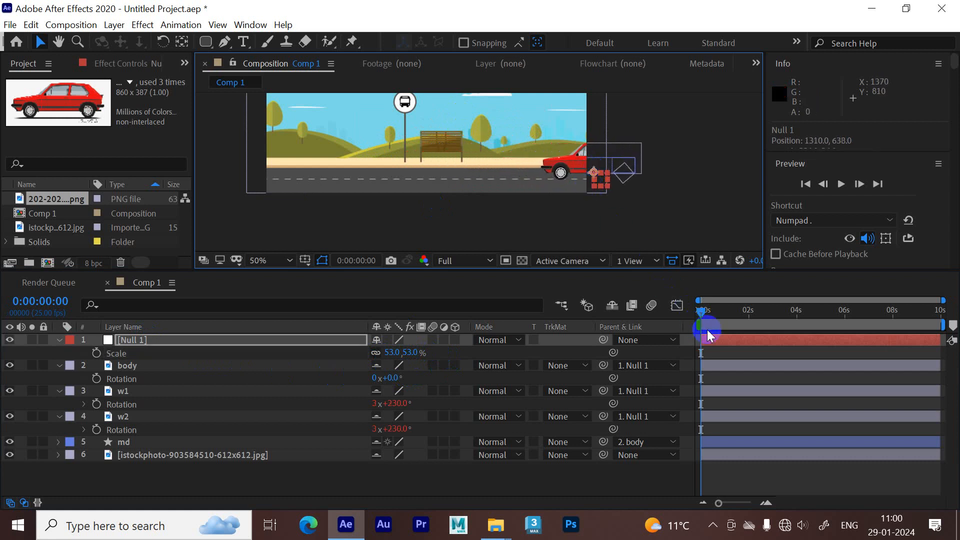
pyautogui.click(700, 309)
pyautogui.click(158, 350)
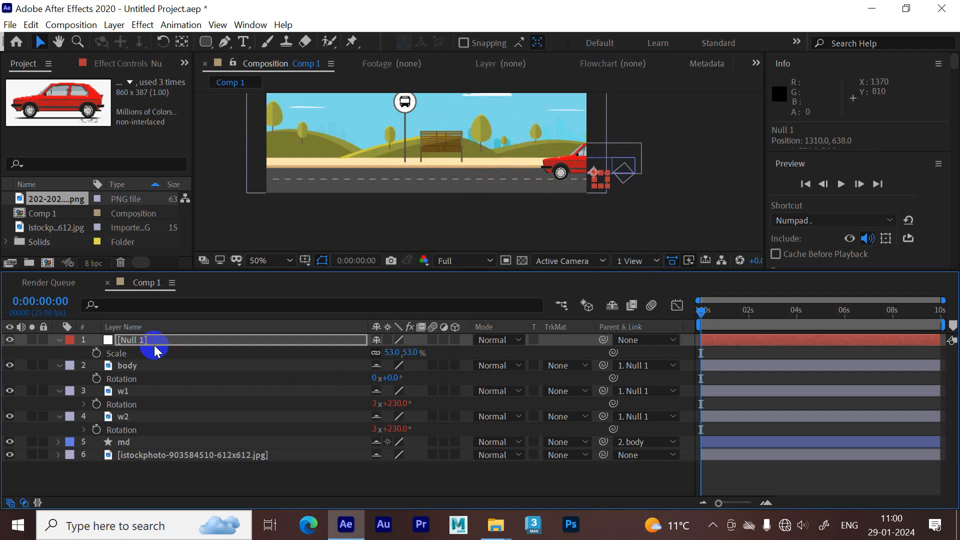
pyautogui.hotkey('alt', 'shift', 'p')
pyautogui.moveTo(705, 319); pyautogui.dragTo(773, 316)
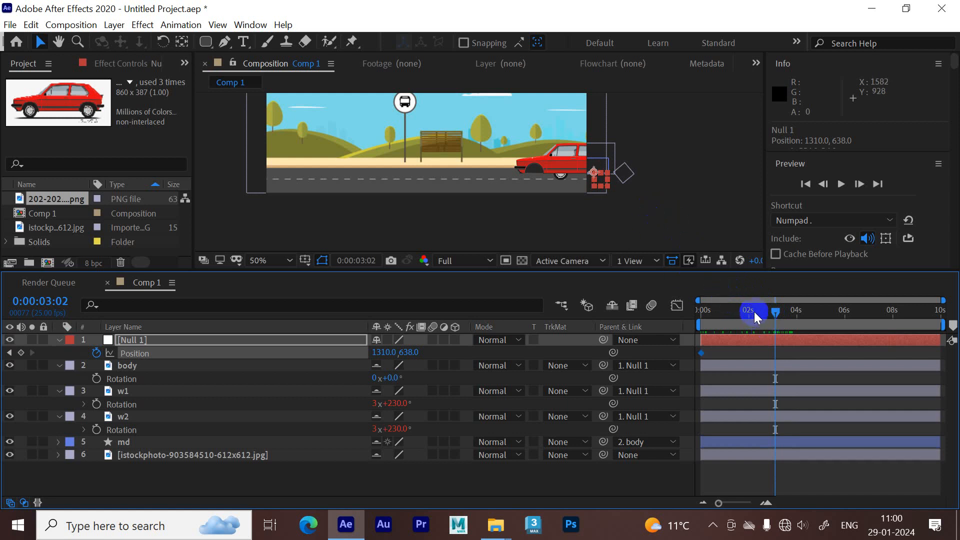
pyautogui.moveTo(770, 308); pyautogui.dragTo(685, 306)
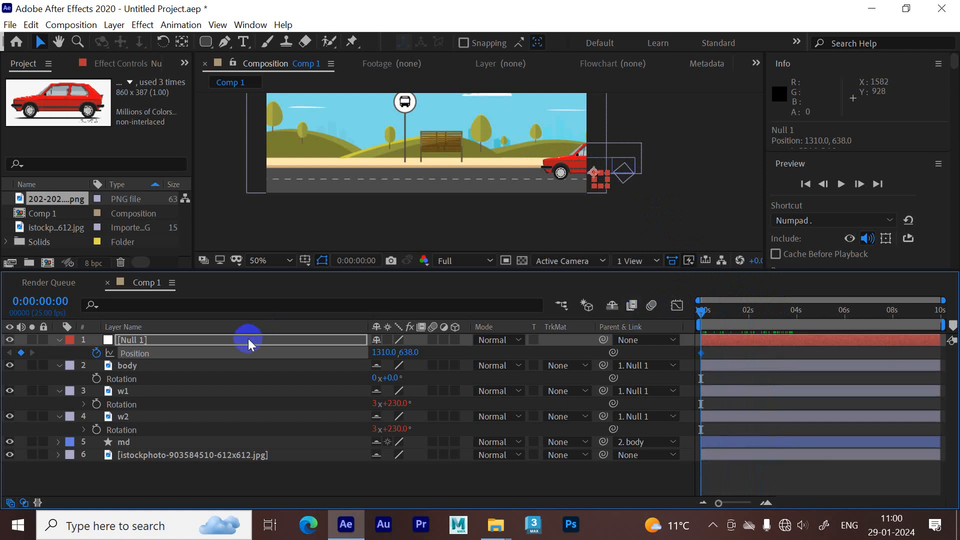
# Try moving Null 1 along the road to position 1206, 636, undo the move, and look closer at the car.
pyautogui.moveTo(595, 176); pyautogui.dragTo(578, 176)
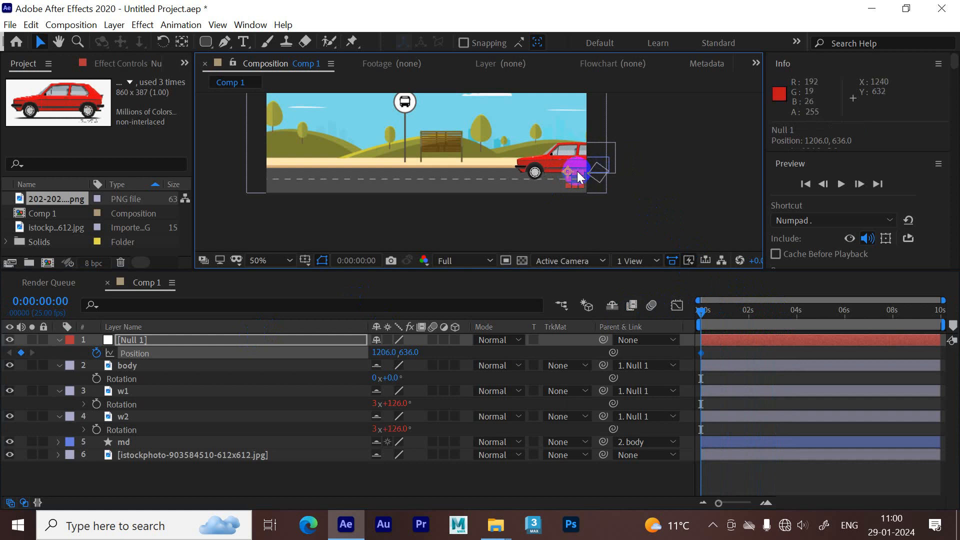
pyautogui.hotkey('ctrl', 'z')
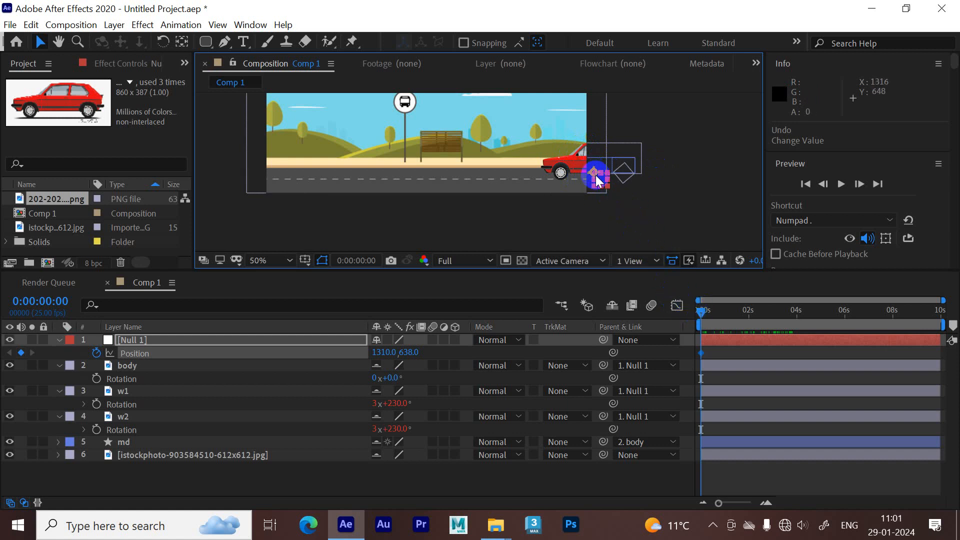
pyautogui.press('/')
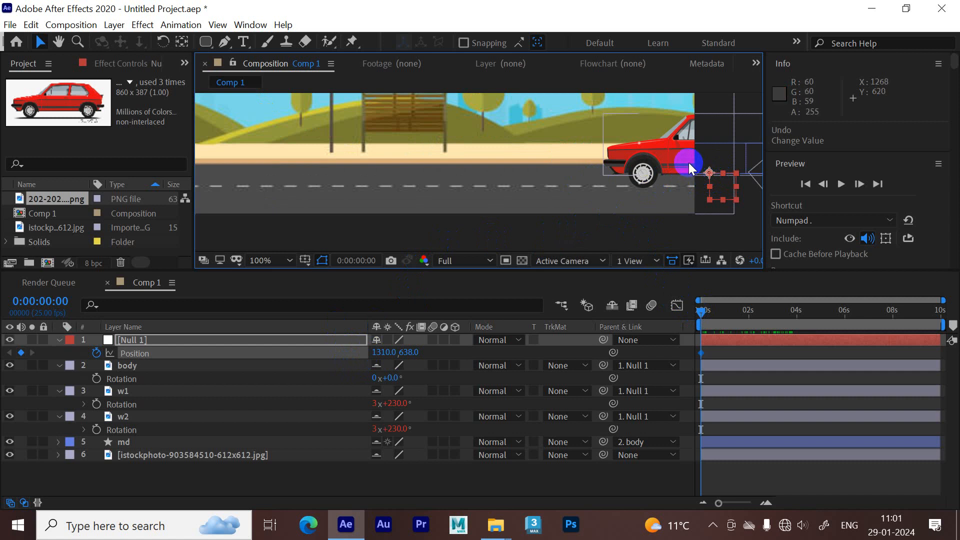
pyautogui.click(702, 316)
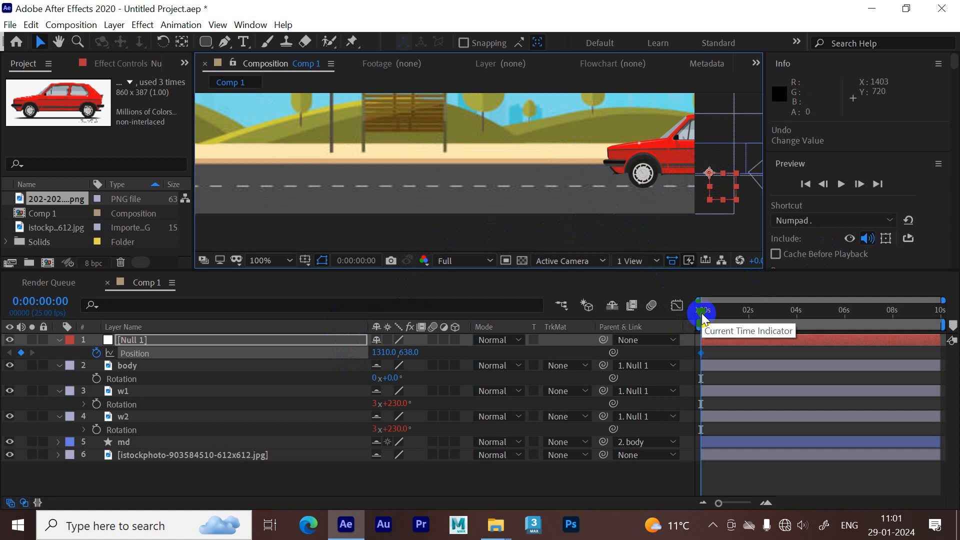
pyautogui.moveTo(702, 315); pyautogui.dragTo(662, 323)
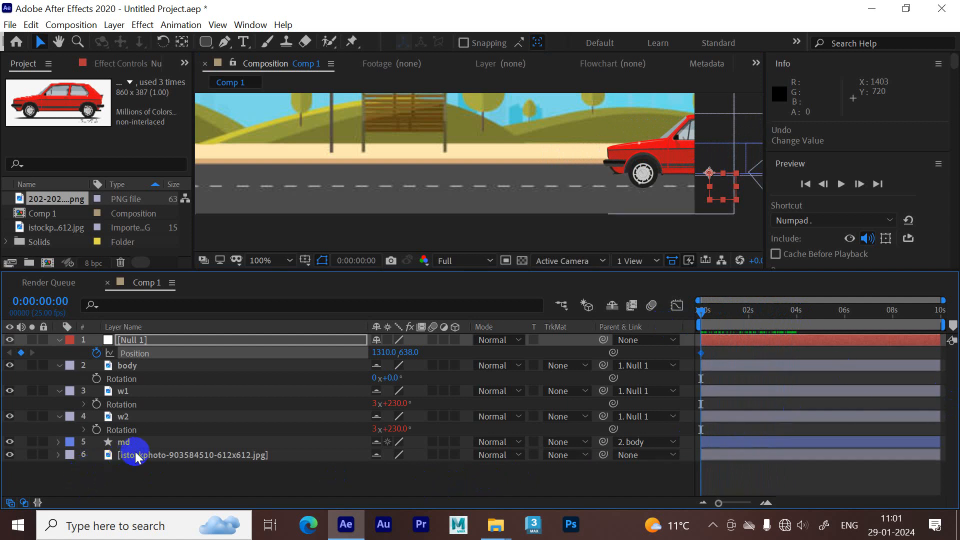
# Reveal the body layer's position property and remove its leftover position keyframes.
pyautogui.click(147, 367)
pyautogui.press('p')
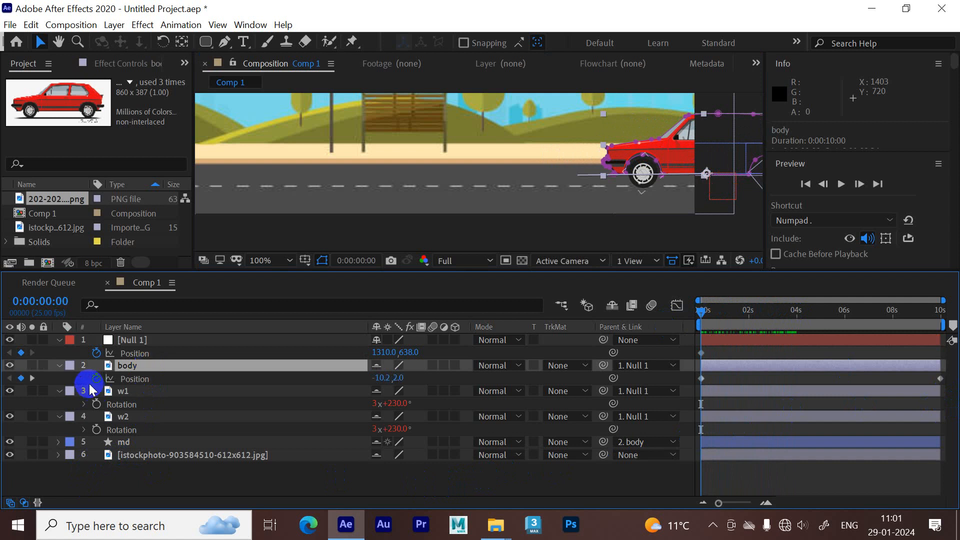
pyautogui.click(95, 380)
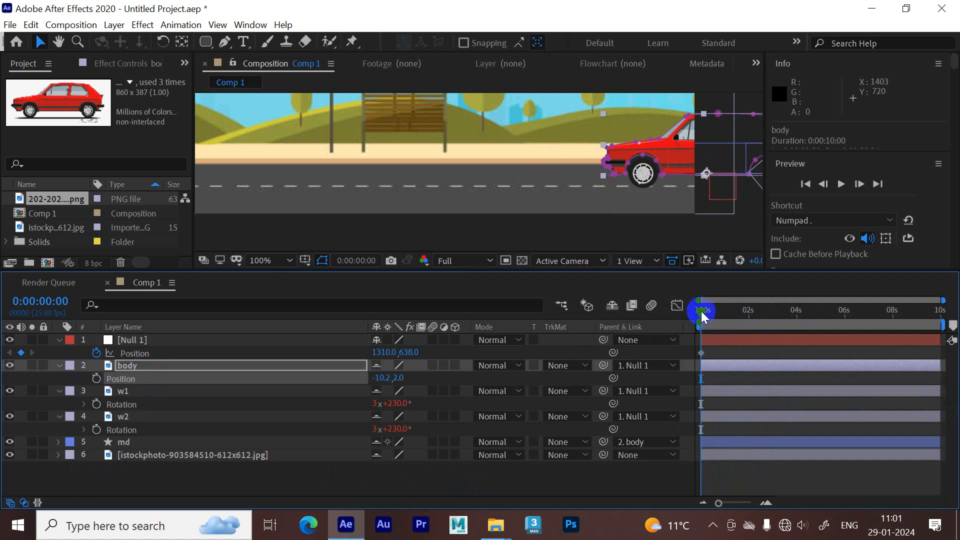
# At 0:00:03:17, keyframe Null 1's X position at 838 so the car drives into the scene.
pyautogui.moveTo(700, 314); pyautogui.dragTo(785, 316)
pyautogui.moveTo(702, 176); pyautogui.dragTo(690, 174)
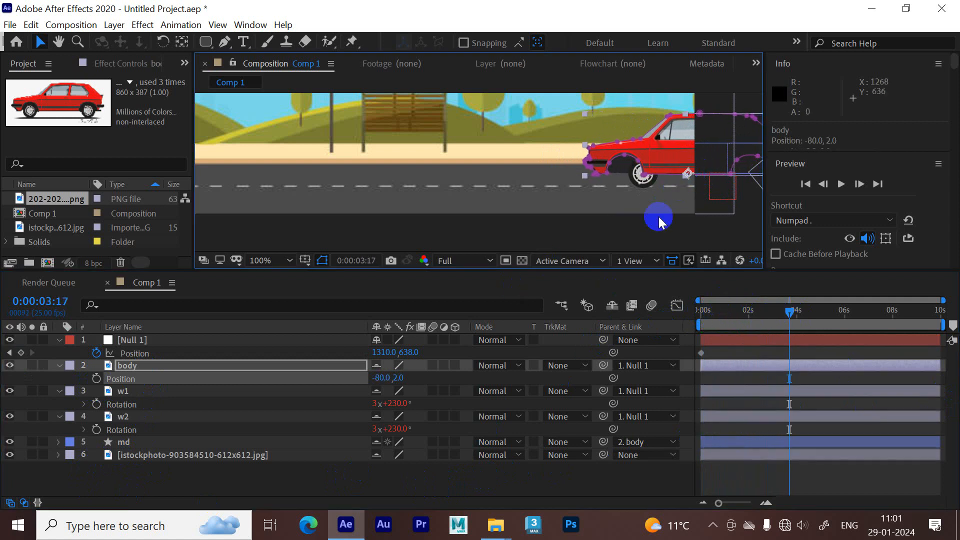
pyautogui.hotkey('ctrl', 'z')
pyautogui.moveTo(381, 352); pyautogui.dragTo(21, 345)
# Add a holding position keyframe to Null 1 at 0:00:05:19 so the car stays parked.
pyautogui.moveTo(787, 309); pyautogui.dragTo(839, 314)
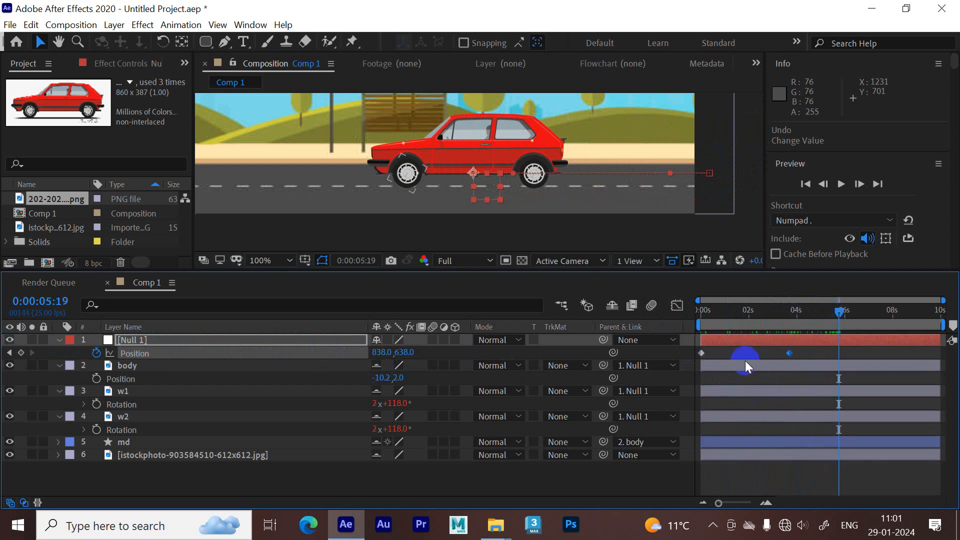
pyautogui.click(788, 352)
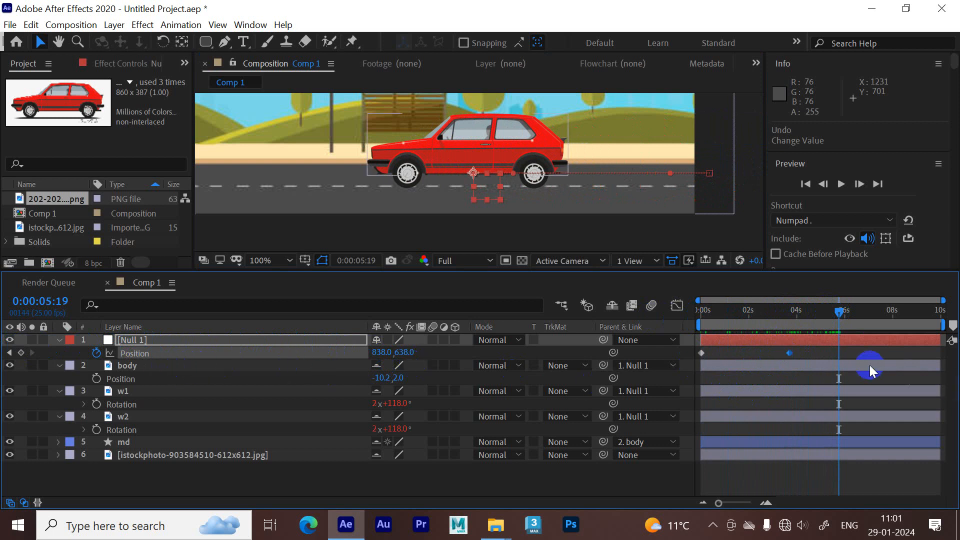
pyautogui.click(21, 353)
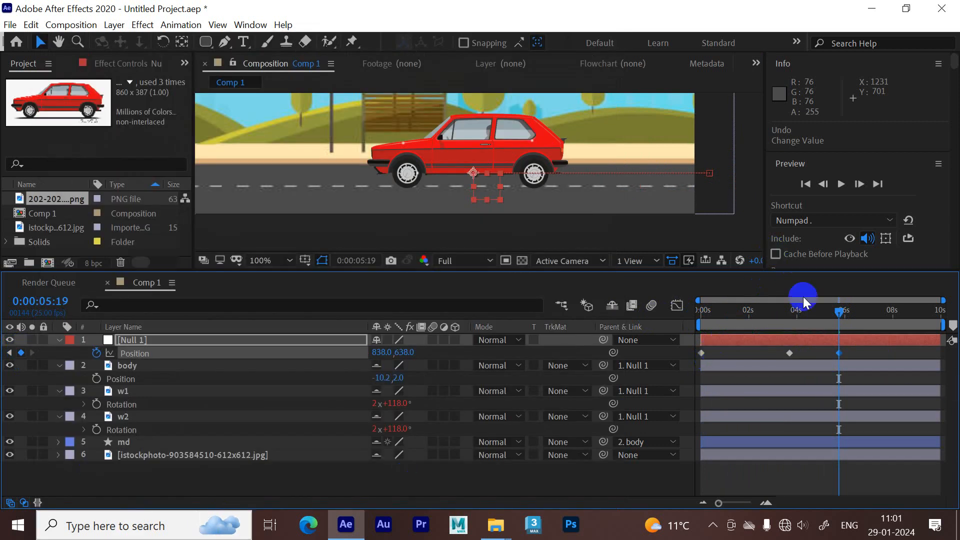
# At 0:00:09:24, set Null 1's X position to -310 so the car leaves the scene, and preview the animation.
pyautogui.moveTo(838, 309); pyautogui.dragTo(939, 324)
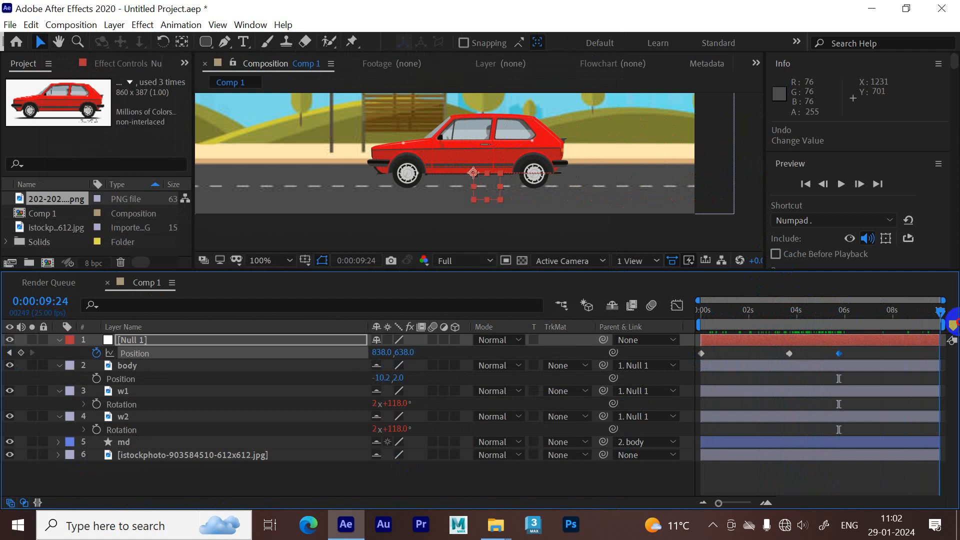
pyautogui.moveTo(380, 355); pyautogui.dragTo(53, 339)
pyautogui.press('h')
pyautogui.moveTo(375, 199); pyautogui.dragTo(555, 194)
pyautogui.scroll(-1, 610, 218)
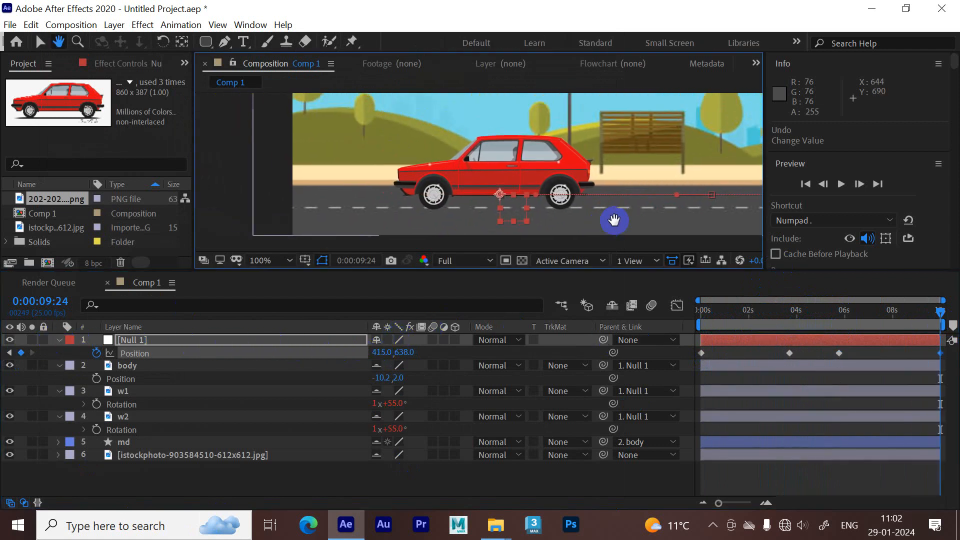
pyautogui.press('v')
pyautogui.scroll(-1, 580, 219)
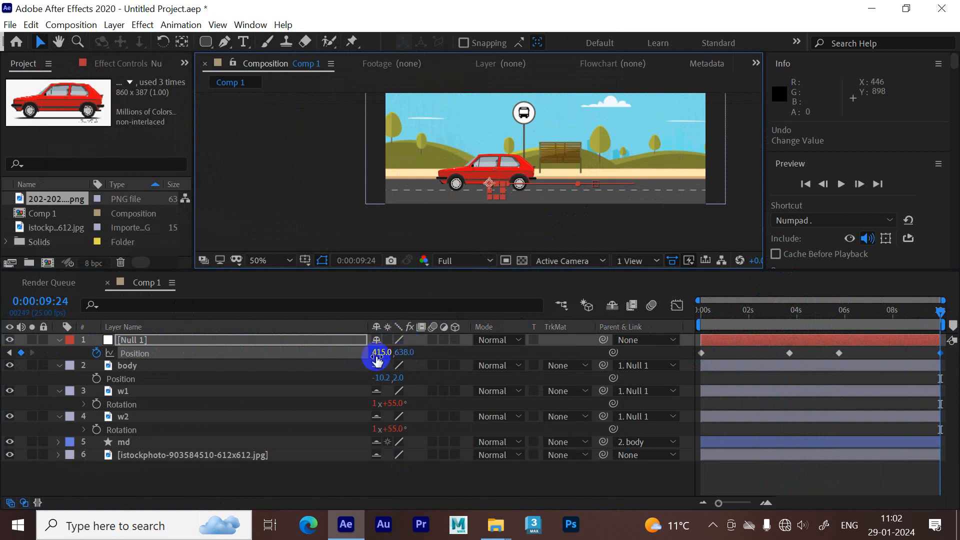
pyautogui.moveTo(380, 352); pyautogui.dragTo(2, 334)
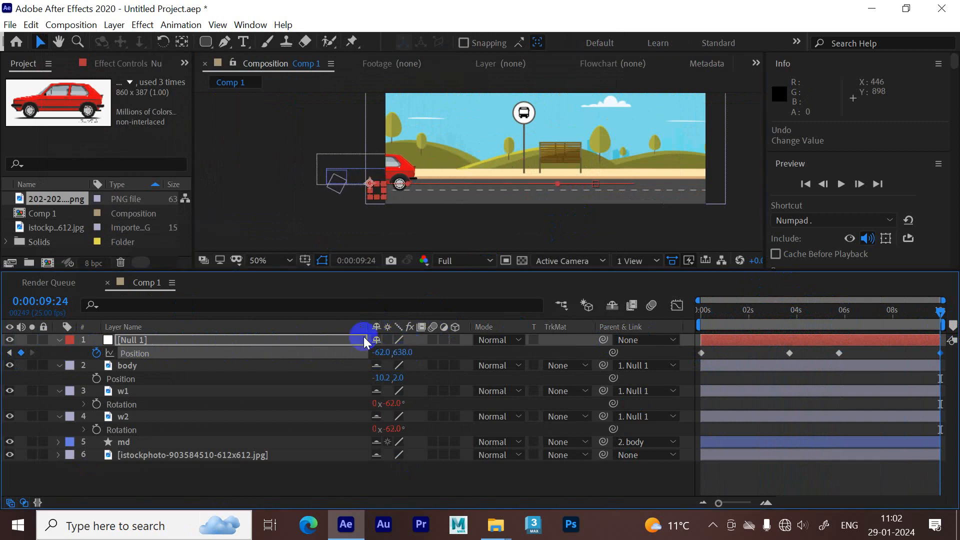
pyautogui.moveTo(381, 353); pyautogui.dragTo(805, 353)
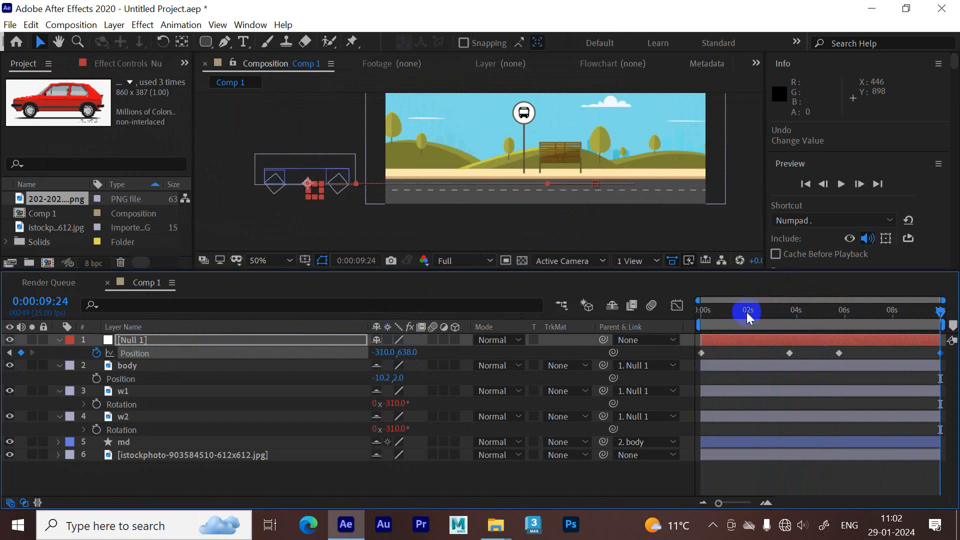
pyautogui.press('space')
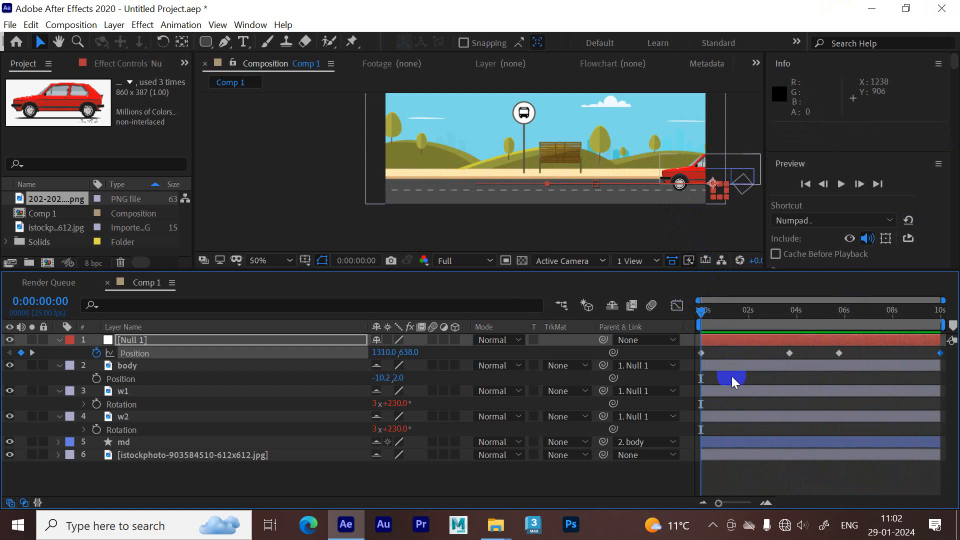
# Apply Easy Ease to the first three position keyframes of Null 1.
pyautogui.click(849, 352)
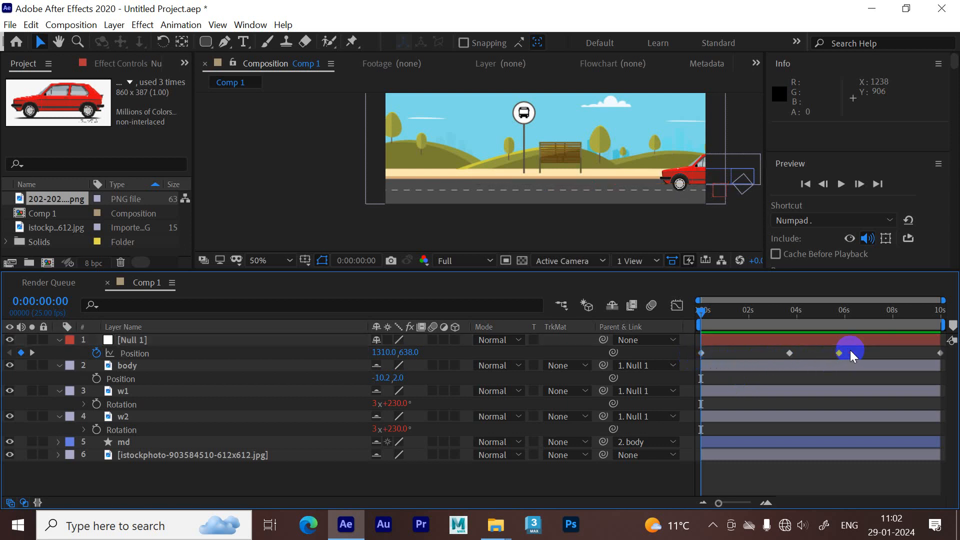
pyautogui.click(703, 353)
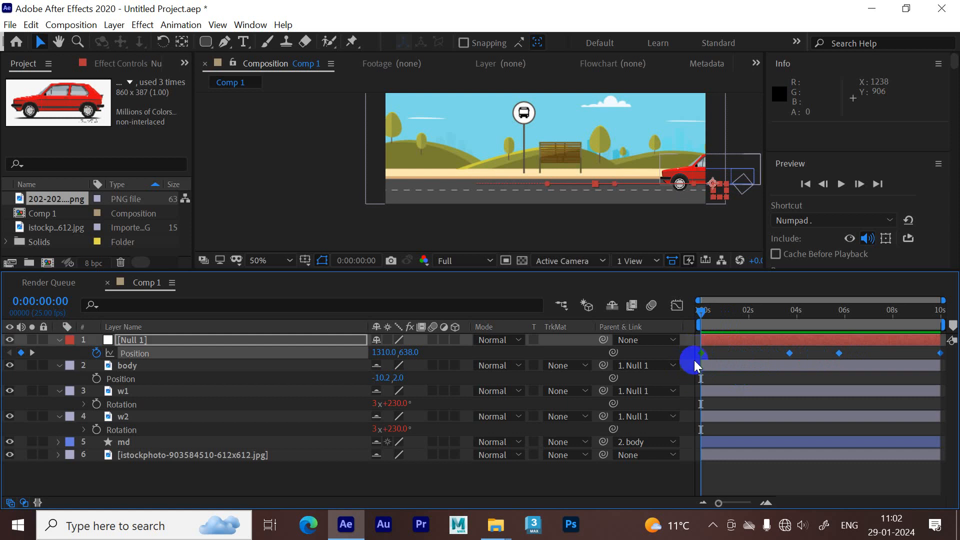
pyautogui.click(700, 354)
pyautogui.click(701, 354)
pyautogui.click(706, 353)
pyautogui.click(713, 350)
pyautogui.moveTo(853, 351); pyautogui.dragTo(701, 354)
pyautogui.rightClick(790, 353)
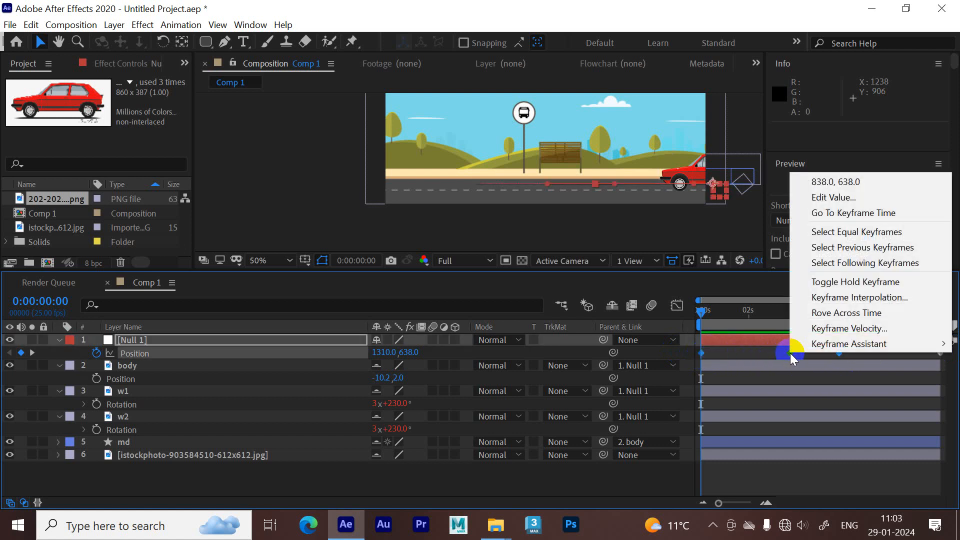
pyautogui.click(818, 346)
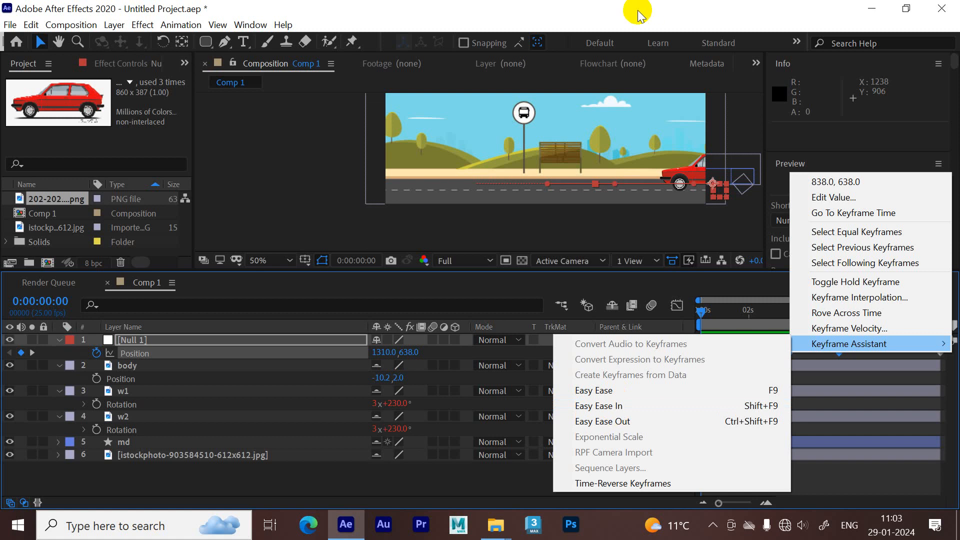
pyautogui.click(593, 390)
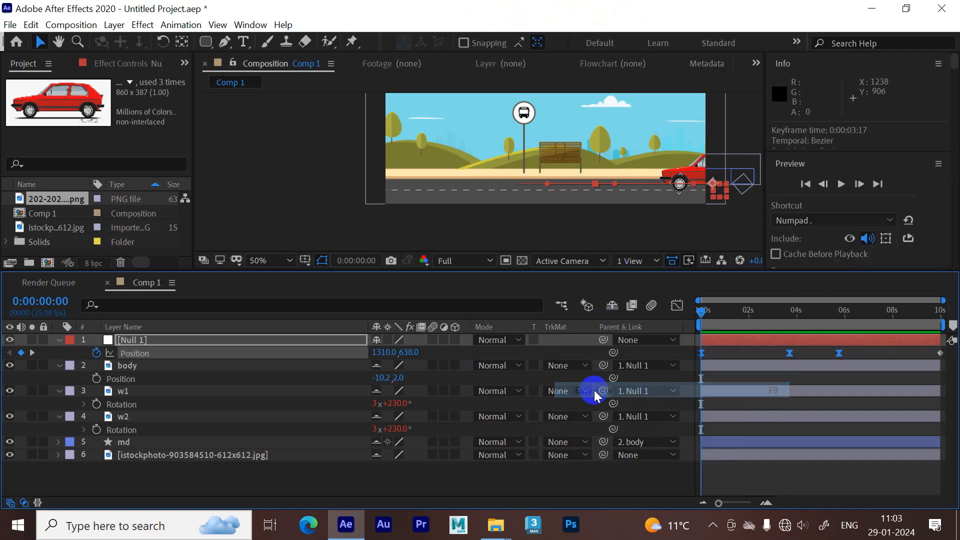
# Examine Null 1's position curve in the Graph Editor and preview the eased car animation.
pyautogui.click(676, 306)
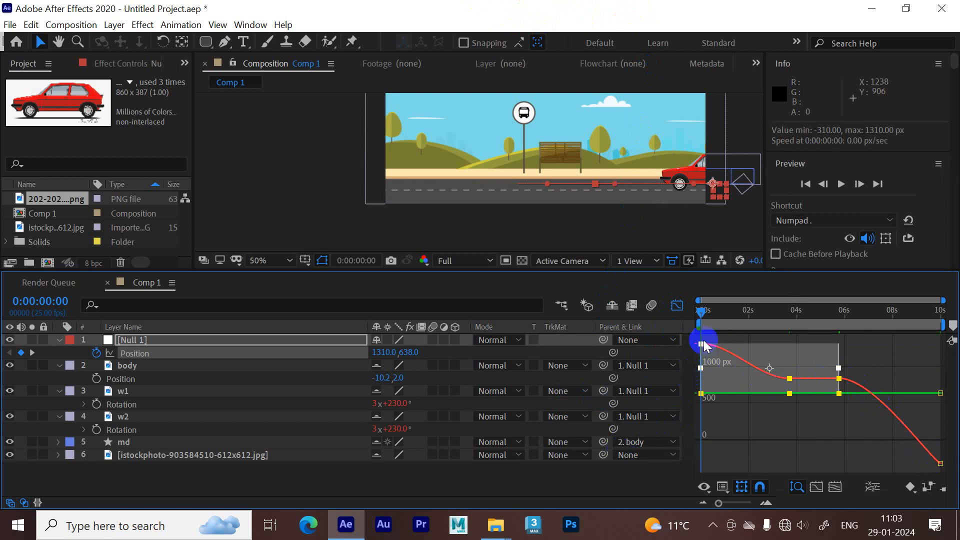
pyautogui.click(677, 305)
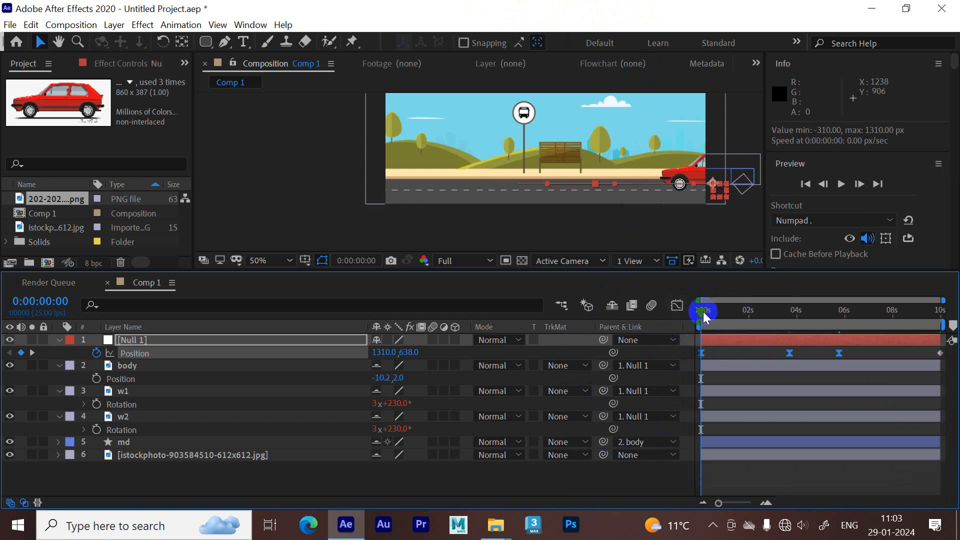
pyautogui.press('space')
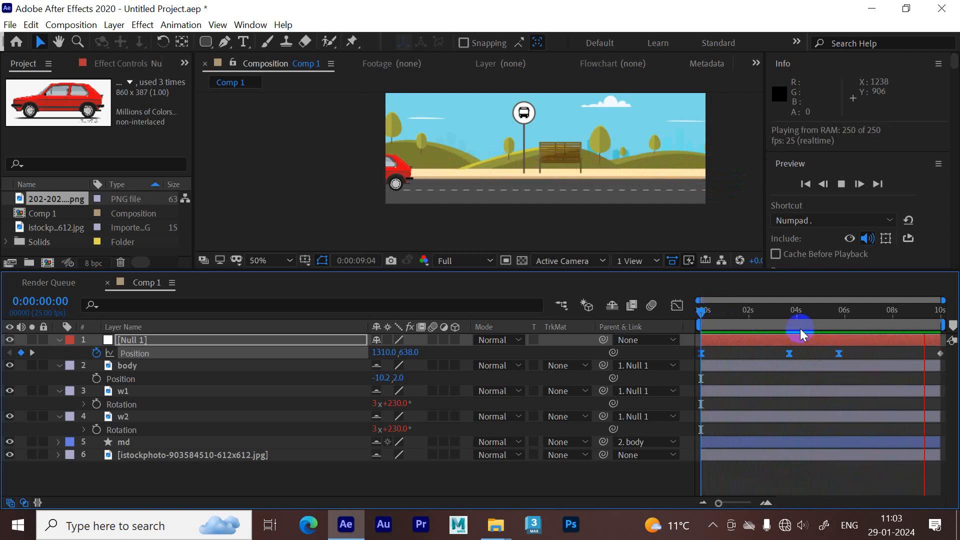
# Start rotation keyframing on the body layer at 0:00:03:15, two frames before the car's stopping keyframe.
pyautogui.click(772, 313)
pyautogui.moveTo(772, 313); pyautogui.dragTo(791, 315)
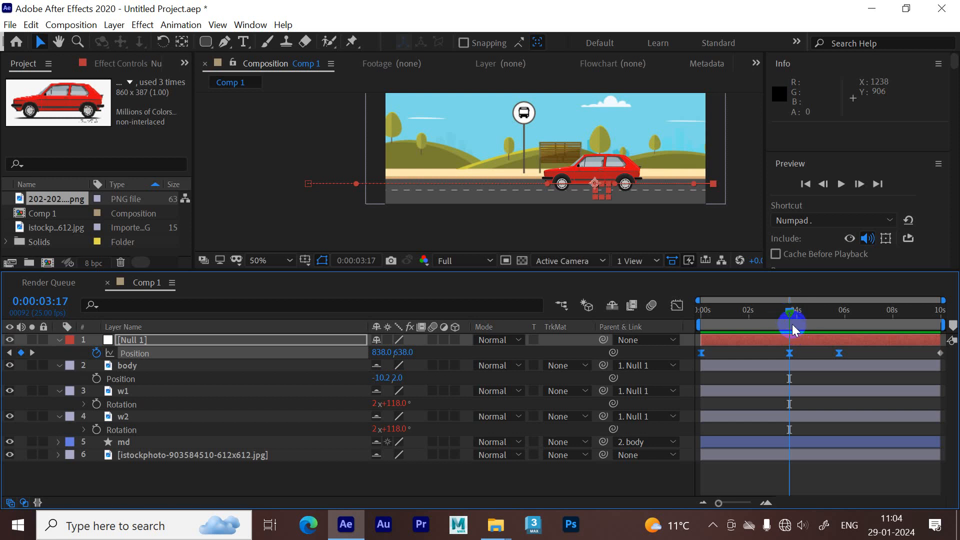
pyautogui.click(156, 366)
pyautogui.press('r')
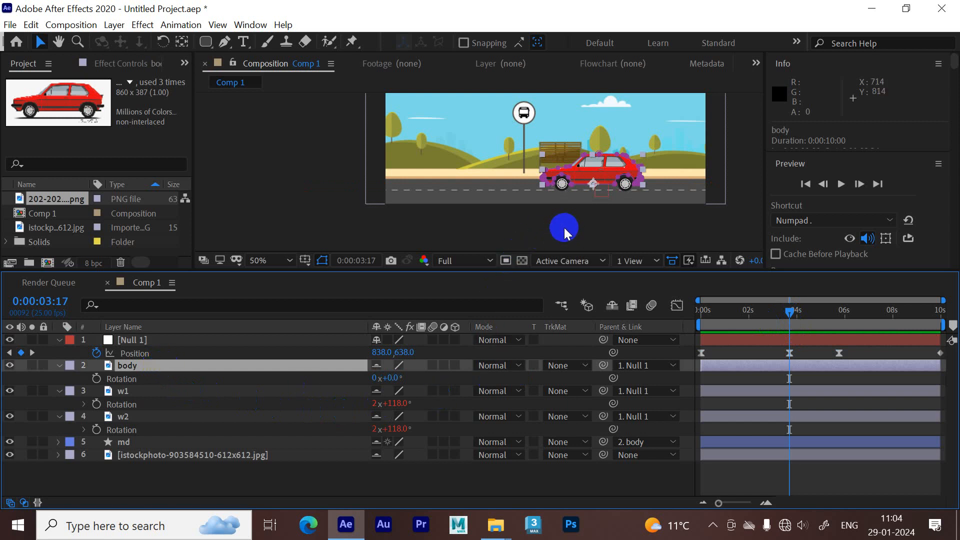
pyautogui.press('pageup')
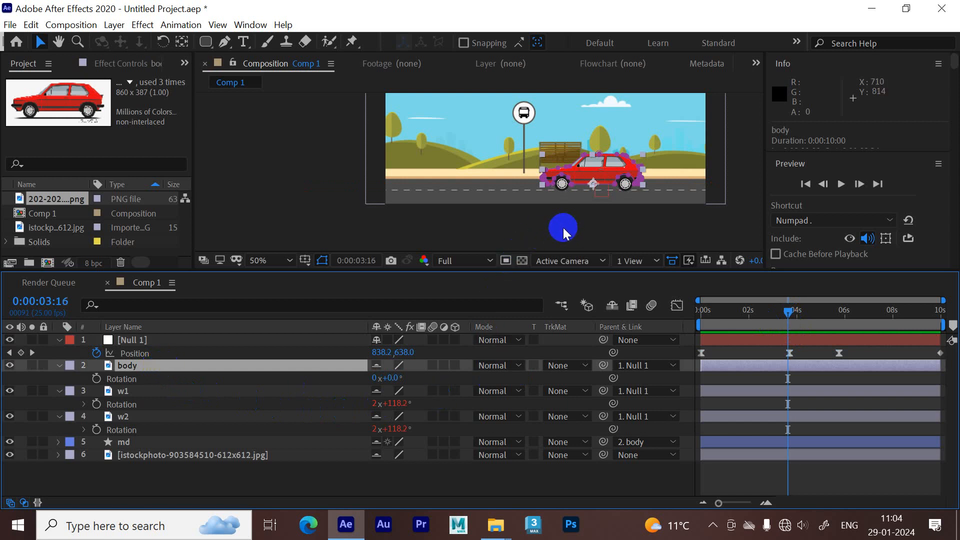
pyautogui.press('pageup')
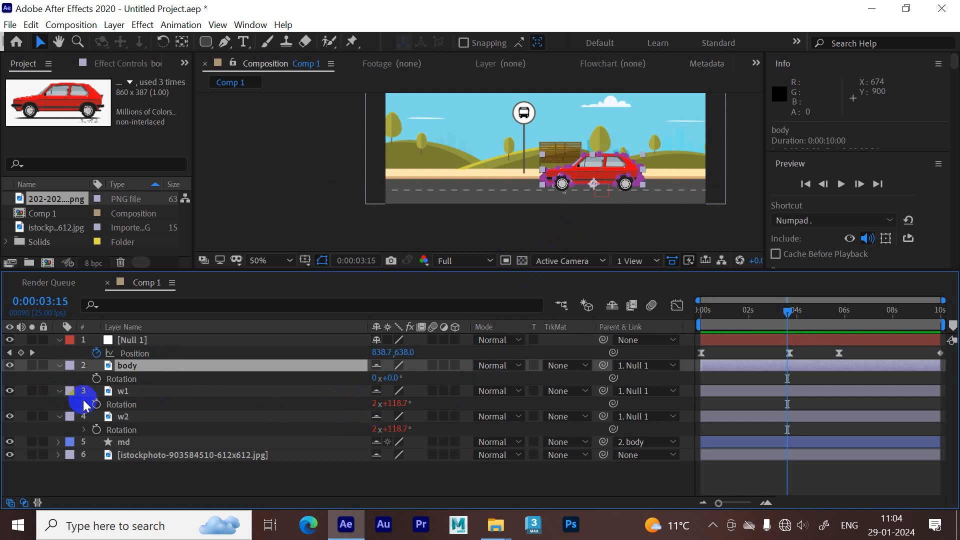
pyautogui.click(97, 378)
# At 0:00:03:17, set the body layer's rotation to -2°.
pyautogui.moveTo(789, 313); pyautogui.dragTo(791, 338)
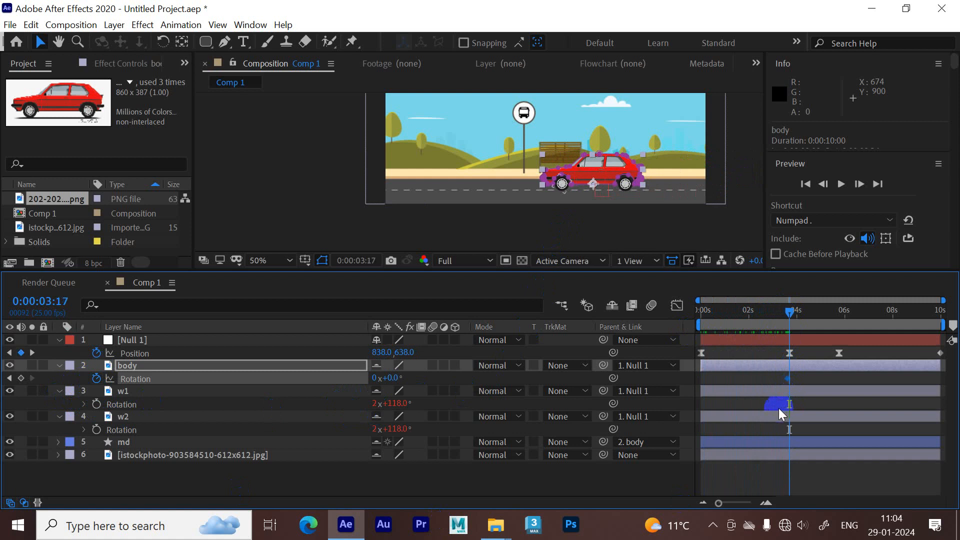
pyautogui.moveTo(397, 383); pyautogui.dragTo(395, 378)
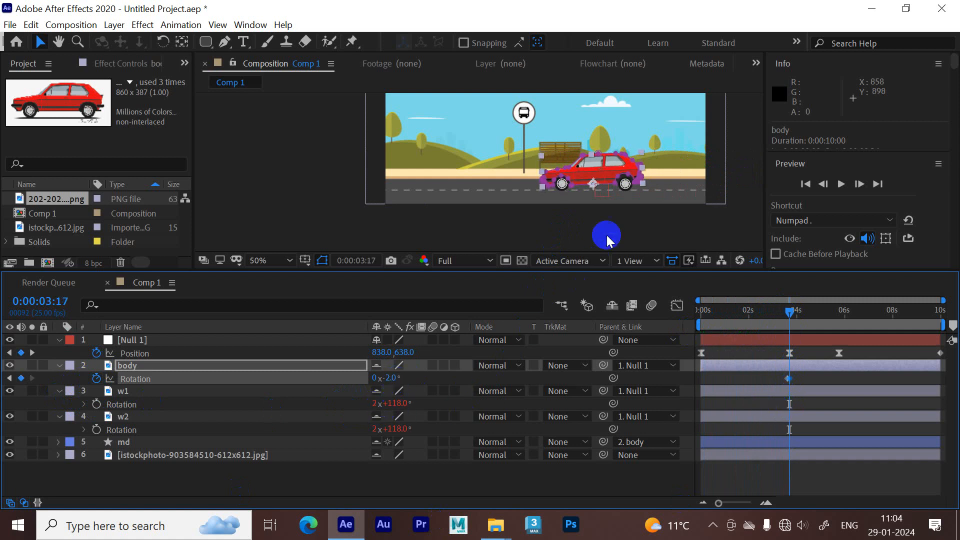
pyautogui.scroll(2, 612, 190)
pyautogui.moveTo(621, 188); pyautogui.dragTo(398, 211)
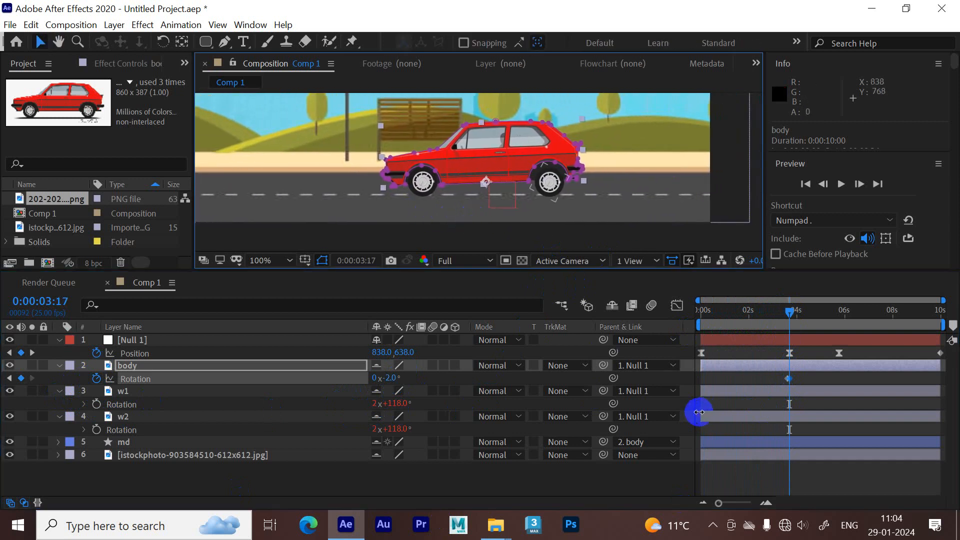
# At 0:00:03:19, set the body layer's rotation to 0°.
pyautogui.press('pagedown')
pyautogui.press('pagedown')
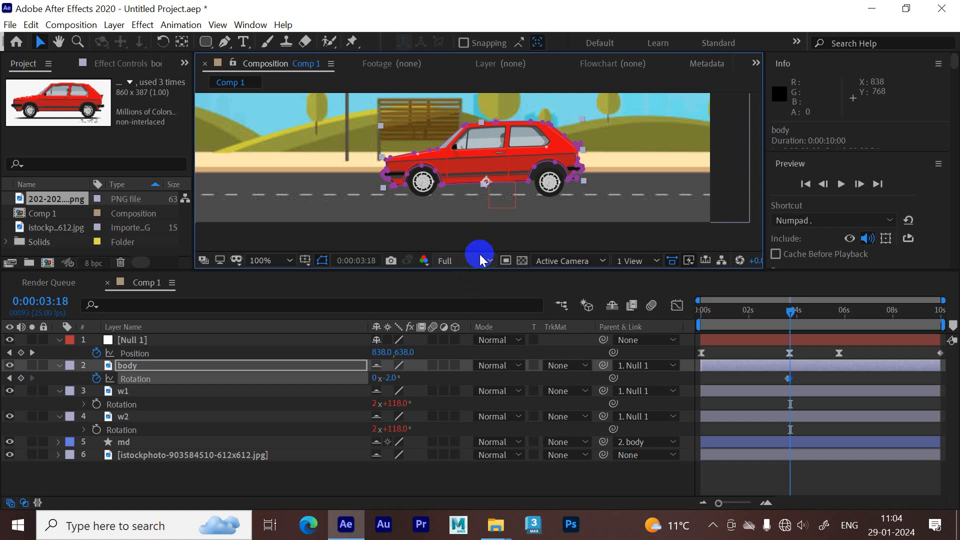
pyautogui.click(393, 378)
pyautogui.write('0')
pyautogui.press('Return')
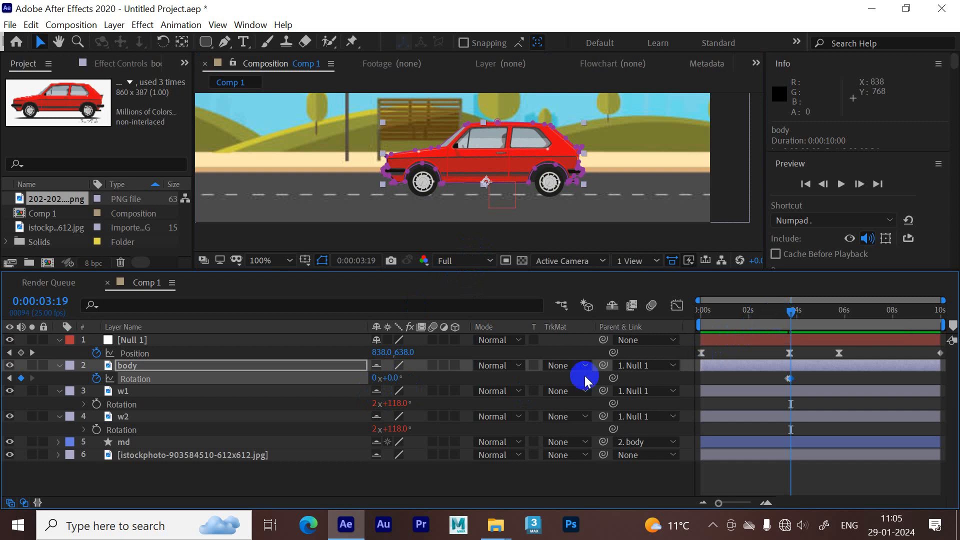
# Tilt the body slightly the opposite way at 0:00:03:19 and set its rotation to 0° at 0:00:03:21.
pyautogui.moveTo(393, 378); pyautogui.dragTo(394, 378)
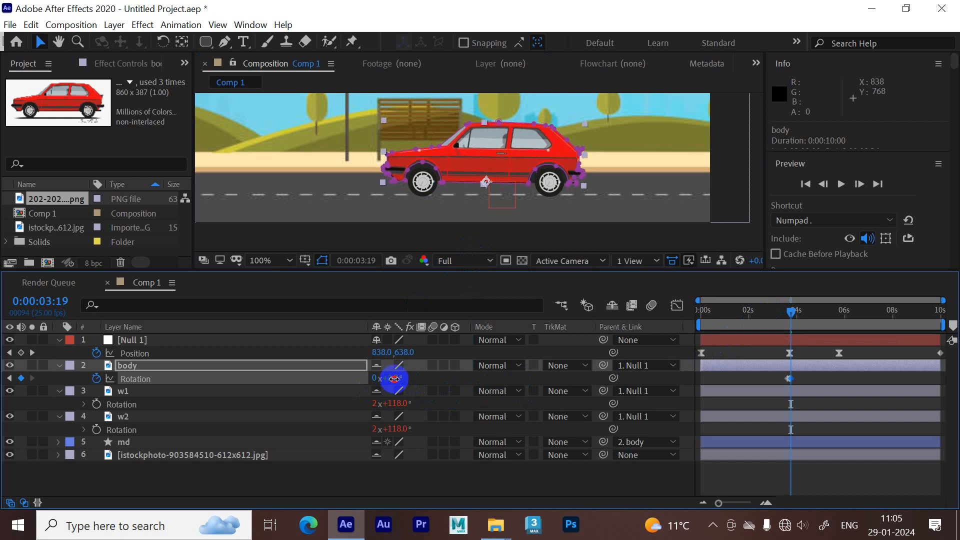
pyautogui.press('pagedown')
pyautogui.press('pagedown')
pyautogui.click(395, 378)
pyautogui.write('0')
pyautogui.press('Return')
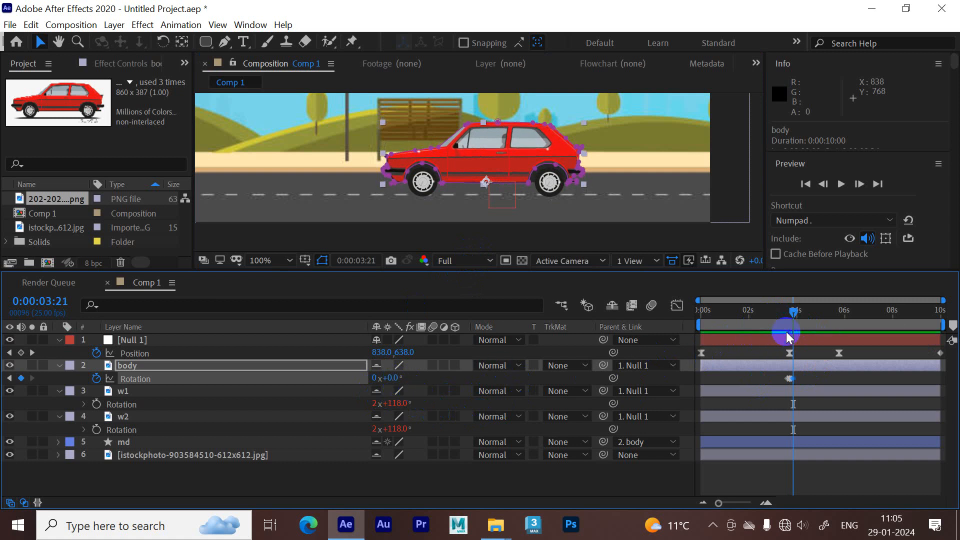
# Preview the body's rocking at the stop, and space its rotation keyframes further apart in time.
pyautogui.moveTo(792, 313)
pyautogui.mouseDown()
pyautogui.moveTo(764, 321)
pyautogui.moveTo(779, 325)
pyautogui.mouseUp()
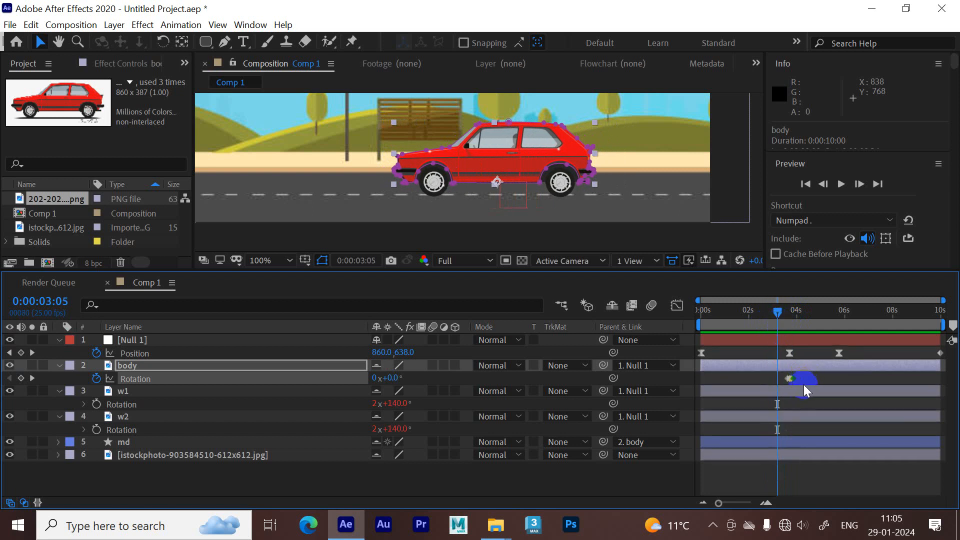
pyautogui.press('space')
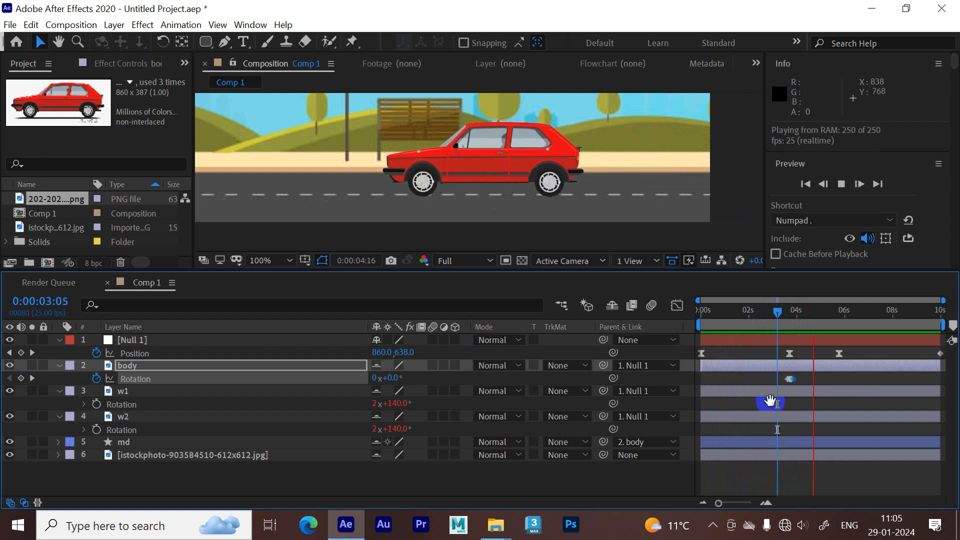
pyautogui.press('space')
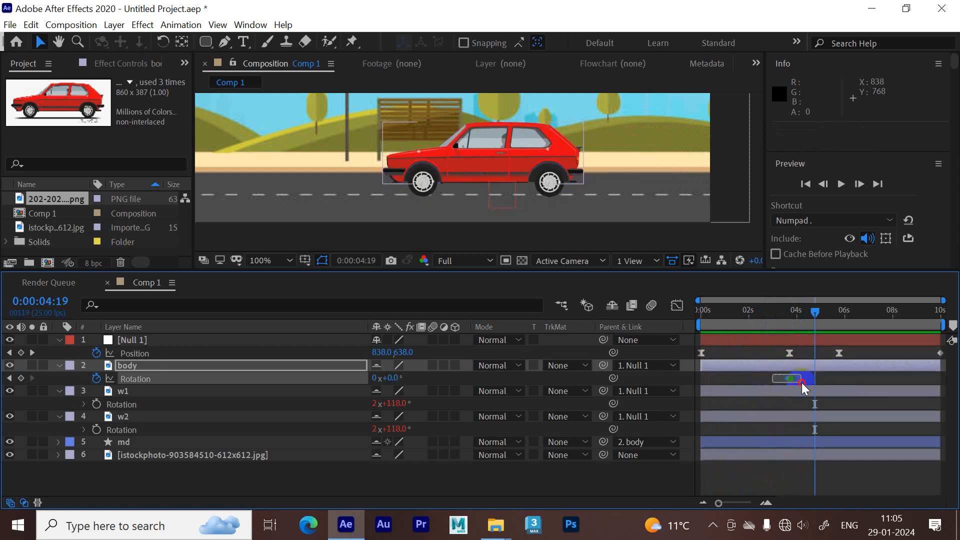
pyautogui.click(790, 379)
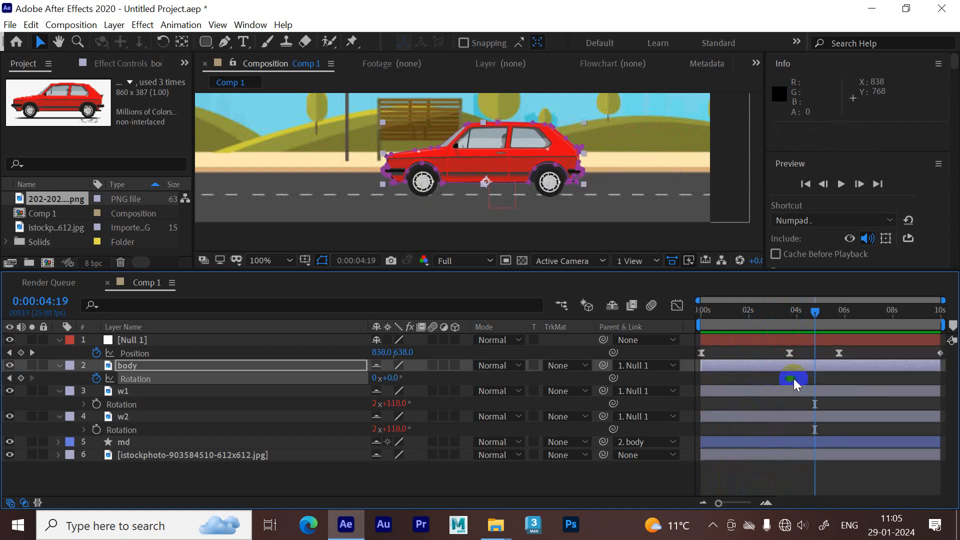
pyautogui.moveTo(794, 383)
pyautogui.moveTo(795, 383); pyautogui.dragTo(797, 376)
pyautogui.press('space')
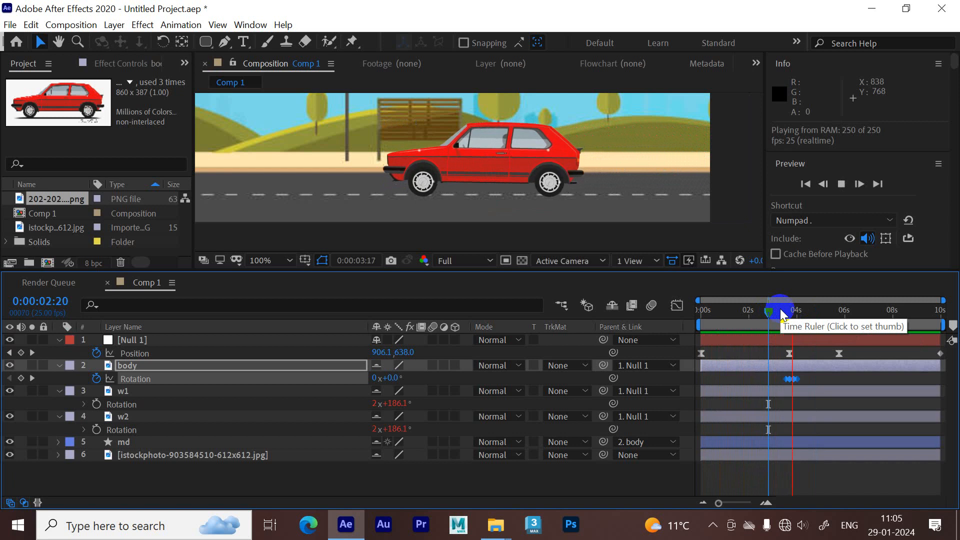
# Apply Easy Ease to the body's rotation keyframes, preview the stop and return to the start of the composition.
pyautogui.click(791, 379)
pyautogui.rightClick(792, 379)
pyautogui.moveTo(824, 374)
pyautogui.click(681, 414)
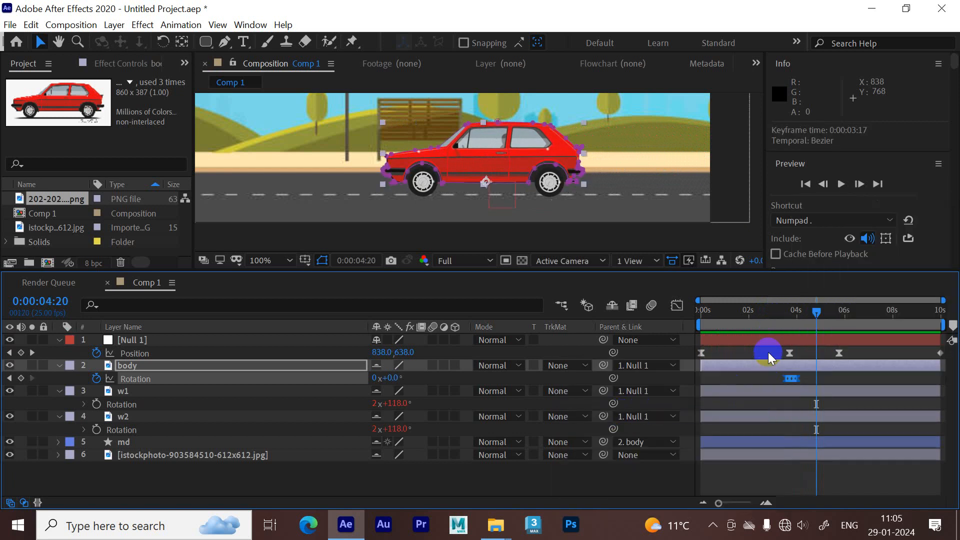
pyautogui.moveTo(791, 314); pyautogui.dragTo(778, 314)
pyautogui.press('space')
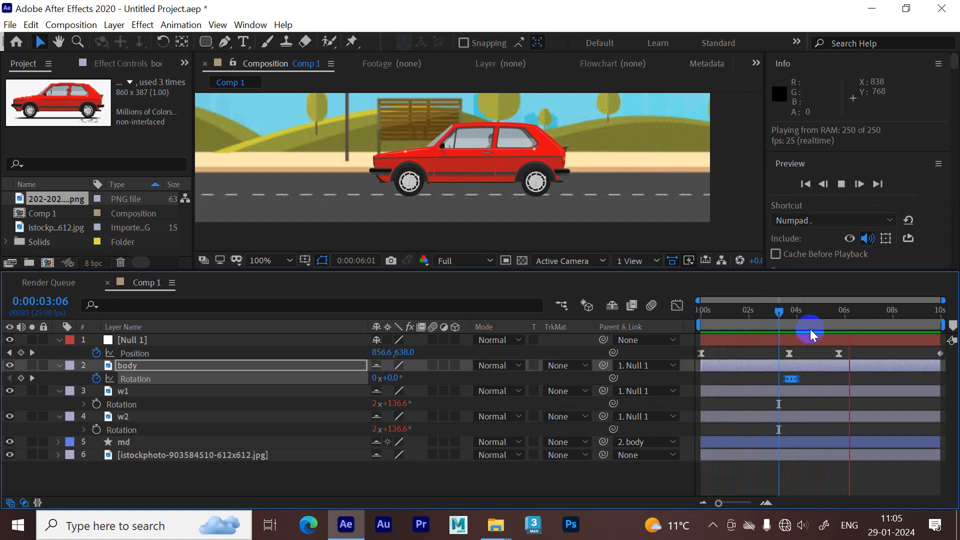
pyautogui.moveTo(741, 313); pyautogui.dragTo(679, 320)
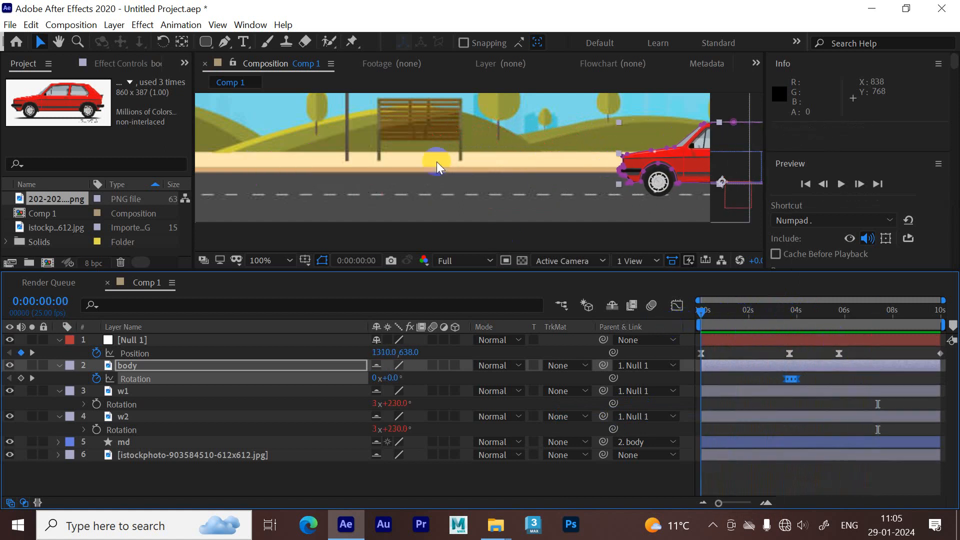
pyautogui.scroll(-1, 397, 169)
pyautogui.click(310, 476)
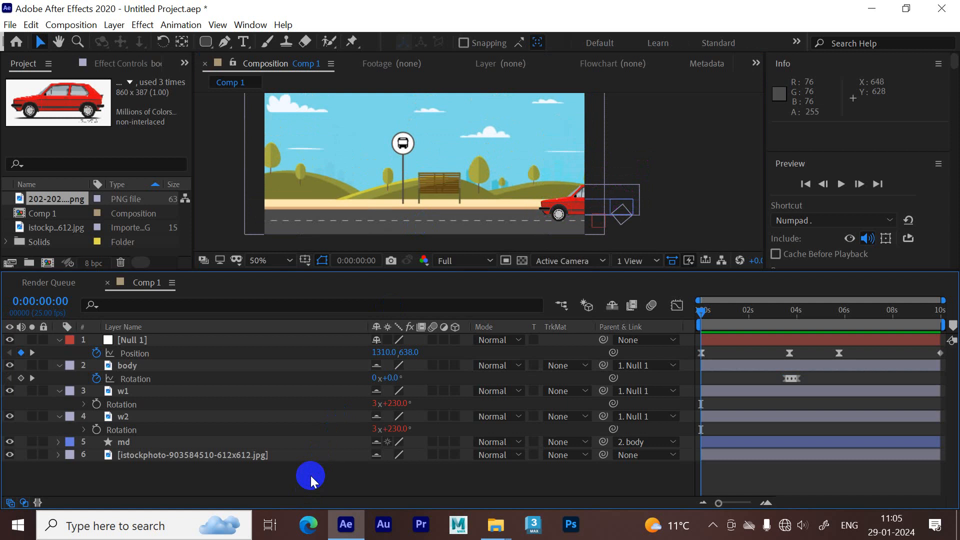
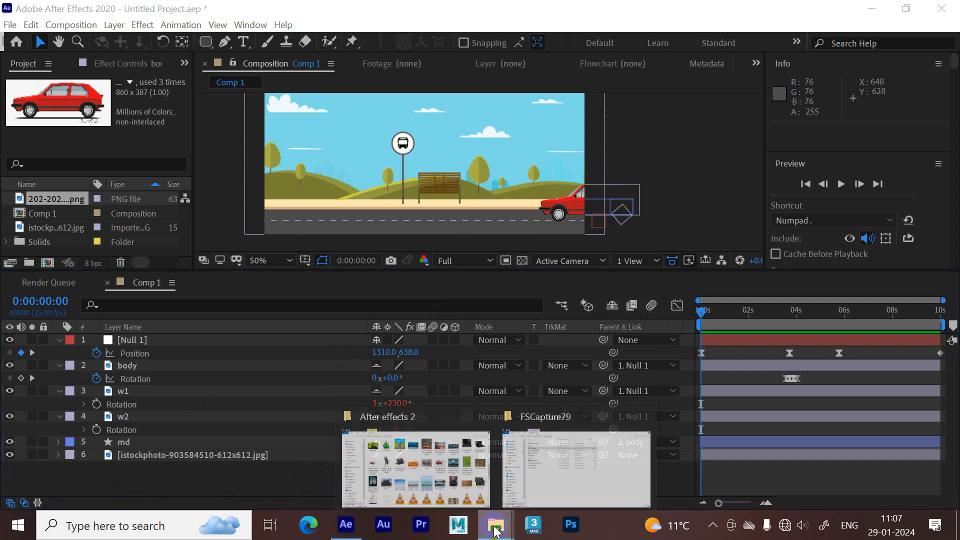
# Import the road picture images.jfif from the After effects 2 folder into Comp 1.
pyautogui.click(461, 456)
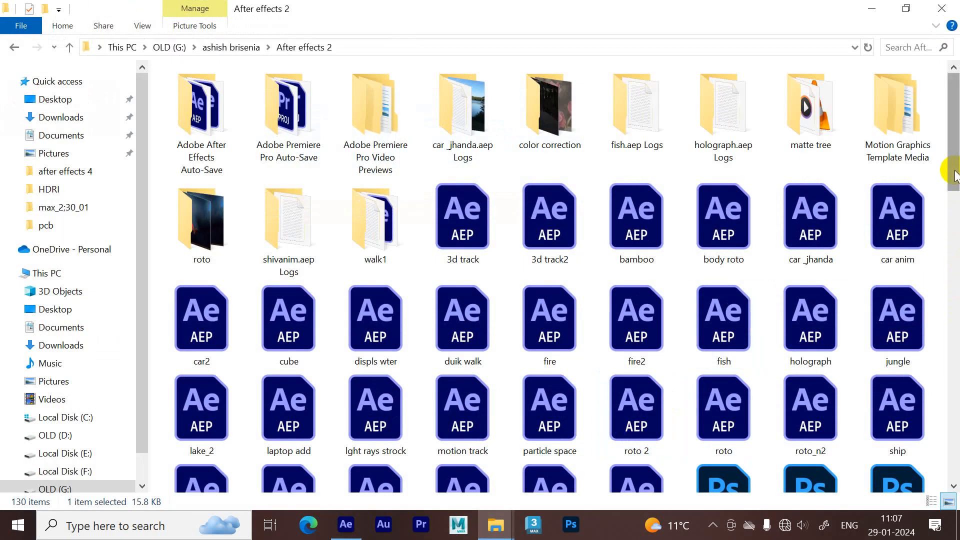
pyautogui.scroll(-8, 953, 250)
pyautogui.moveTo(375, 183); pyautogui.dragTo(140, 467)
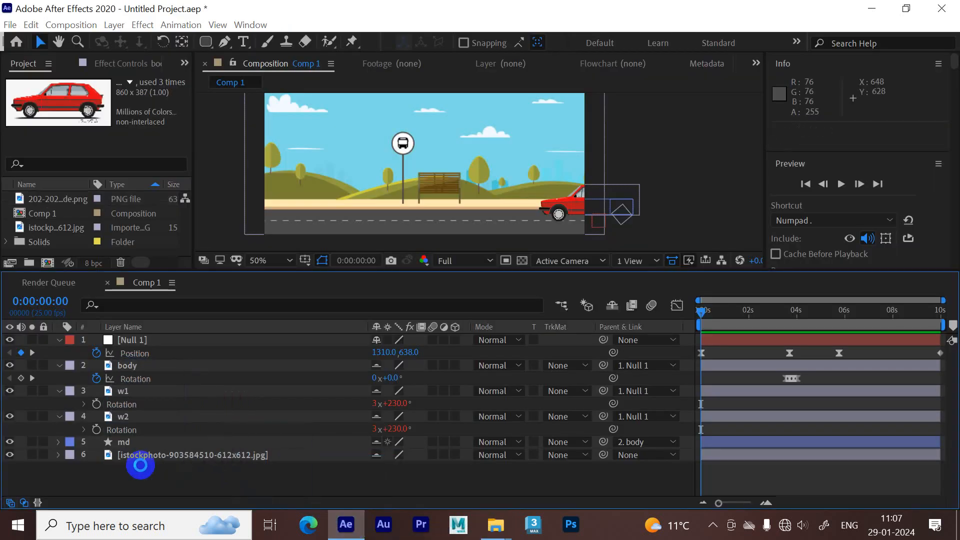
# Scale the images.jfif layer to 341%, and delete the layer from Comp 1.
pyautogui.press('s')
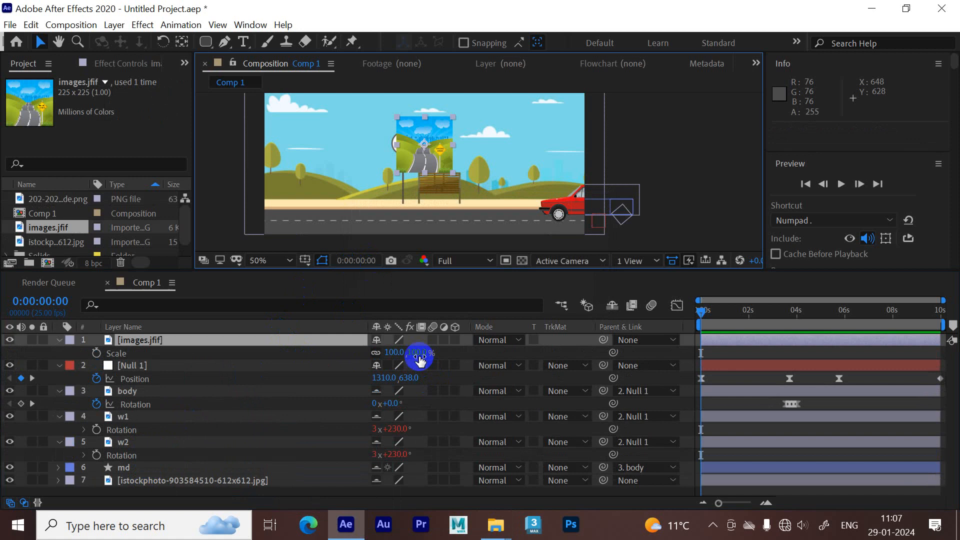
pyautogui.moveTo(413, 353); pyautogui.dragTo(593, 350)
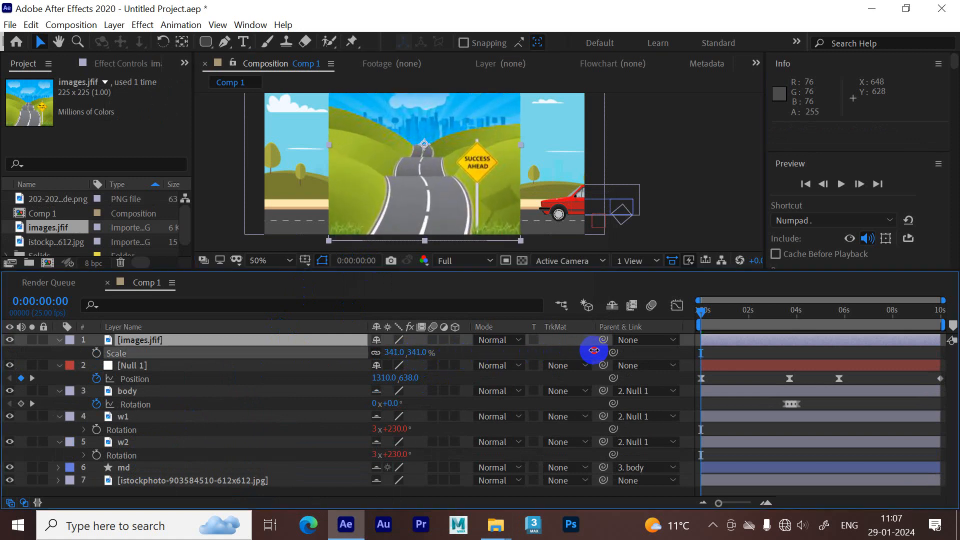
pyautogui.press('Return')
pyautogui.click(162, 340)
pyautogui.doubleClick(161, 340)
pyautogui.press('Delete')
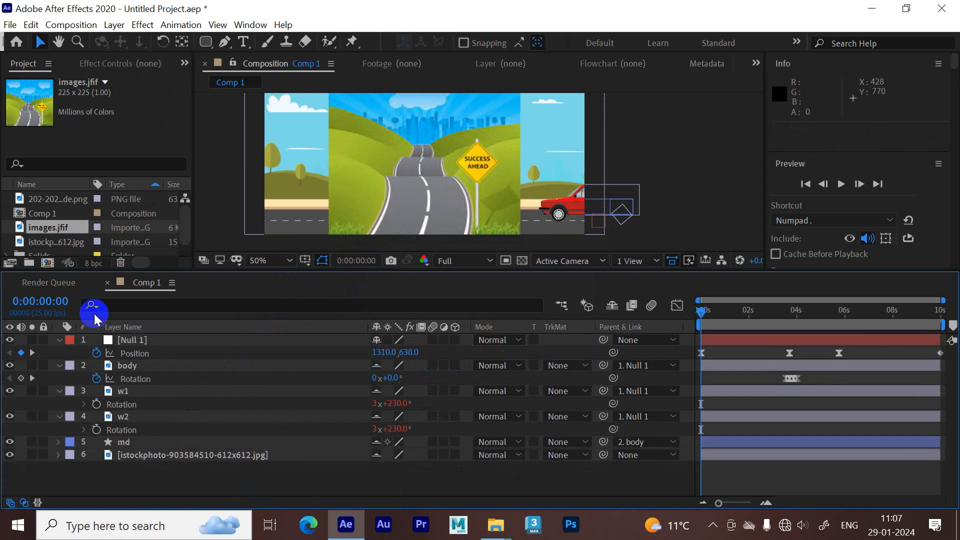
# Create a new composition from the images.jfif footage and enlarge the viewer area around the road picture.
pyautogui.moveTo(49, 227); pyautogui.dragTo(48, 263)
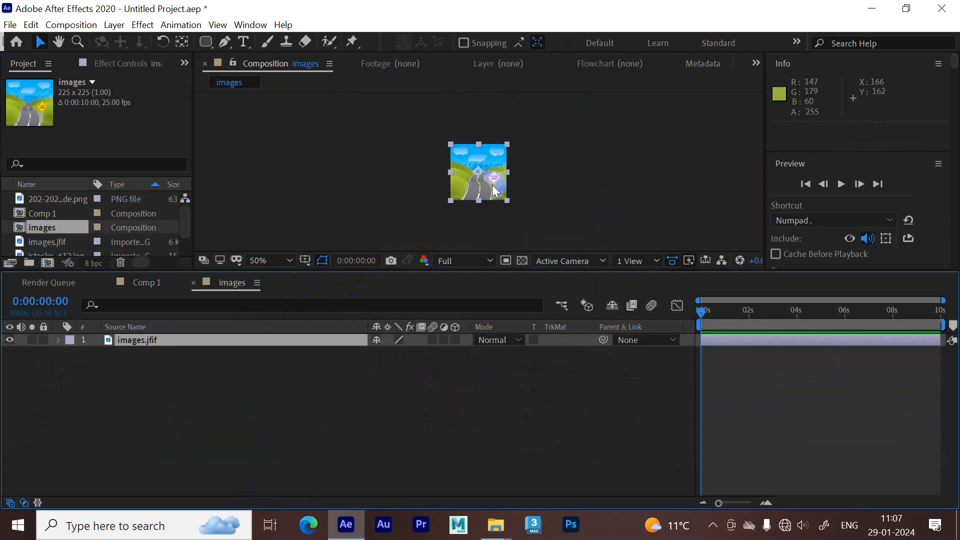
pyautogui.scroll(3, 491, 181)
pyautogui.moveTo(436, 269); pyautogui.dragTo(437, 316)
pyautogui.scroll(-1, 467, 228)
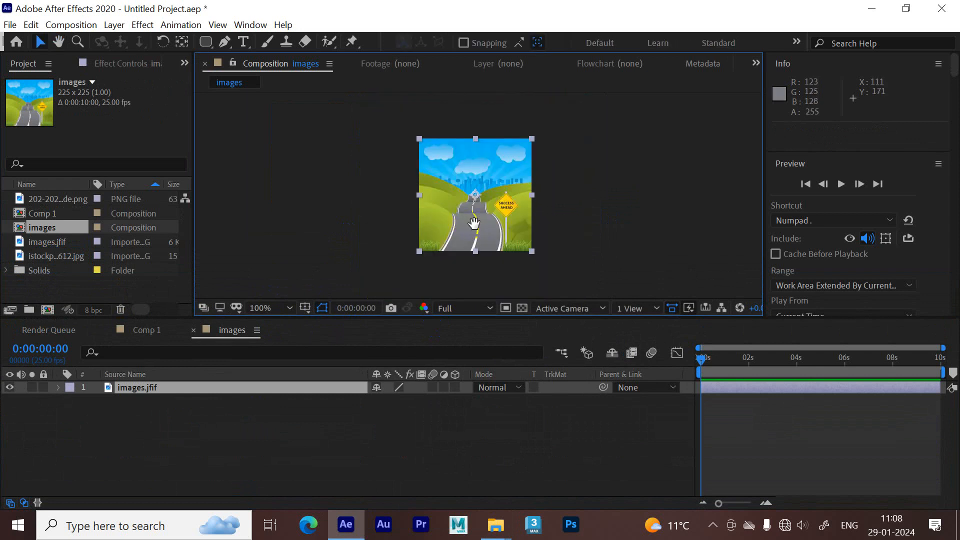
pyautogui.hscroll(1, 466, 227)
pyautogui.scroll(1, 467, 223)
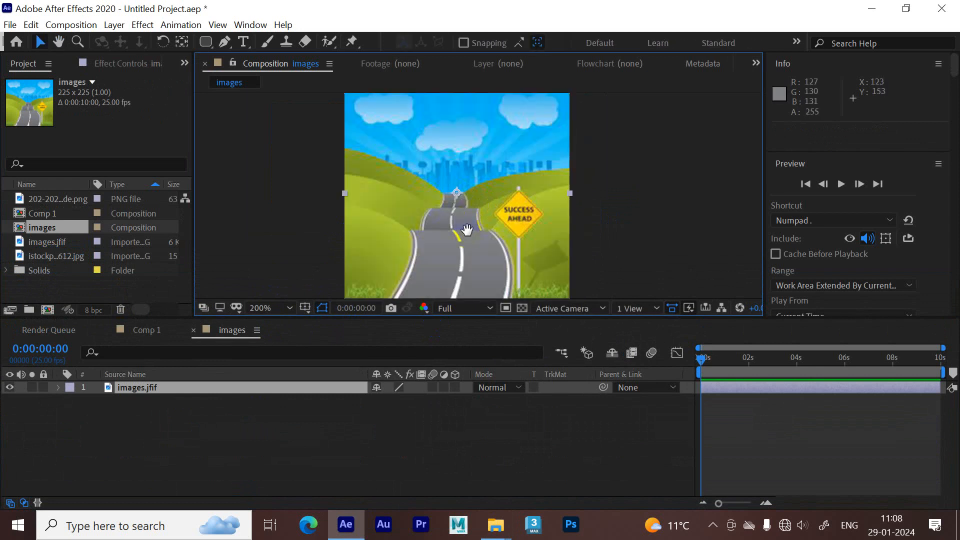
pyautogui.click(343, 431)
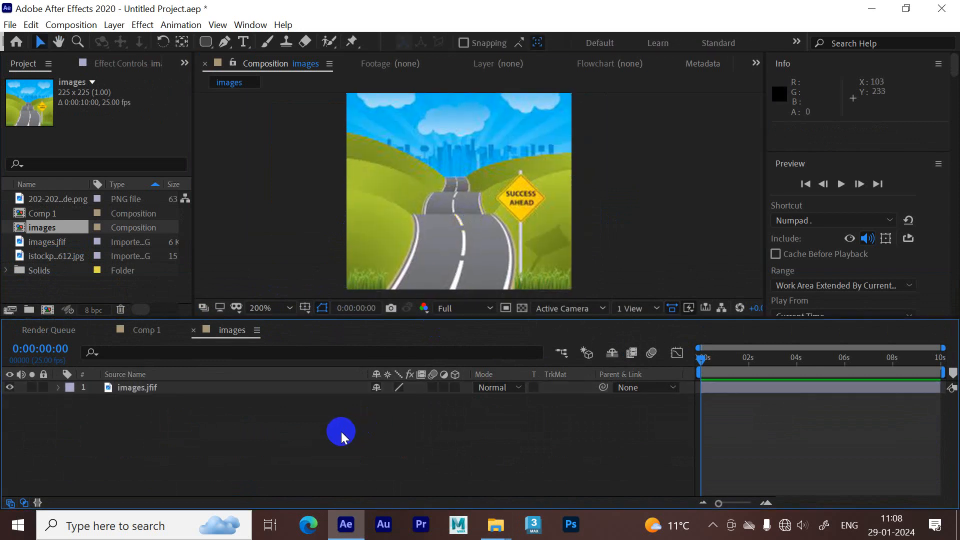
# Import the yellow rear-view car PNG from the After effects 2 folder as a layer above images.jfif.
pyautogui.moveTo(492, 527)
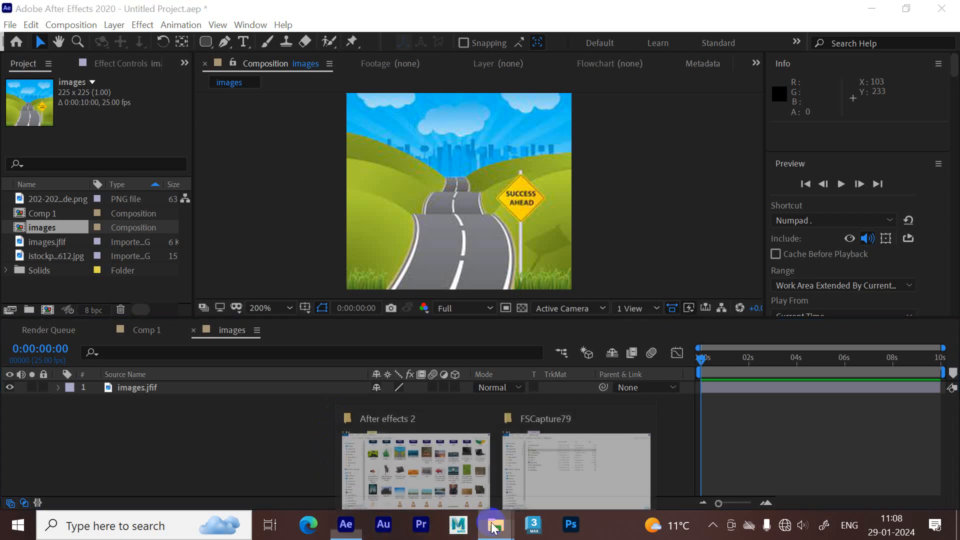
pyautogui.click(440, 482)
pyautogui.moveTo(954, 255); pyautogui.dragTo(948, 378)
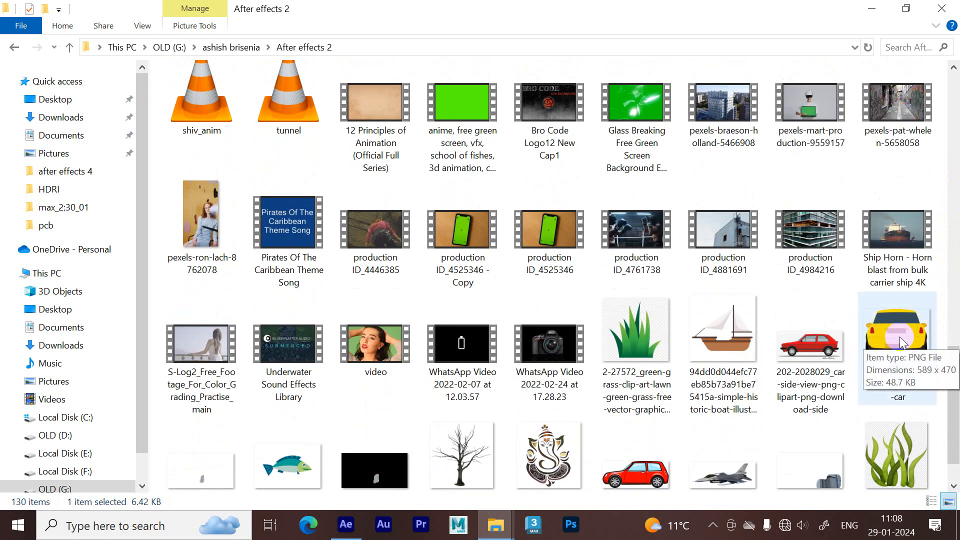
pyautogui.moveTo(899, 342); pyautogui.dragTo(166, 438)
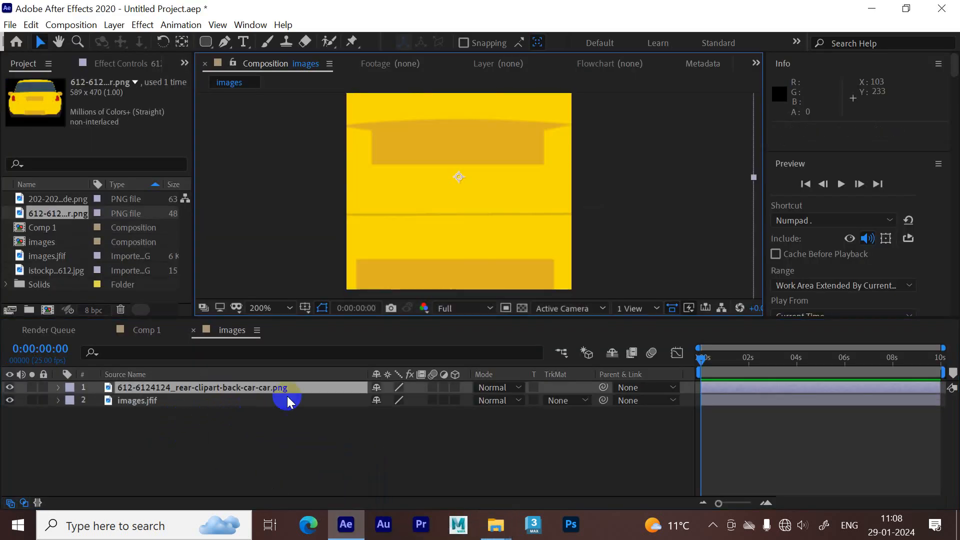
# Scale the yellow car layer to 16% and move its anchor point to the car's bottom centre.
pyautogui.press('s')
pyautogui.moveTo(419, 407); pyautogui.dragTo(329, 394)
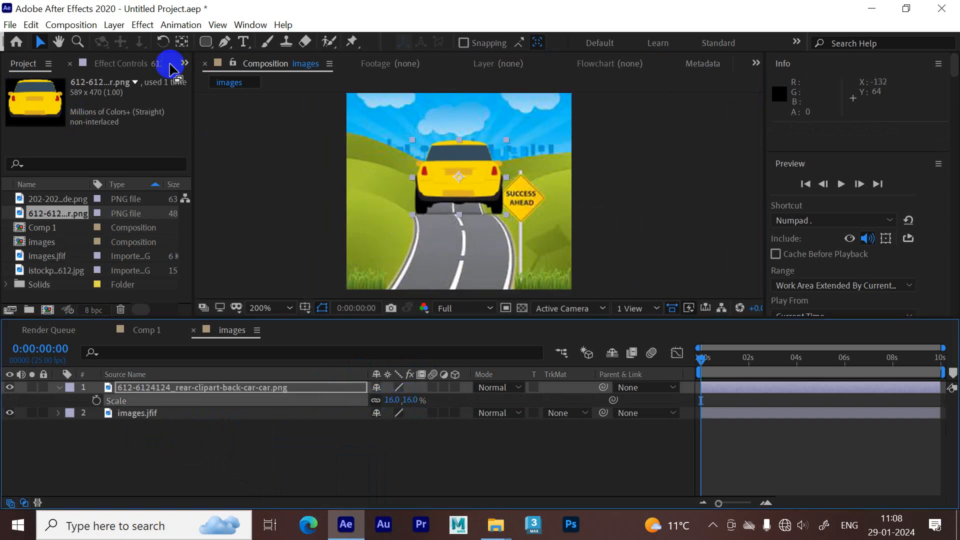
pyautogui.click(181, 42)
pyautogui.moveTo(458, 178); pyautogui.dragTo(460, 214)
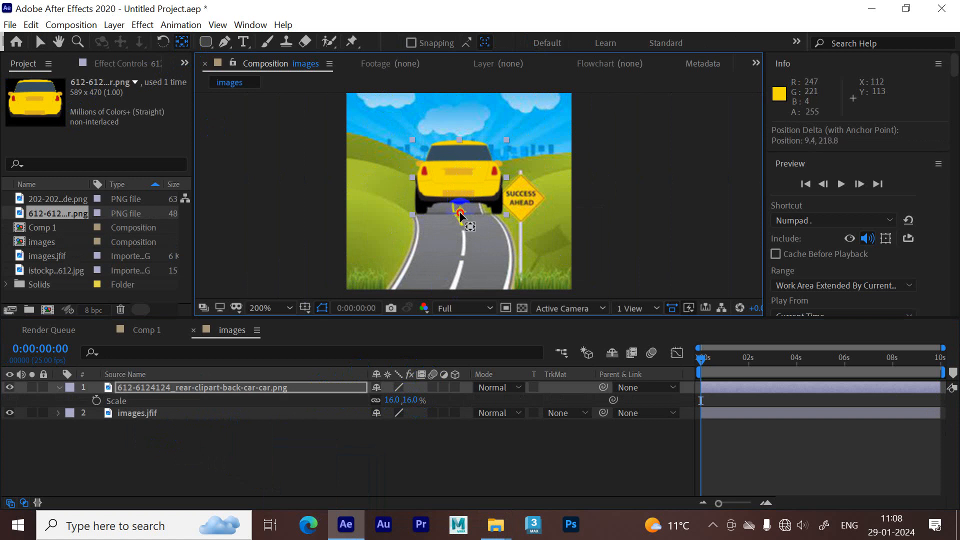
# Fine-tune the yellow car's anchor point so it sits on the layer's bottom edge, midway between the rear wheels.
pyautogui.click(40, 41)
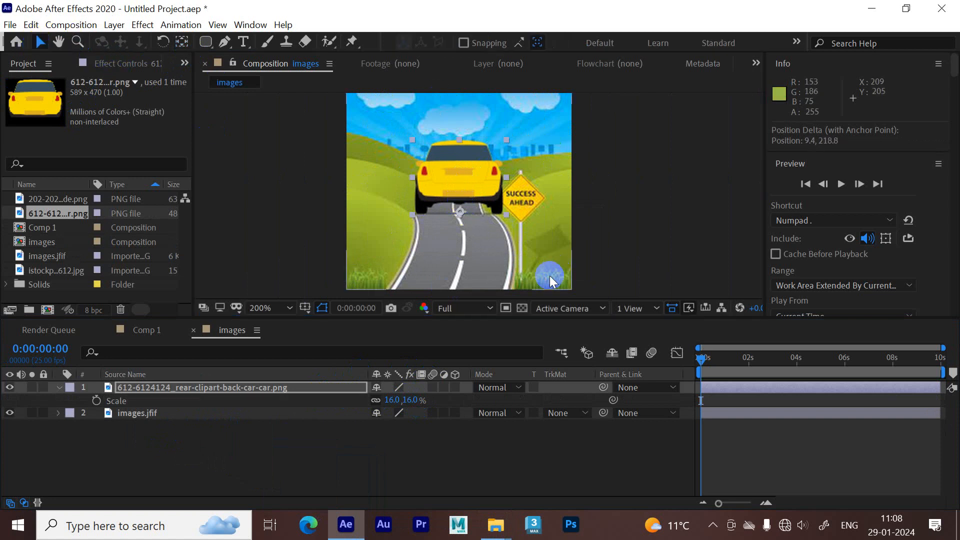
pyautogui.scroll(2, 467, 232)
pyautogui.moveTo(466, 230)
pyautogui.mouseDown()
pyautogui.moveTo(495, 217)
pyautogui.moveTo(469, 220)
pyautogui.mouseUp()
pyautogui.click(181, 41)
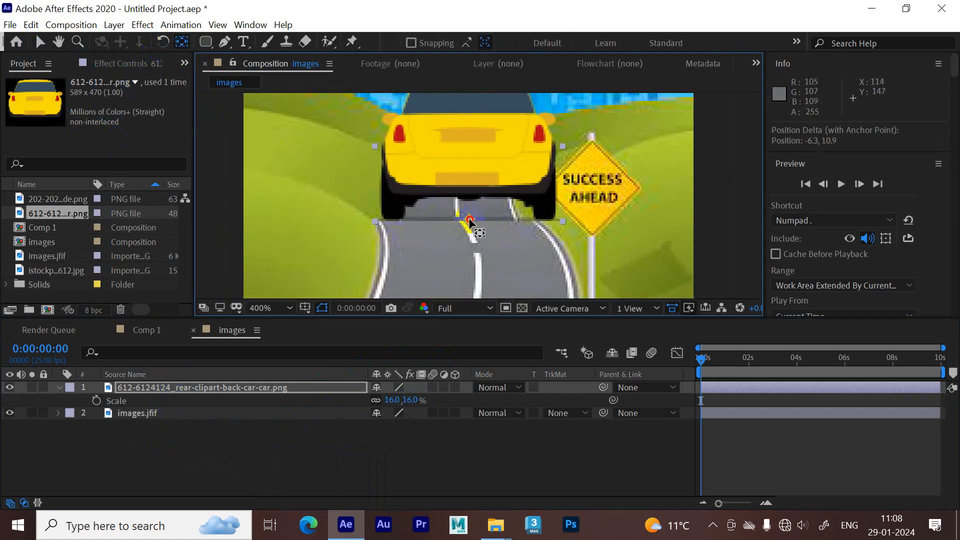
pyautogui.click(40, 41)
# Scale the yellow car layer to 9% and place it at the near end of the road, at about 100.3, 230.
pyautogui.click(464, 406)
pyautogui.moveTo(407, 398); pyautogui.dragTo(405, 398)
pyautogui.click(40, 41)
pyautogui.moveTo(448, 188)
pyautogui.mouseDown()
pyautogui.moveTo(446, 236)
pyautogui.moveTo(458, 190)
pyautogui.mouseUp()
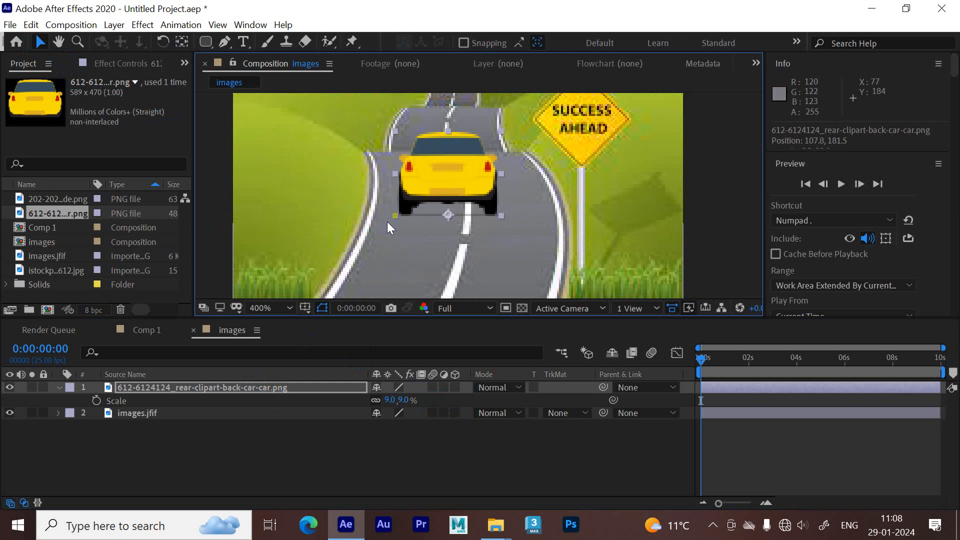
pyautogui.scroll(-2, 472, 190)
pyautogui.scroll(1, 467, 198)
pyautogui.moveTo(494, 221); pyautogui.dragTo(519, 197)
pyautogui.moveTo(493, 153); pyautogui.dragTo(486, 202)
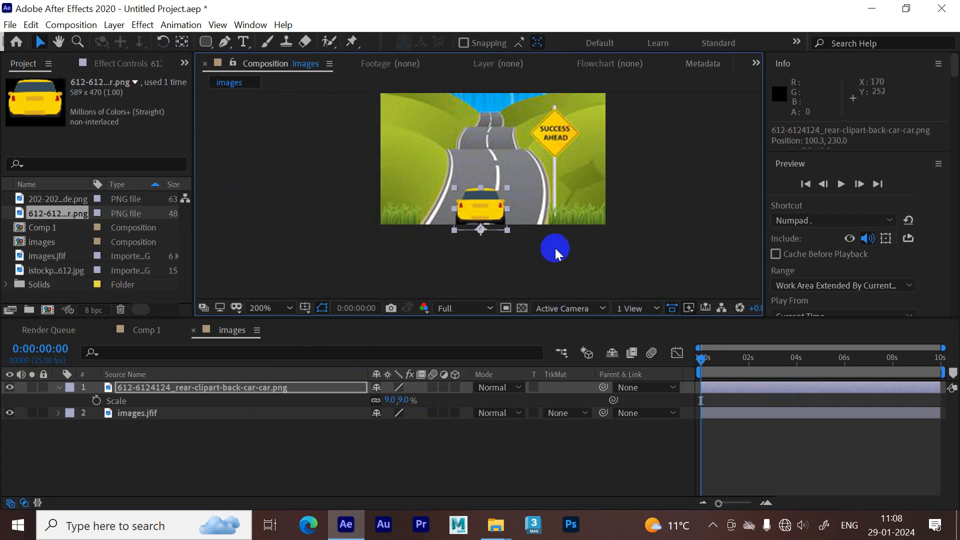
pyautogui.moveTo(556, 247); pyautogui.dragTo(533, 271)
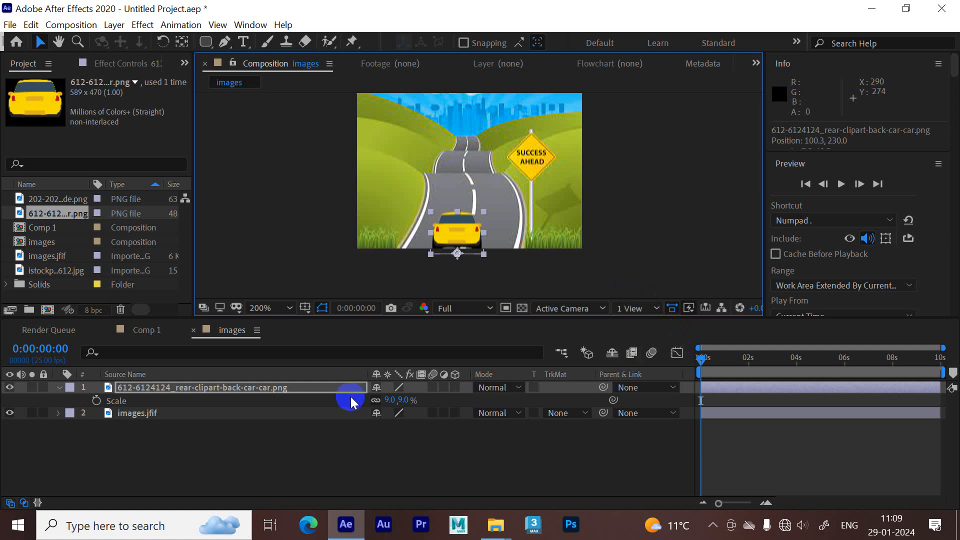
# Start Position keyframing on the yellow car at 0:00:00:00, with the car partly below the frame at about 104.8, 236.
pyautogui.press('p')
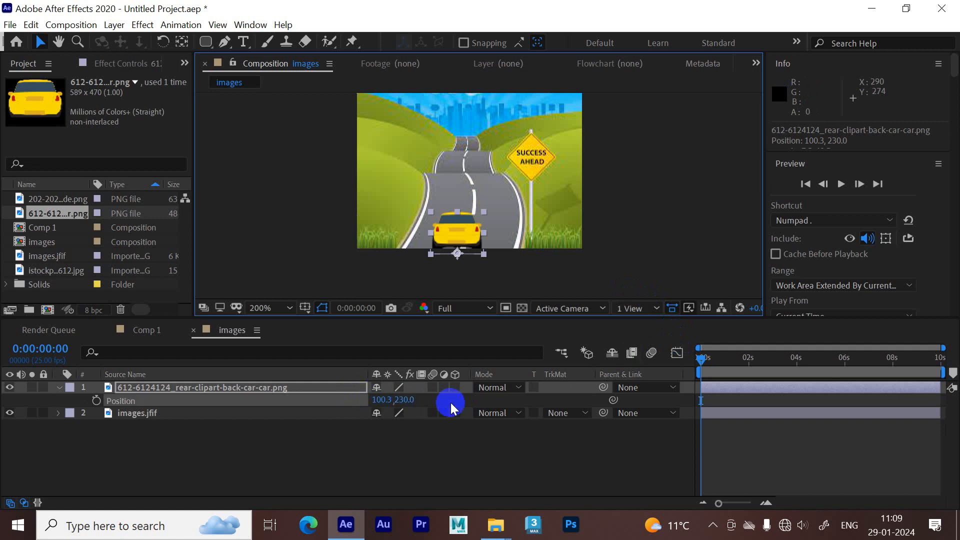
pyautogui.click(97, 401)
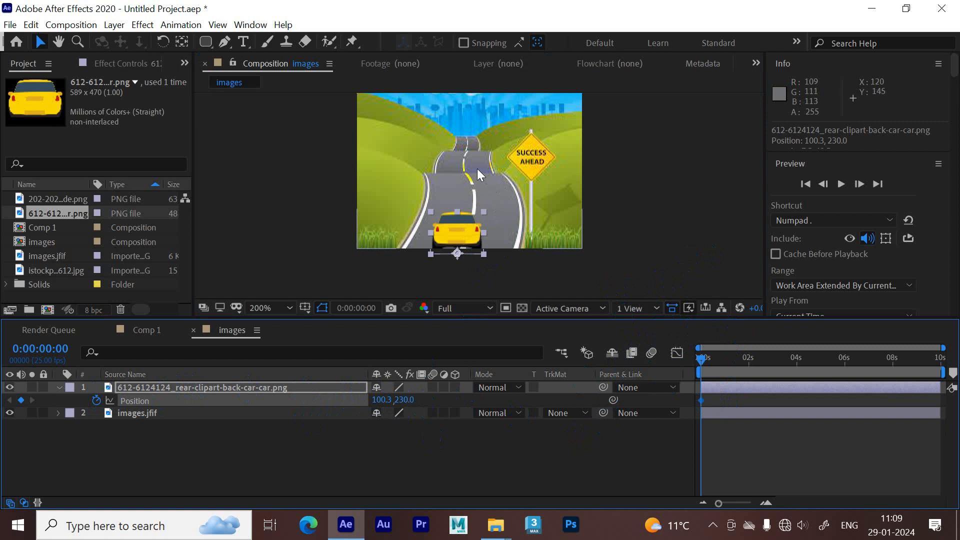
pyautogui.moveTo(399, 401); pyautogui.dragTo(347, 395)
pyautogui.click(704, 399)
pyautogui.moveTo(460, 153); pyautogui.dragTo(464, 240)
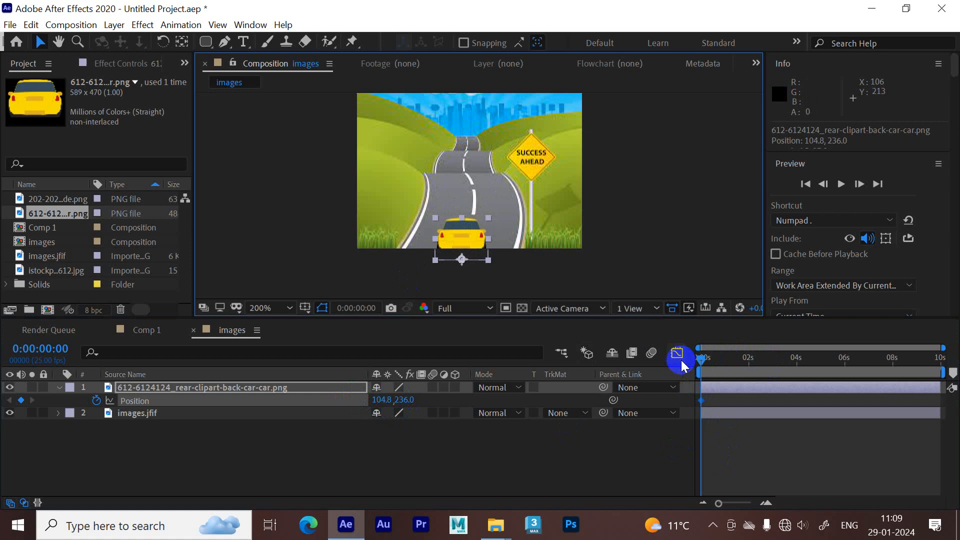
# At 0:00:02:16, move the yellow car up to the first hill crest, at about 107.3, 151.5.
pyautogui.click(709, 359)
pyautogui.moveTo(775, 366); pyautogui.dragTo(763, 360)
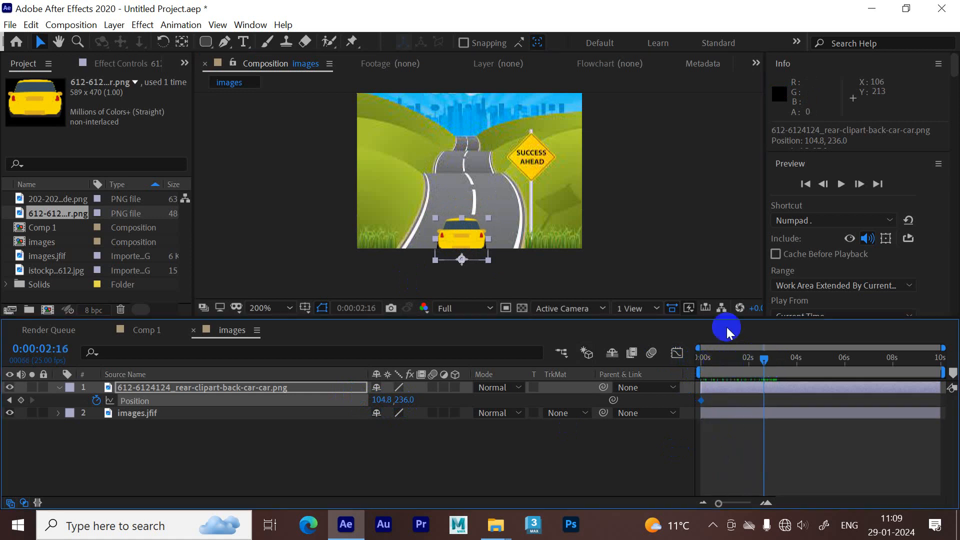
pyautogui.moveTo(458, 242); pyautogui.dragTo(463, 159)
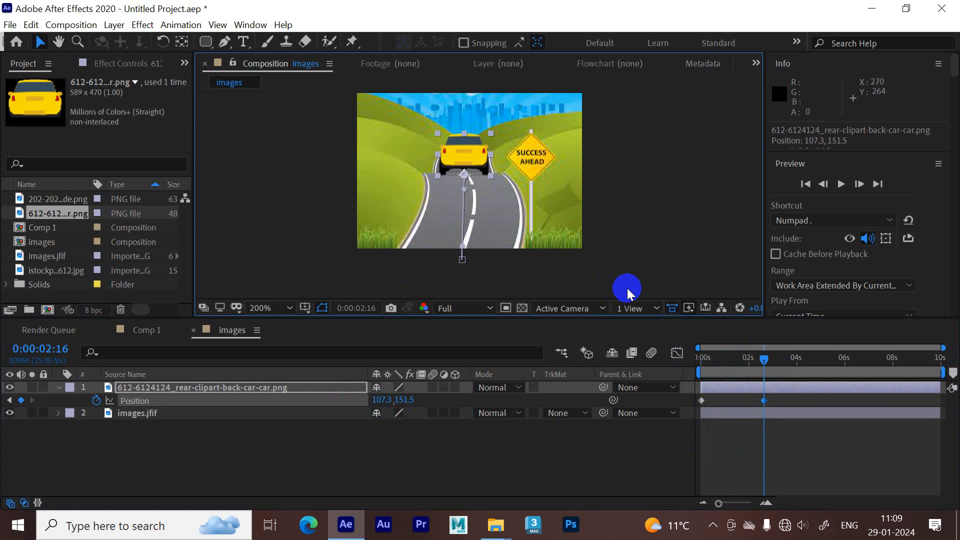
# At 0:00:03:20, move the yellow car back down the near road section, to about 109.3, 195.5.
pyautogui.moveTo(763, 362); pyautogui.dragTo(825, 363)
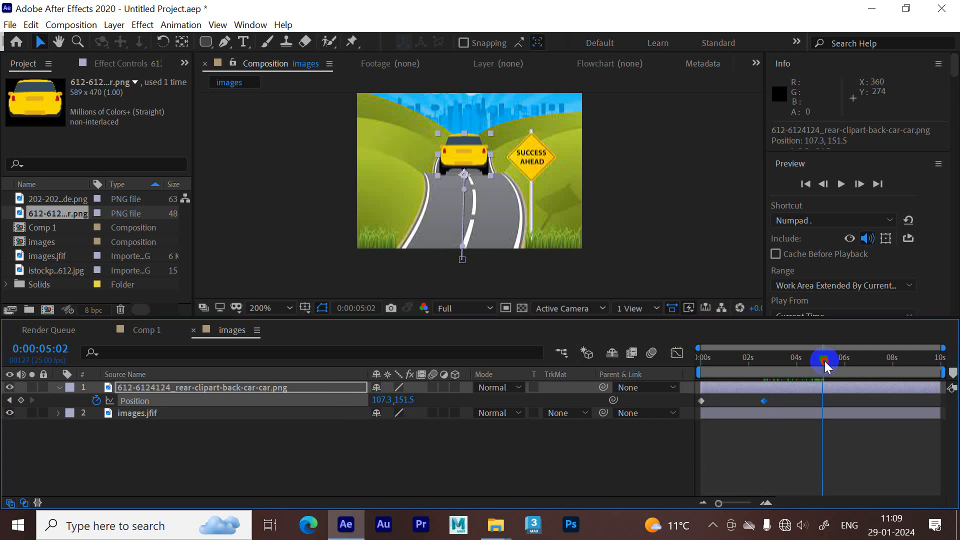
pyautogui.moveTo(824, 362); pyautogui.dragTo(822, 362)
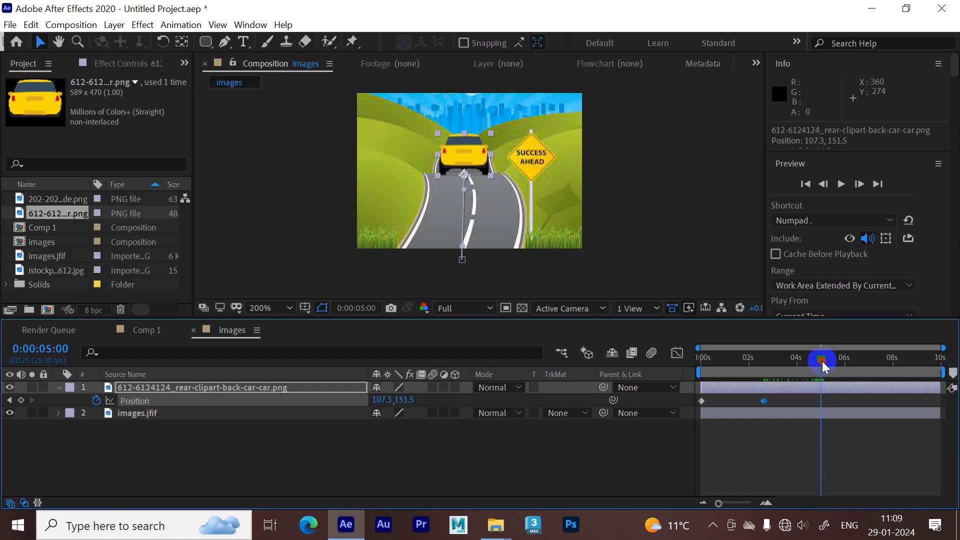
pyautogui.moveTo(822, 360); pyautogui.dragTo(792, 359)
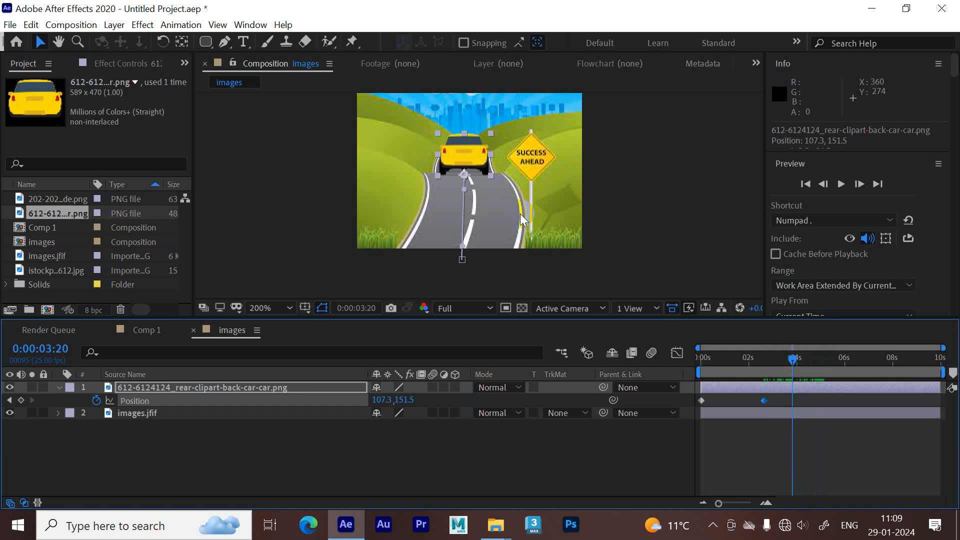
pyautogui.click(475, 159)
pyautogui.moveTo(475, 159); pyautogui.dragTo(477, 202)
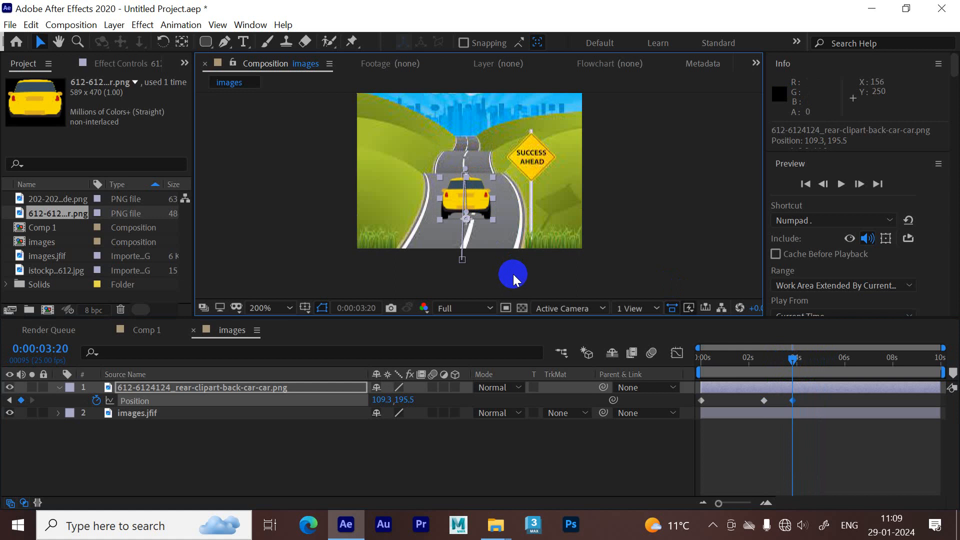
# Keyframe the yellow car's Scale from 9% at 0:00:00:00 to 4% at 0:00:03:09.
pyautogui.moveTo(791, 358); pyautogui.dragTo(697, 358)
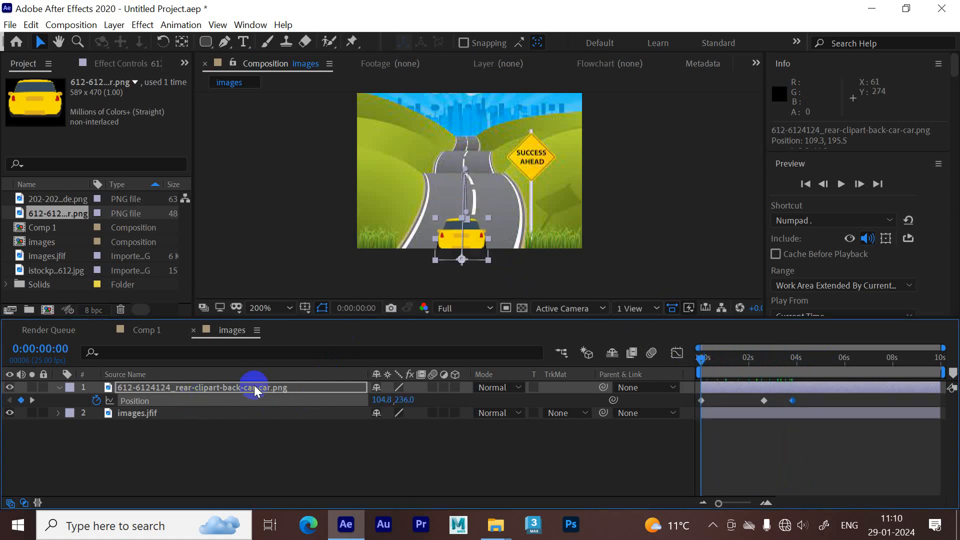
pyautogui.press('s')
pyautogui.click(96, 400)
pyautogui.moveTo(701, 362); pyautogui.dragTo(781, 369)
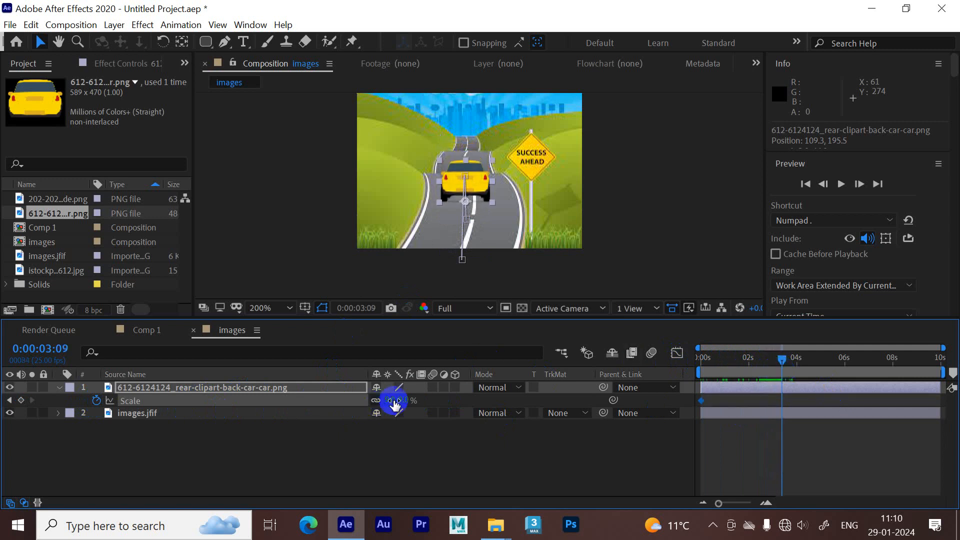
pyautogui.moveTo(391, 400)
pyautogui.mouseDown()
pyautogui.moveTo(379, 400)
pyautogui.moveTo(389, 401)
pyautogui.mouseUp()
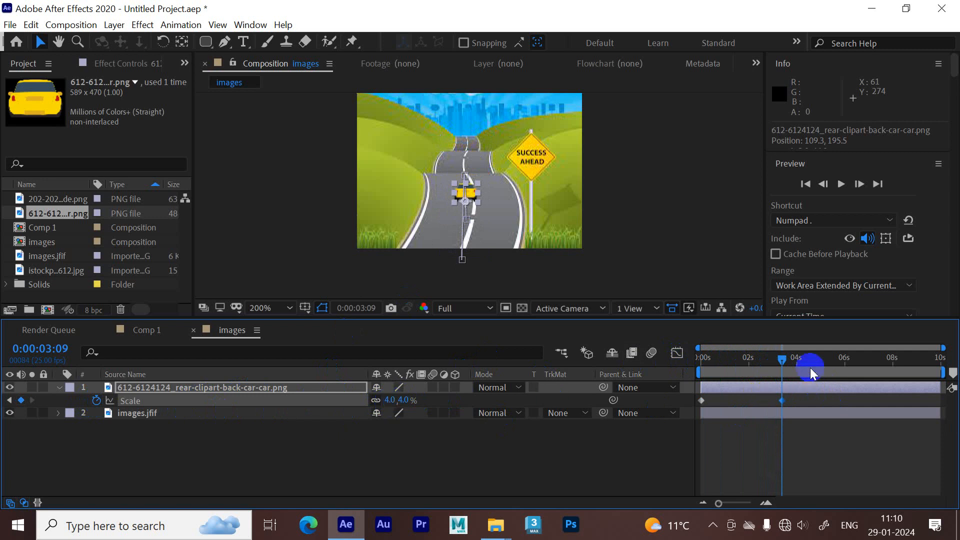
# Delete the yellow car's Position keyframes at 0:00:03:20 and 0:00:02:16, keeping only the starting one.
pyautogui.moveTo(779, 361)
pyautogui.mouseDown()
pyautogui.moveTo(692, 368)
pyautogui.moveTo(775, 373)
pyautogui.mouseUp()
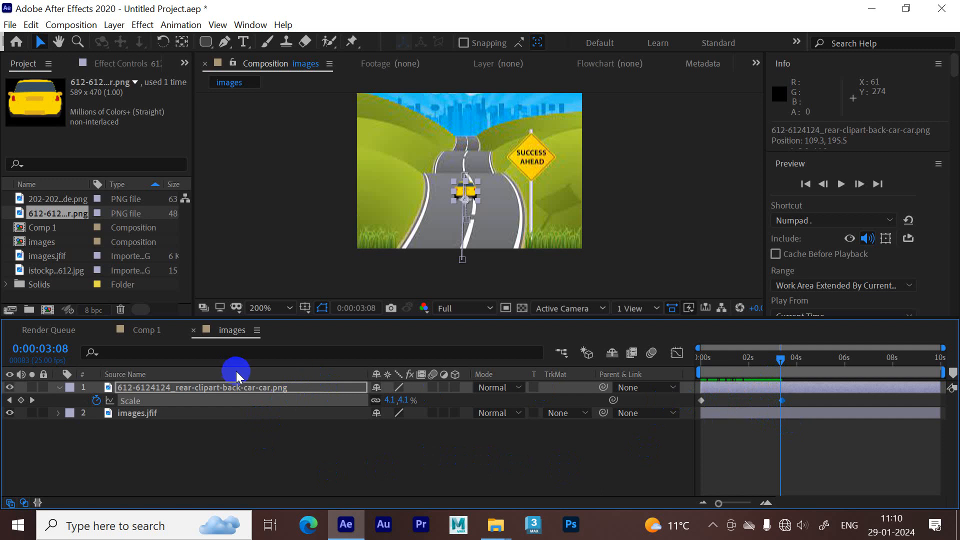
pyautogui.press('p')
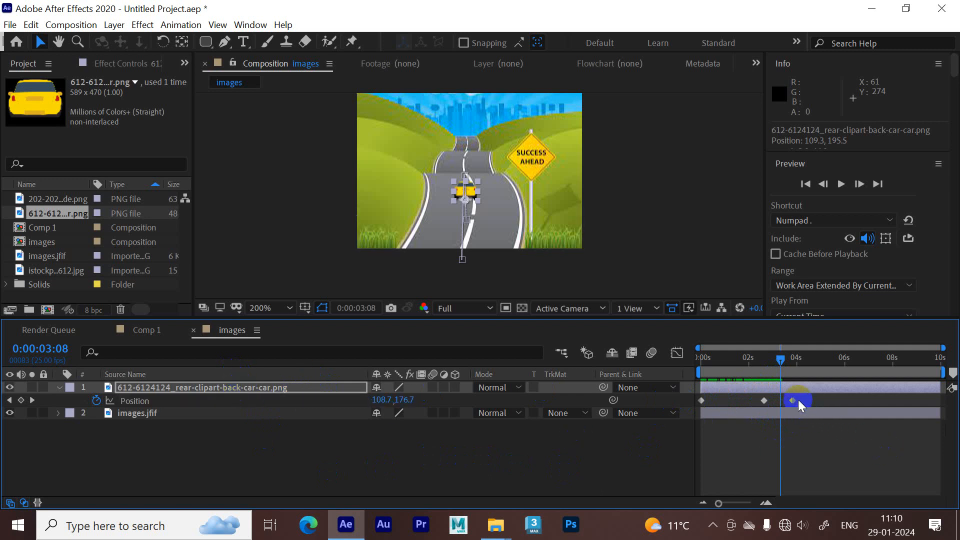
pyautogui.press('Delete')
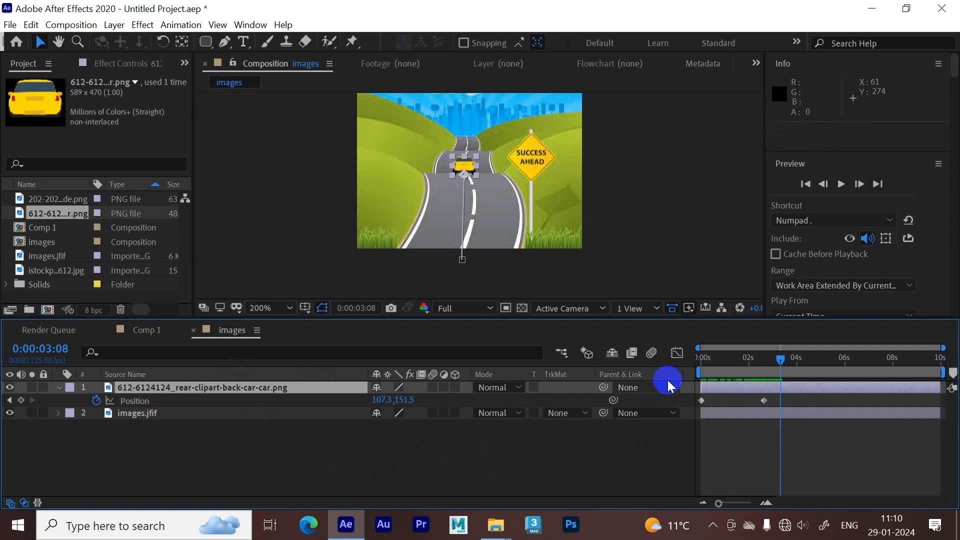
pyautogui.click(763, 399)
pyautogui.press('Delete')
# At 0:00:09:24, move the yellow car to the farthest hill crest on the road, at about 109.3, 112.5.
pyautogui.moveTo(779, 359); pyautogui.dragTo(950, 376)
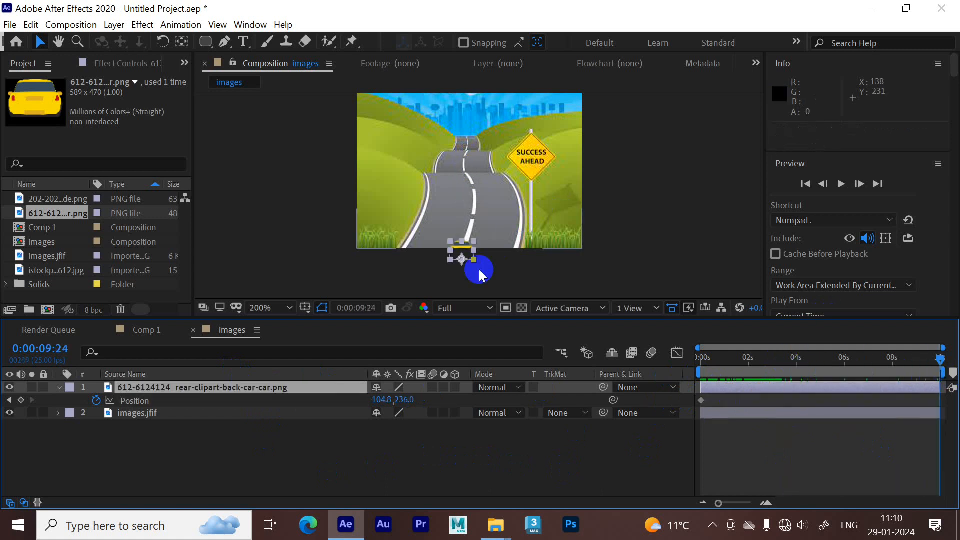
pyautogui.moveTo(461, 254); pyautogui.dragTo(464, 137)
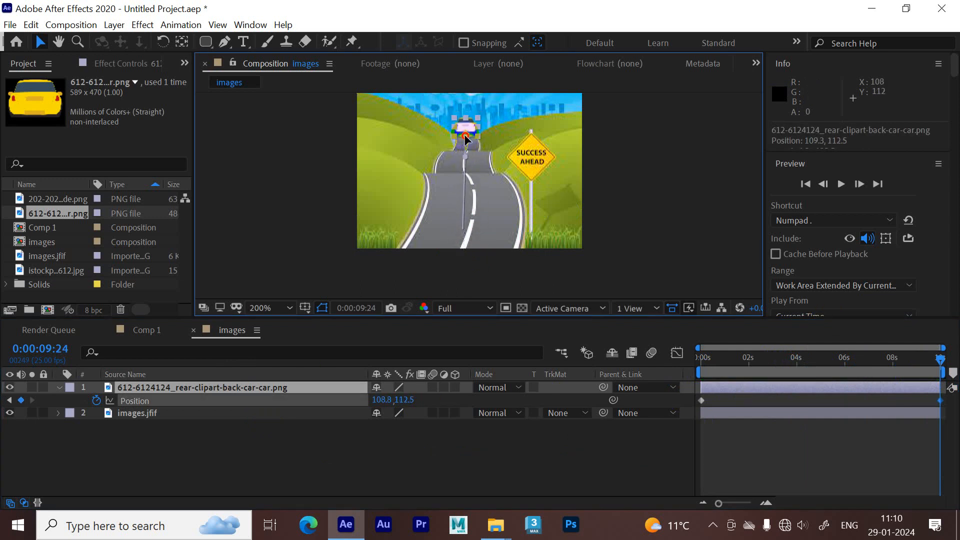
pyautogui.click(539, 290)
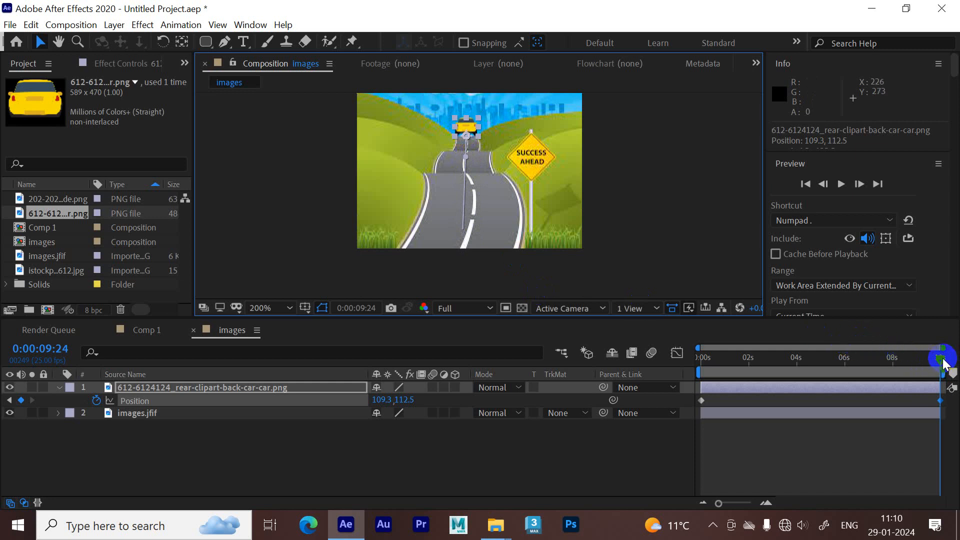
# Move the yellow car's ending Scale keyframe to 0:00:09:24 and set its value to 2%.
pyautogui.moveTo(941, 364); pyautogui.dragTo(614, 375)
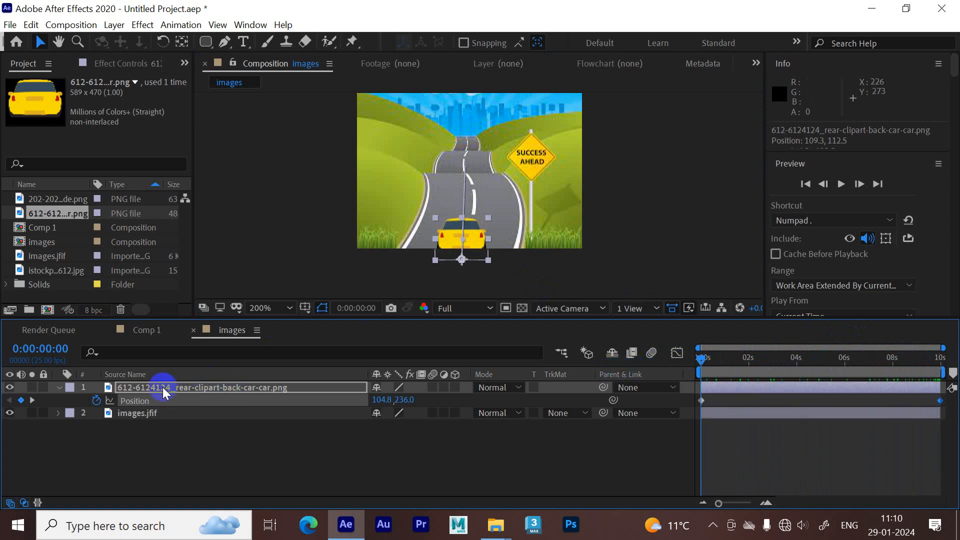
pyautogui.press('s')
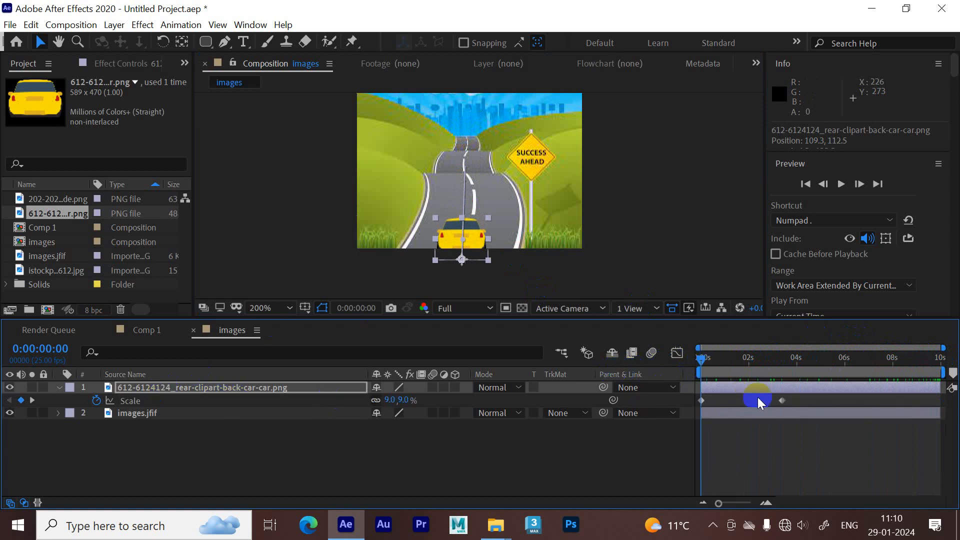
pyautogui.moveTo(782, 400); pyautogui.dragTo(944, 411)
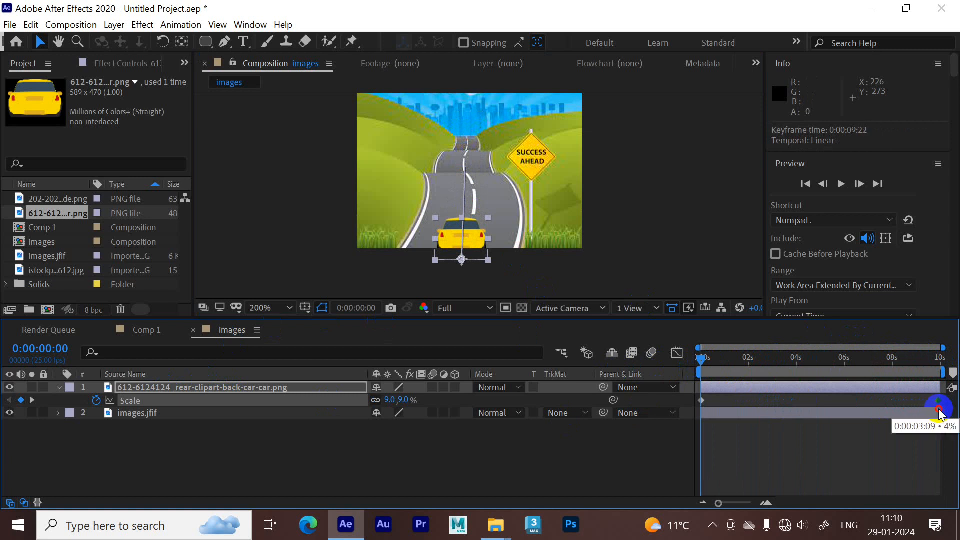
pyautogui.click(942, 358)
pyautogui.click(405, 401)
pyautogui.moveTo(405, 400); pyautogui.dragTo(400, 400)
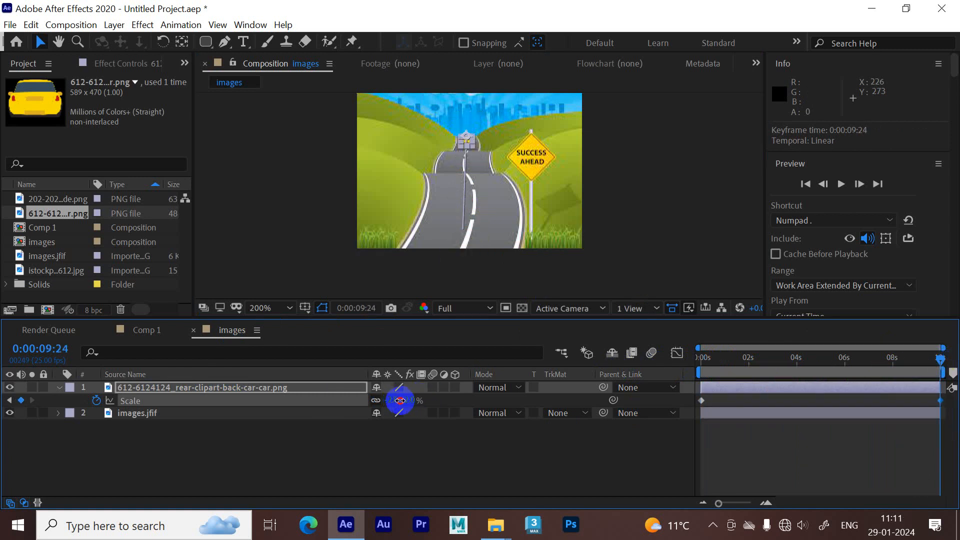
pyautogui.scroll(3, 479, 134)
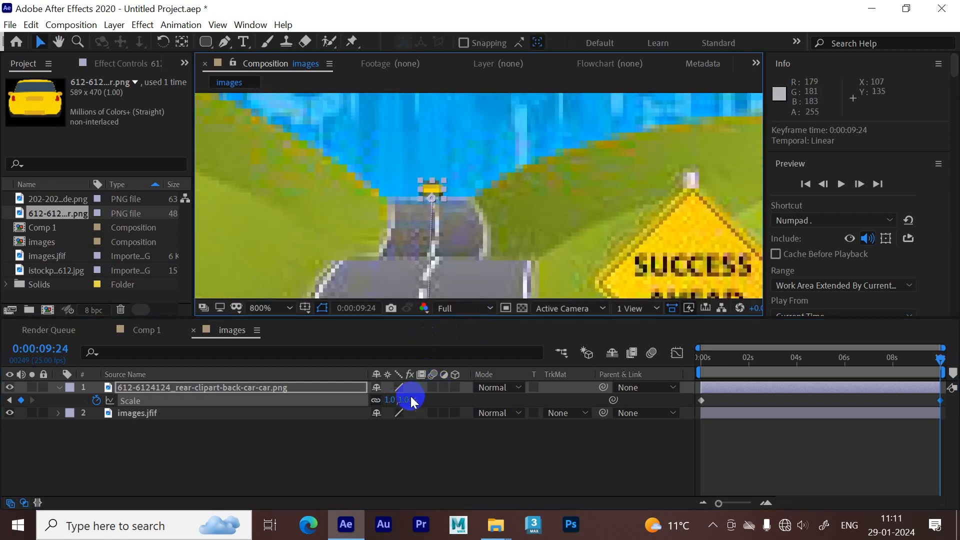
pyautogui.moveTo(405, 400); pyautogui.dragTo(677, 349)
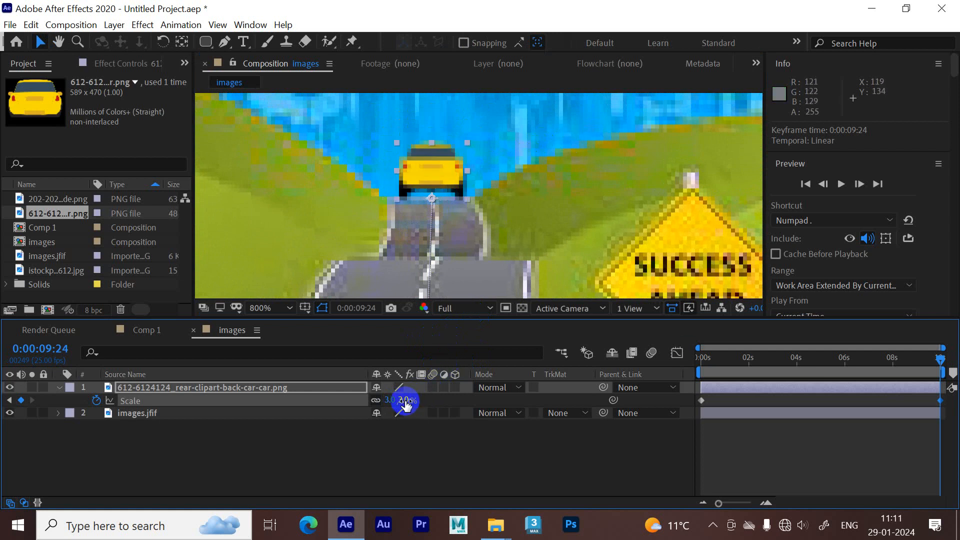
pyautogui.press('Return')
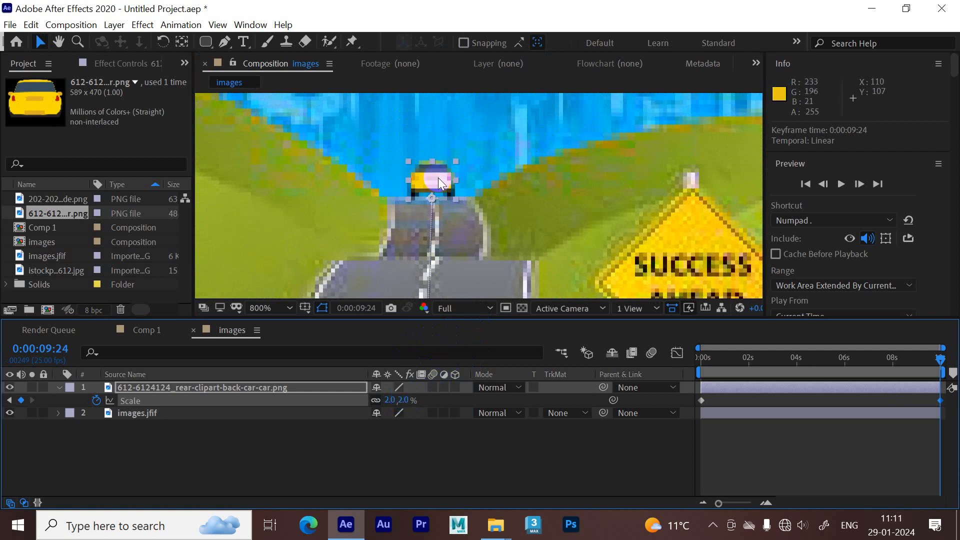
# Play the composition from the start to check the yellow car's drive along the hilly road.
pyautogui.scroll(-4, 438, 178)
pyautogui.press('v')
pyautogui.moveTo(722, 350); pyautogui.dragTo(687, 363)
pyautogui.press('space')
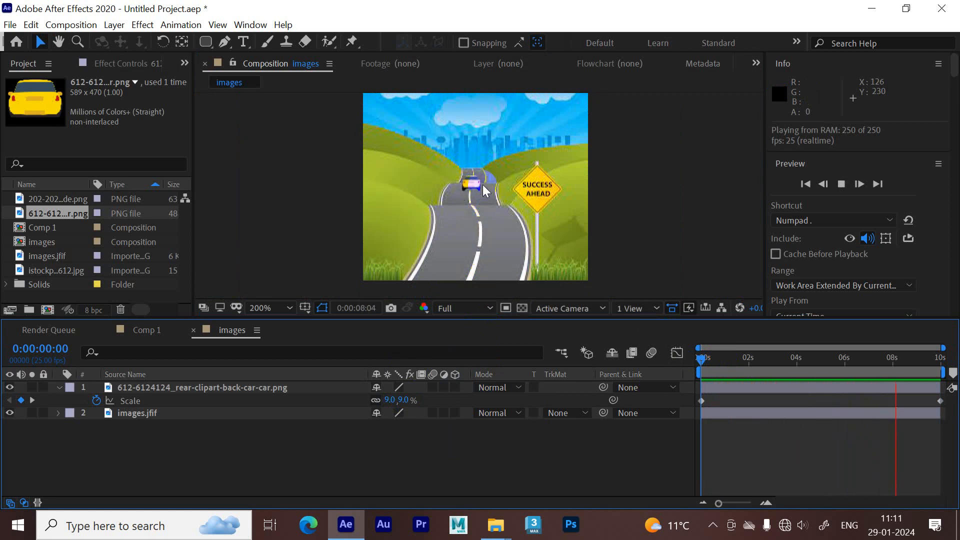
# At 0:00:02:02, move the yellow car slightly up and to the right along the nearest road section.
pyautogui.moveTo(721, 363); pyautogui.dragTo(705, 358)
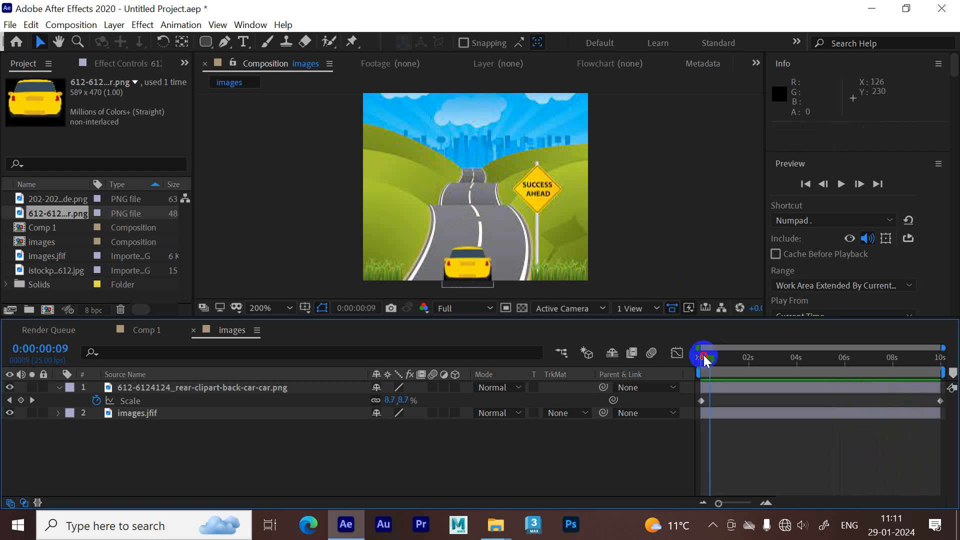
pyautogui.click(445, 273)
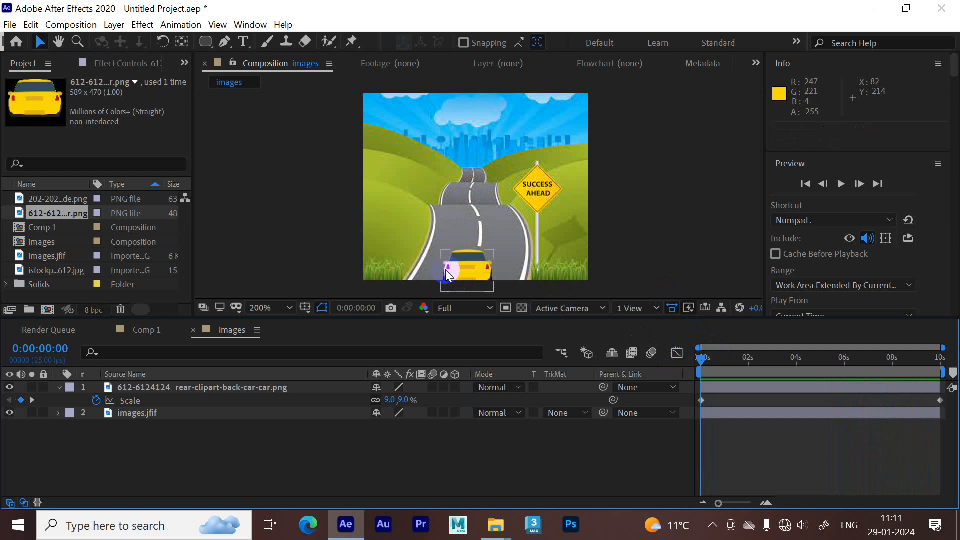
pyautogui.moveTo(445, 234); pyautogui.dragTo(396, 206)
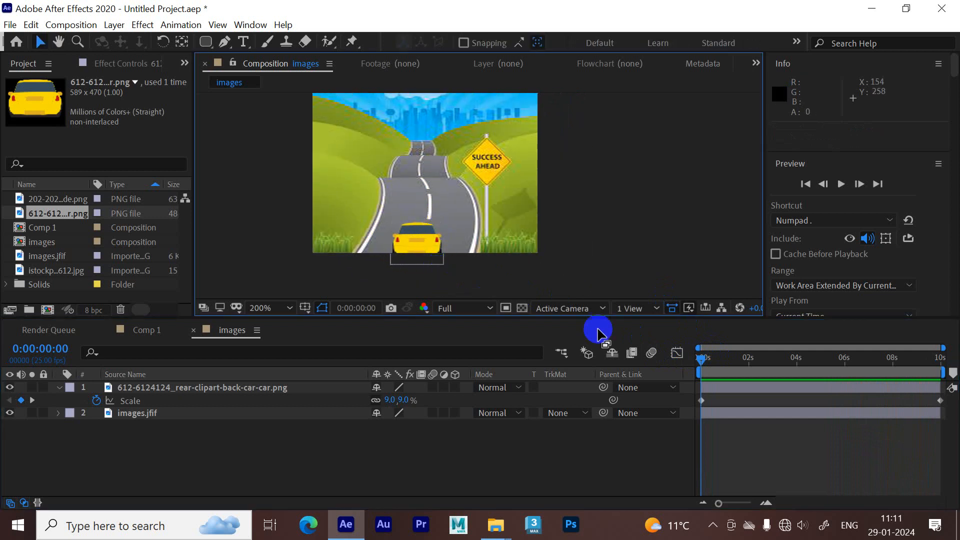
pyautogui.moveTo(704, 367); pyautogui.dragTo(754, 377)
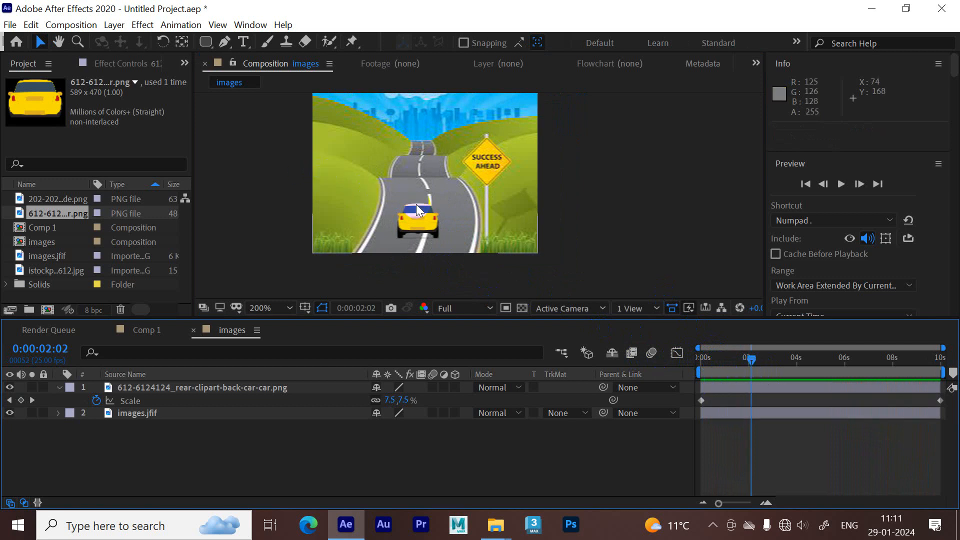
pyautogui.click(415, 220)
pyautogui.moveTo(425, 222); pyautogui.dragTo(438, 215)
# At 0:00:06:20, move the yellow car to the crest of the nearest hill, at about 108.3, 153.7.
pyautogui.moveTo(760, 364); pyautogui.dragTo(866, 366)
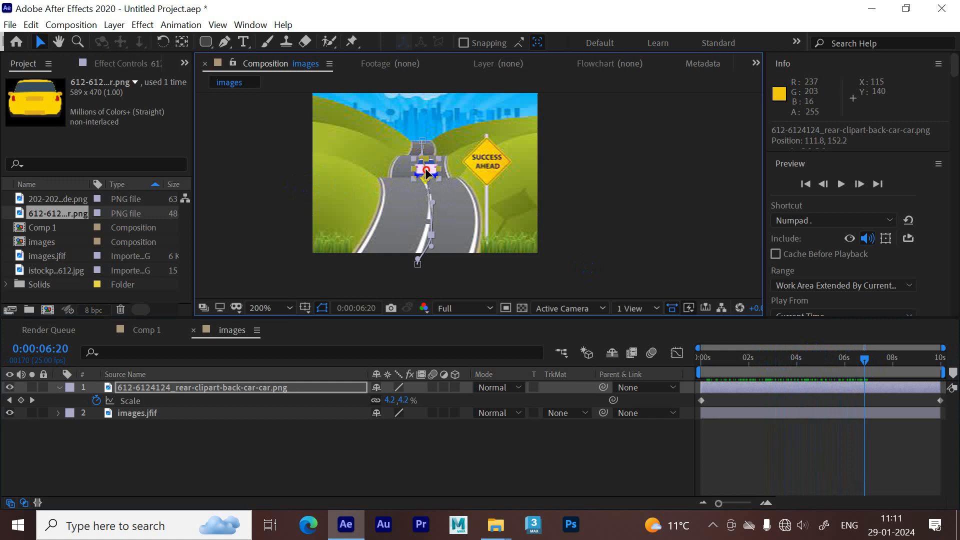
pyautogui.moveTo(429, 168); pyautogui.dragTo(424, 172)
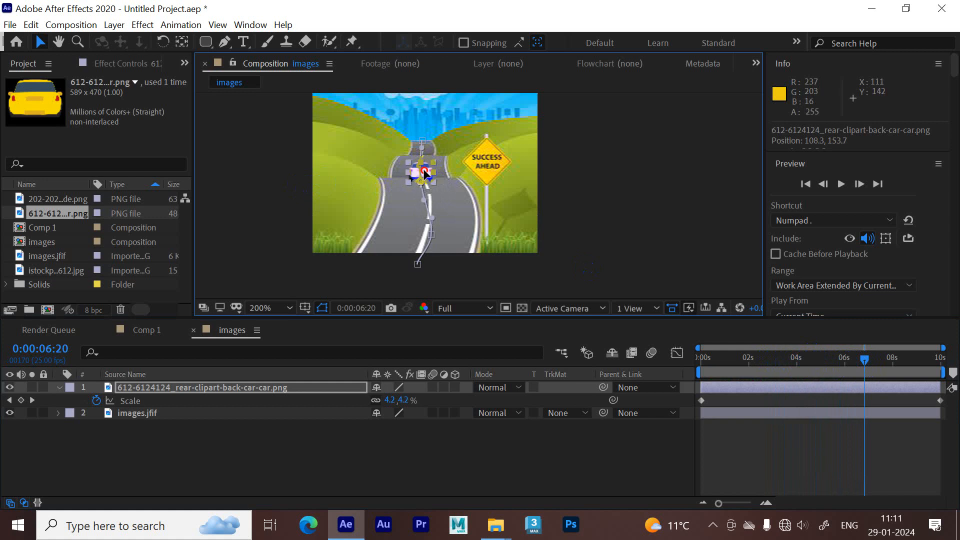
pyautogui.click(858, 367)
pyautogui.moveTo(867, 363); pyautogui.dragTo(652, 414)
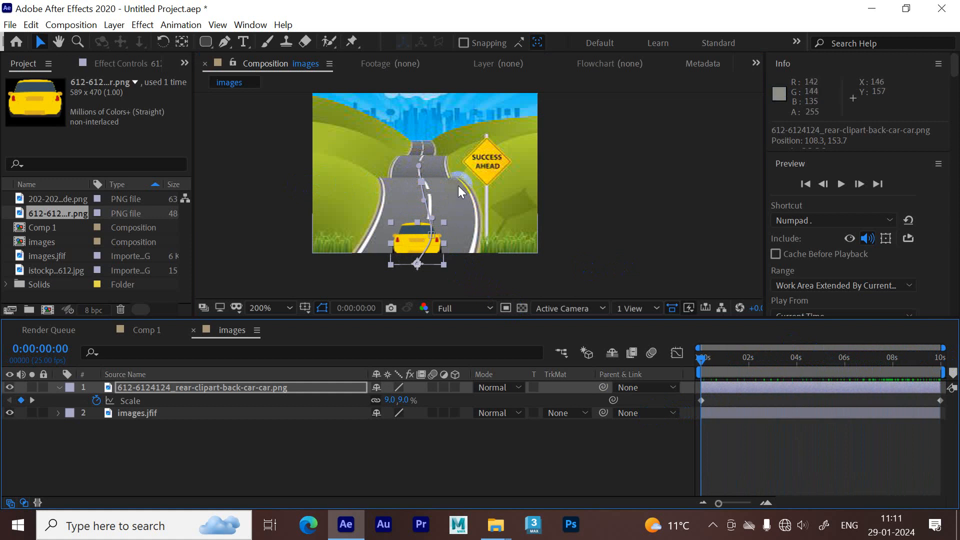
pyautogui.click(415, 264)
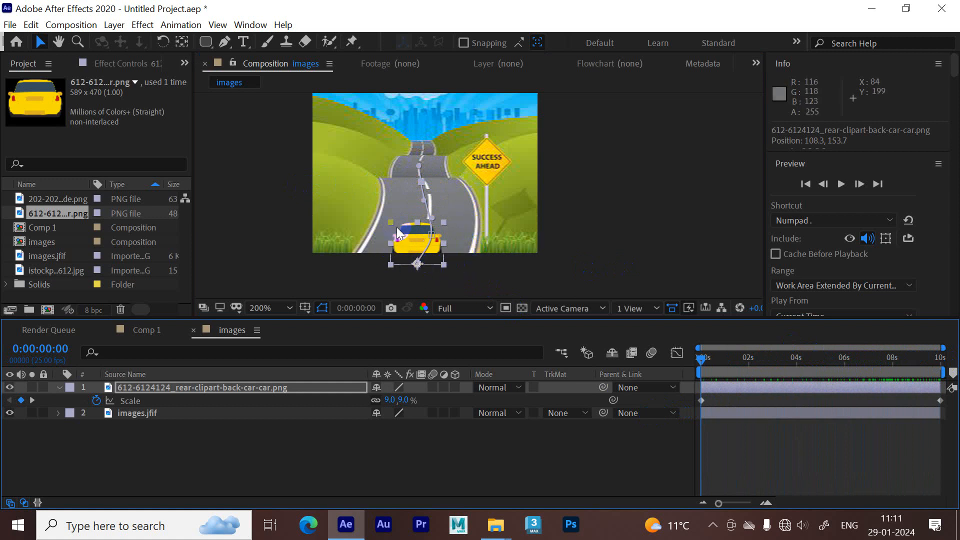
pyautogui.click(385, 248)
pyautogui.click(417, 264)
pyautogui.click(526, 306)
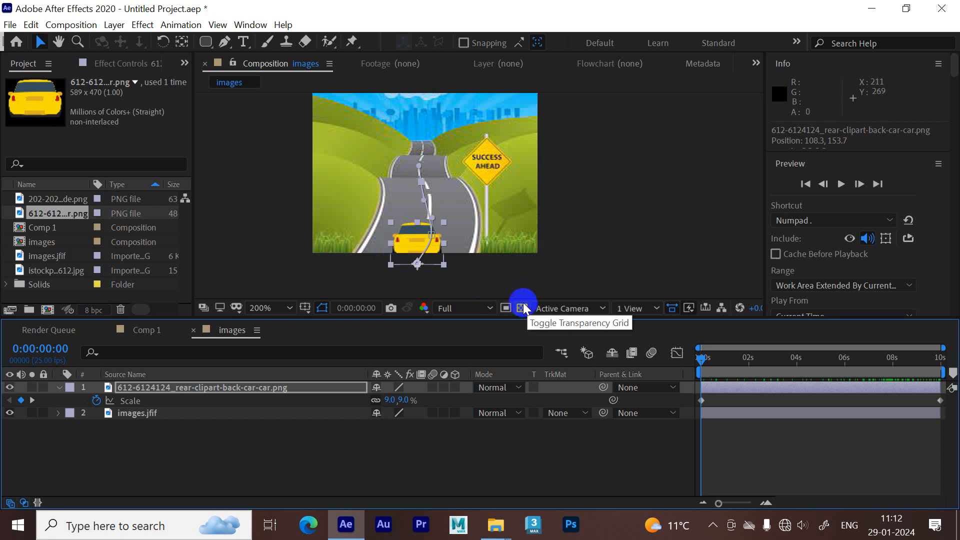
# At 0:00:07:05, increase the yellow car's Y Position so it drops just beyond the nearest hill crest.
pyautogui.moveTo(701, 358); pyautogui.dragTo(878, 355)
pyautogui.click(357, 403)
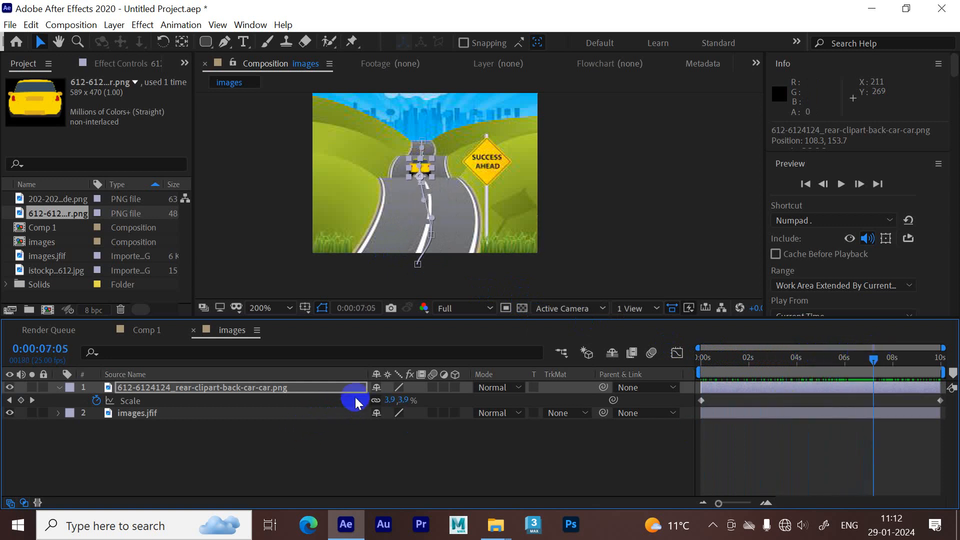
pyautogui.press('p')
pyautogui.click(406, 399)
pyautogui.moveTo(409, 399); pyautogui.dragTo(427, 398)
# Add a Position keyframe for the yellow car at 0:00:09:09 and set its Y value to 140.8.
pyautogui.click(875, 360)
pyautogui.moveTo(874, 361); pyautogui.dragTo(925, 374)
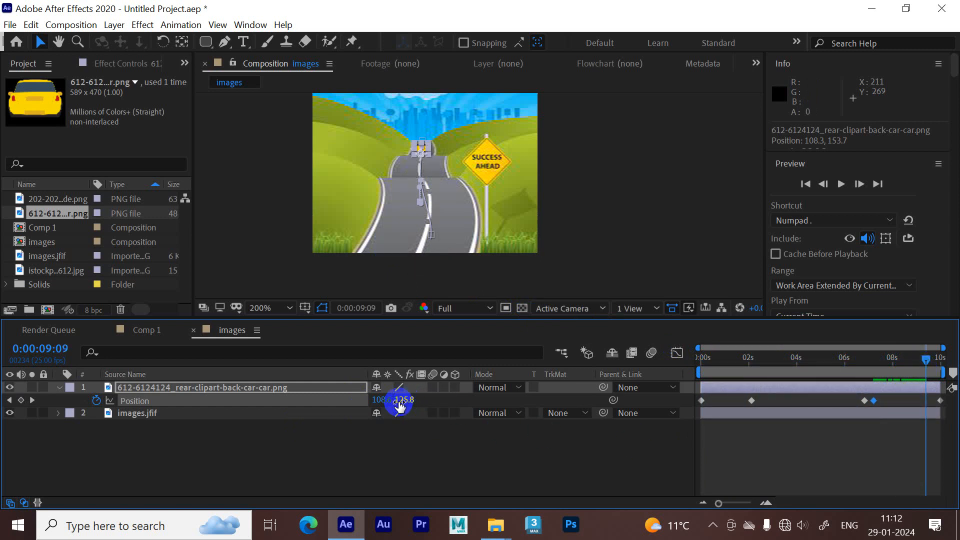
pyautogui.click(20, 400)
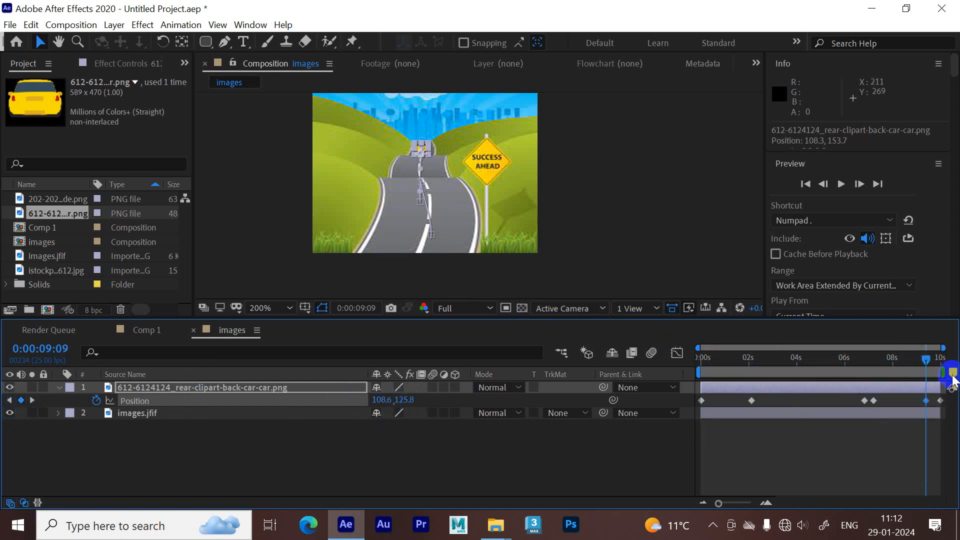
pyautogui.click(930, 360)
pyautogui.moveTo(932, 364); pyautogui.dragTo(925, 359)
pyautogui.click(402, 401)
pyautogui.moveTo(403, 404); pyautogui.dragTo(414, 399)
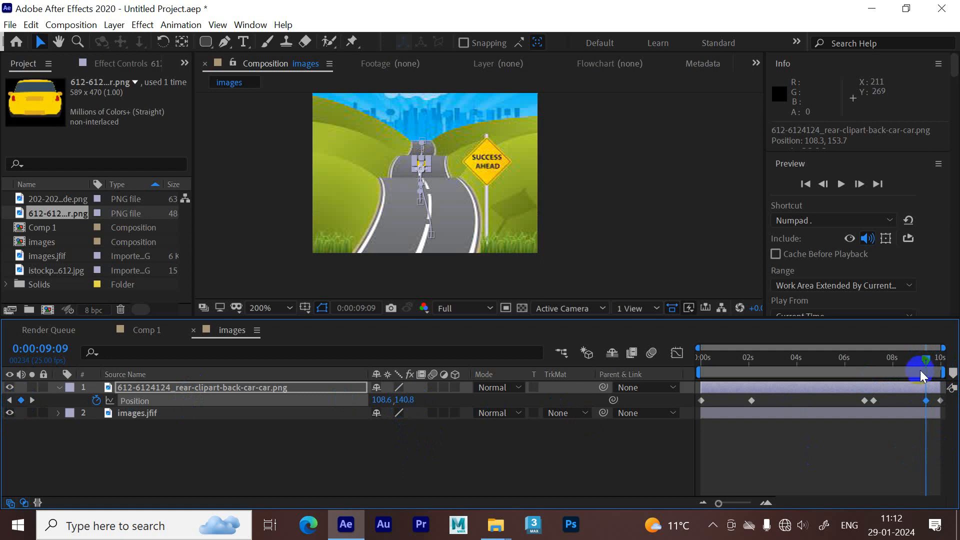
# At 0:00:09:16, set the yellow car's Y Position to 143.6.
pyautogui.moveTo(927, 366); pyautogui.dragTo(946, 384)
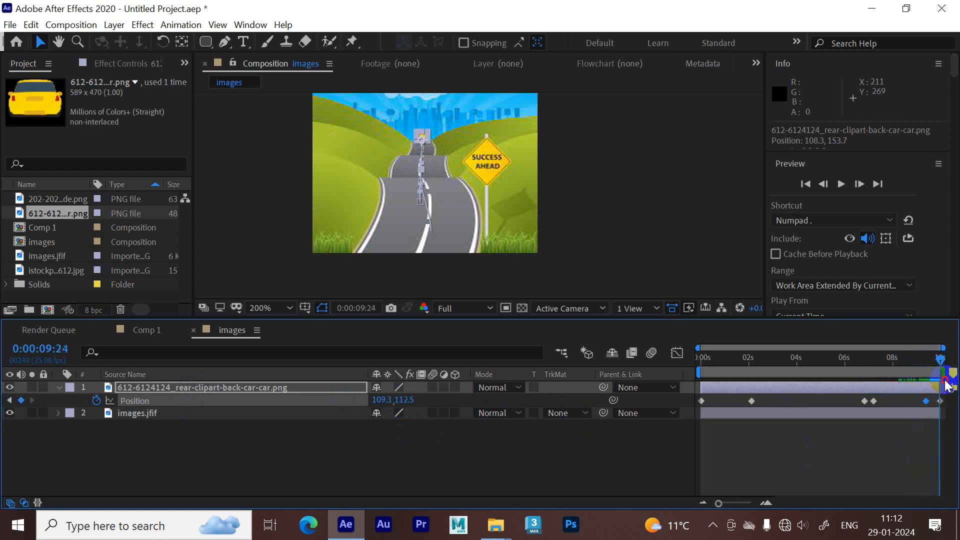
pyautogui.moveTo(720, 503); pyautogui.dragTo(745, 504)
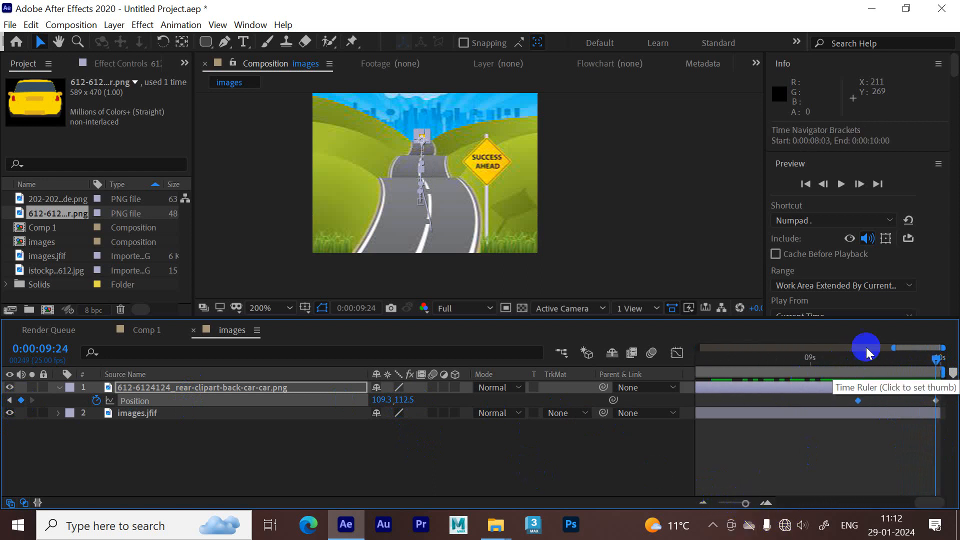
pyautogui.moveTo(935, 364); pyautogui.dragTo(894, 367)
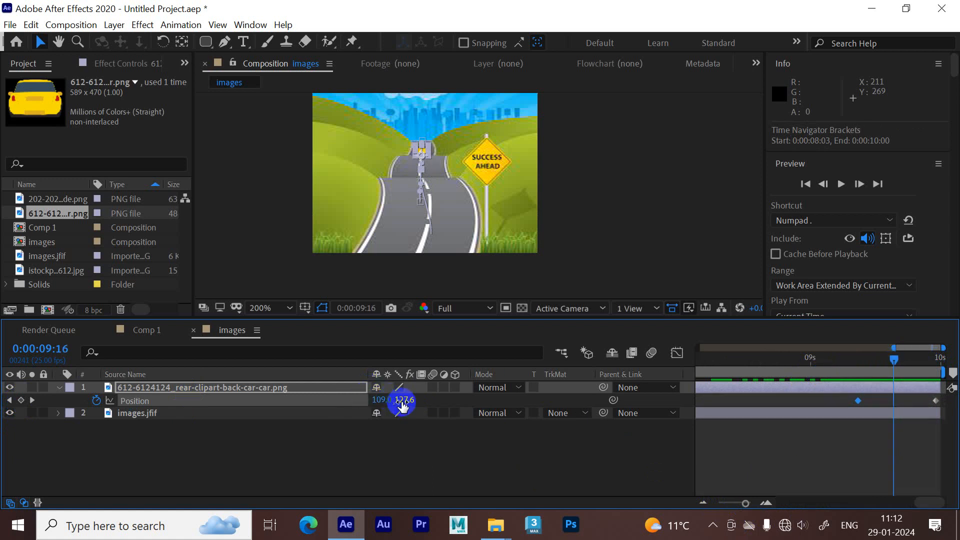
pyautogui.moveTo(403, 405); pyautogui.dragTo(421, 399)
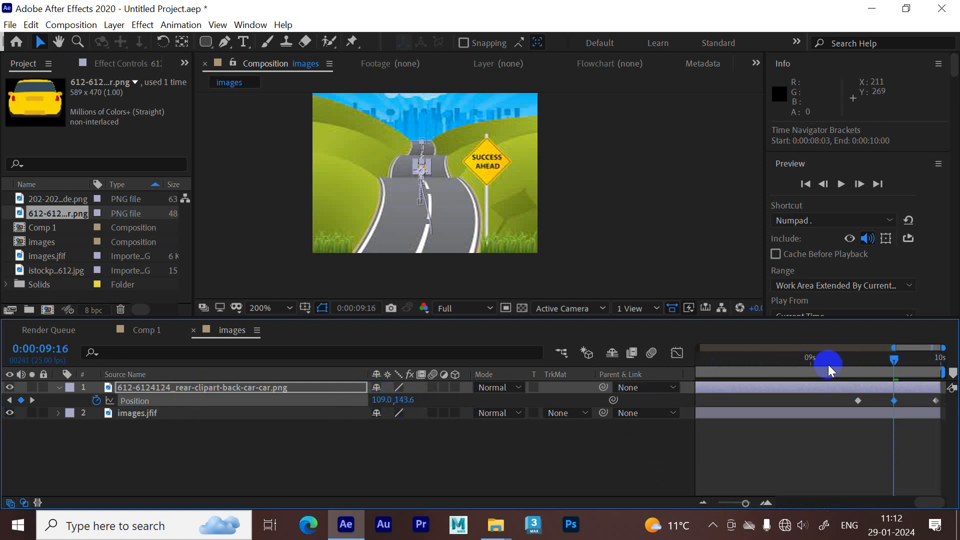
# Replace the yellow car's Position keyframe at 0:00:09:09 with a new one whose Y value is 126.0.
pyautogui.moveTo(895, 360); pyautogui.dragTo(859, 380)
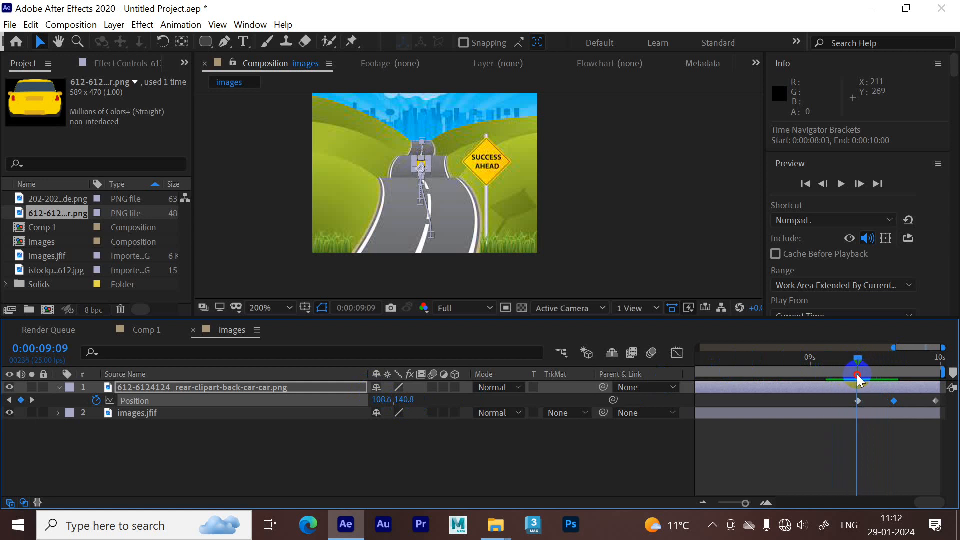
pyautogui.click(858, 400)
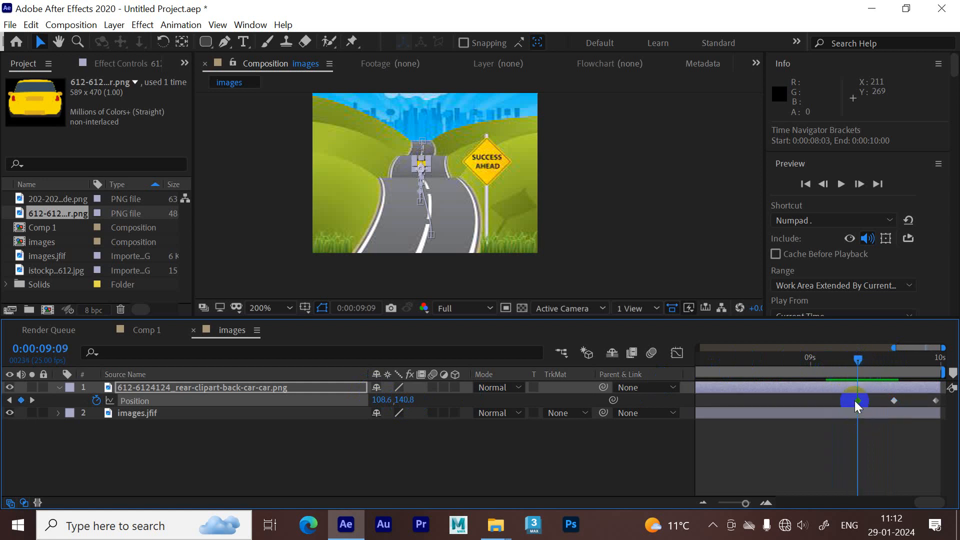
pyautogui.press('Delete')
pyautogui.click(373, 400)
pyautogui.moveTo(376, 403); pyautogui.dragTo(394, 400)
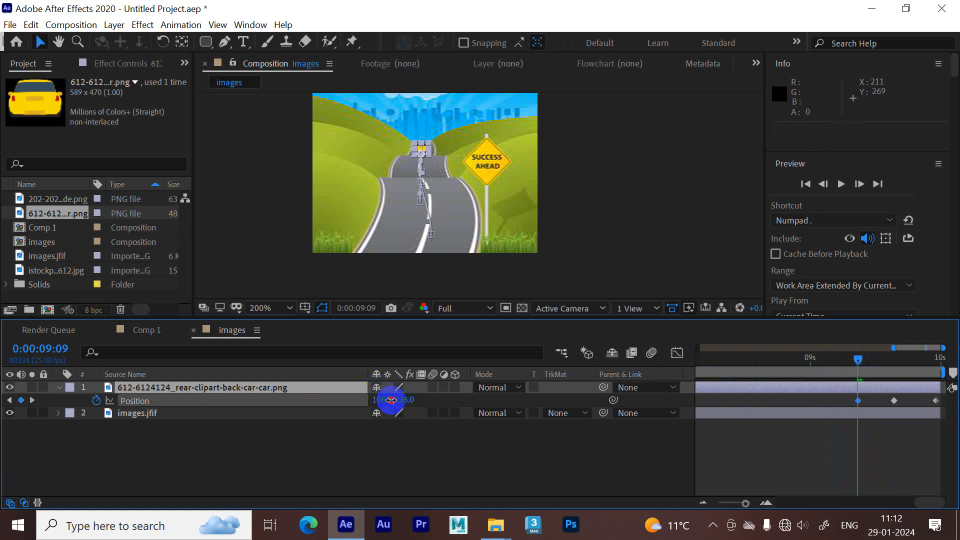
pyautogui.moveTo(856, 361); pyautogui.dragTo(889, 368)
# Duplicate the images.jfif road background layer.
pyautogui.moveTo(800, 348); pyautogui.dragTo(959, 367)
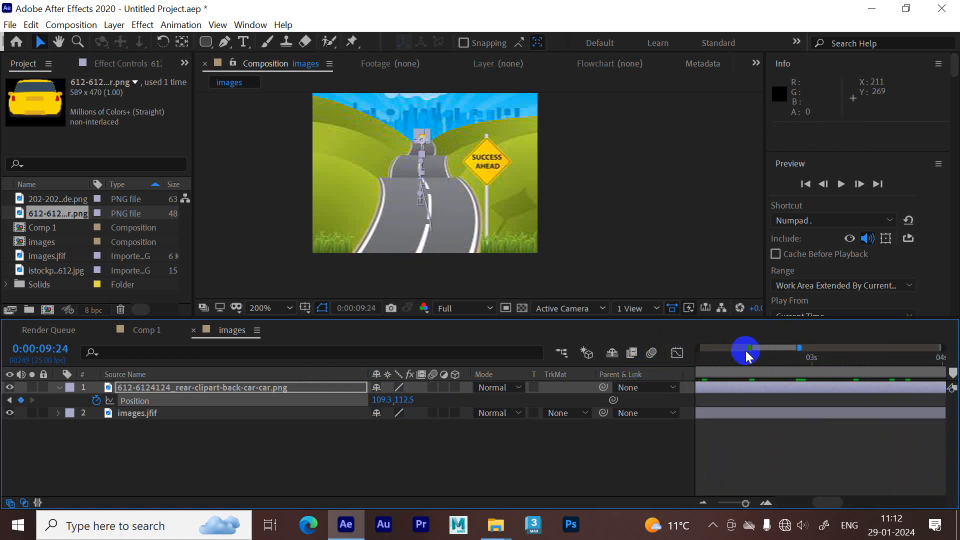
pyautogui.moveTo(748, 348); pyautogui.dragTo(610, 344)
pyautogui.moveTo(795, 347); pyautogui.dragTo(956, 349)
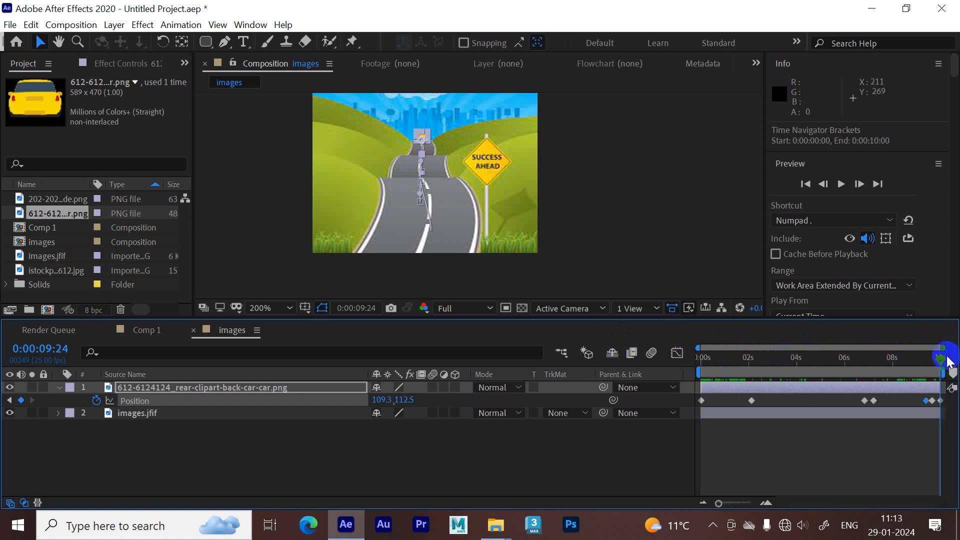
pyautogui.click(172, 431)
pyautogui.click(145, 413)
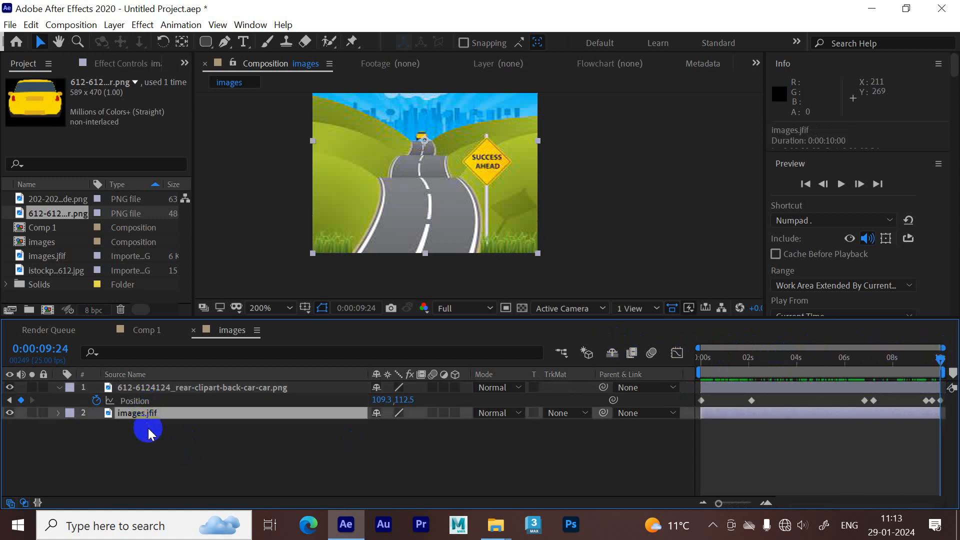
pyautogui.hotkey('ctrl', 'd')
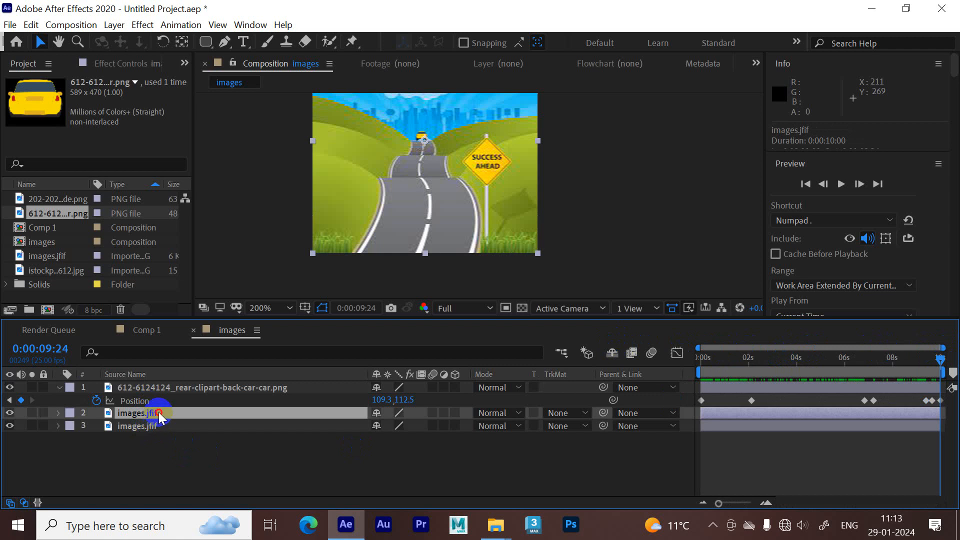
# Draw a rectangular mask on the upper images.jfif layer, covering the scene's full width from the nearest hill crest down past the lower edge.
pyautogui.click(206, 43)
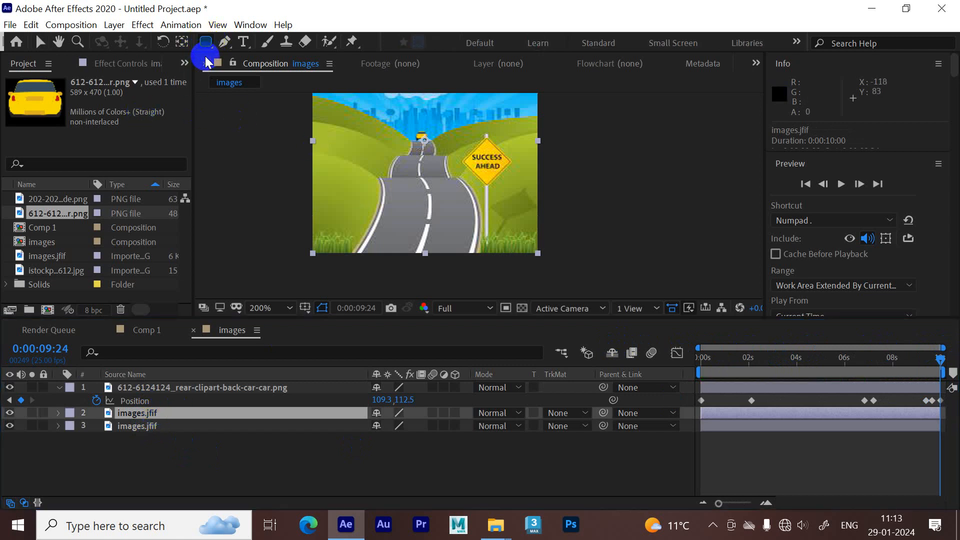
pyautogui.click(207, 45)
pyautogui.click(264, 39)
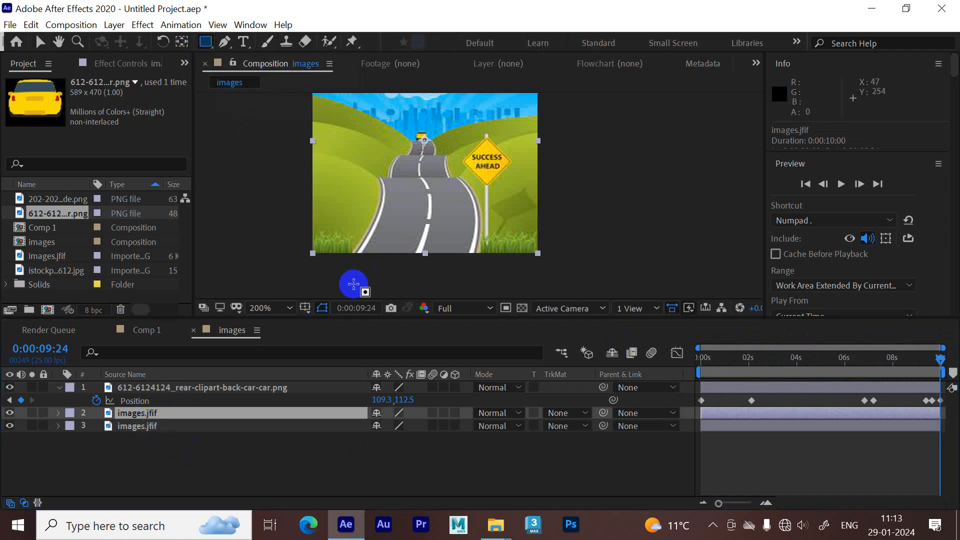
pyautogui.moveTo(308, 275); pyautogui.dragTo(543, 178)
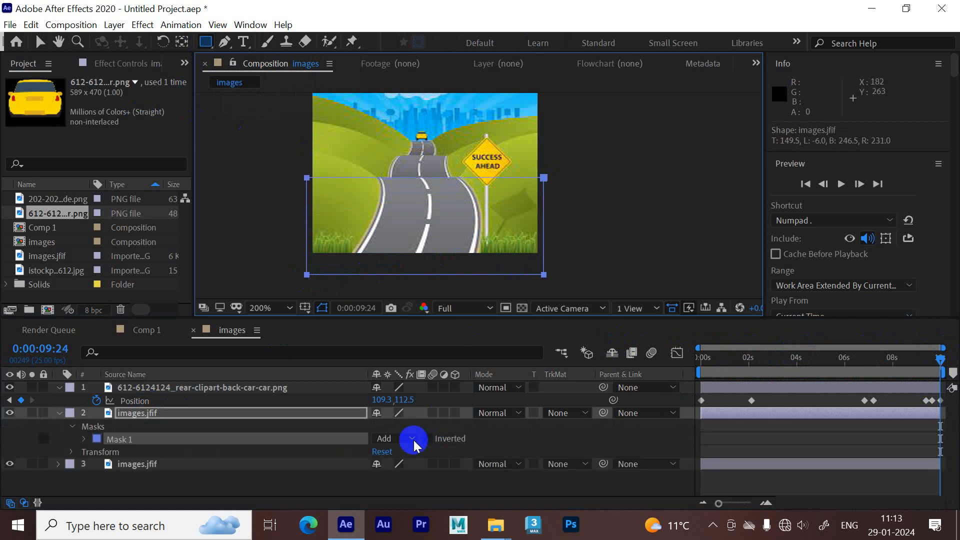
pyautogui.click(59, 413)
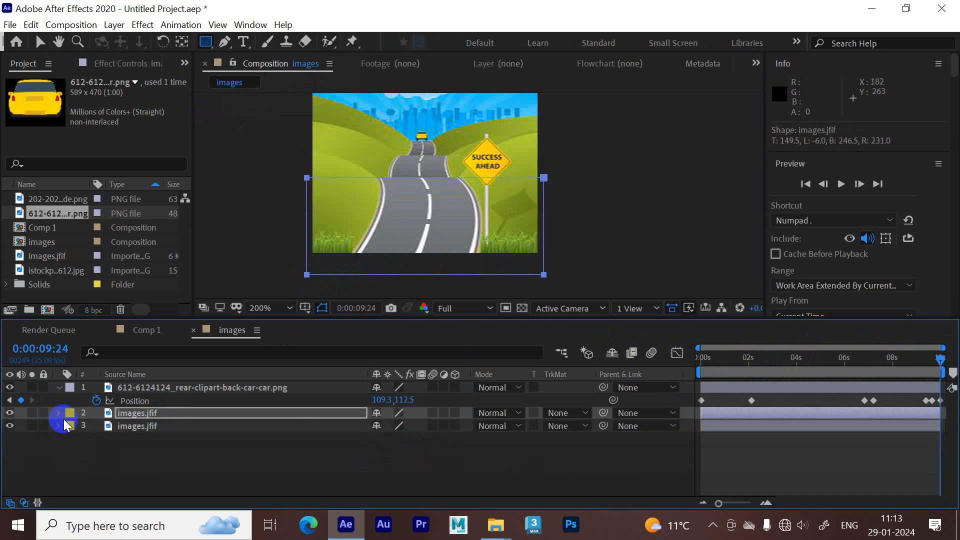
pyautogui.click(129, 418)
# At 0:00:06:20, move the yellow car up to about 107.8, 150.2 so its wheels sit on the nearest crest.
pyautogui.moveTo(719, 358); pyautogui.dragTo(865, 376)
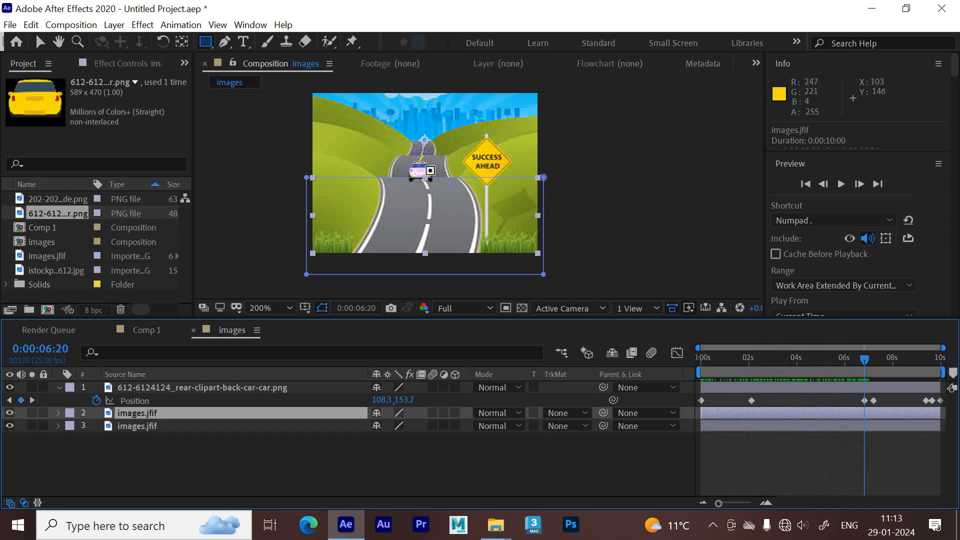
pyautogui.click(40, 42)
pyautogui.scroll(2, 487, 187)
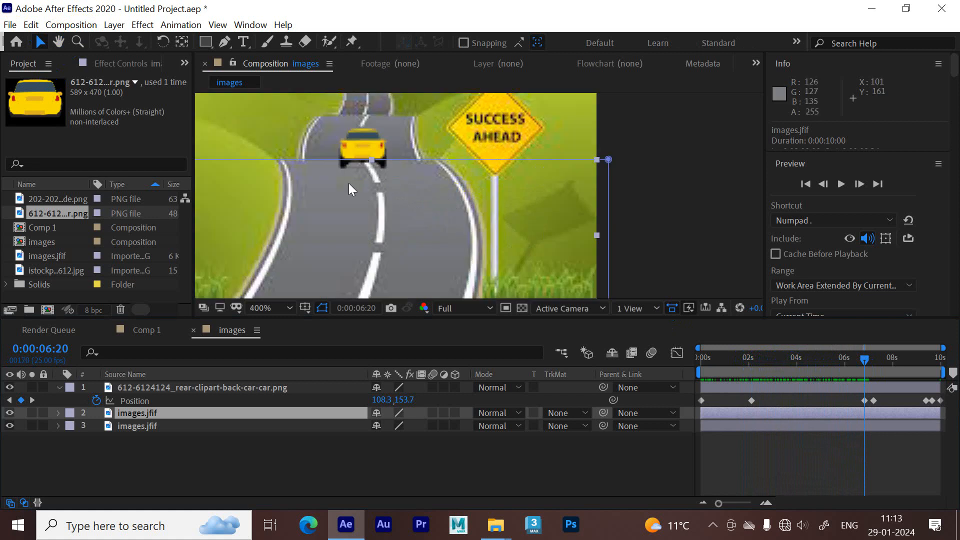
pyautogui.click(398, 194)
pyautogui.moveTo(398, 194); pyautogui.dragTo(396, 181)
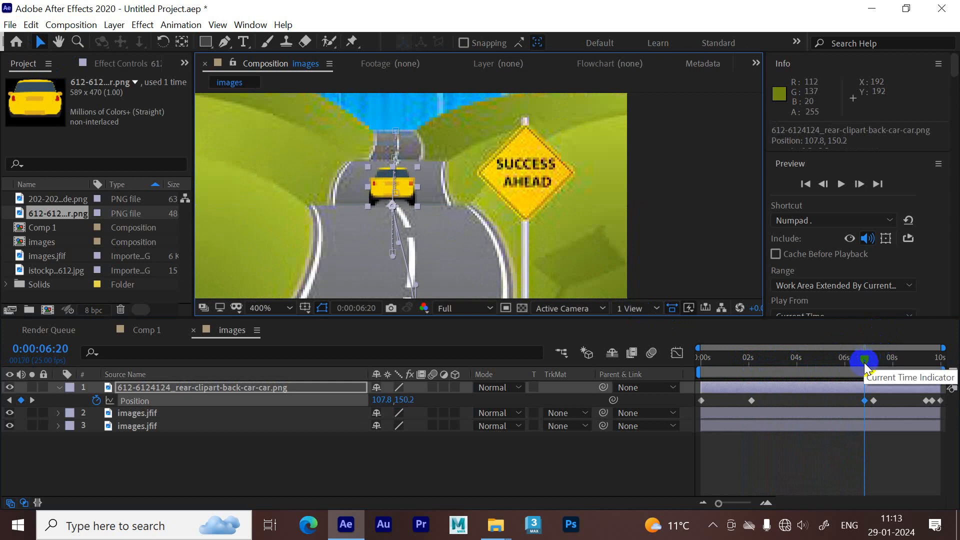
# Trim the masked images.jfif layer to start at 0:00:06:20 and move it above the yellow car layer.
pyautogui.click(176, 413)
pyautogui.moveTo(699, 413); pyautogui.dragTo(860, 421)
pyautogui.click(939, 410)
pyautogui.moveTo(938, 412); pyautogui.dragTo(203, 389)
# Play the composition from the start to check how the masked road layer hides the car behind the hill.
pyautogui.moveTo(720, 357); pyautogui.dragTo(919, 372)
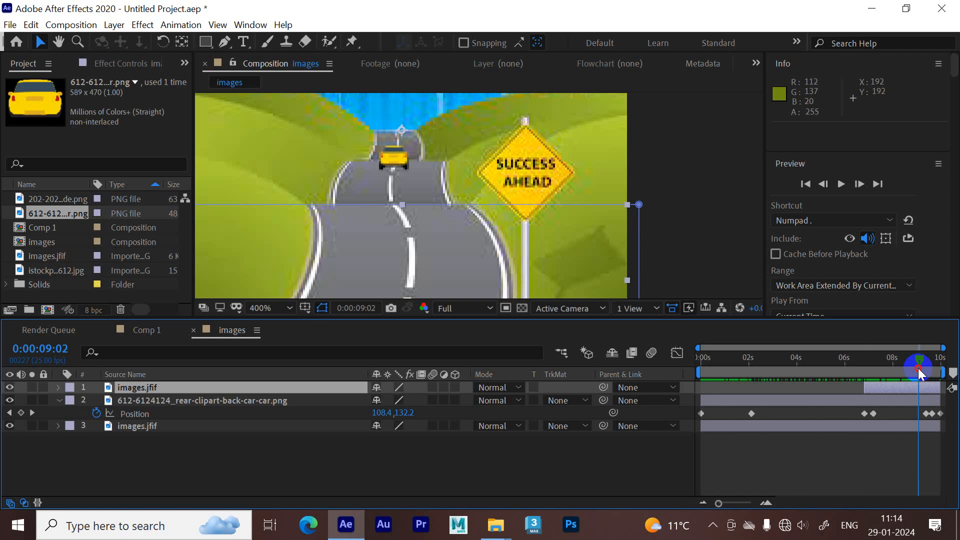
pyautogui.moveTo(917, 370); pyautogui.dragTo(603, 410)
pyautogui.scroll(-2, 494, 258)
pyautogui.press('space')
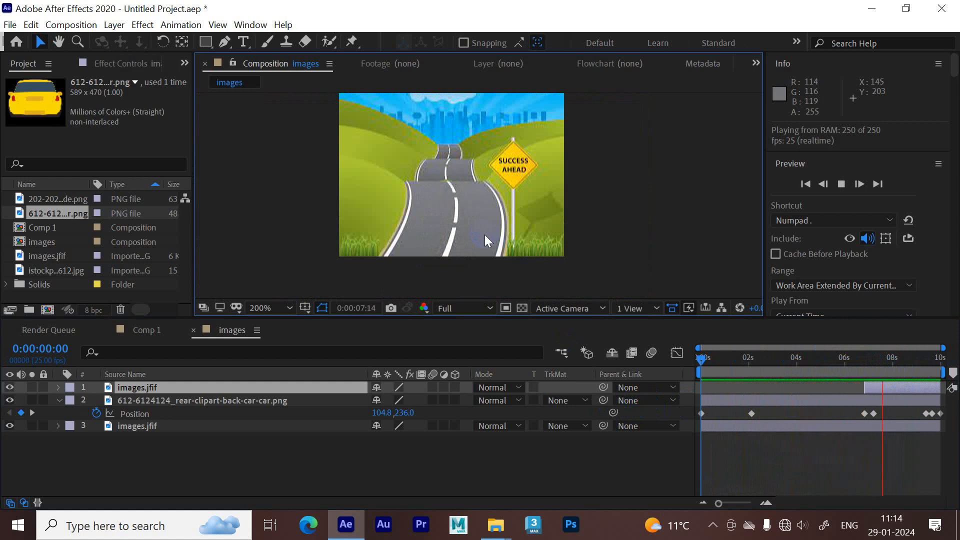
pyautogui.press('space')
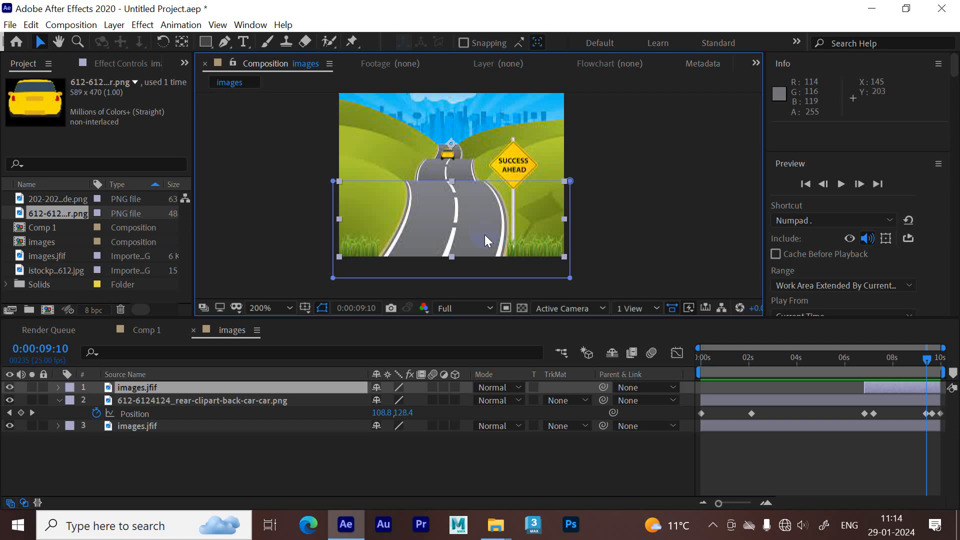
# Hide the masked images.jfif layer and examine the car's position around 0:00:07:04 without it.
pyautogui.click(11, 388)
pyautogui.moveTo(727, 357); pyautogui.dragTo(873, 362)
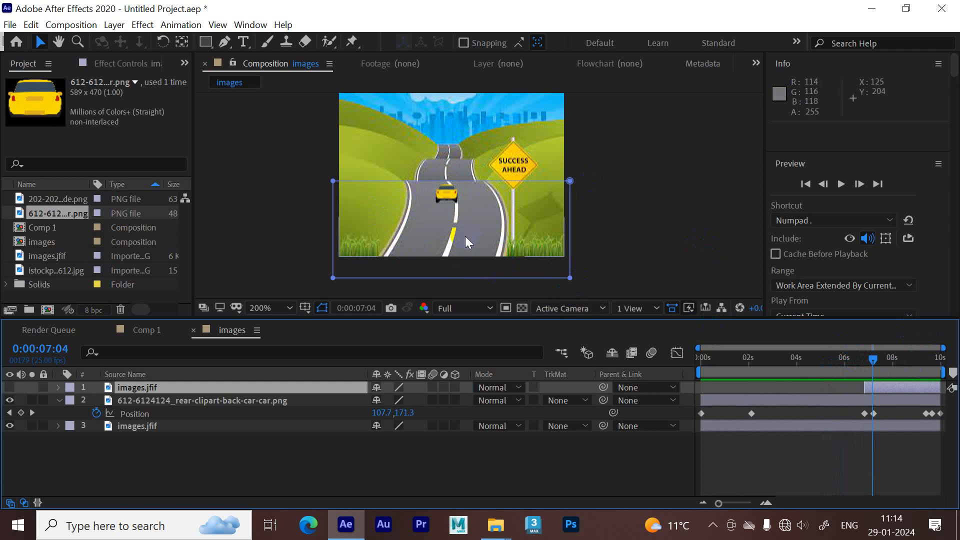
# Show the masked images.jfif layer again and scrub from 0:00:06:21 to 0:00:08:16 to check the car passing behind the hill.
pyautogui.click(245, 346)
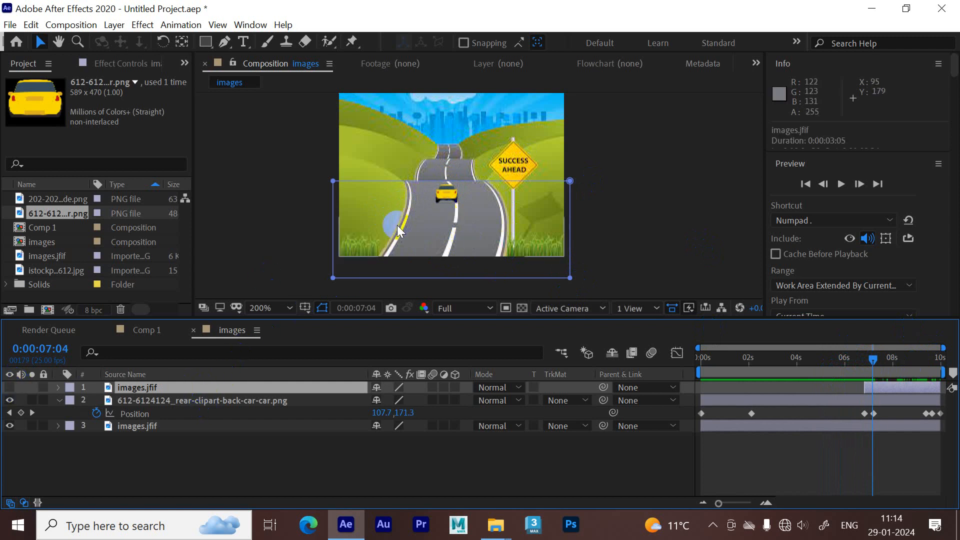
pyautogui.click(10, 387)
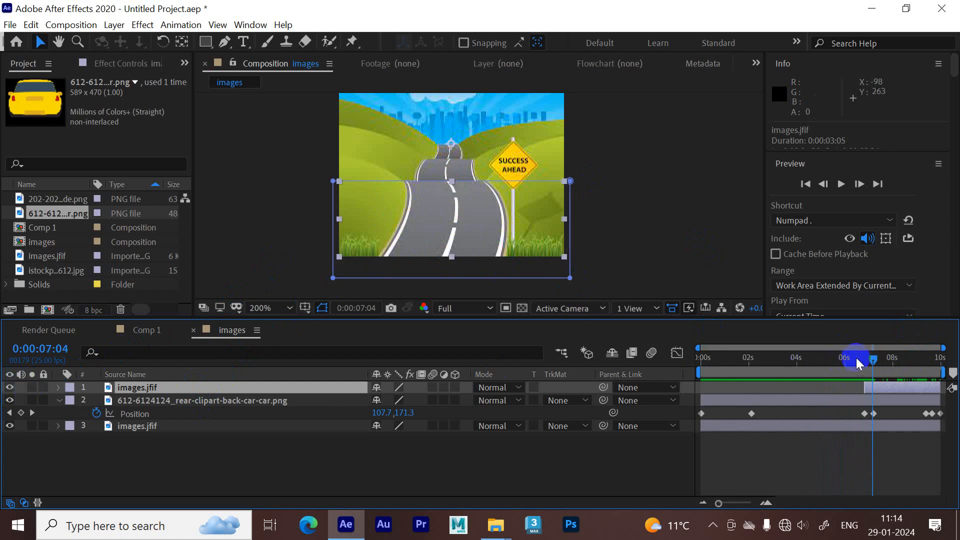
pyautogui.moveTo(873, 365); pyautogui.dragTo(866, 361)
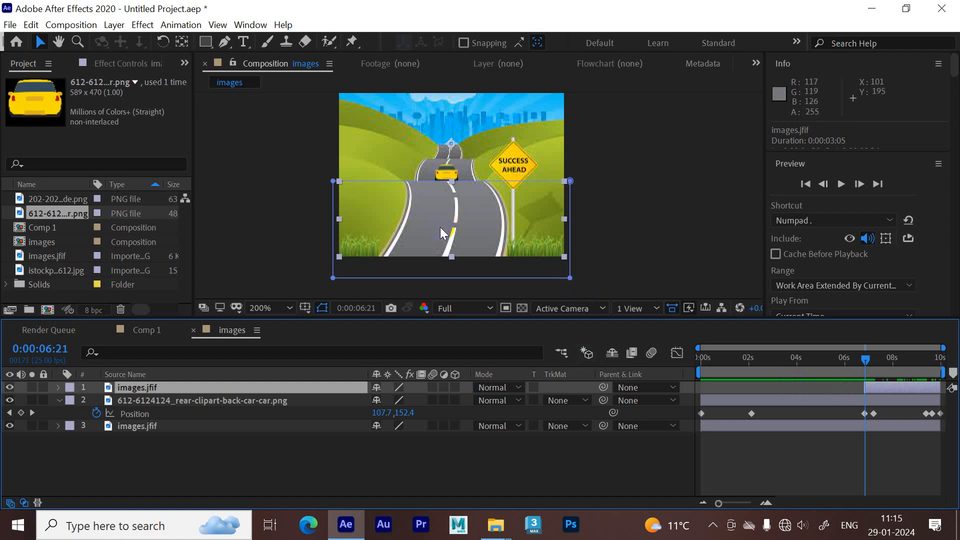
pyautogui.moveTo(866, 388); pyautogui.dragTo(874, 366)
pyautogui.click(424, 460)
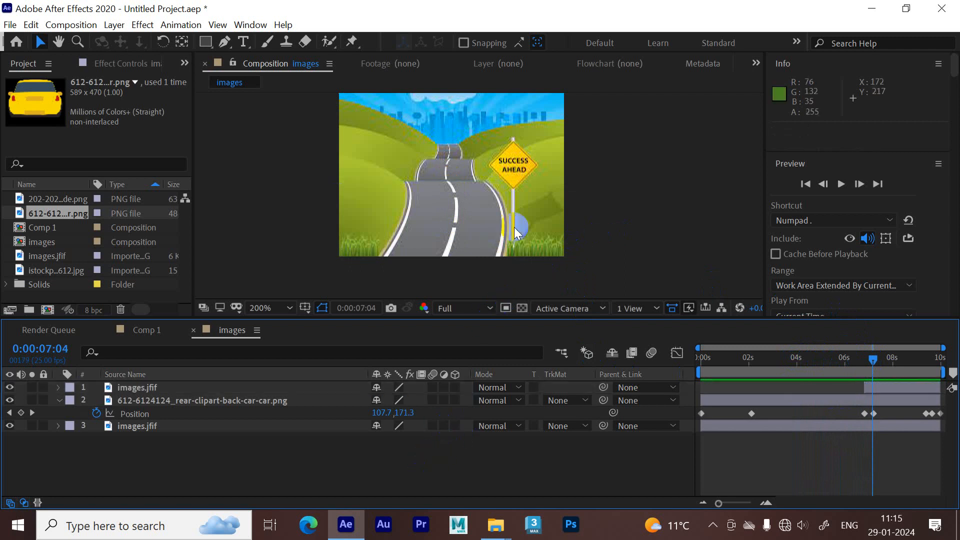
pyautogui.moveTo(815, 360); pyautogui.dragTo(907, 353)
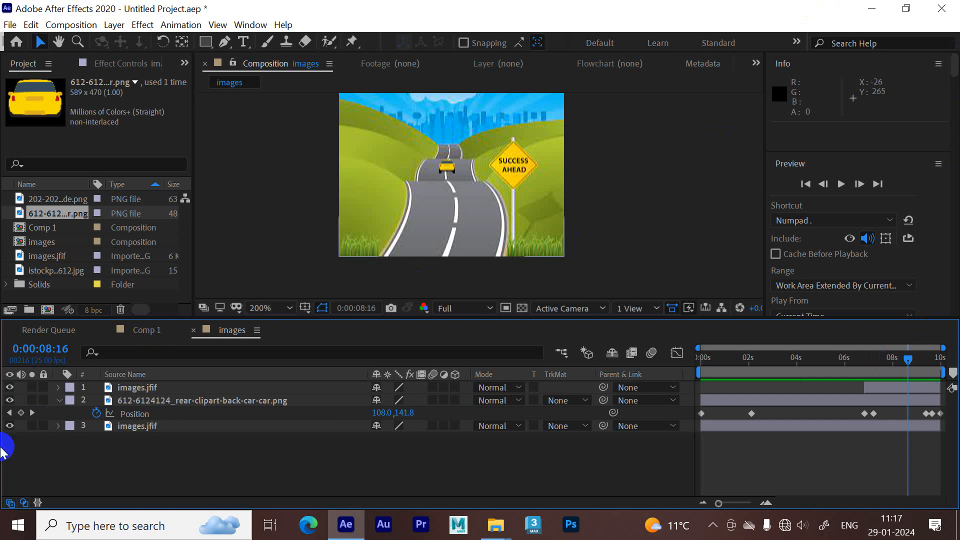
# Open Comp 1 and fit its whole frame in the composition viewer.
pyautogui.doubleClick(51, 229)
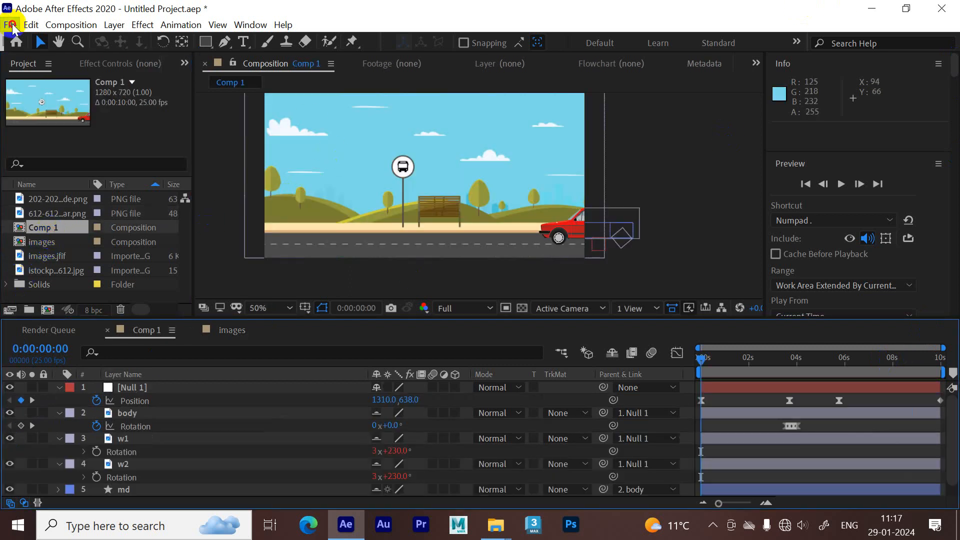
pyautogui.click(9, 25)
pyautogui.moveTo(35, 230)
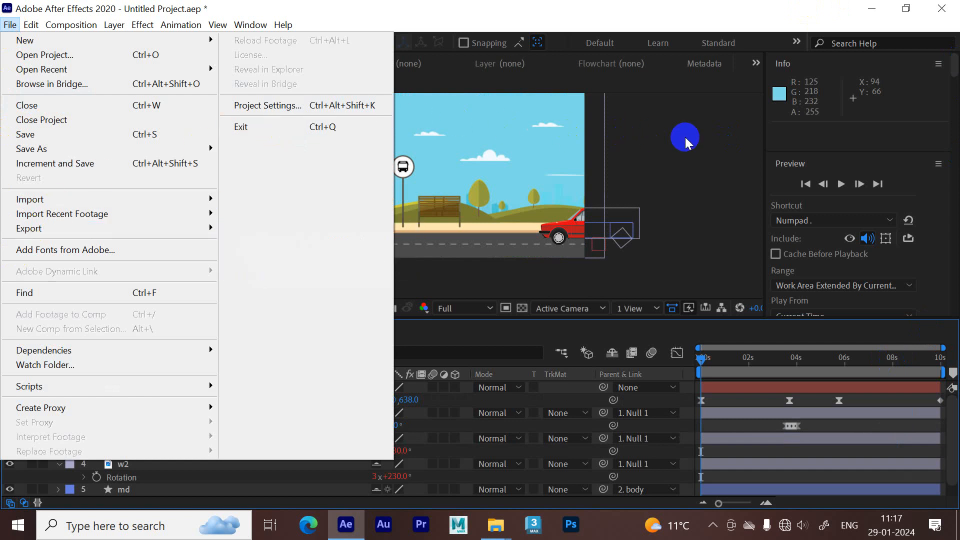
pyautogui.click(677, 146)
pyautogui.press('.')
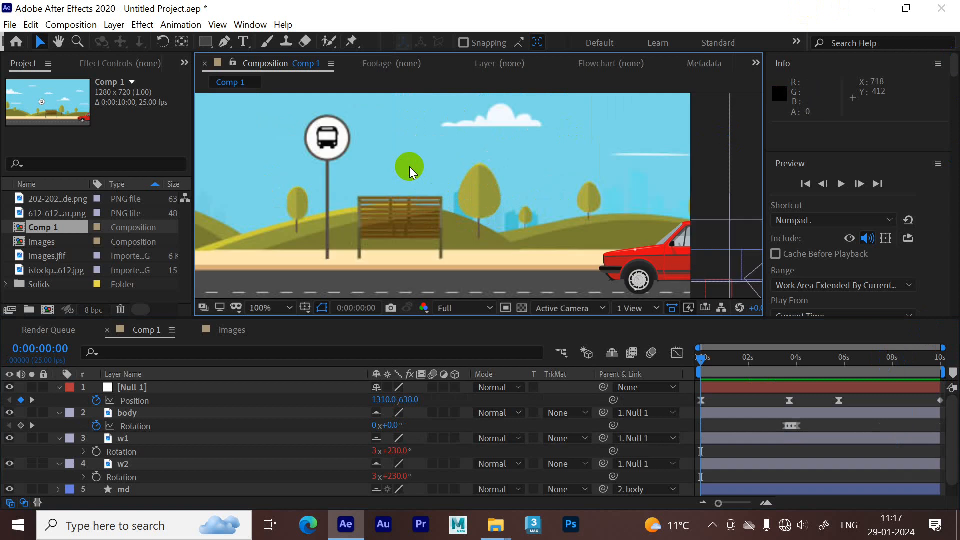
pyautogui.moveTo(449, 179); pyautogui.dragTo(494, 176)
pyautogui.press('h')
pyautogui.press('v')
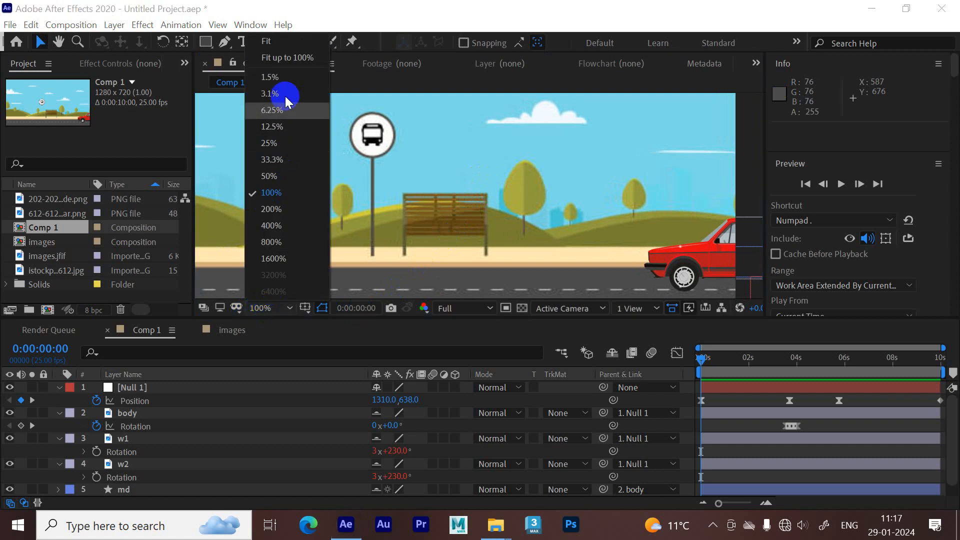
pyautogui.click(281, 44)
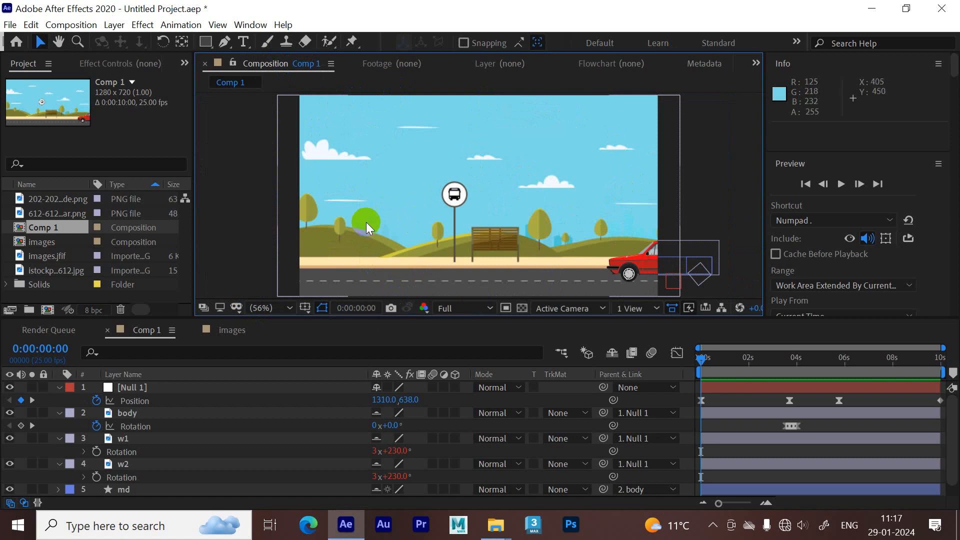
pyautogui.click(46, 310)
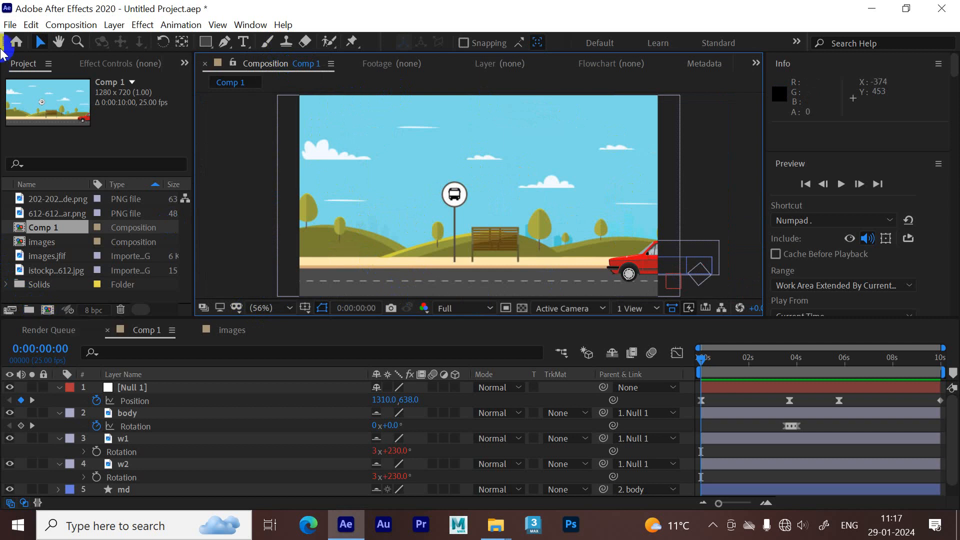
# Send Comp 1 to the Adobe Media Encoder queue, look over the queued items and close Media Encoder without encoding.
pyautogui.click(10, 25)
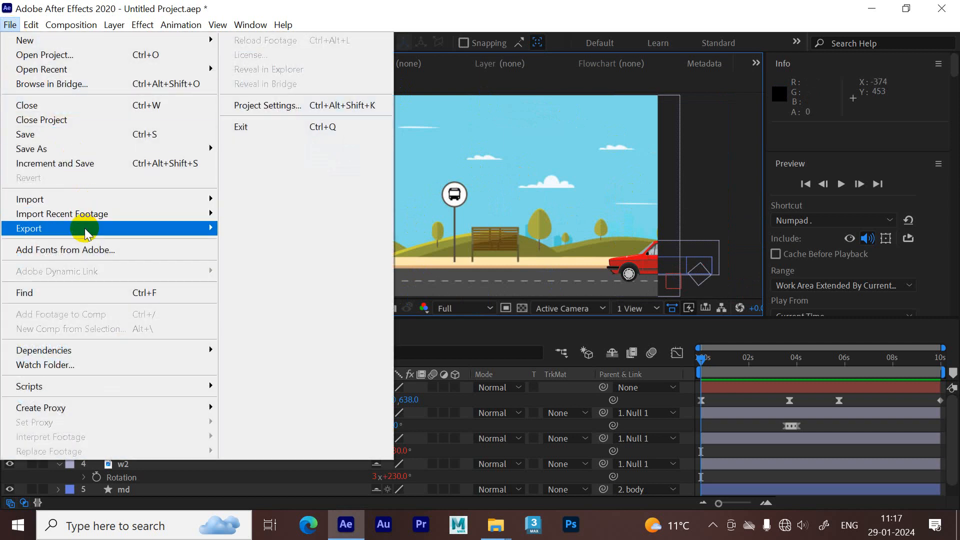
pyautogui.moveTo(88, 228)
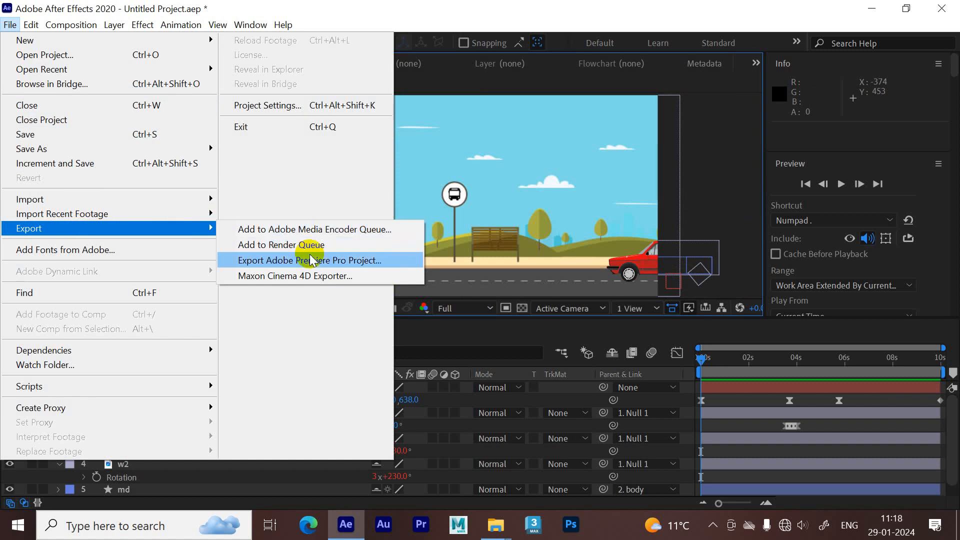
pyautogui.click(326, 229)
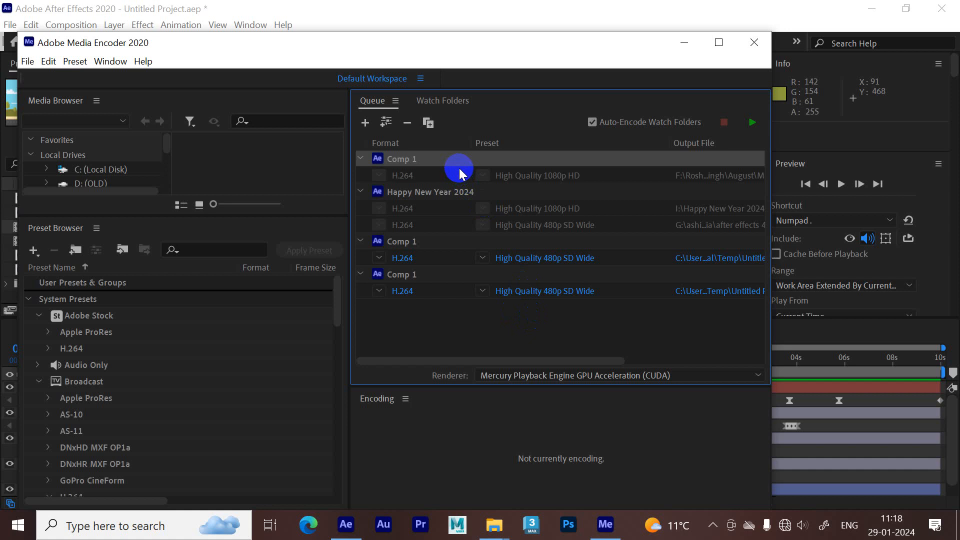
pyautogui.moveTo(592, 50); pyautogui.dragTo(632, 30)
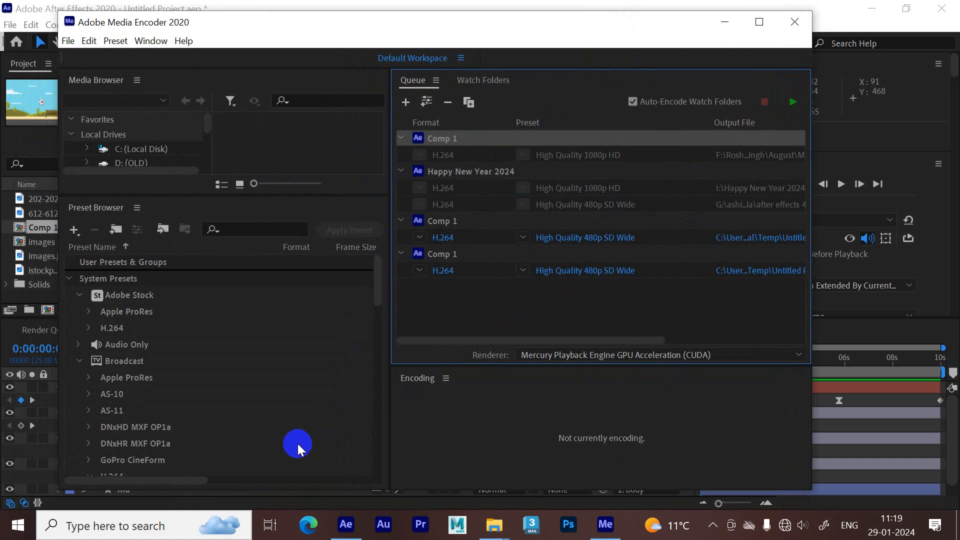
pyautogui.click(795, 23)
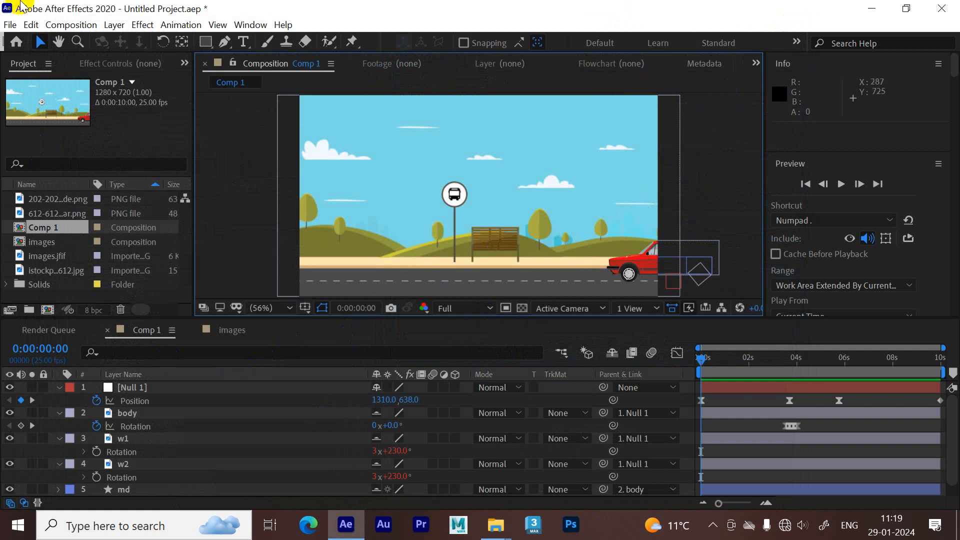
# Add Comp 1 to the Render Queue and set its output module format to QuickTime.
pyautogui.click(10, 25)
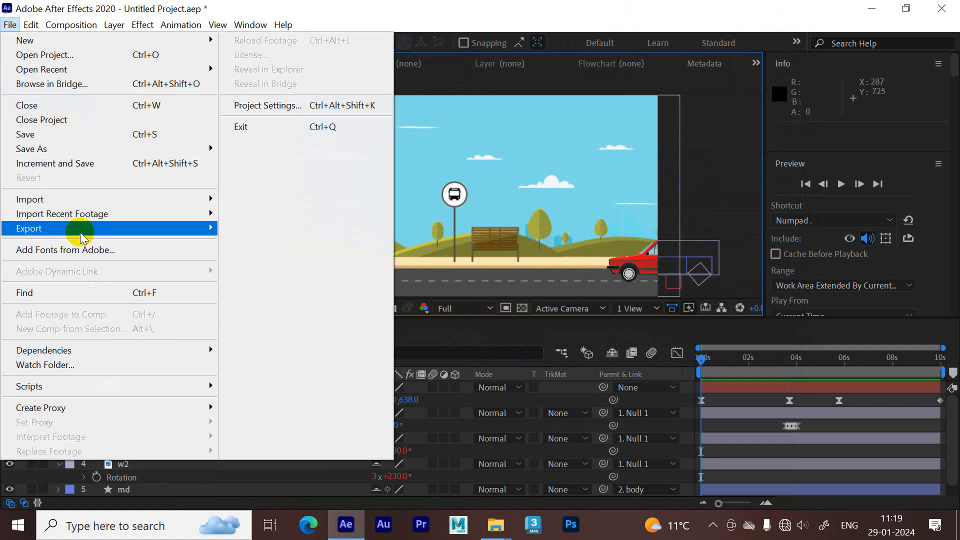
pyautogui.moveTo(80, 235)
pyautogui.click(310, 244)
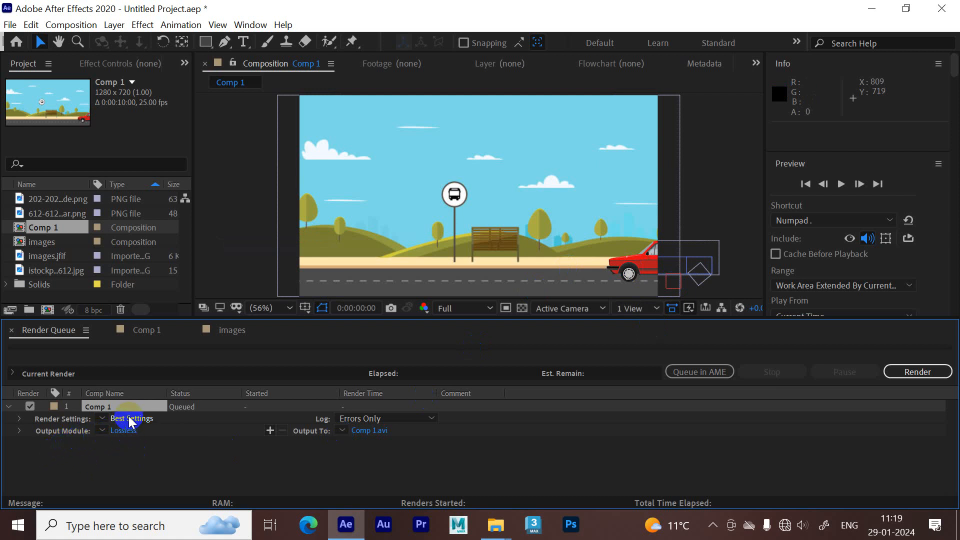
pyautogui.click(123, 433)
pyautogui.click(385, 99)
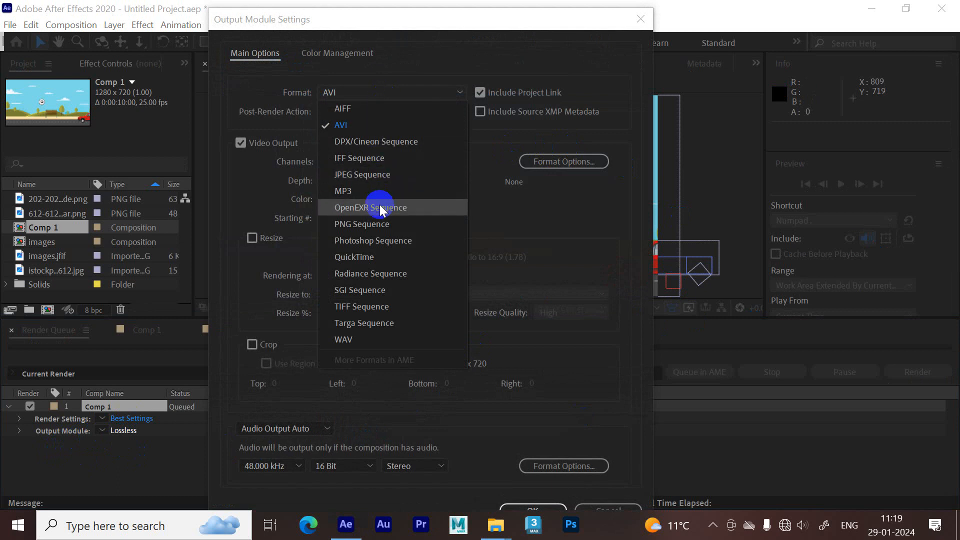
pyautogui.click(374, 257)
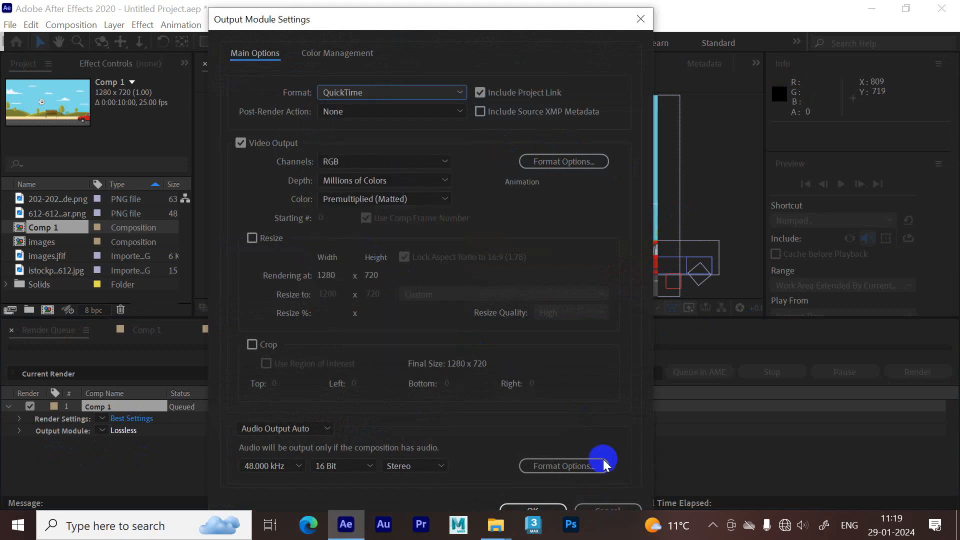
pyautogui.click(533, 508)
# Name the output movie car1_2 in the after effects 4 folder and render Comp 1.
pyautogui.click(362, 430)
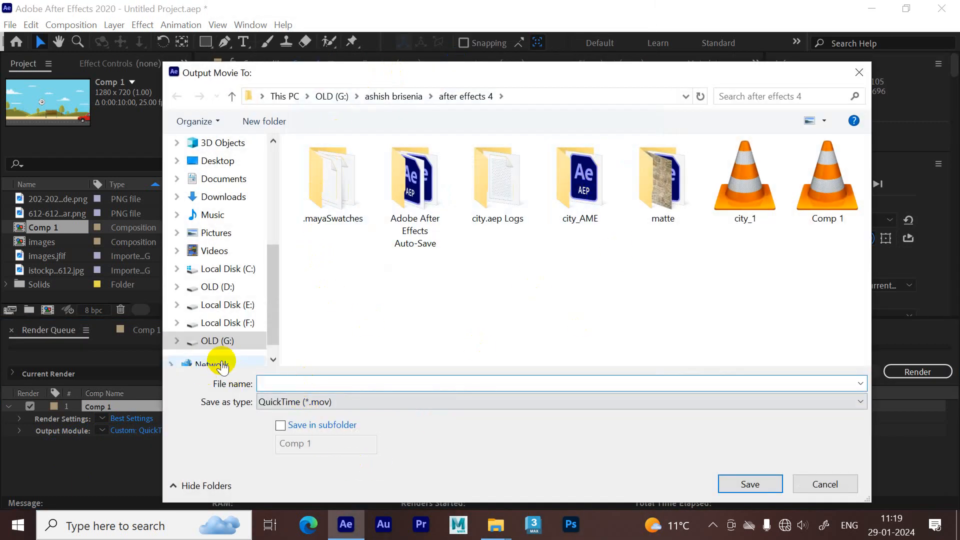
pyautogui.write('car1')
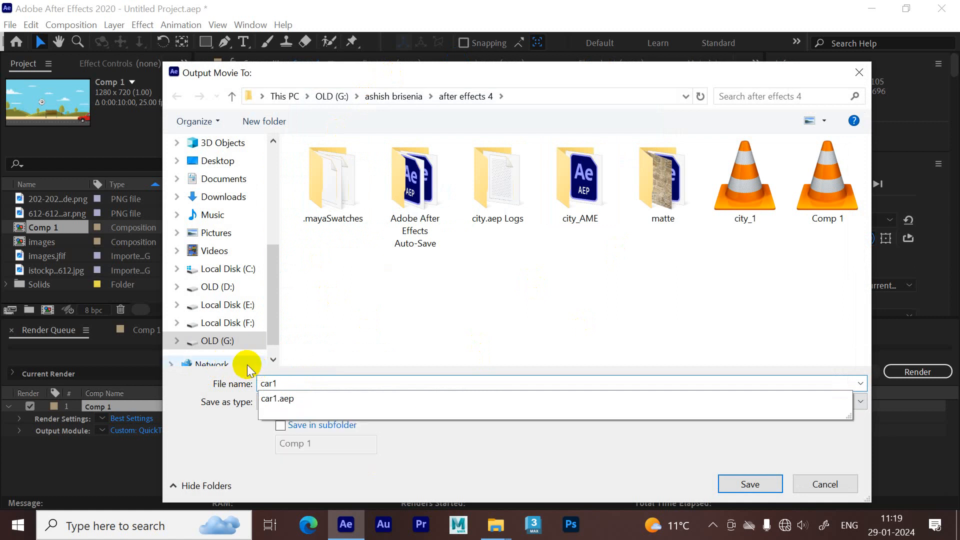
pyautogui.write('_2')
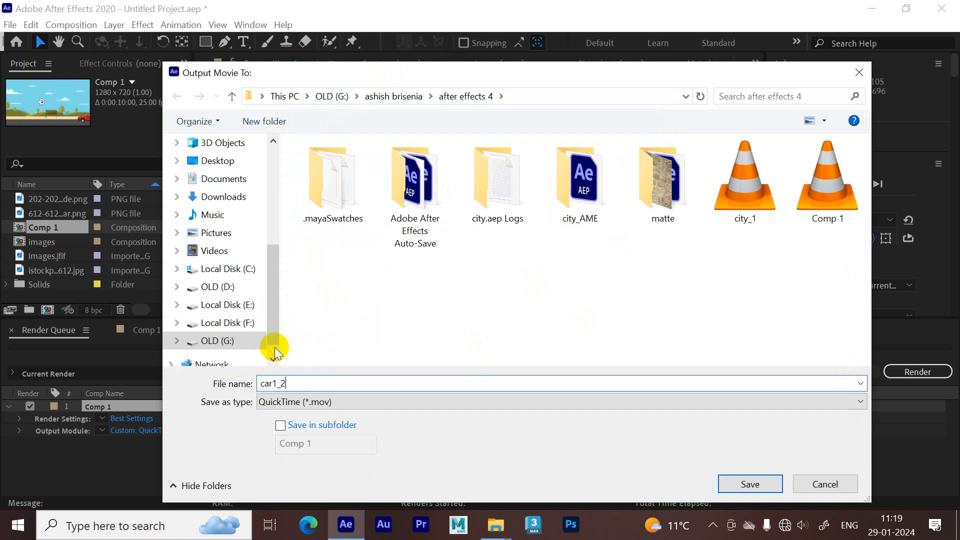
pyautogui.click(760, 485)
pyautogui.click(908, 370)
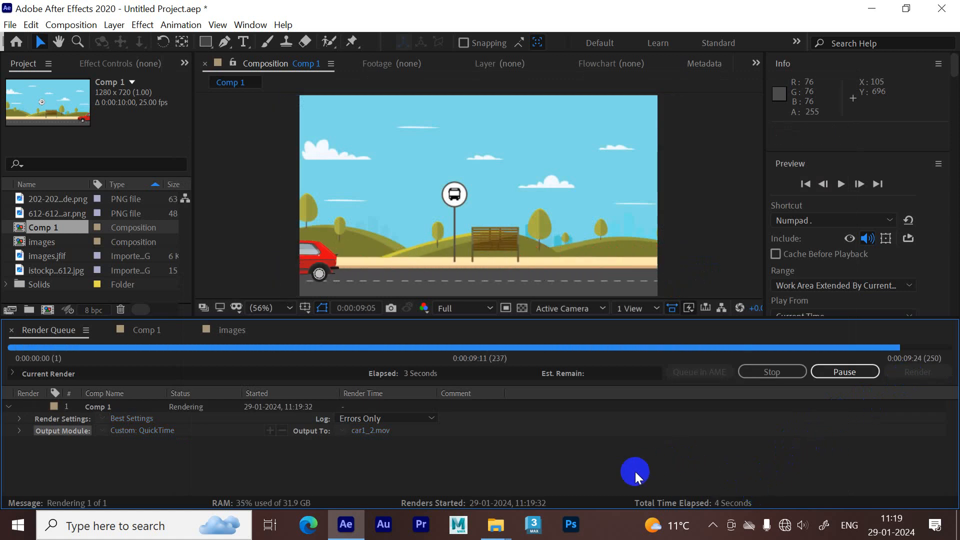
pyautogui.click(617, 276)
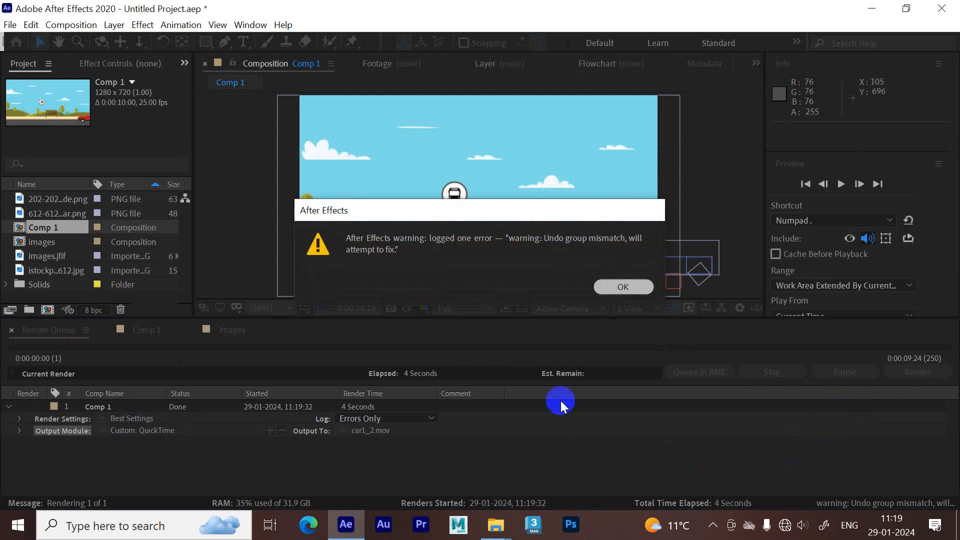
# Switch to File Explorer, find car1_2 in the after effects 4 folder and open it in QuickTime Player, dismissing the file association prompt.
pyautogui.moveTo(496, 525)
pyautogui.click(453, 479)
pyautogui.click(14, 47)
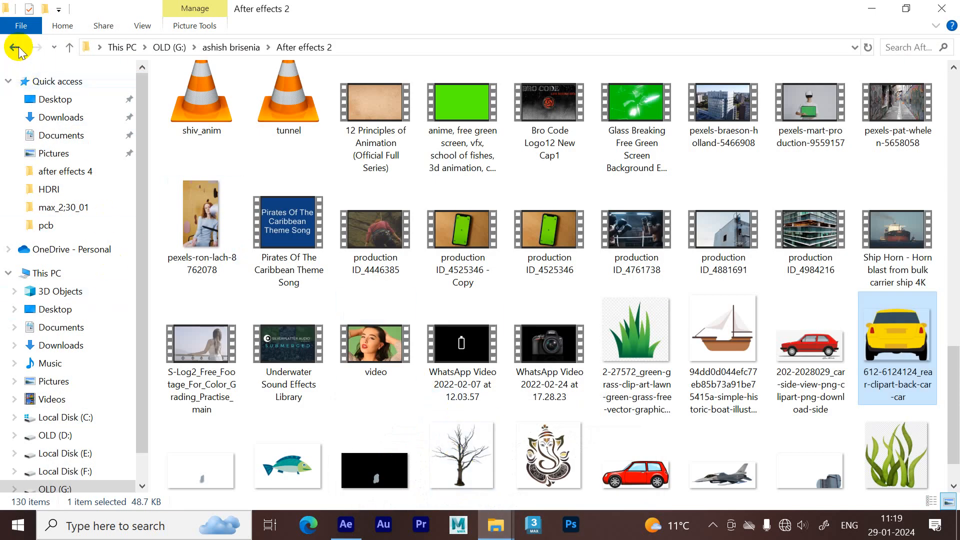
pyautogui.doubleClick(493, 109)
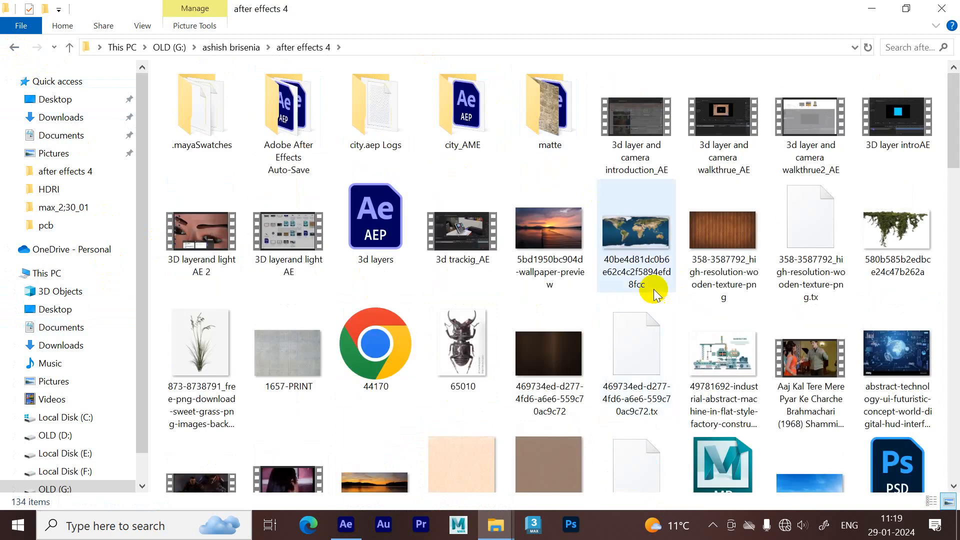
pyautogui.scroll(-5, 660, 349)
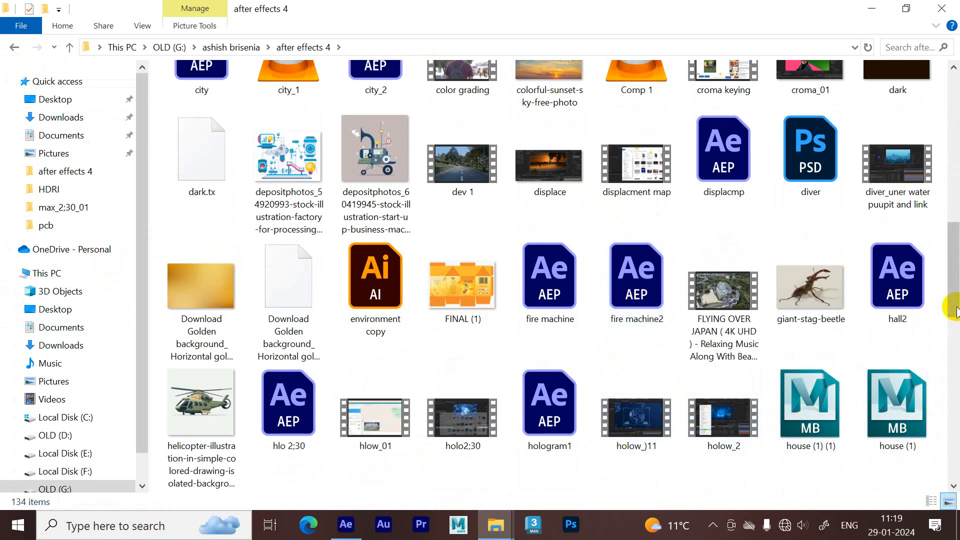
pyautogui.moveTo(951, 302); pyautogui.dragTo(955, 223)
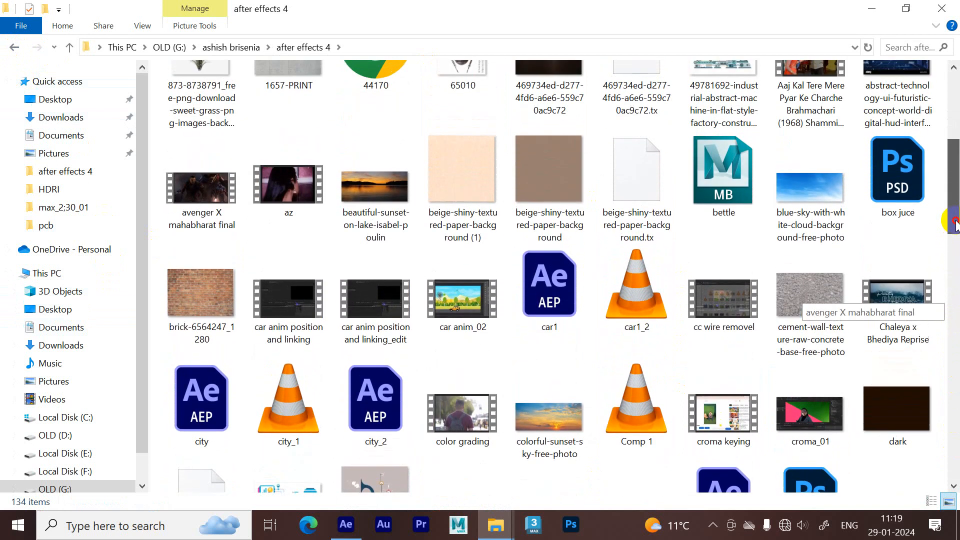
pyautogui.rightClick(656, 299)
pyautogui.moveTo(698, 279)
pyautogui.click(550, 348)
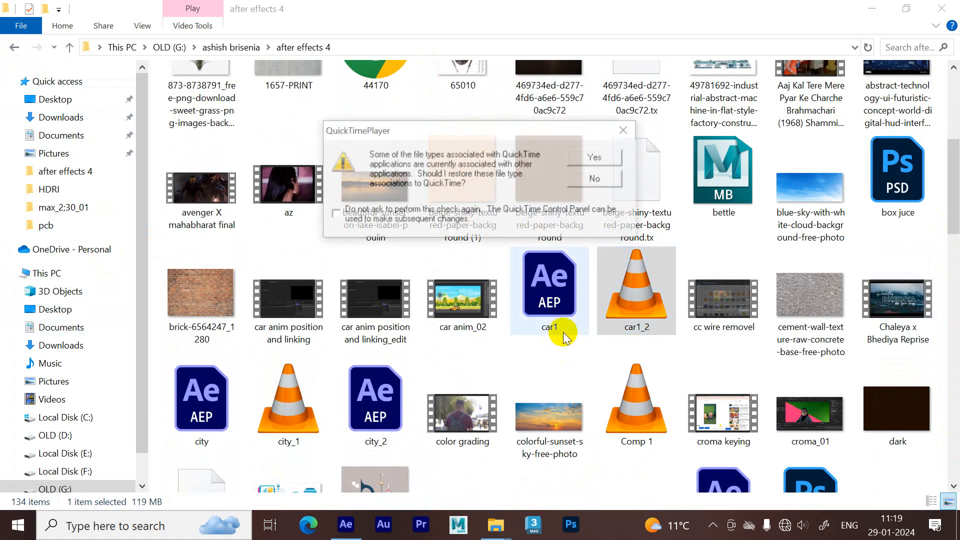
pyautogui.click(621, 133)
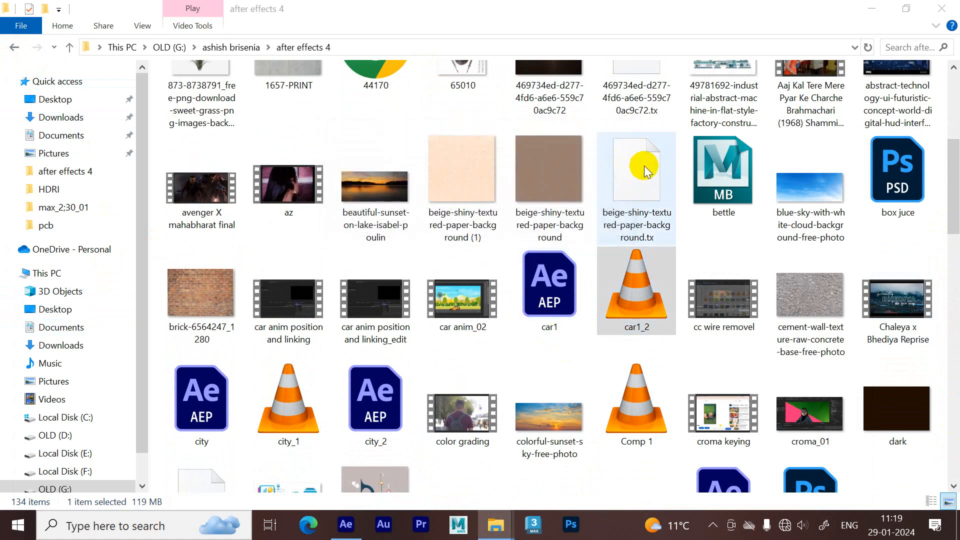
# Enlarge the QuickTime Player window, play the rendered car1_2 movie to review the red car animation, and close the player.
pyautogui.moveTo(796, 88); pyautogui.dragTo(454, 122)
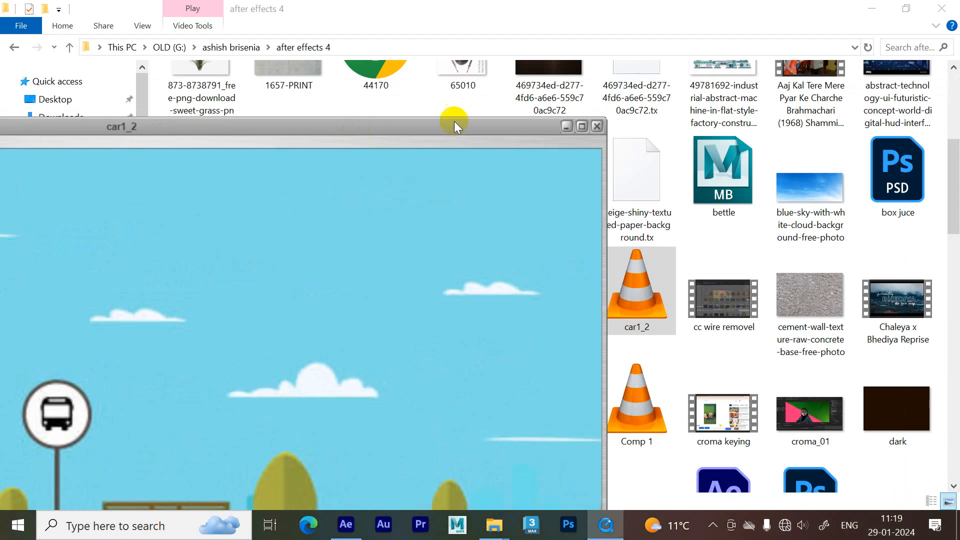
pyautogui.click(579, 127)
pyautogui.click(477, 486)
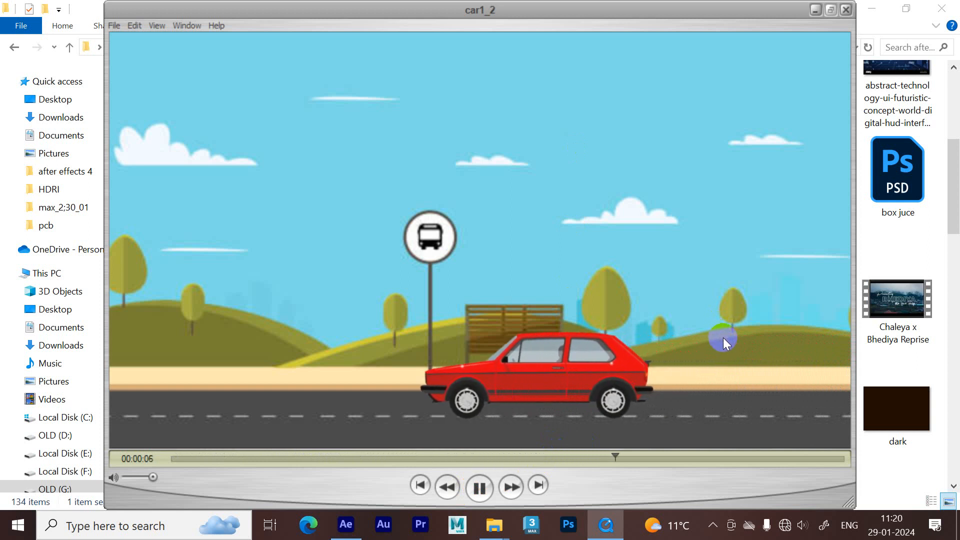
pyautogui.click(846, 10)
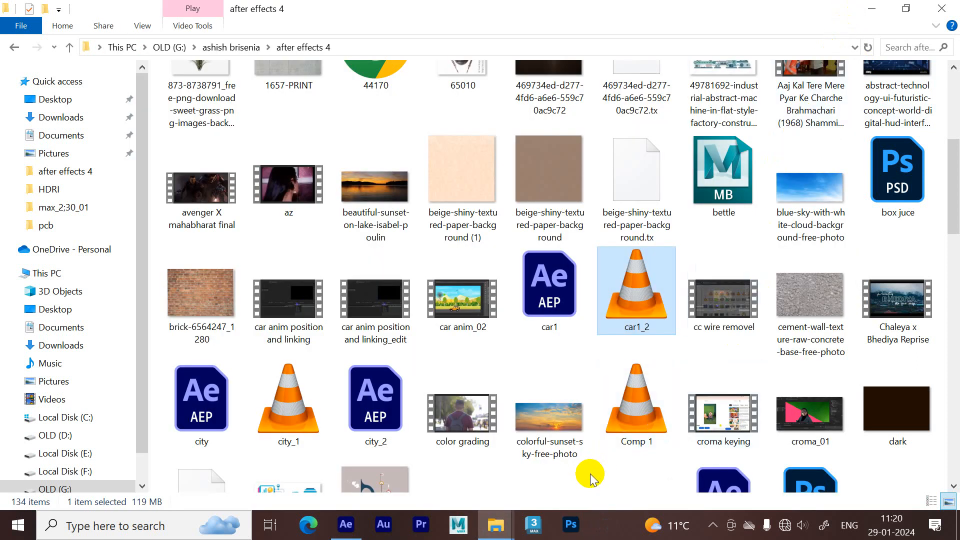
# Open the car anim_02 recording in Media Player, skim through it to examine the city car scene, and close the player.
pyautogui.doubleClick(448, 290)
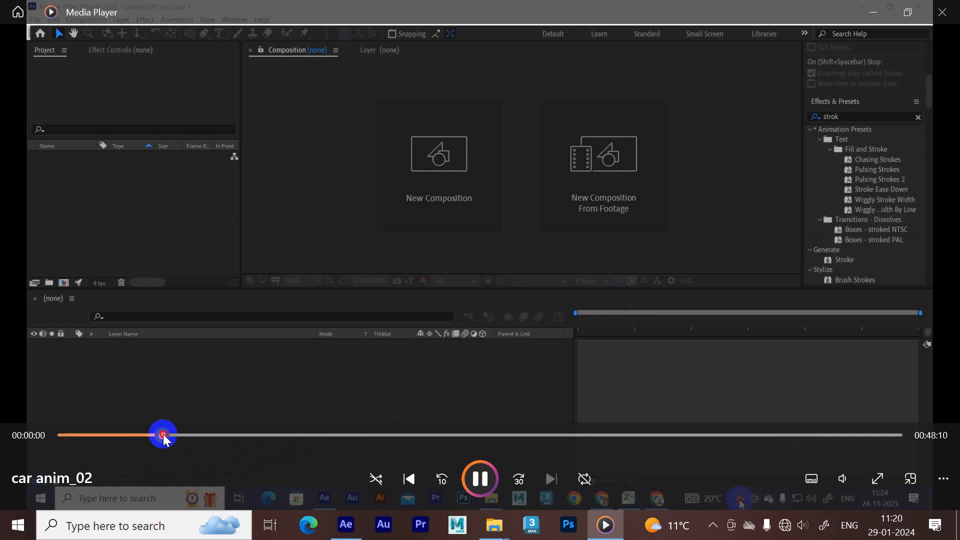
pyautogui.moveTo(163, 434); pyautogui.dragTo(282, 433)
pyautogui.moveTo(580, 430); pyautogui.dragTo(746, 435)
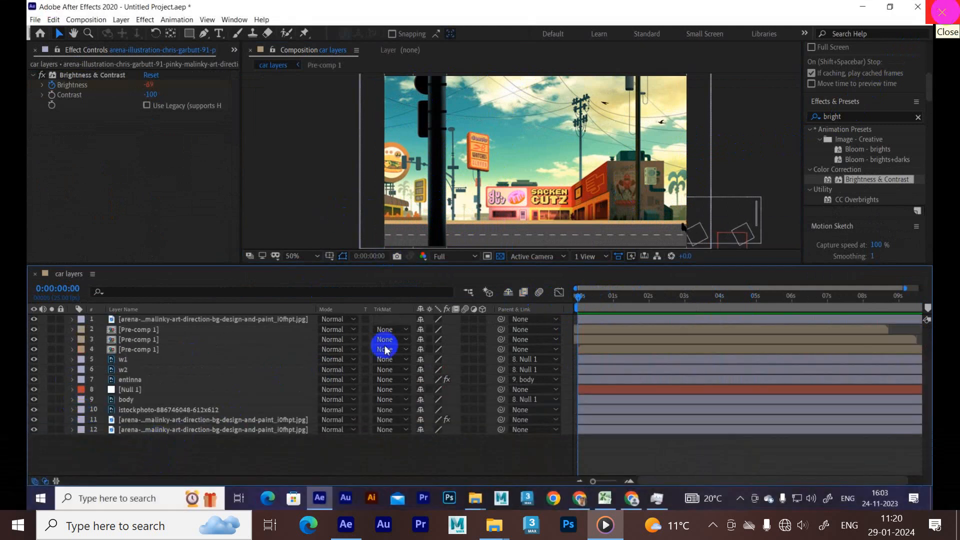
pyautogui.click(944, 12)
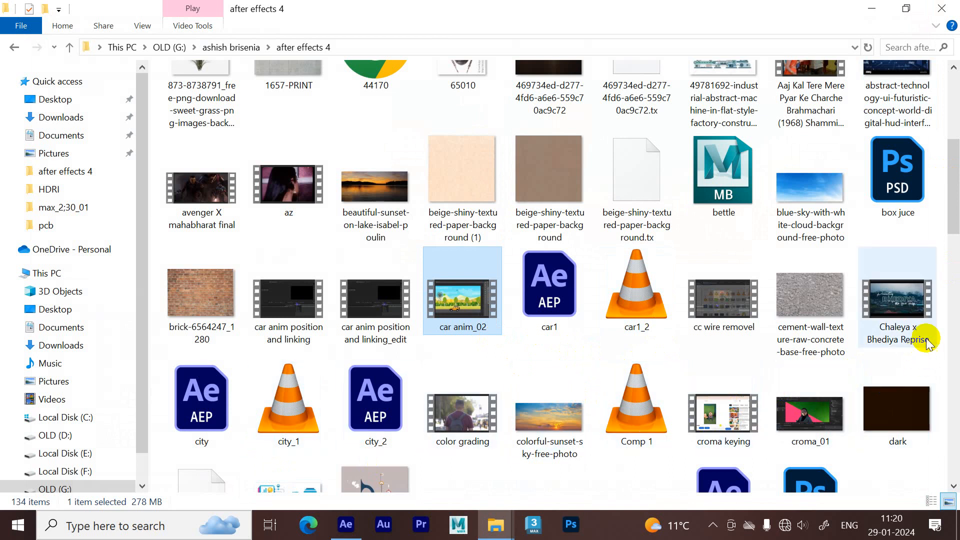
# Find the city_2 After Effects project in the after effects 4 folder and import it into the current After Effects project.
pyautogui.scroll(-1, 955, 227)
pyautogui.scroll(4, 954, 230)
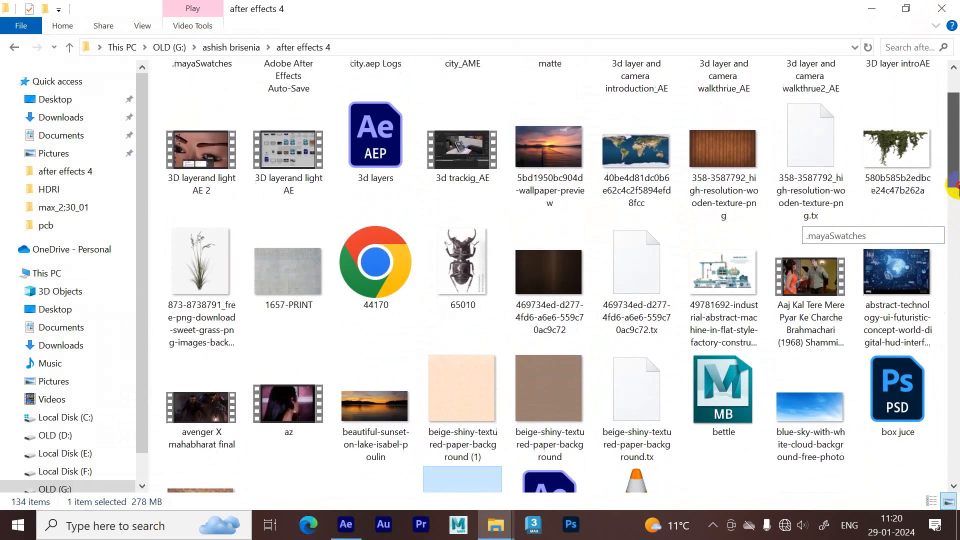
pyautogui.scroll(-5, 956, 241)
pyautogui.moveTo(954, 242)
pyautogui.mouseDown()
pyautogui.moveTo(944, 485)
pyautogui.moveTo(956, 240)
pyautogui.mouseUp()
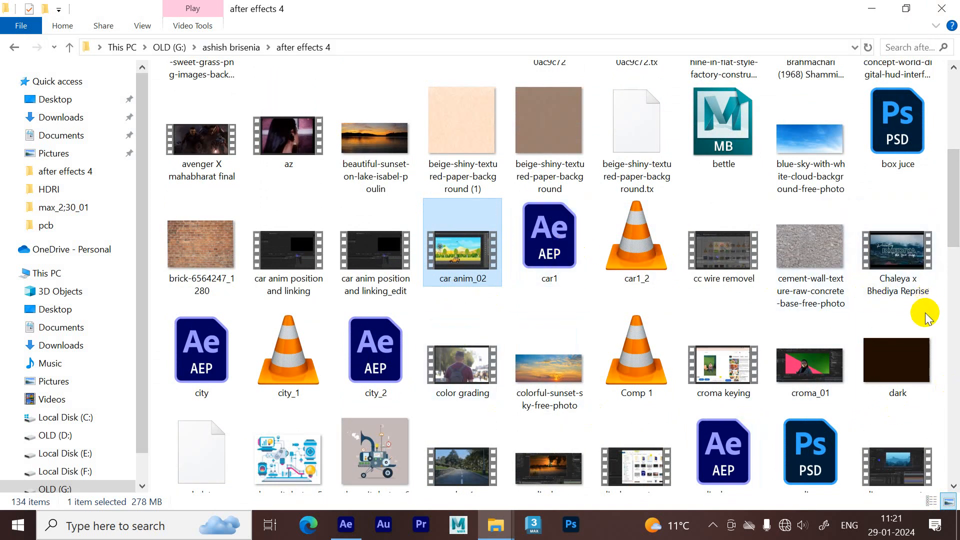
pyautogui.moveTo(376, 344); pyautogui.dragTo(31, 205)
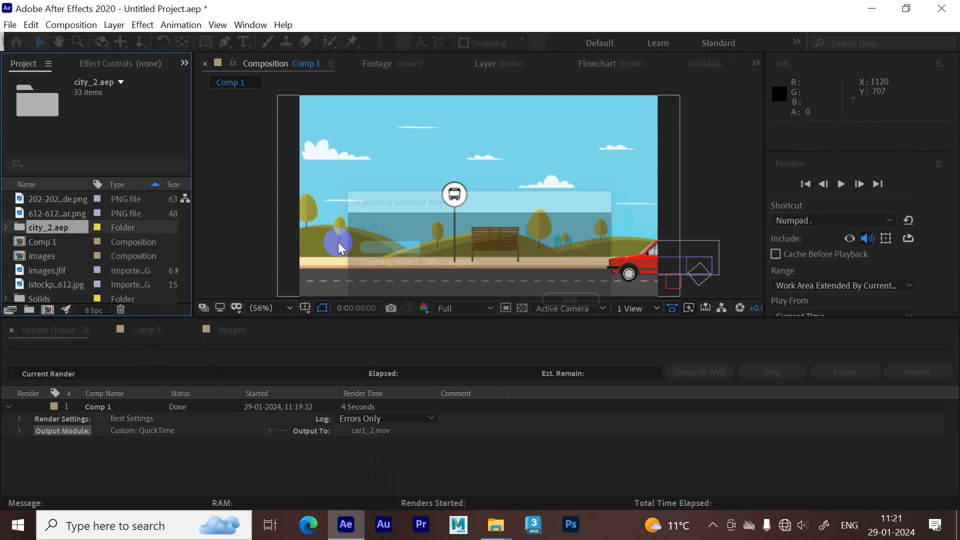
# Open the car layers composition from the imported city_2.aep folder and examine its full layer stack, collapsing Shape Layer 1's properties.
pyautogui.click(6, 228)
pyautogui.doubleClick(70, 228)
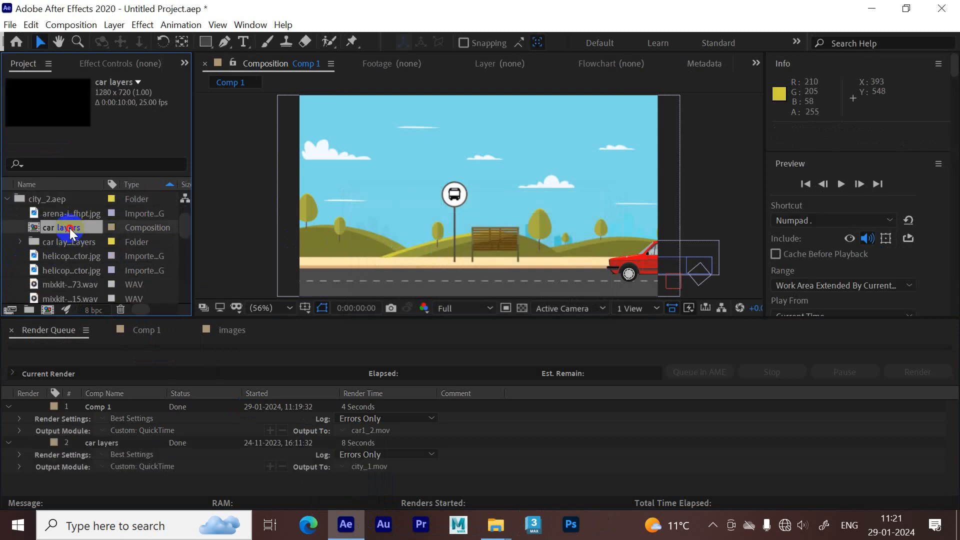
pyautogui.scroll(-3, 394, 203)
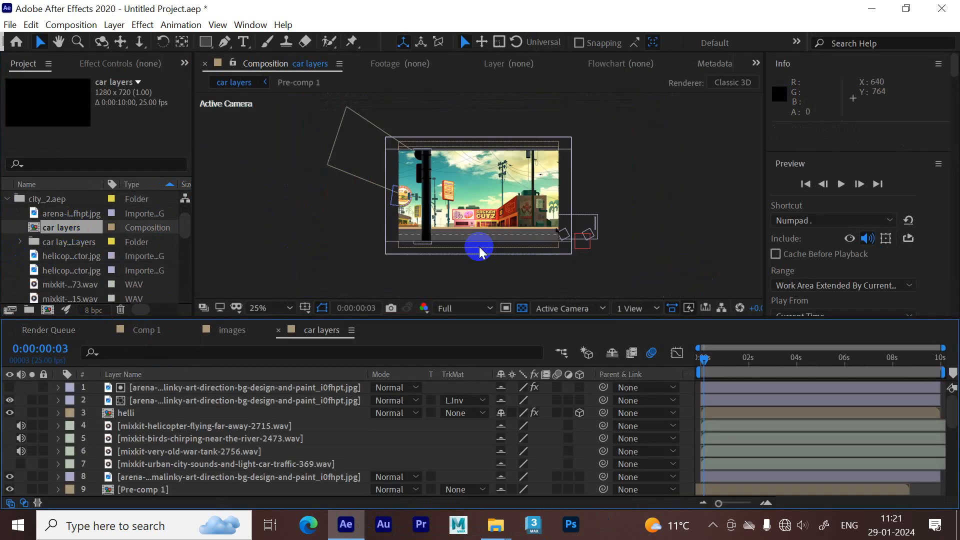
pyautogui.moveTo(247, 319); pyautogui.dragTo(263, 169)
pyautogui.scroll(-3, 205, 291)
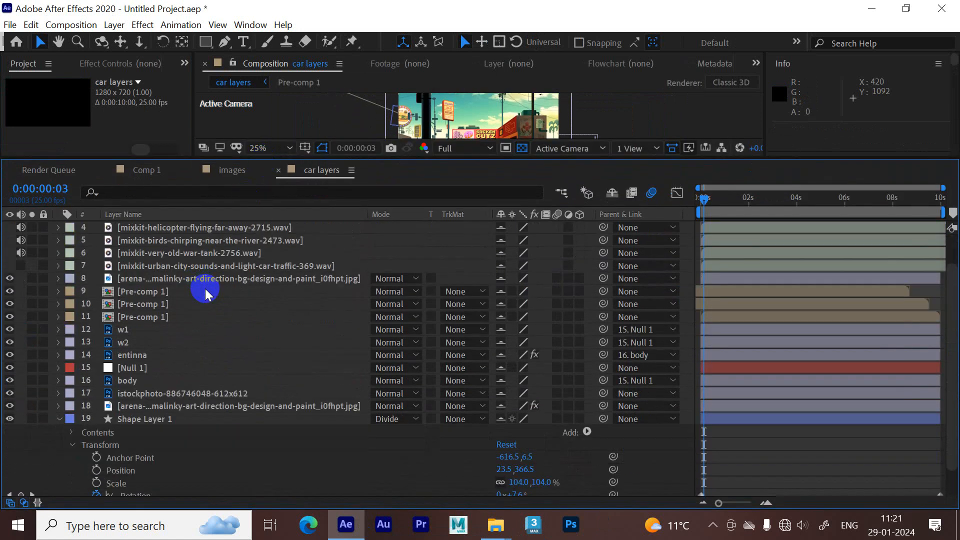
pyautogui.click(59, 388)
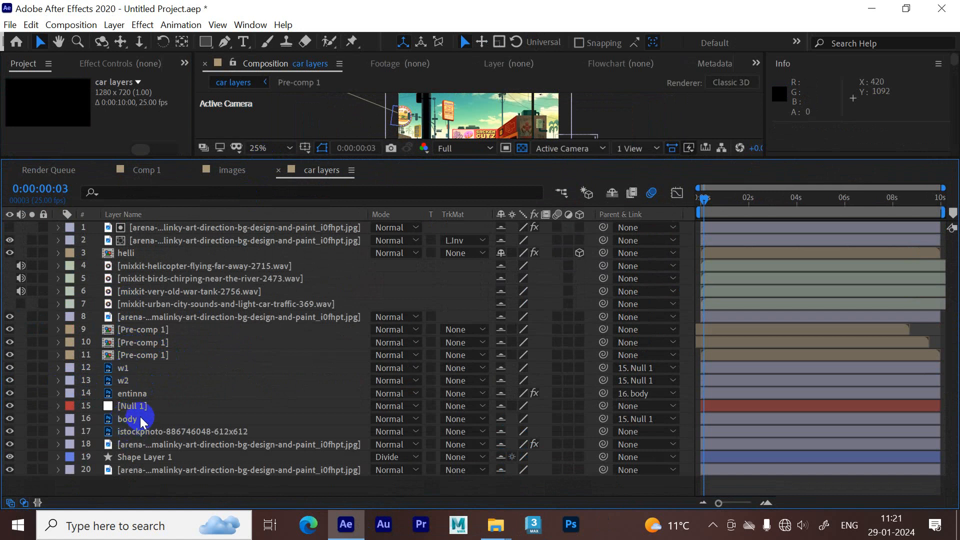
# Preview the car layers animation from the first frame with the system volume at 43 and the composition view fitted to its panel.
pyautogui.moveTo(241, 157); pyautogui.dragTo(214, 403)
pyautogui.moveTo(703, 444); pyautogui.dragTo(677, 443)
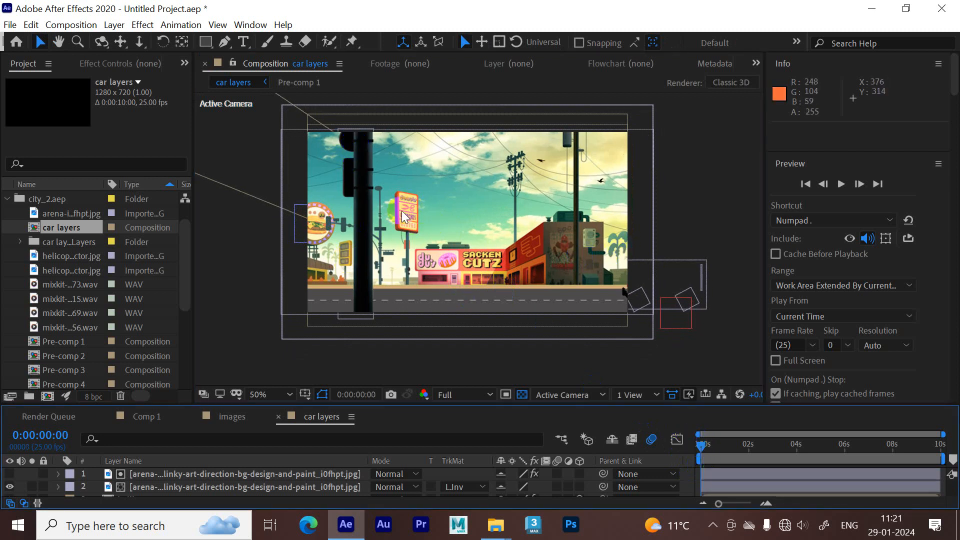
pyautogui.press('space')
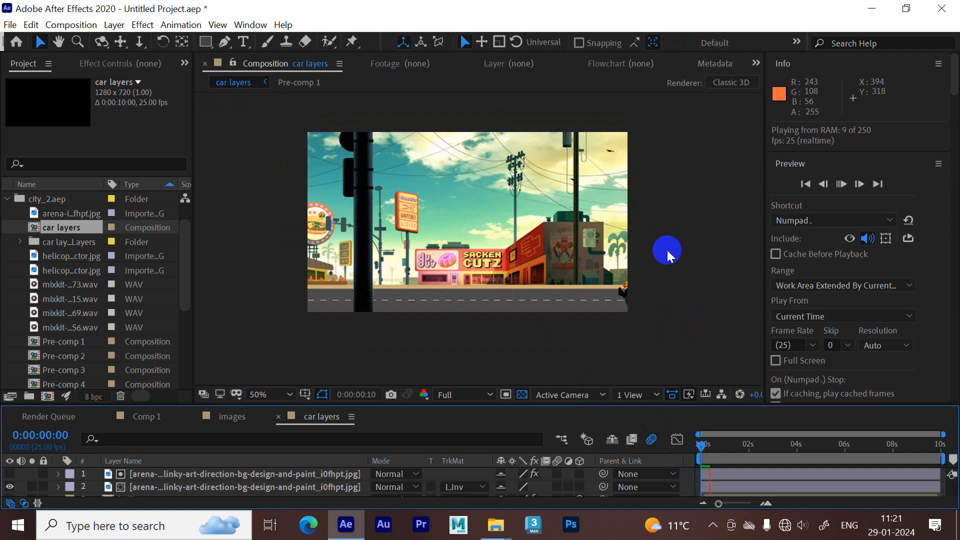
pyautogui.click(805, 525)
pyautogui.click(810, 489)
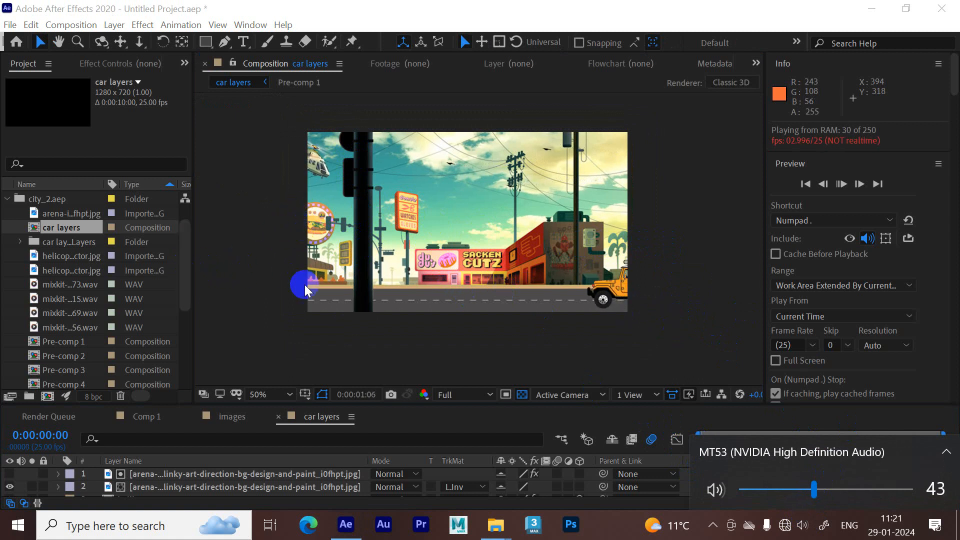
pyautogui.click(254, 394)
pyautogui.click(273, 130)
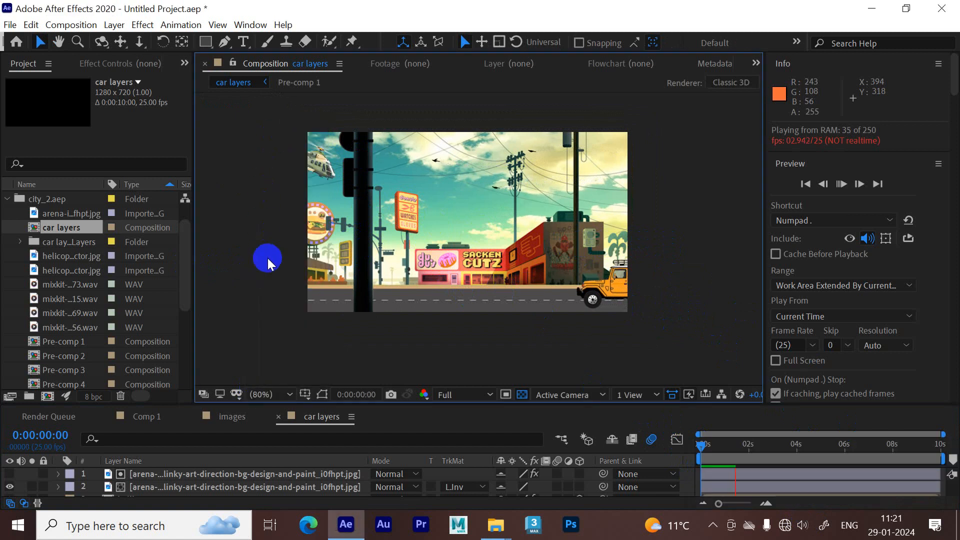